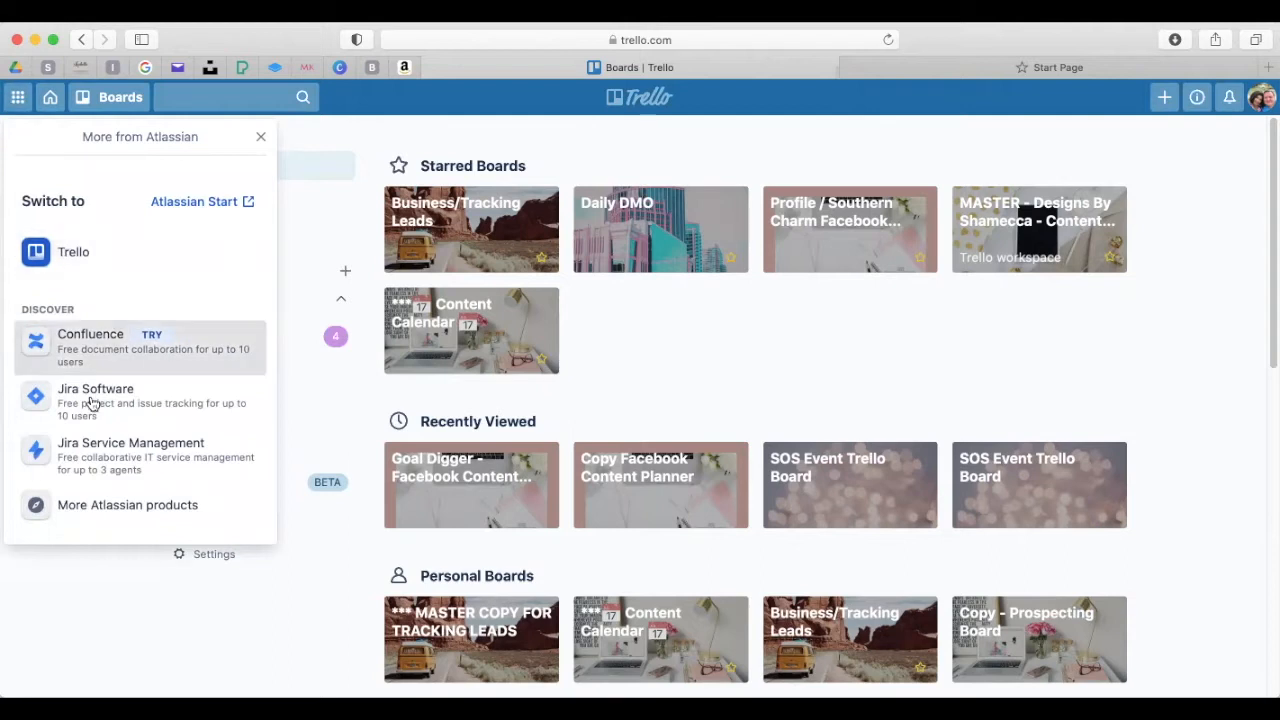
click(45, 100)
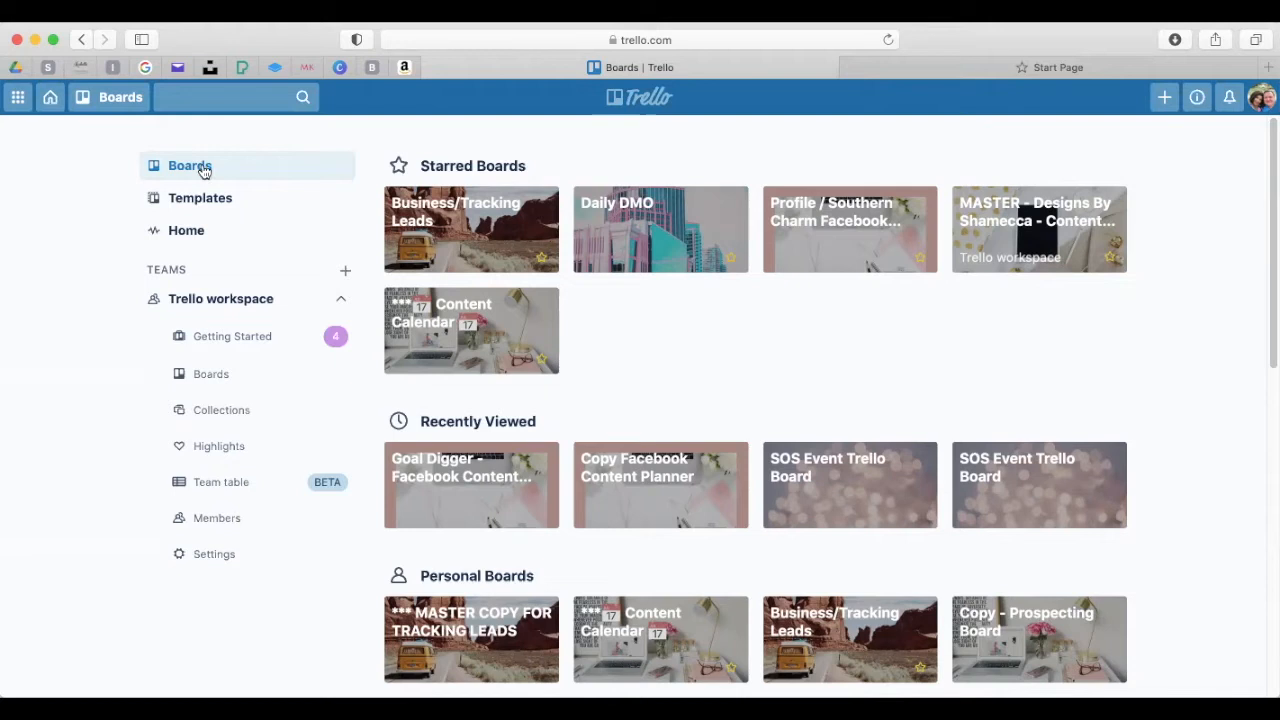
scroll(737, 427, down, 10)
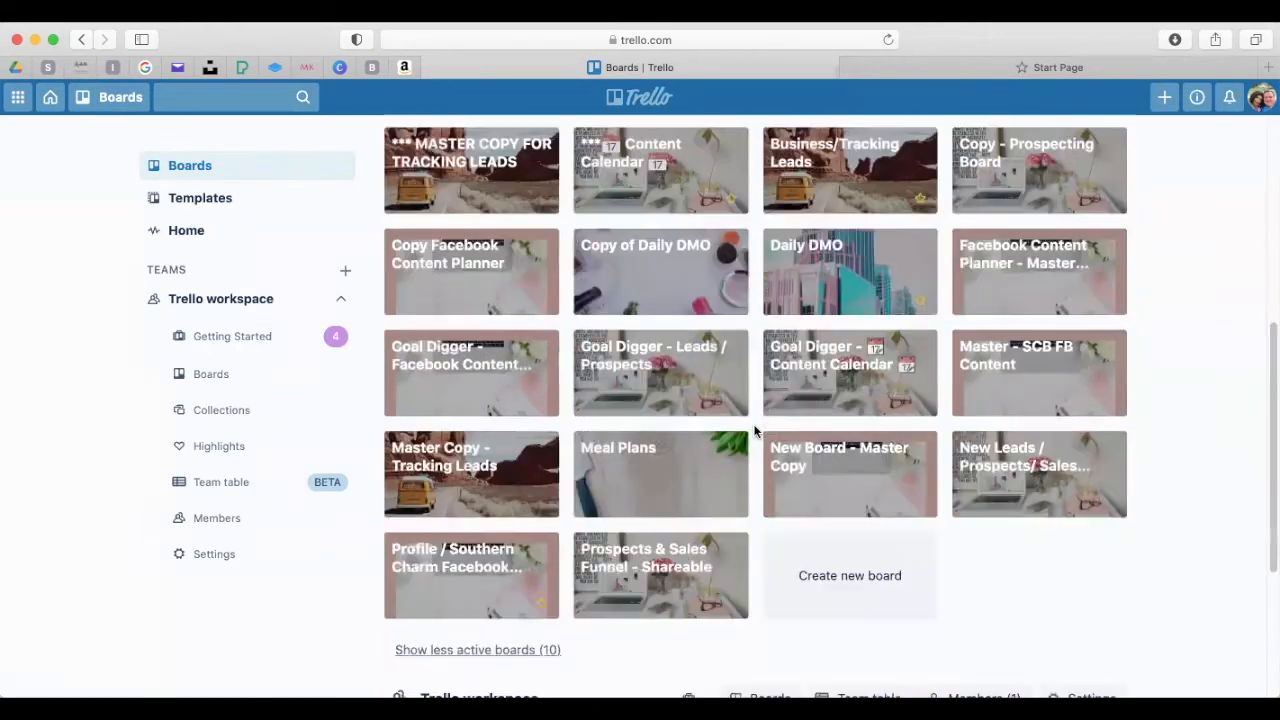
scroll(745, 447, up, 5)
scroll(747, 447, up, 3)
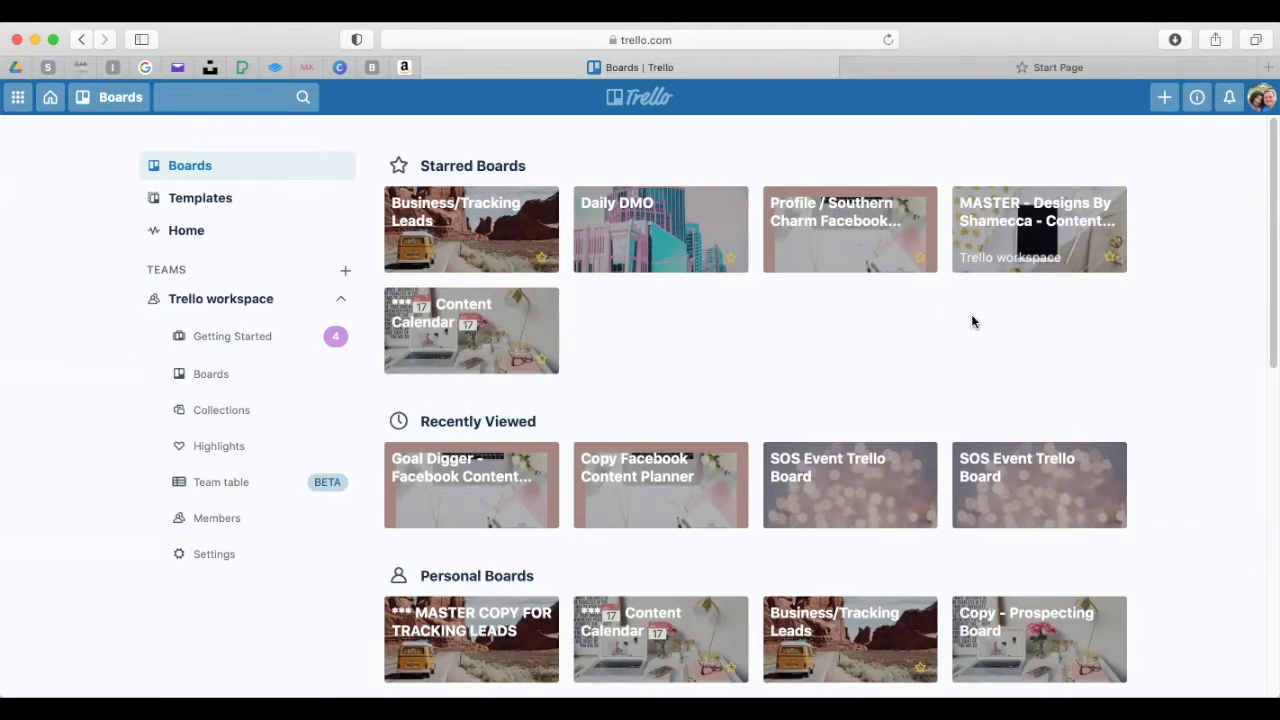
Create a new board titled "Trello Training Board"
click(1164, 97)
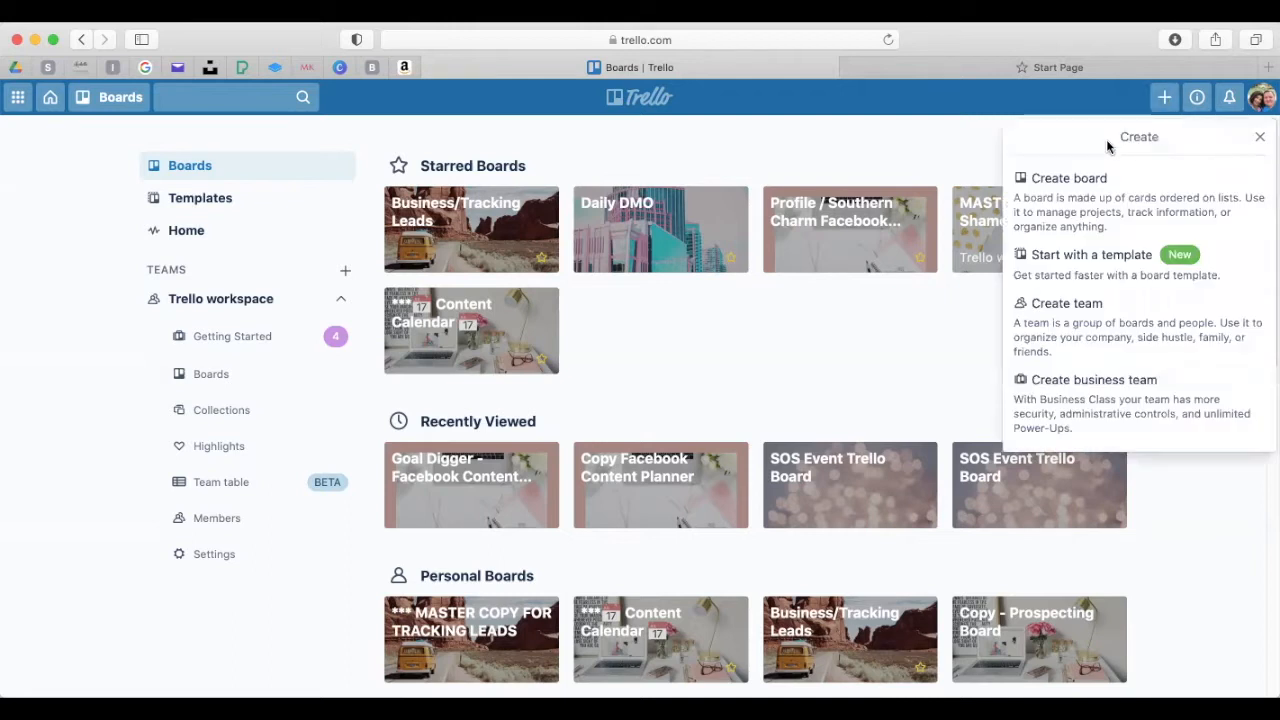
click(1114, 192)
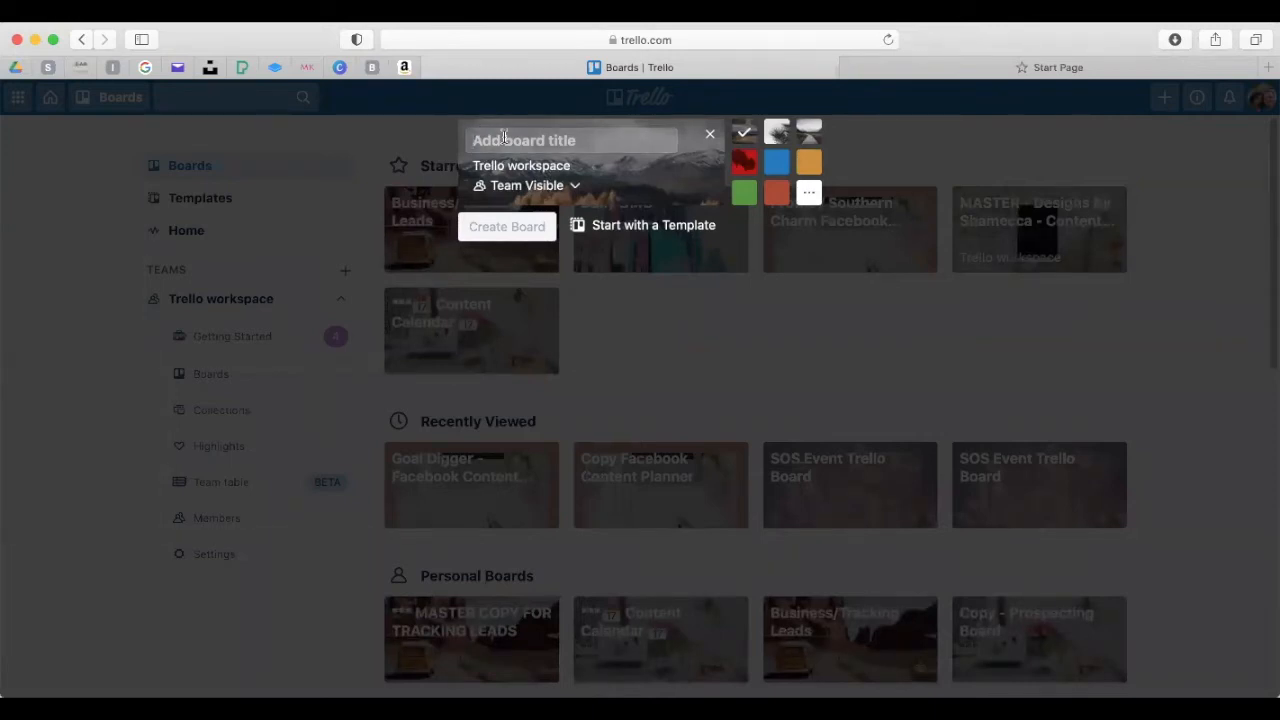
text(Trello)
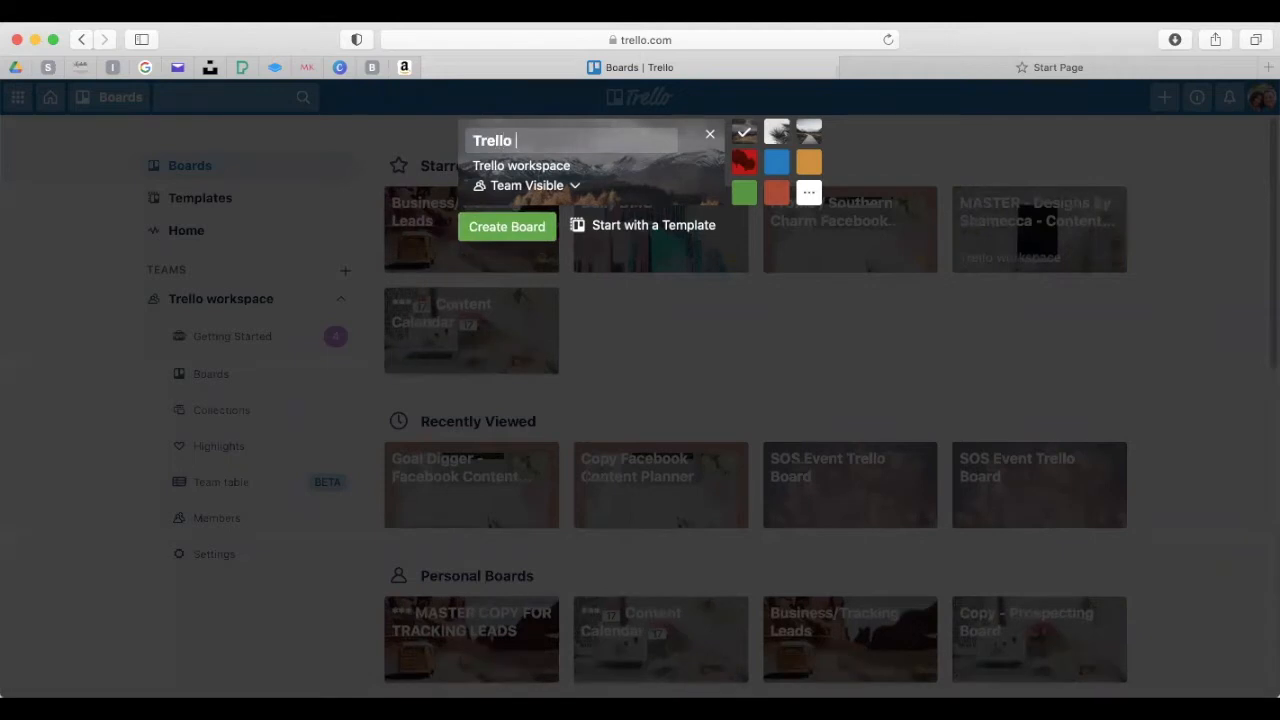
text( Training Board)
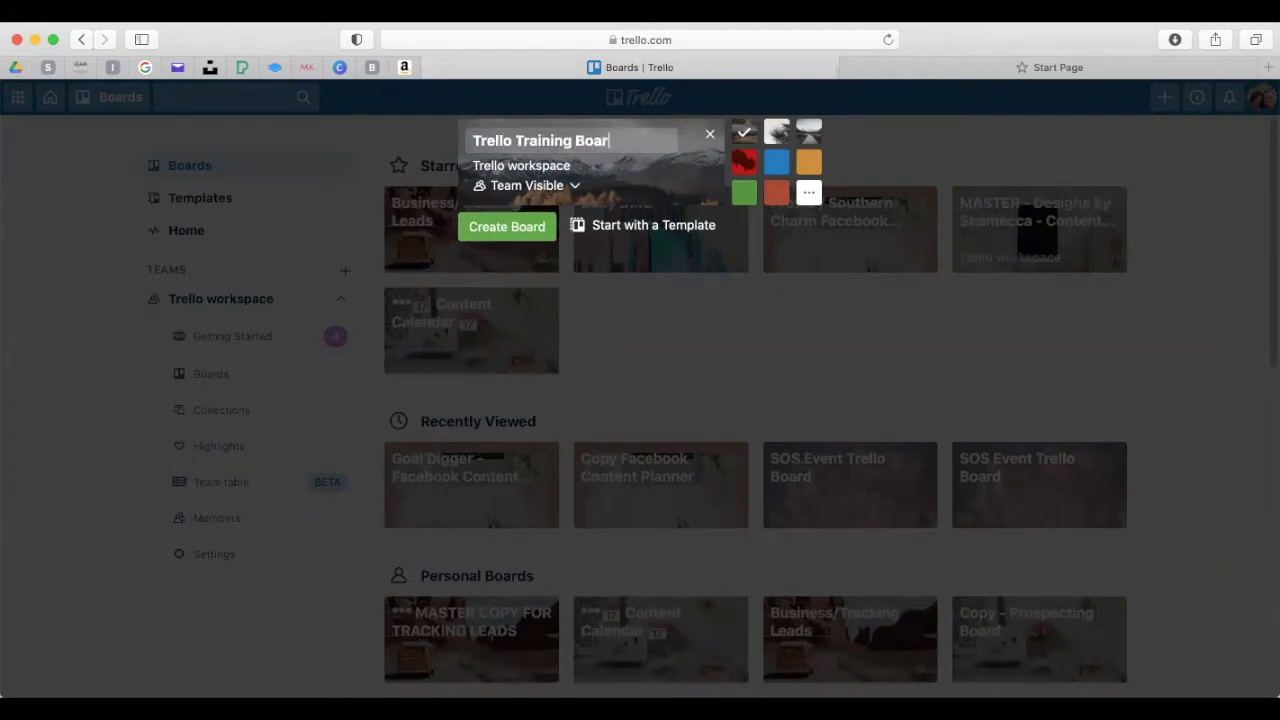
click(497, 227)
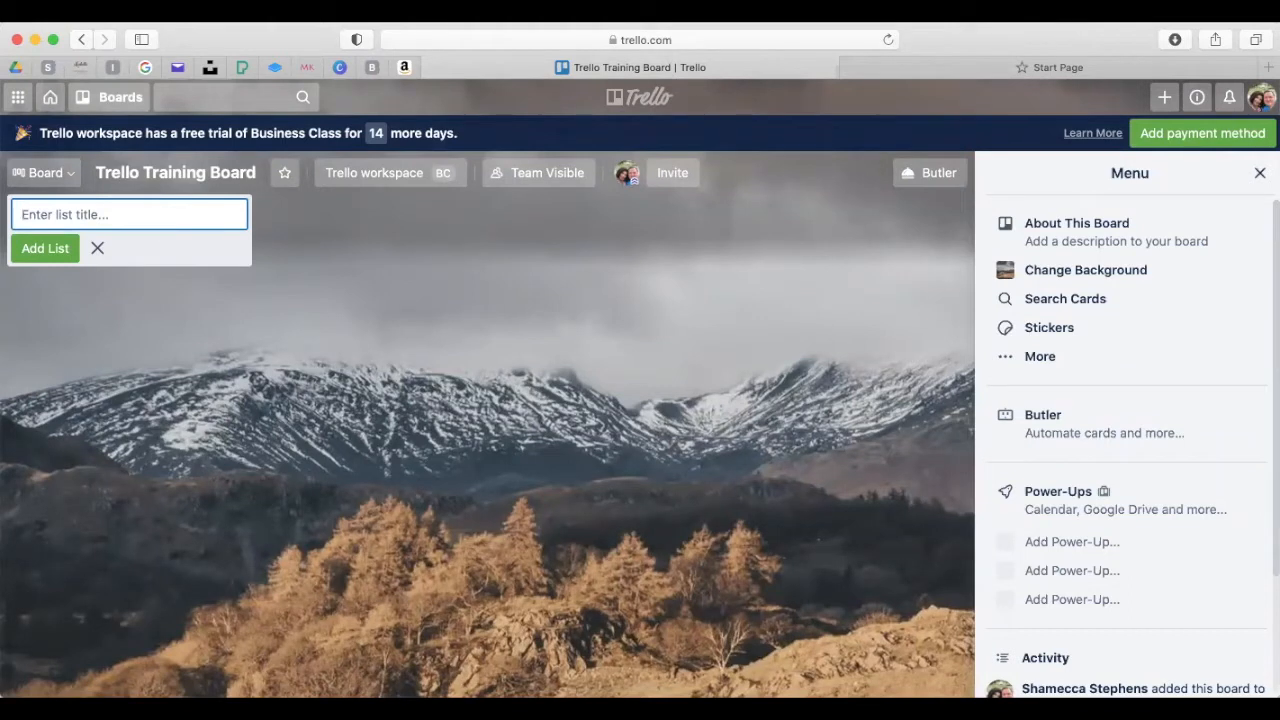
Browse the Unsplash photos offered as backgrounds for the board
click(1260, 173)
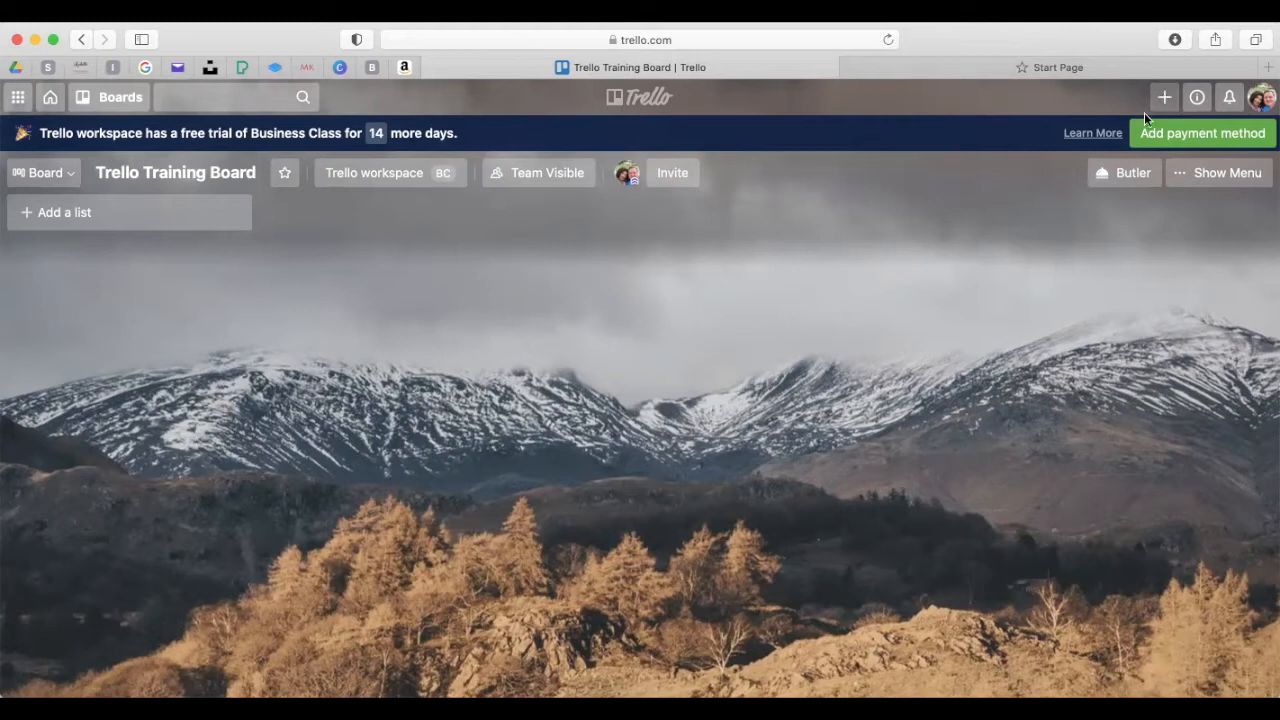
click(1197, 172)
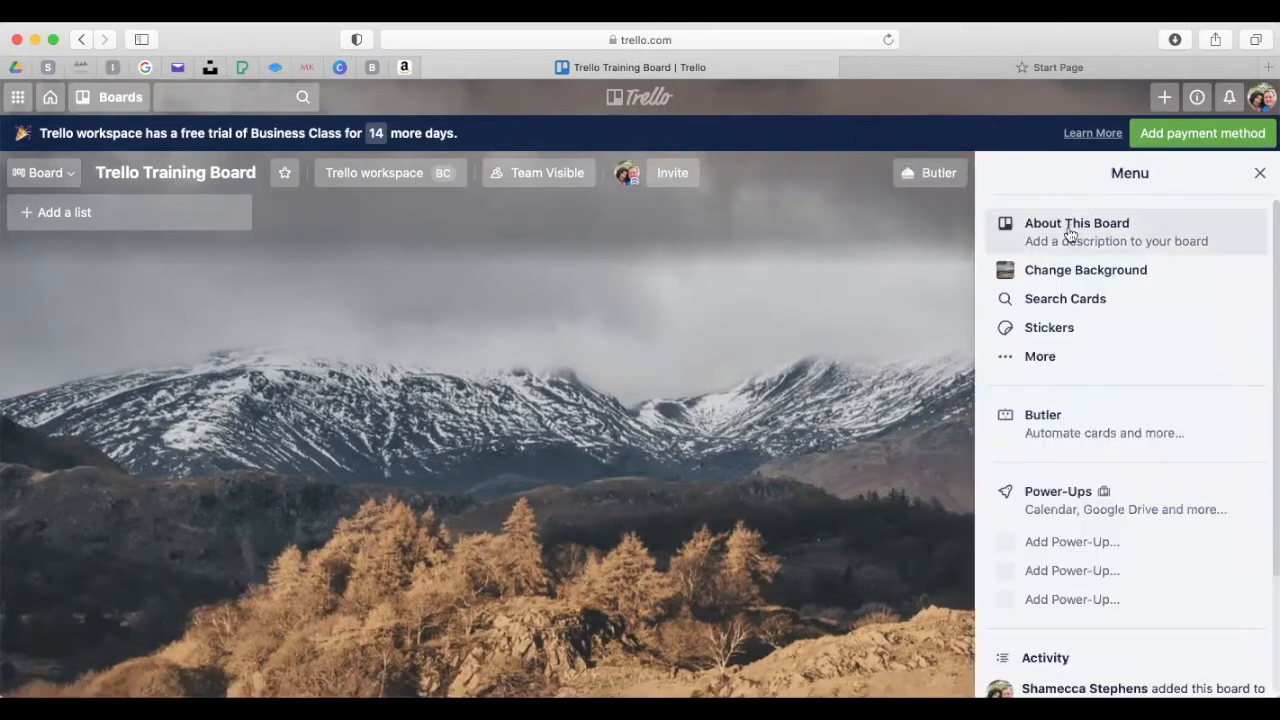
click(1057, 270)
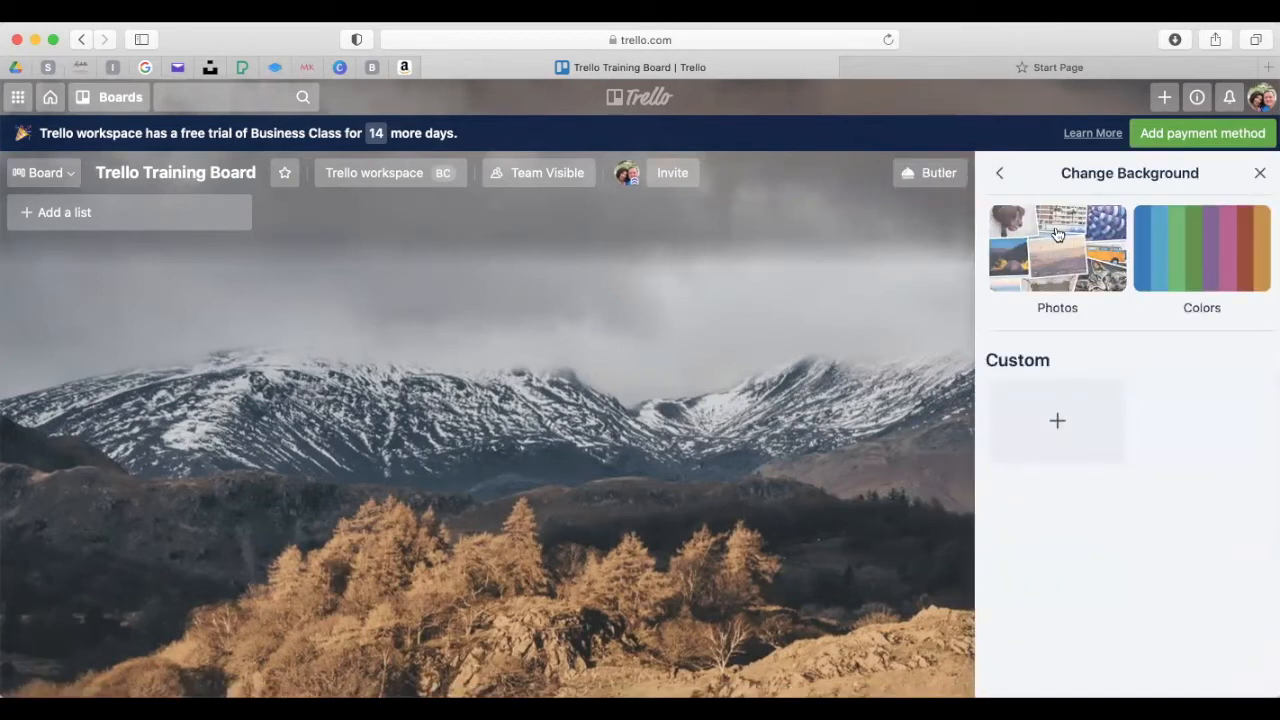
click(1057, 233)
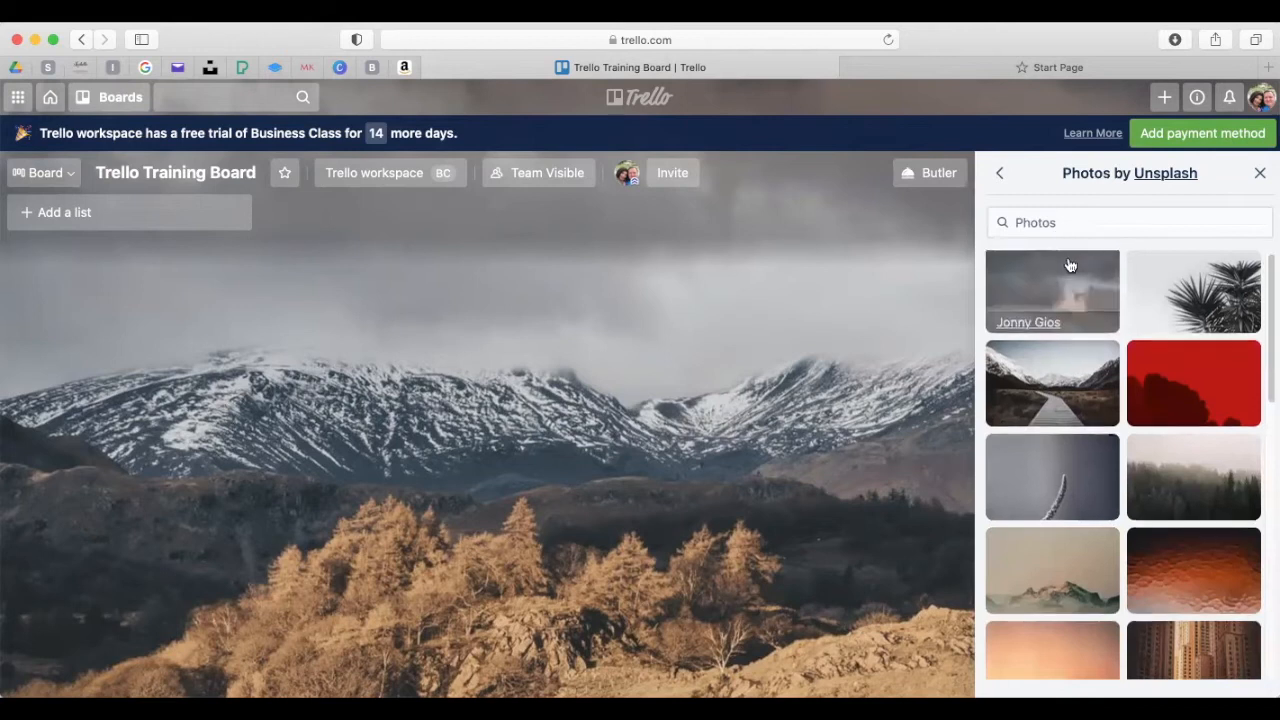
scroll(1062, 258, down, 2)
scroll(1070, 270, down, 5)
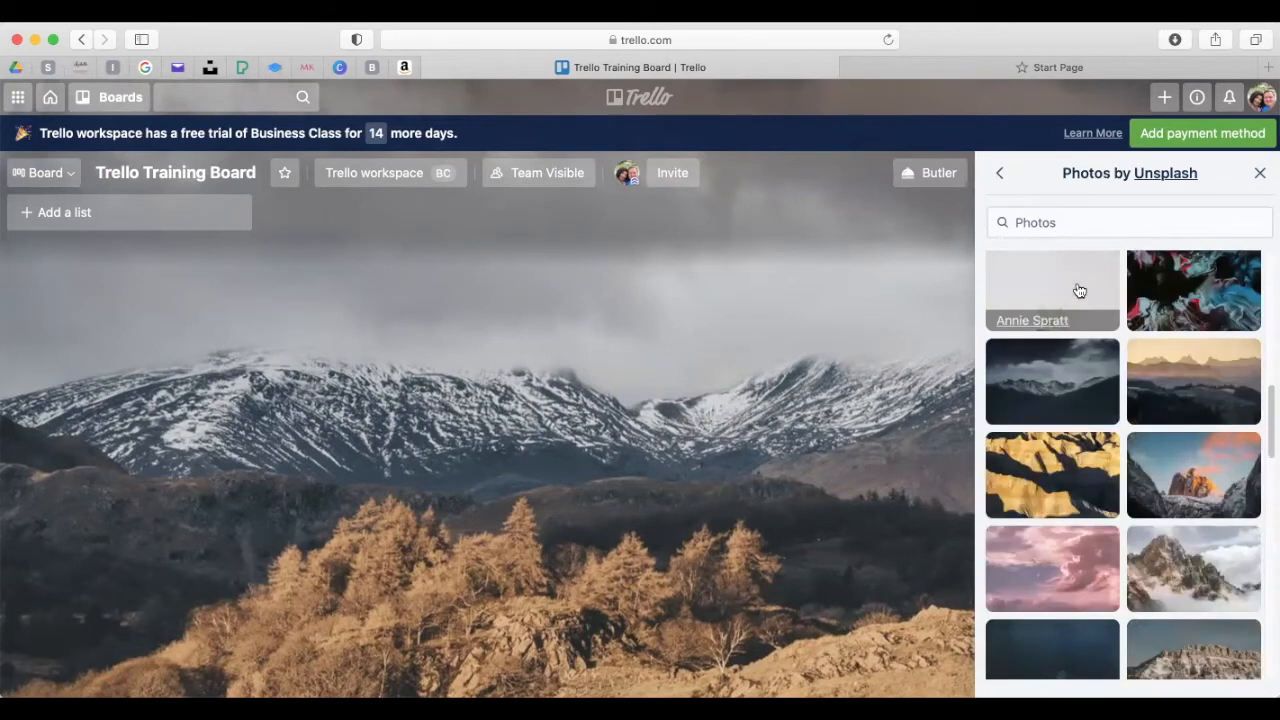
scroll(1123, 420, down, 6)
scroll(1123, 420, up, 8)
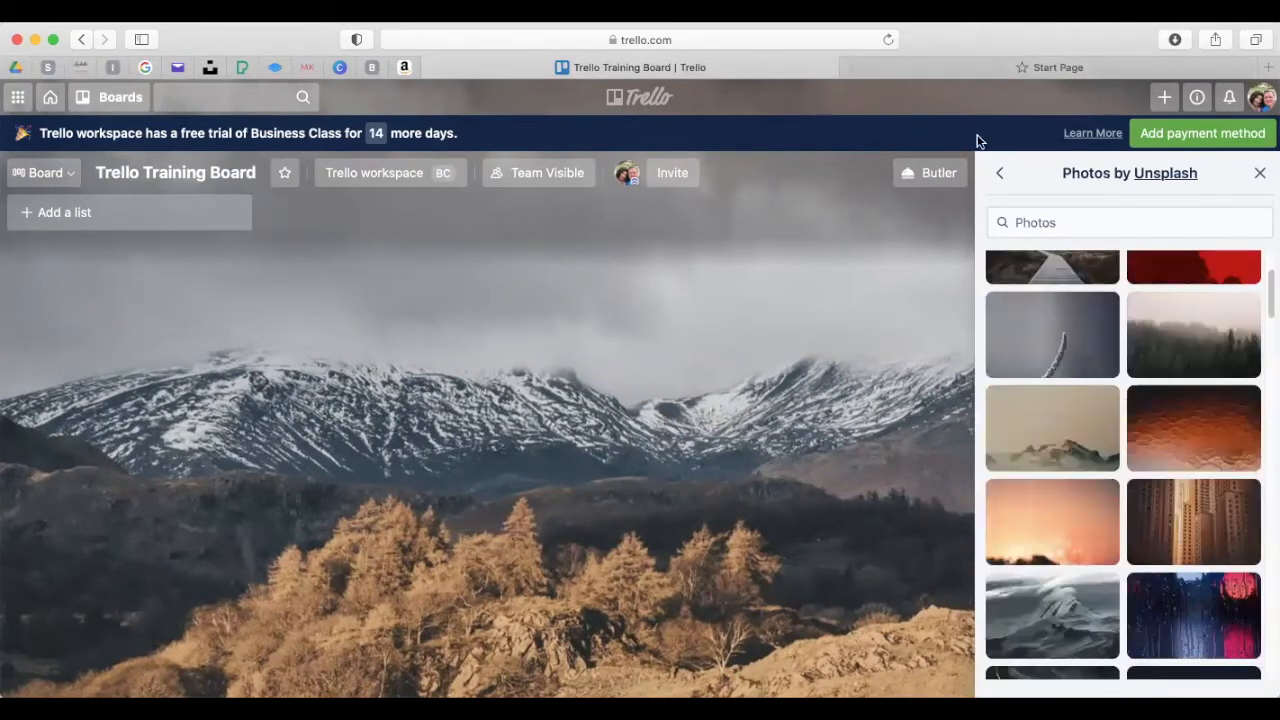
Upload the pink desk image as the board's custom background and close the board menu
click(999, 174)
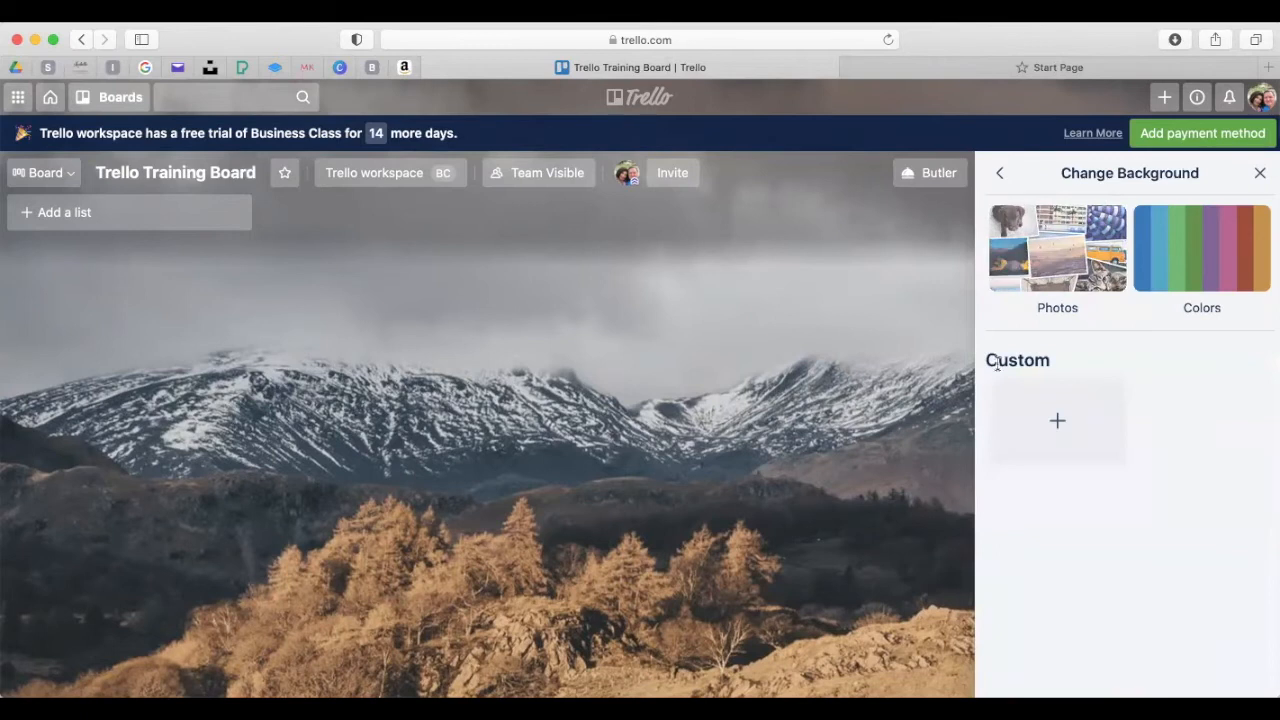
click(1049, 435)
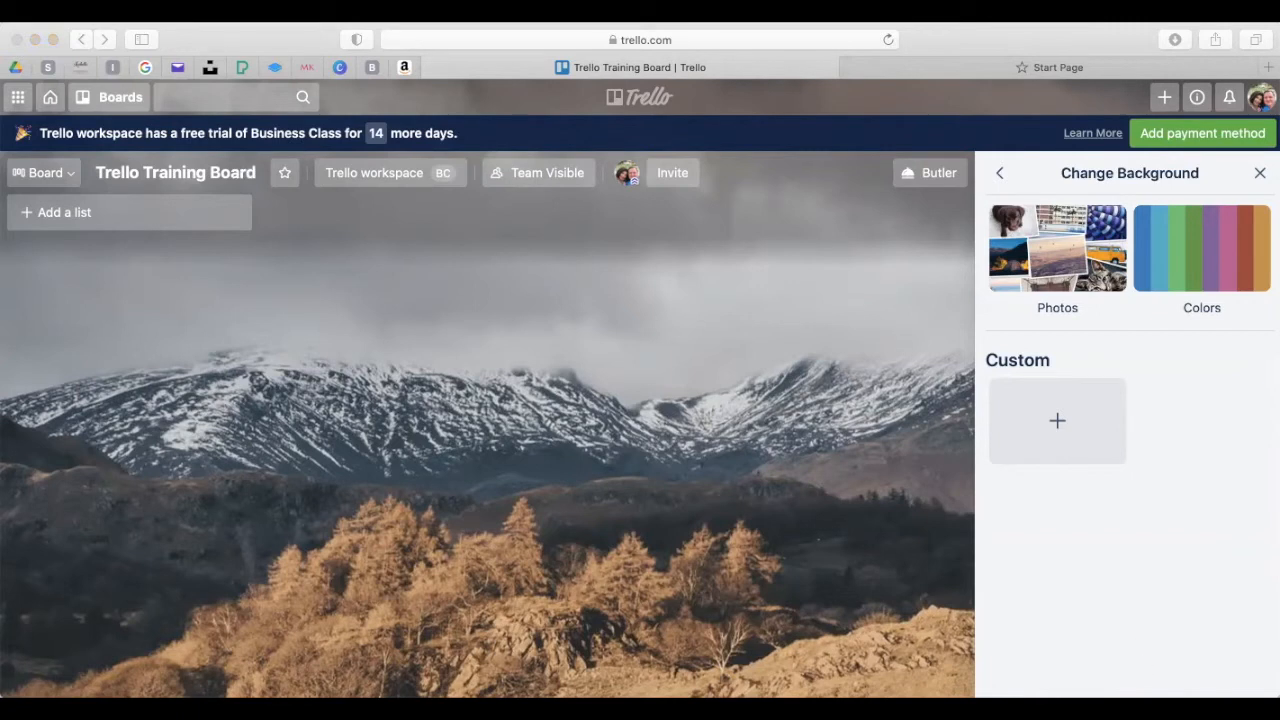
double_click(498, 153)
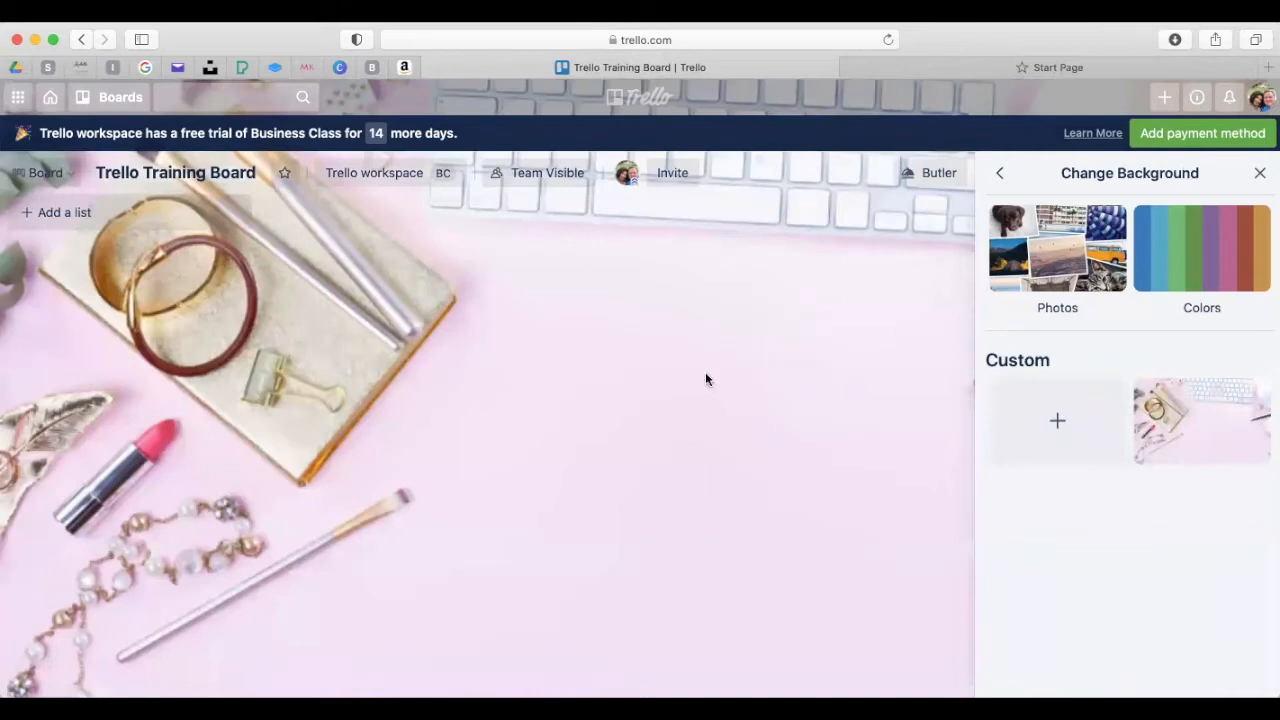
click(999, 173)
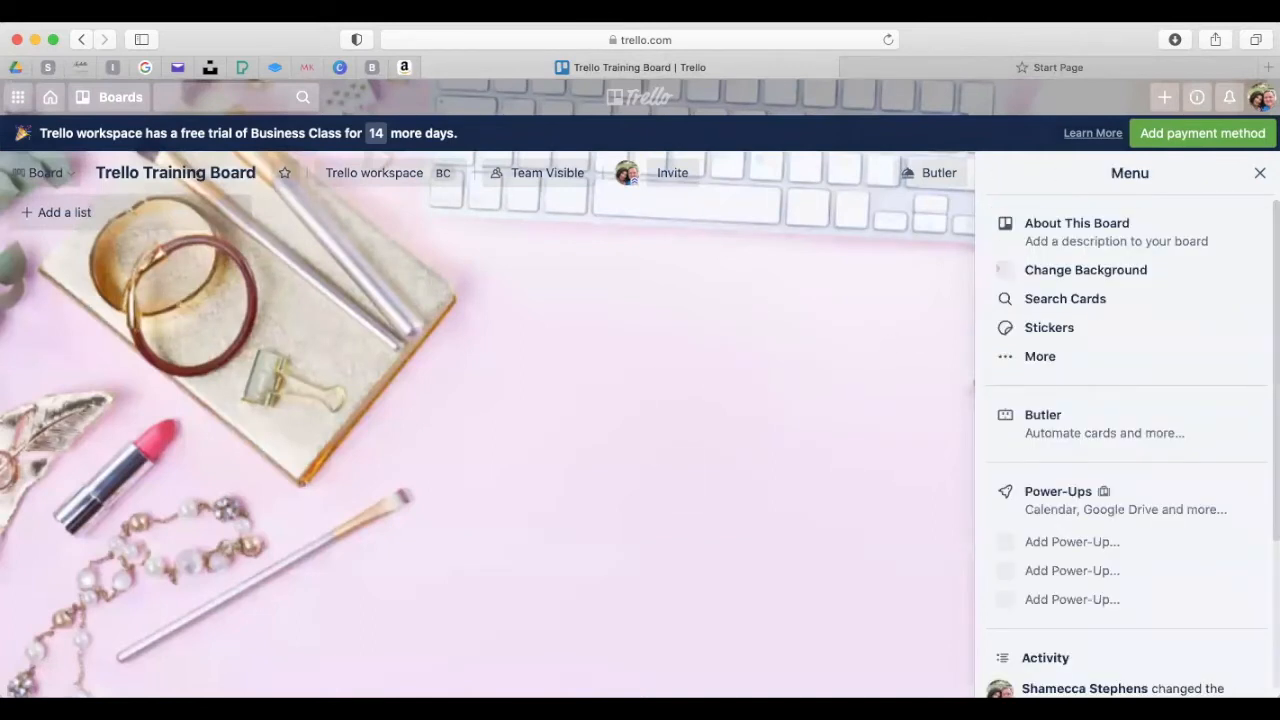
click(1260, 173)
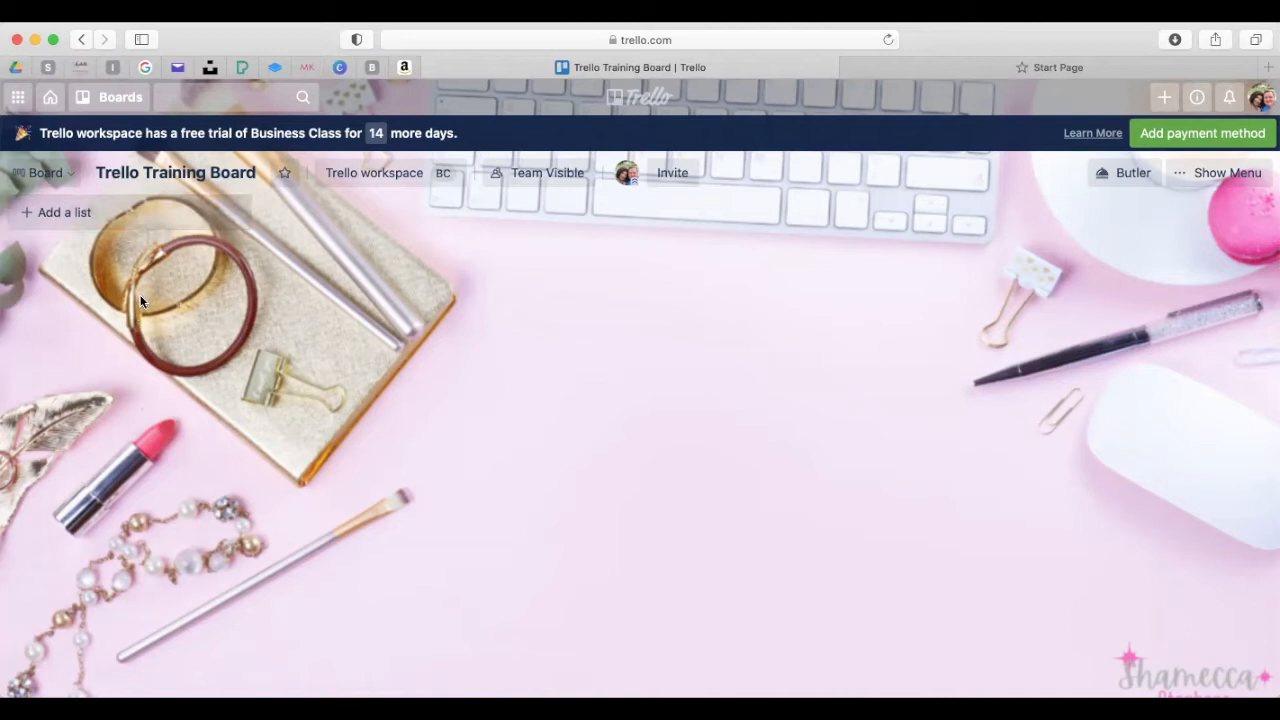
Add two lists to the empty board, titled "New Leads / Contacts" and "Follow Up"
click(79, 213)
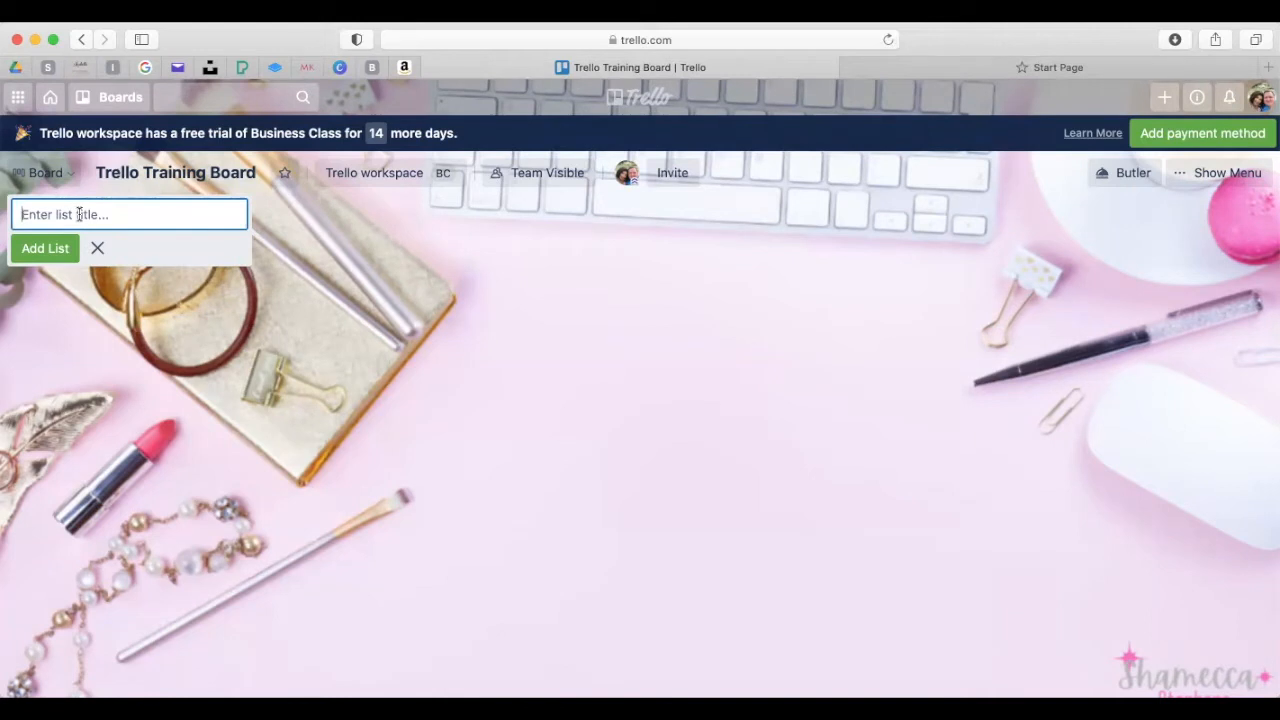
text(New Leads / Contacts)
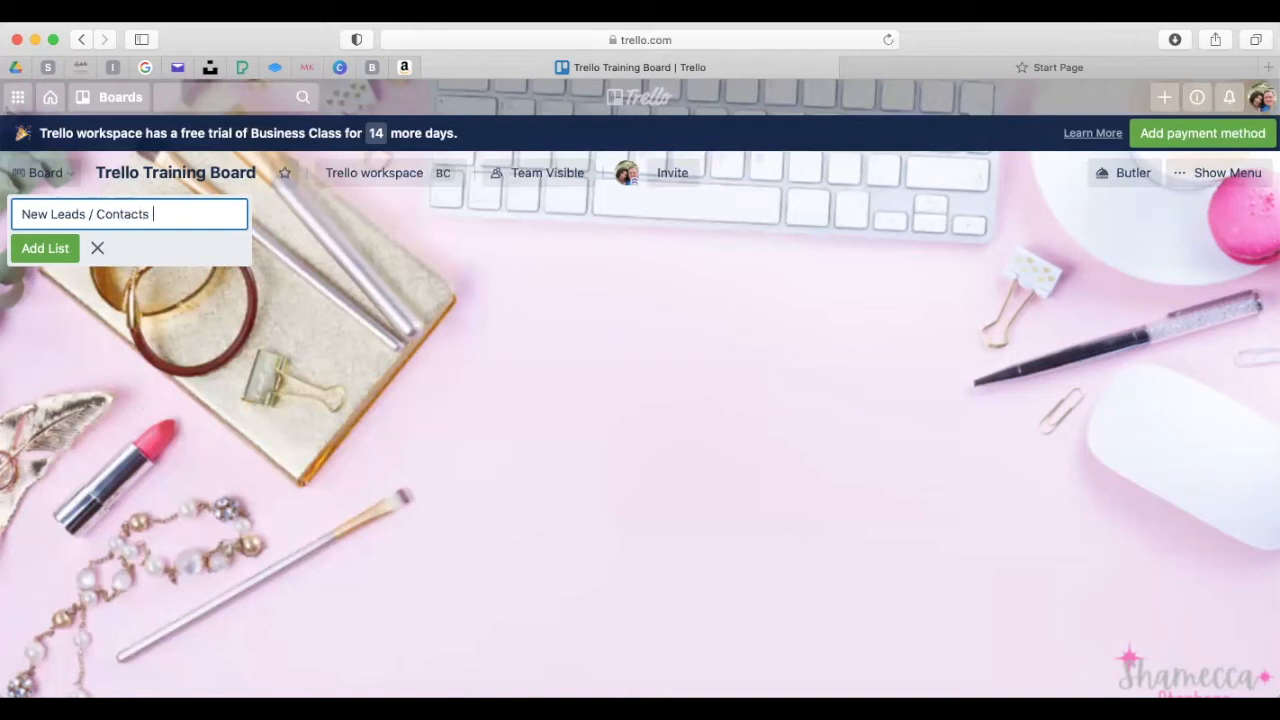
click(47, 253)
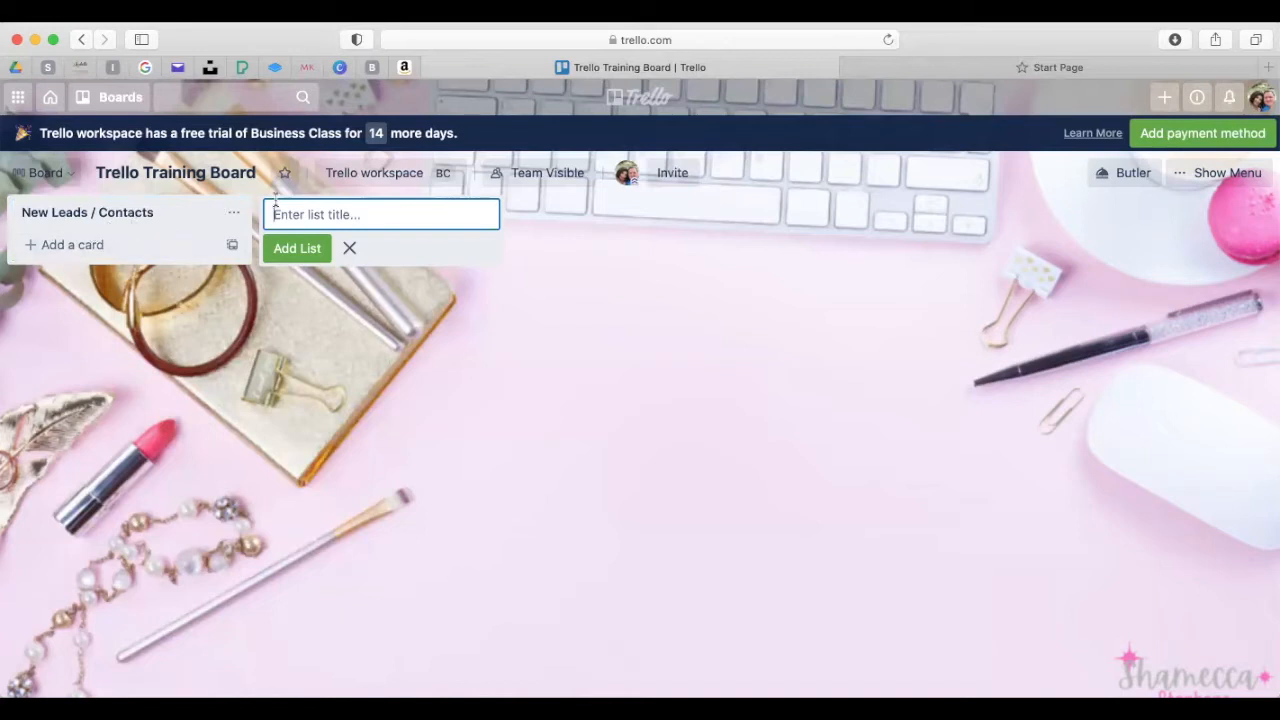
text(Follow Up)
click(297, 248)
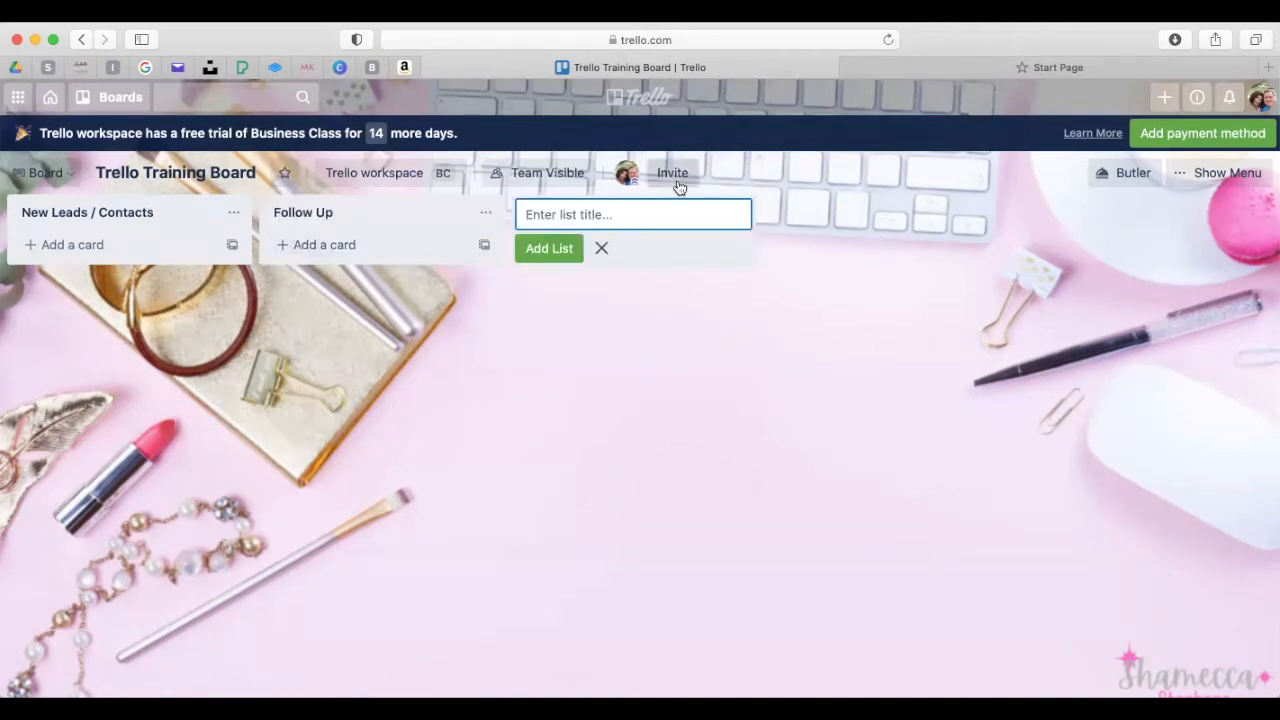
Add two more lists after Follow Up, titled "Cold Leads" and "Hot Leads"
text(Cold Leads)
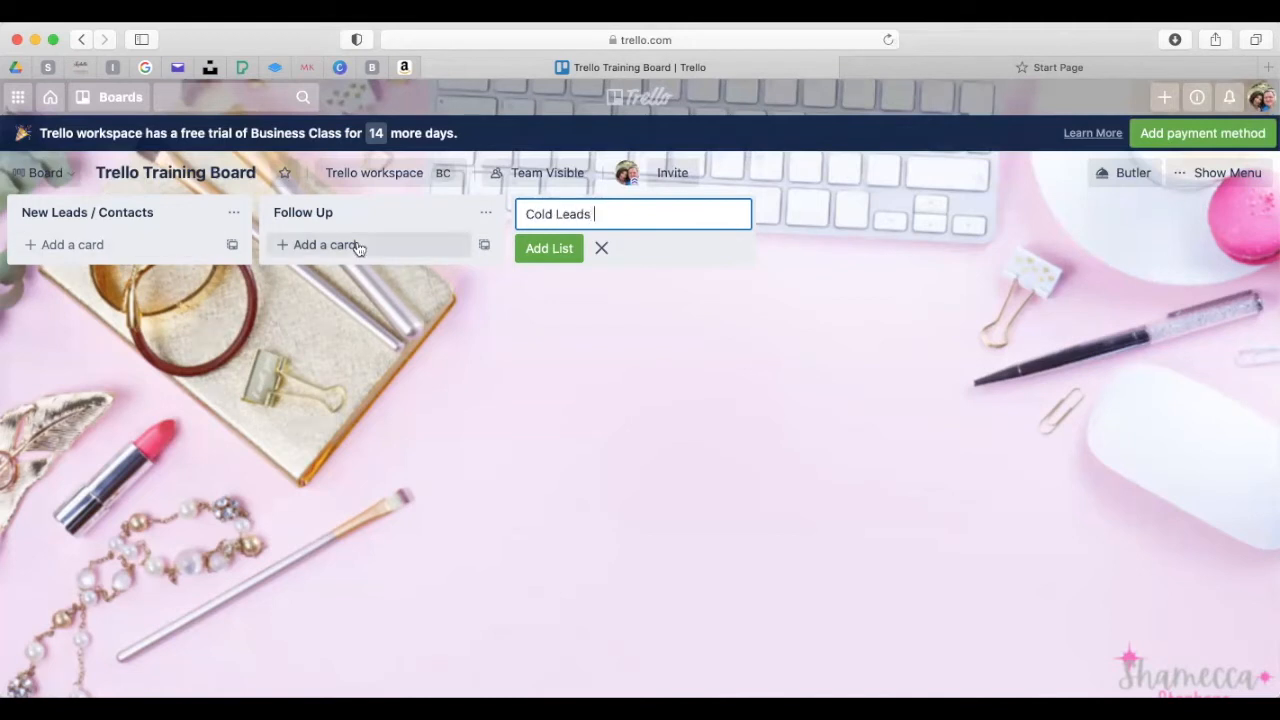
click(567, 251)
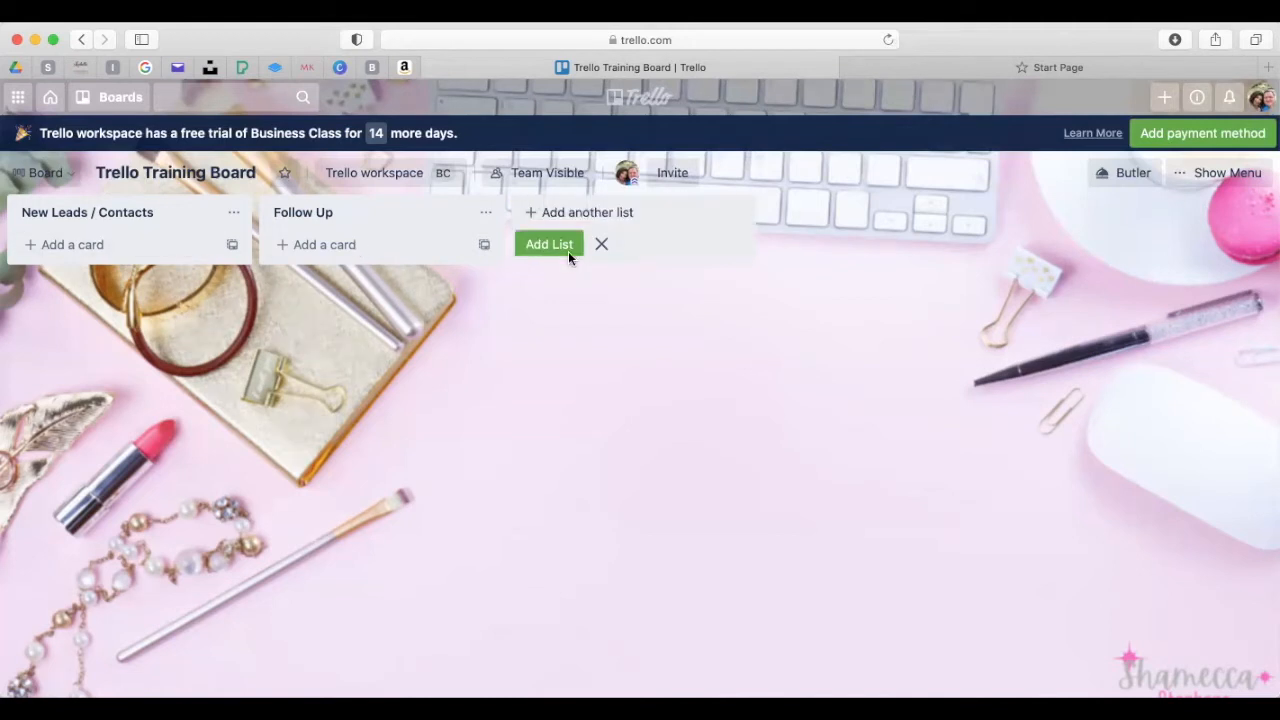
click(570, 216)
click(560, 247)
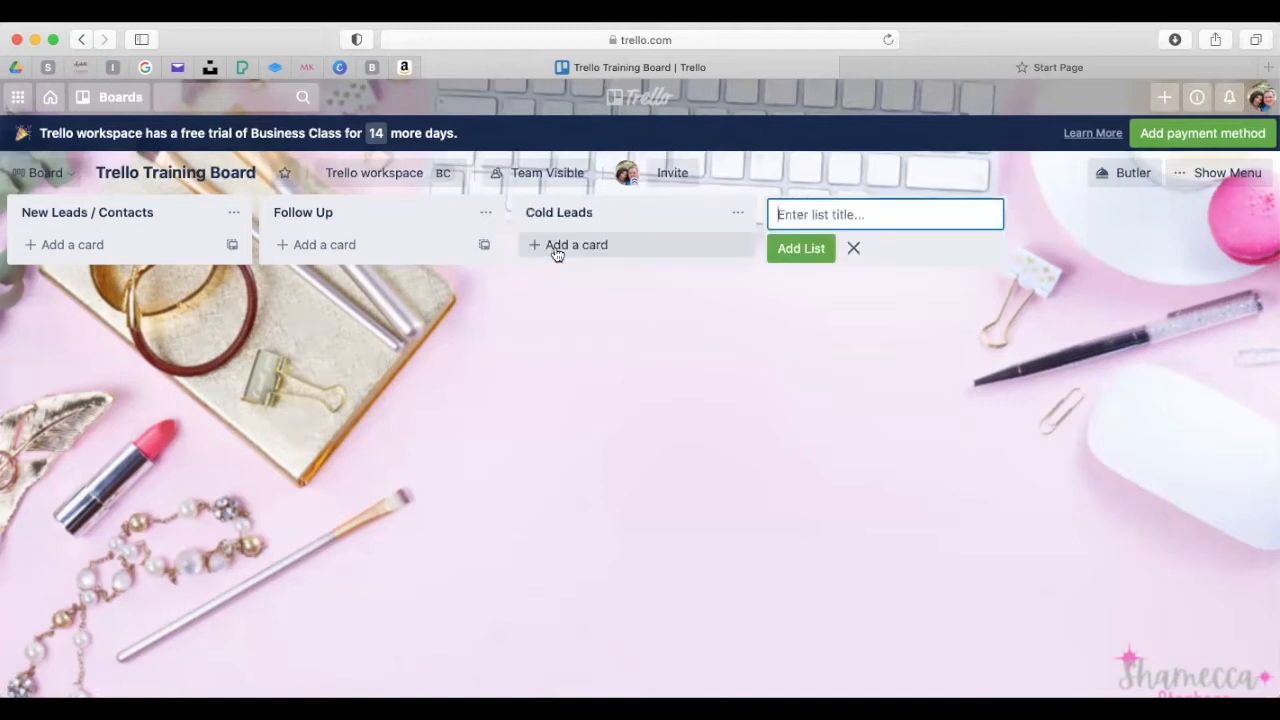
text(Hot Leads)
key(Return)
Rearrange the lists into the order New Leads, Follow Up, Cold Leads, Hot Leads
drag(800, 212, 380, 210)
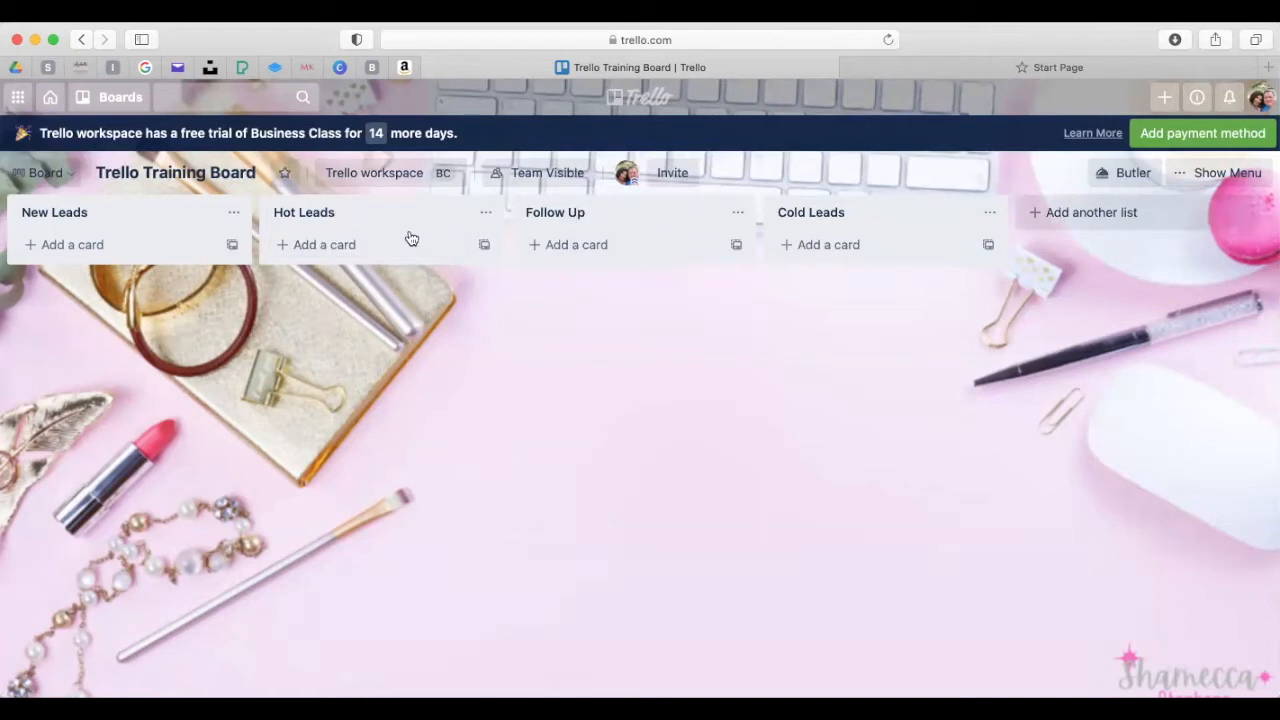
drag(371, 221, 926, 211)
drag(645, 214, 417, 223)
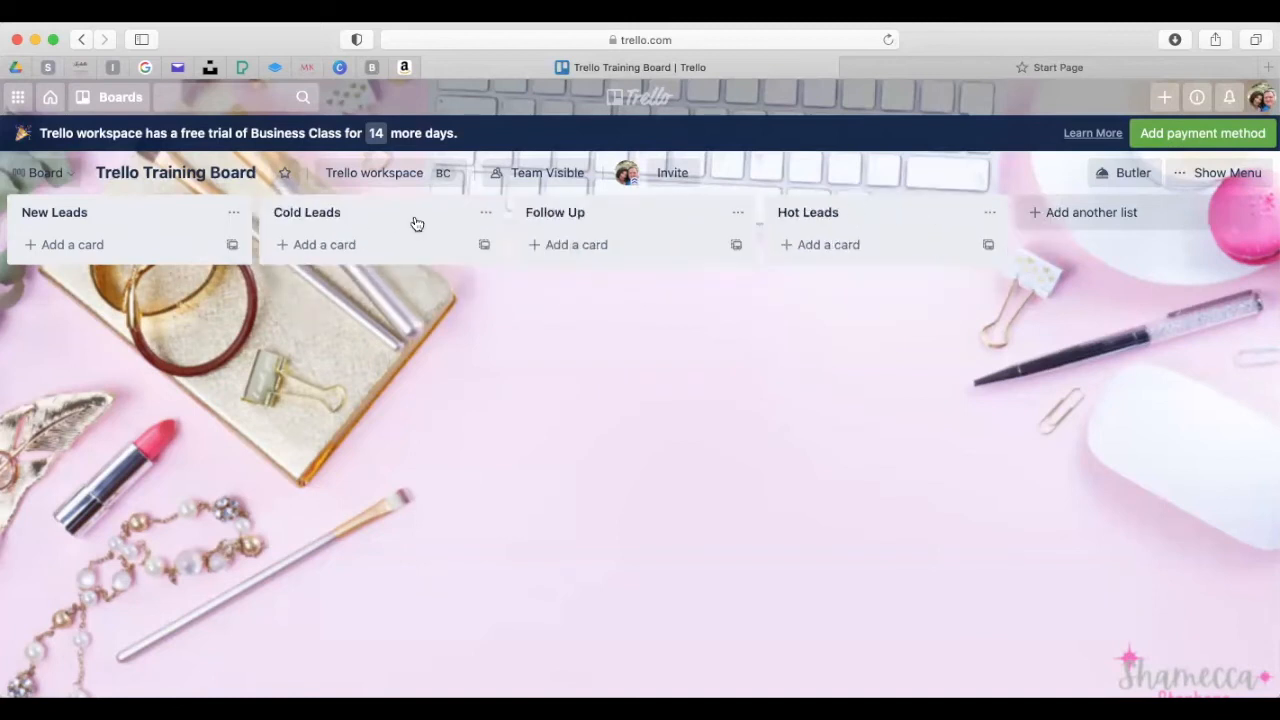
drag(617, 226, 305, 220)
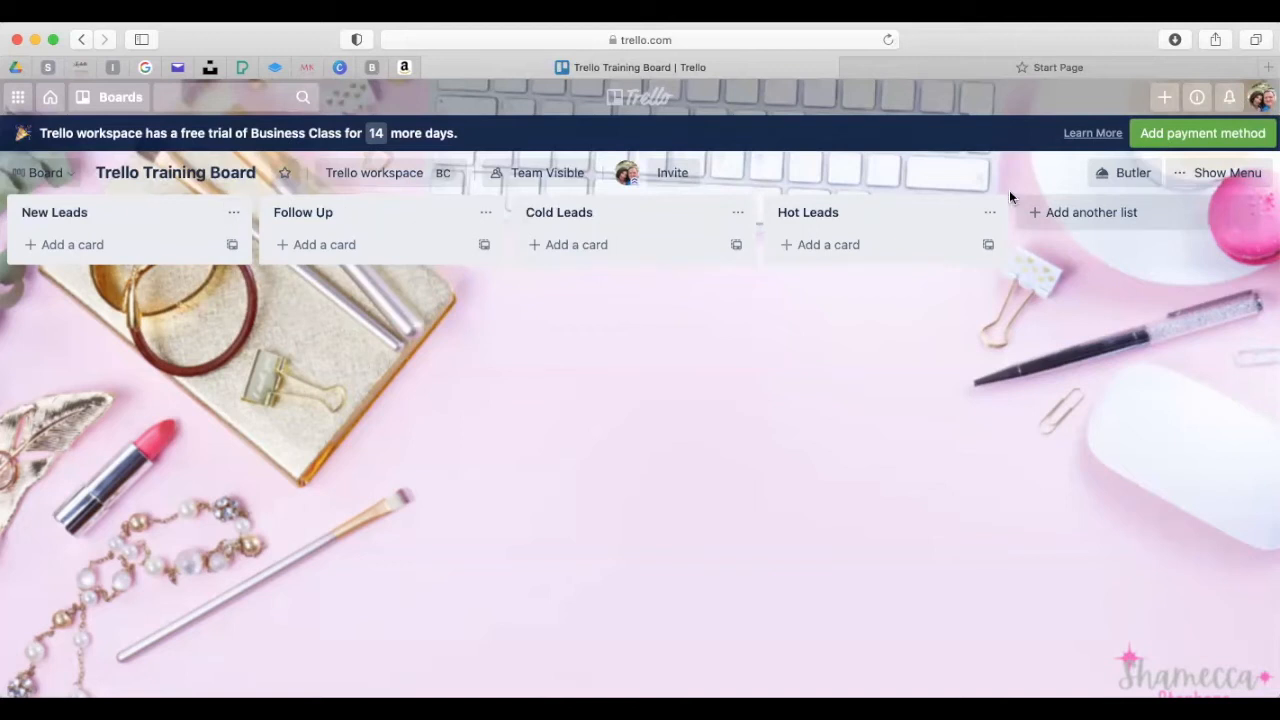
Add a list titled "Scripts Vault" and move it to the front, before New Leads
click(1075, 213)
text(S)
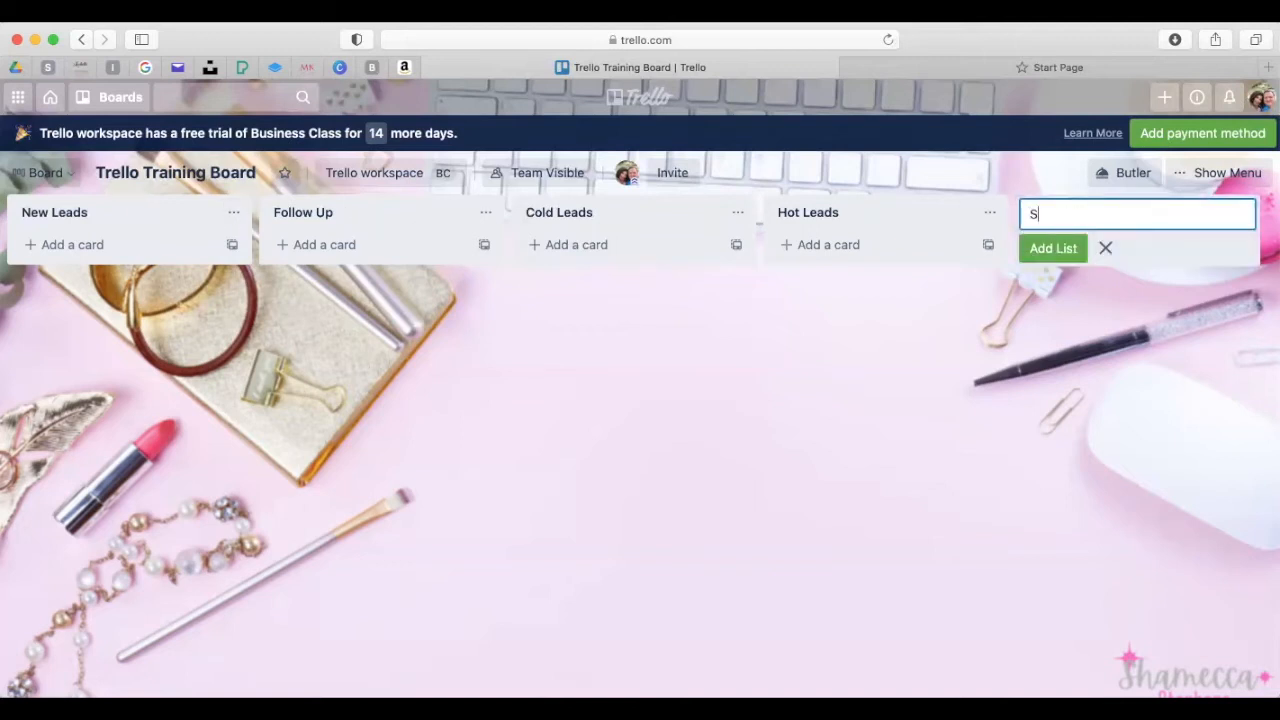
text(cripts)
text(Vault)
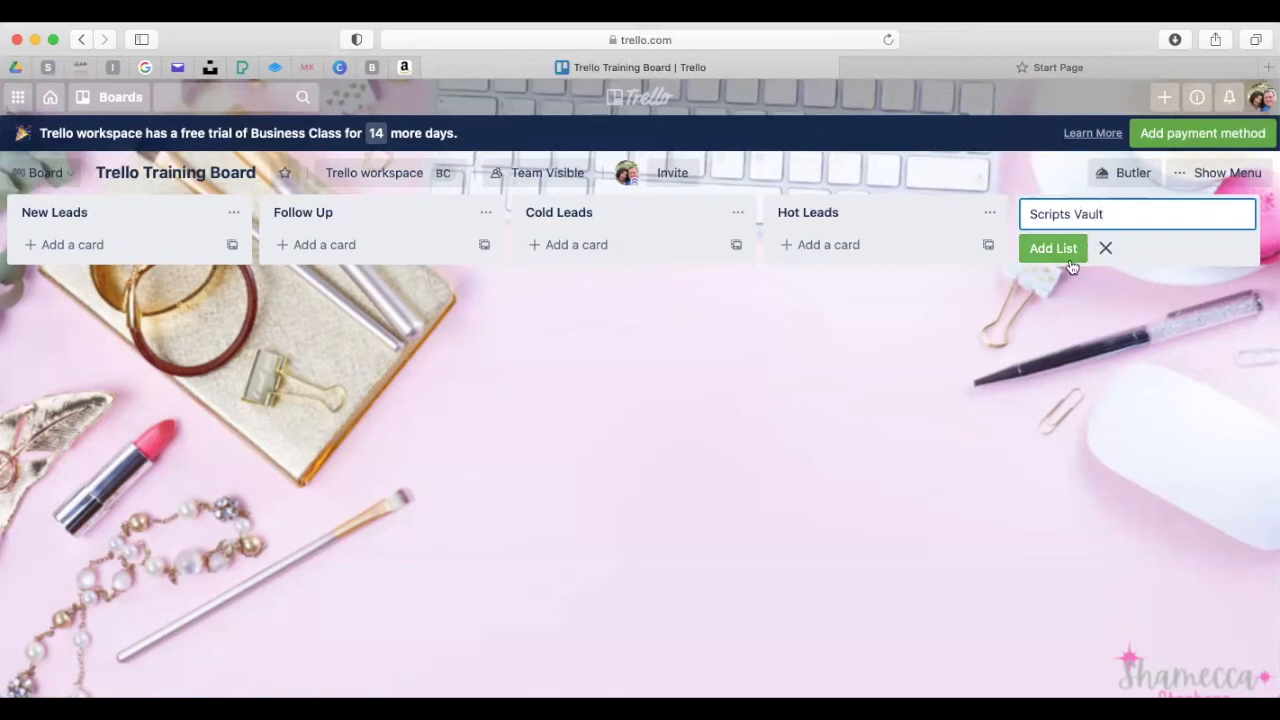
click(1080, 246)
drag(910, 215, 174, 234)
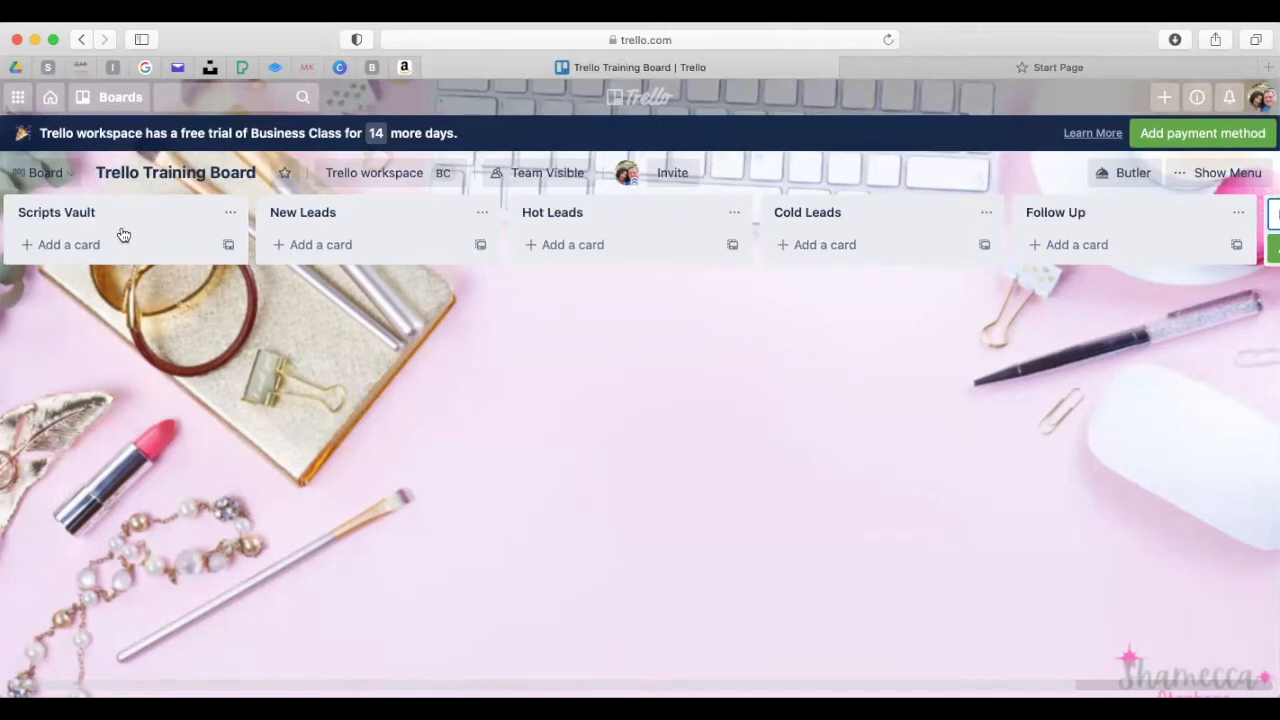
click(95, 245)
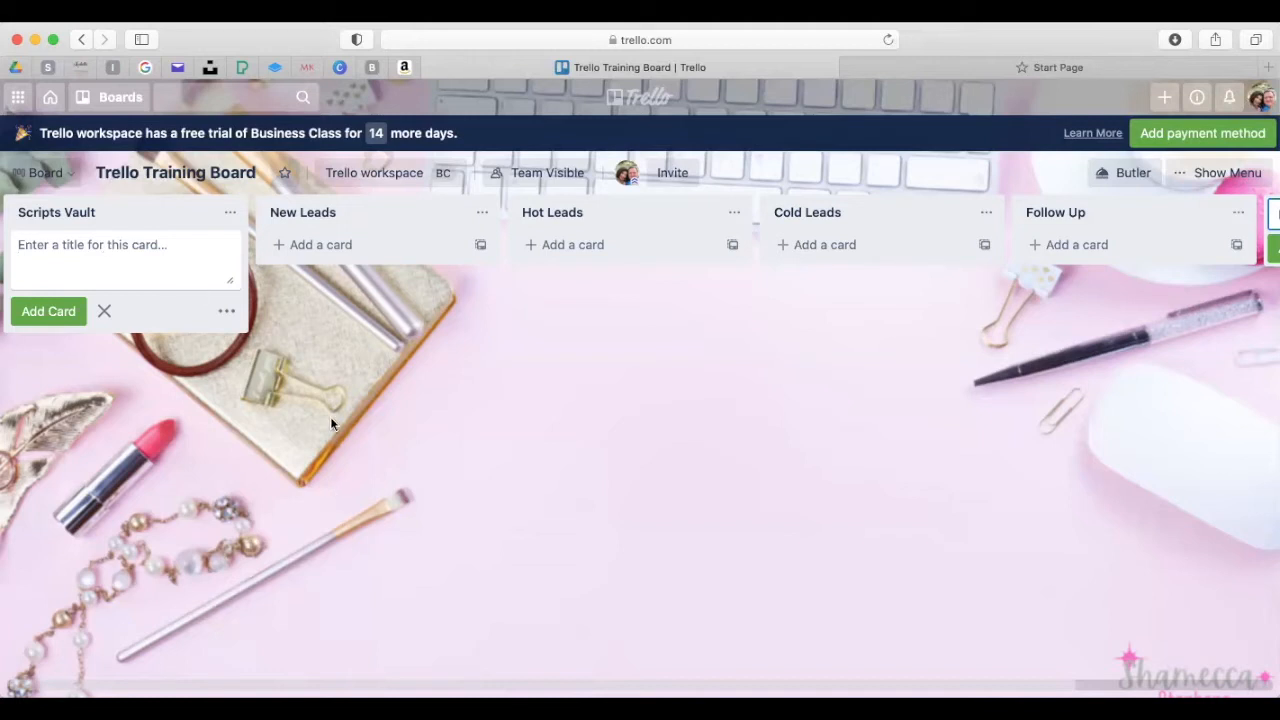
click(218, 218)
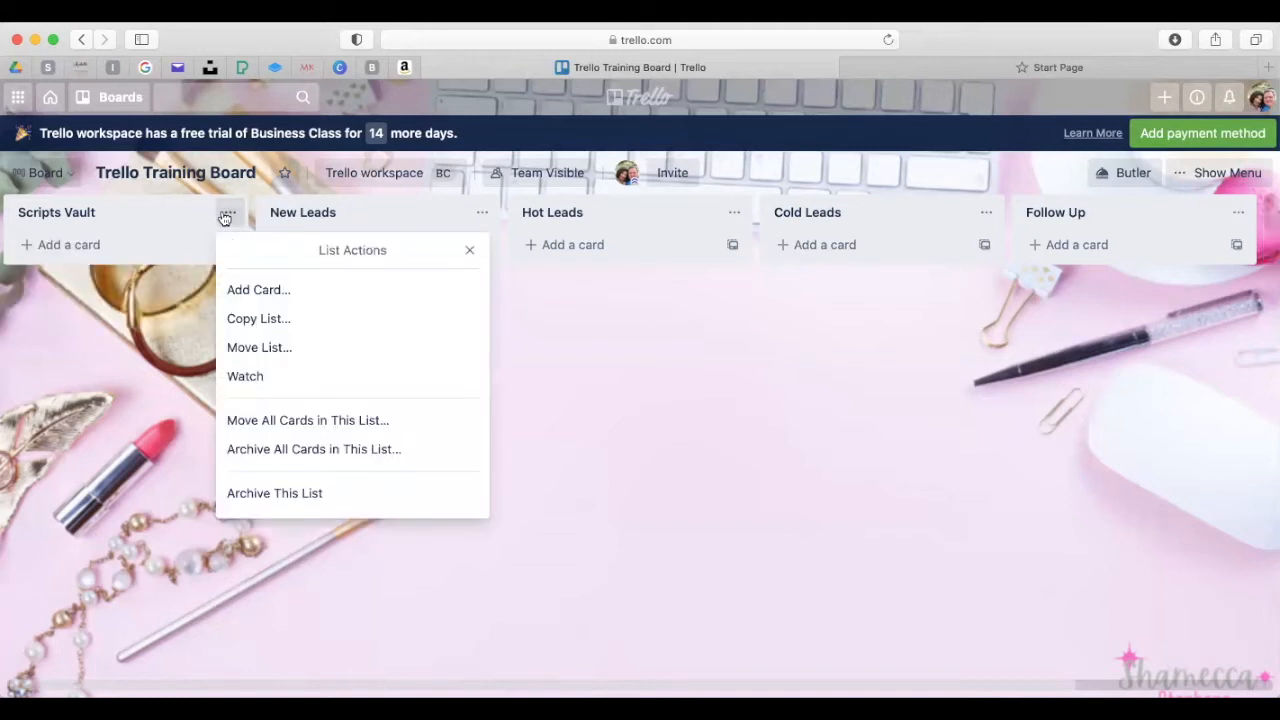
click(131, 366)
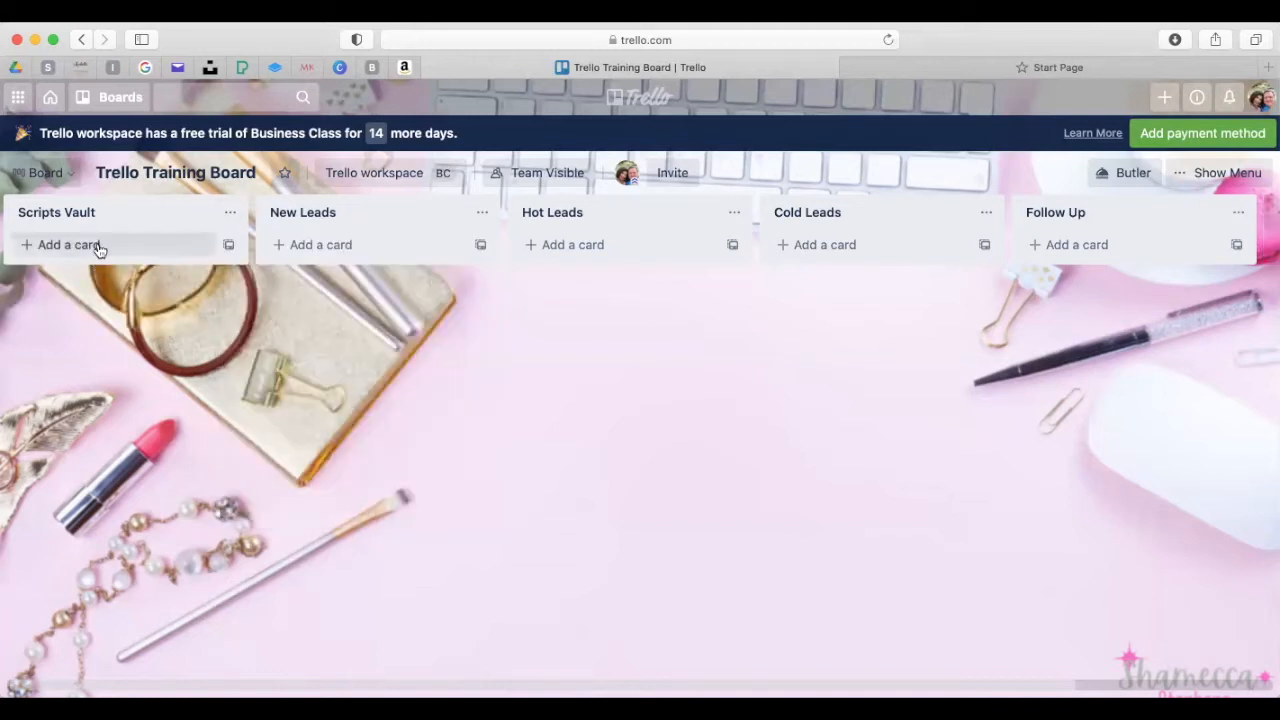
Add a card titled "Scripts Vault" to the Scripts Vault list
click(90, 246)
text(Sc)
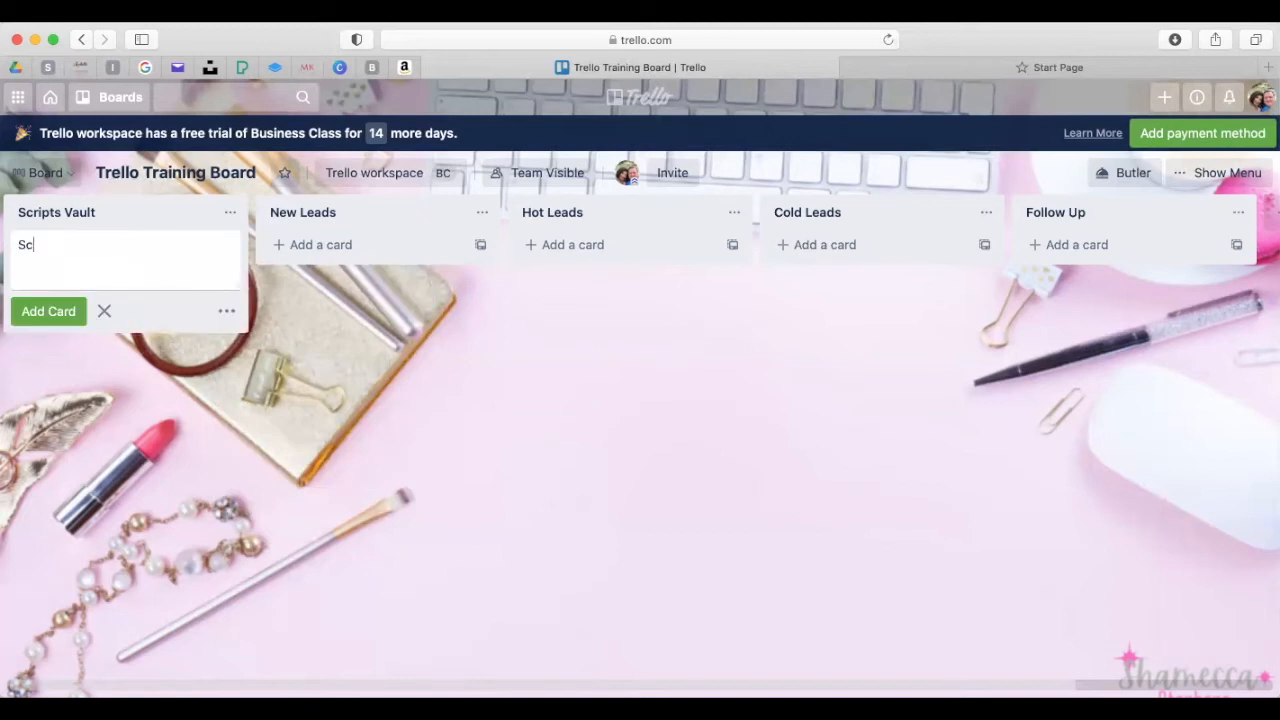
text(ripts Cault)
key(BackSpace)
key(BackSpace)
key(BackSpace)
key(BackSpace)
key(BackSpace)
text(Vault)
click(49, 312)
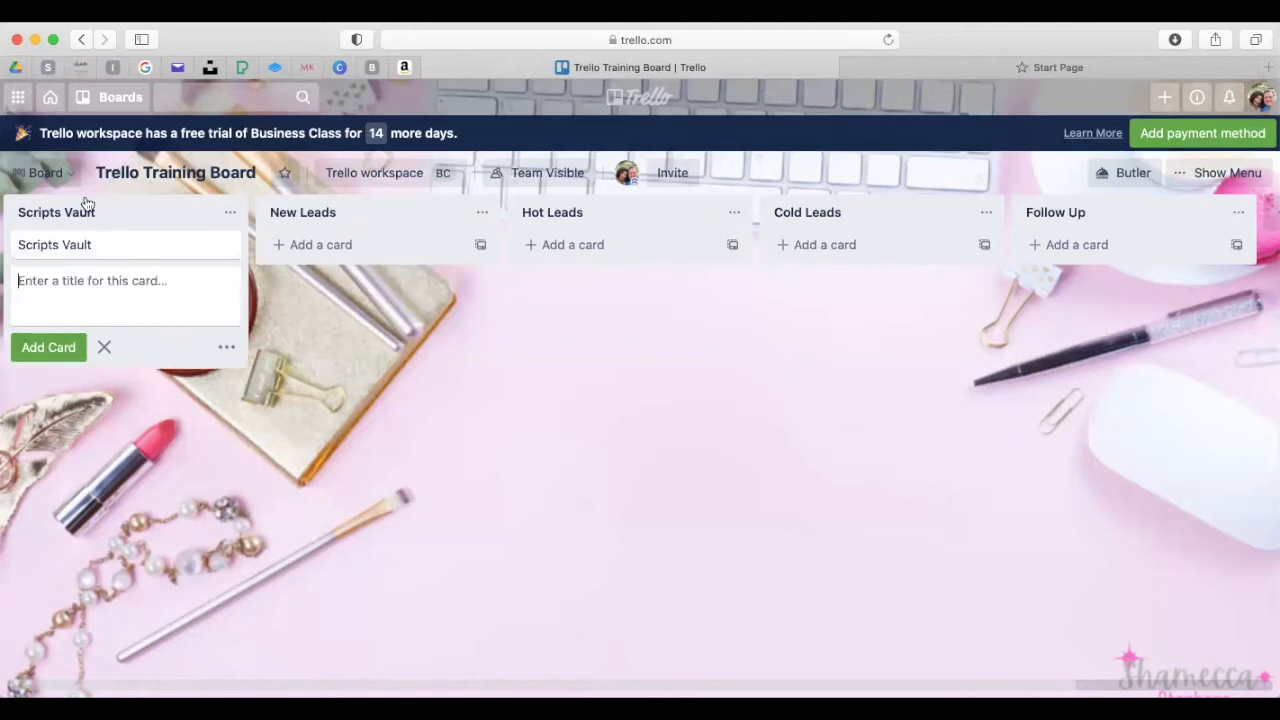
Open the Scripts Vault card, review its cover options, and close the card
click(88, 252)
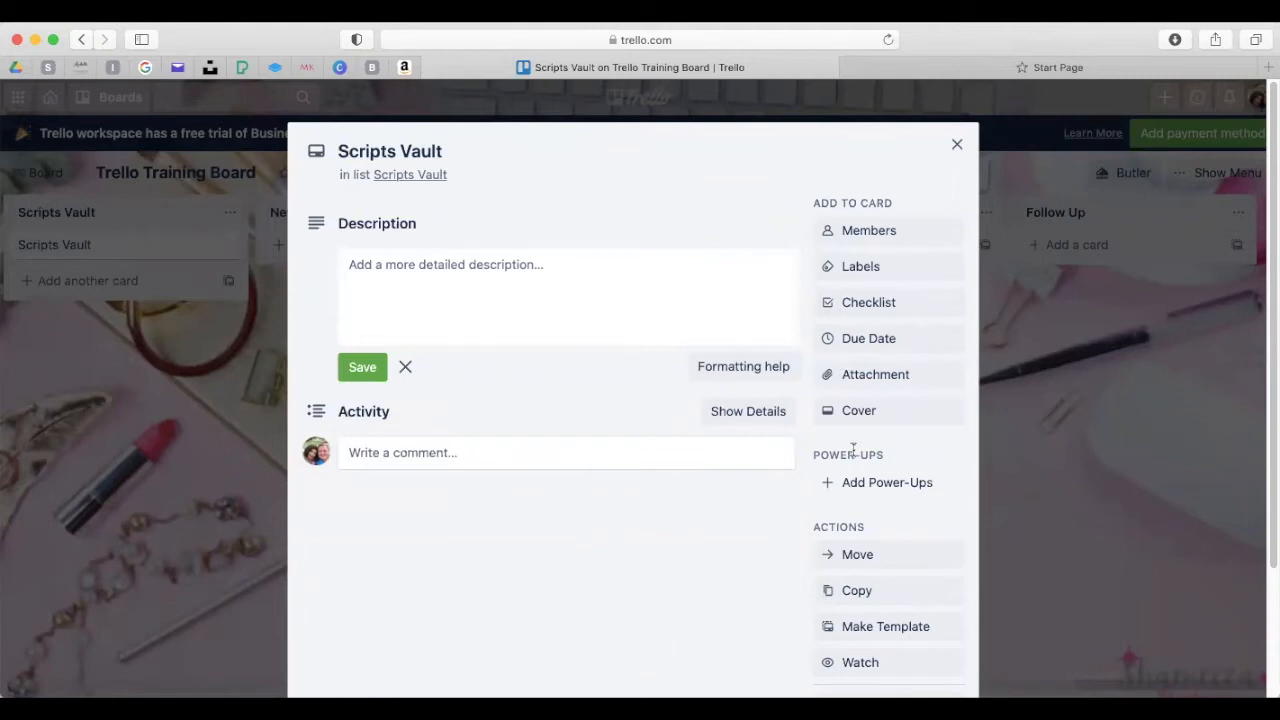
click(860, 412)
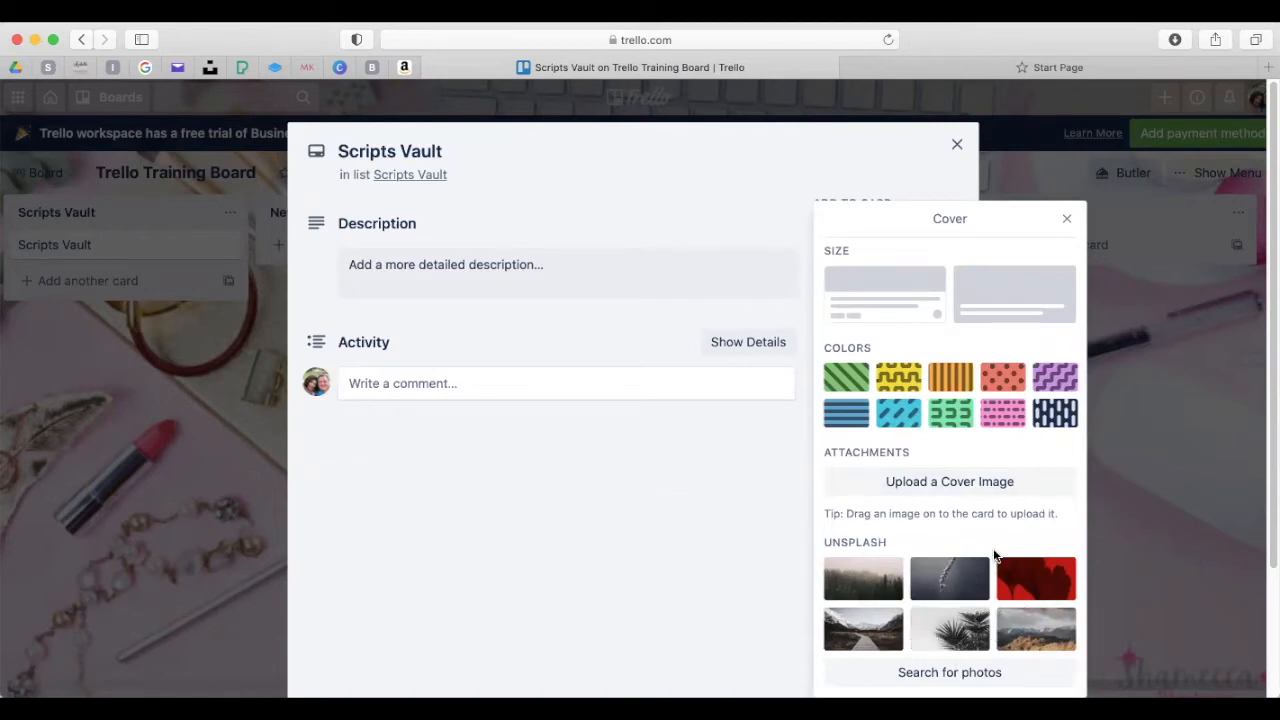
click(1066, 218)
click(957, 146)
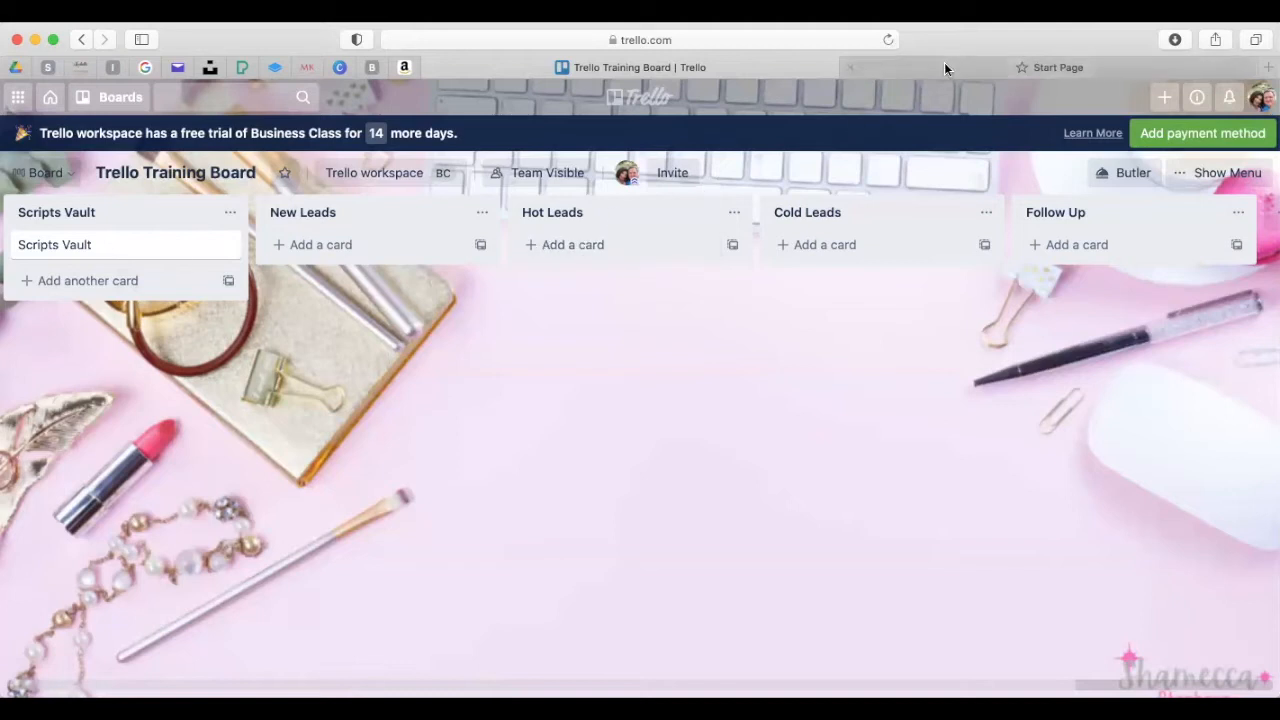
Switch to the Start Page browser tab and open Canva there
mouse_move(945, 67)
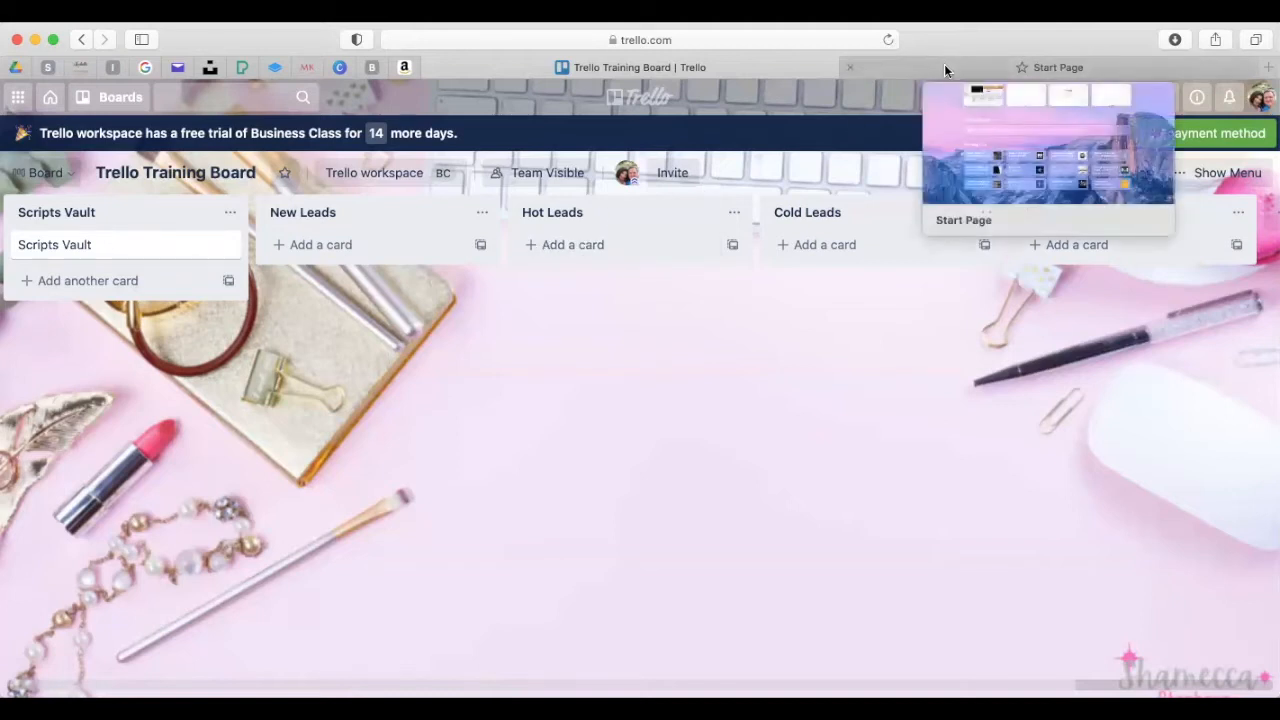
click(945, 67)
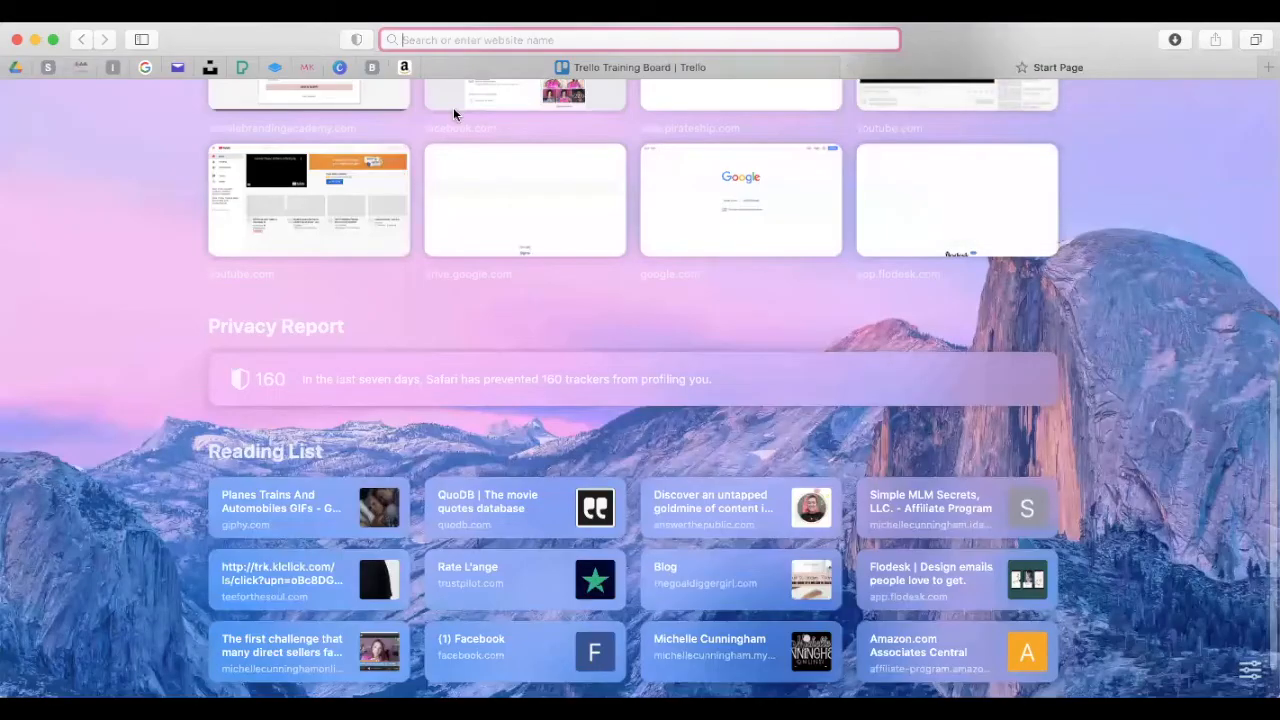
click(340, 67)
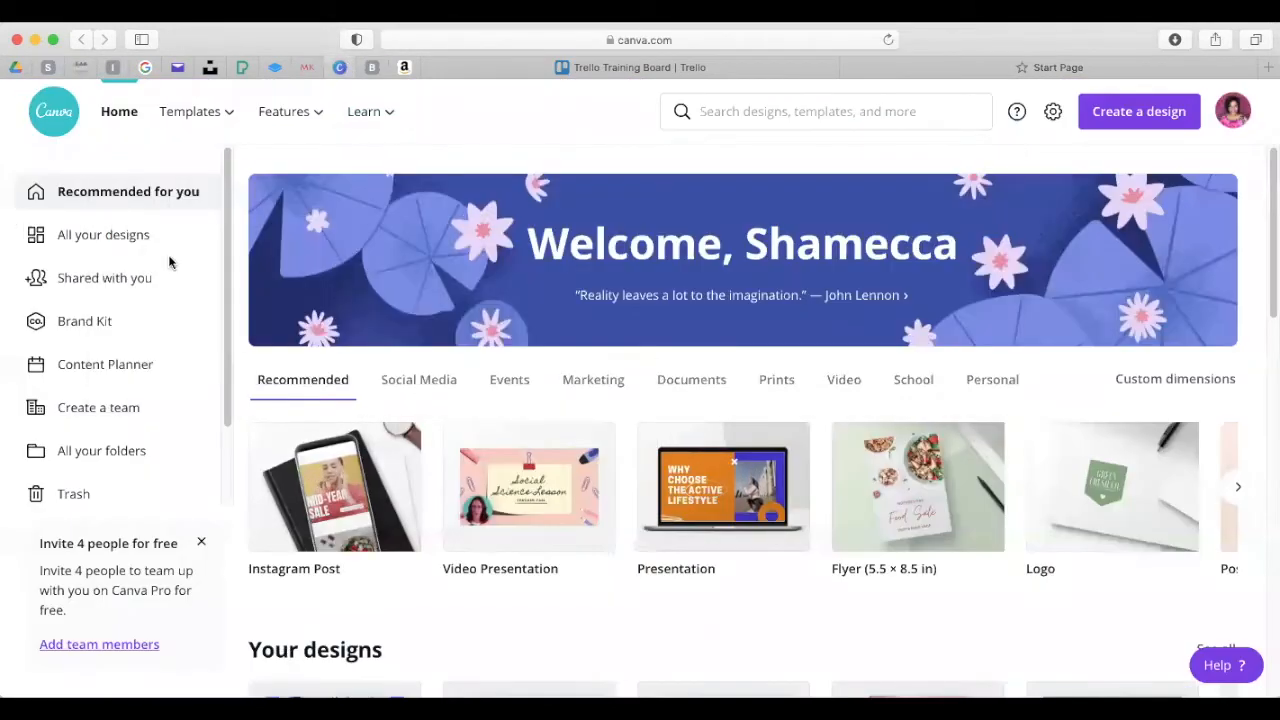
Look through all existing designs and the recommended templates on the Canva home page
click(112, 240)
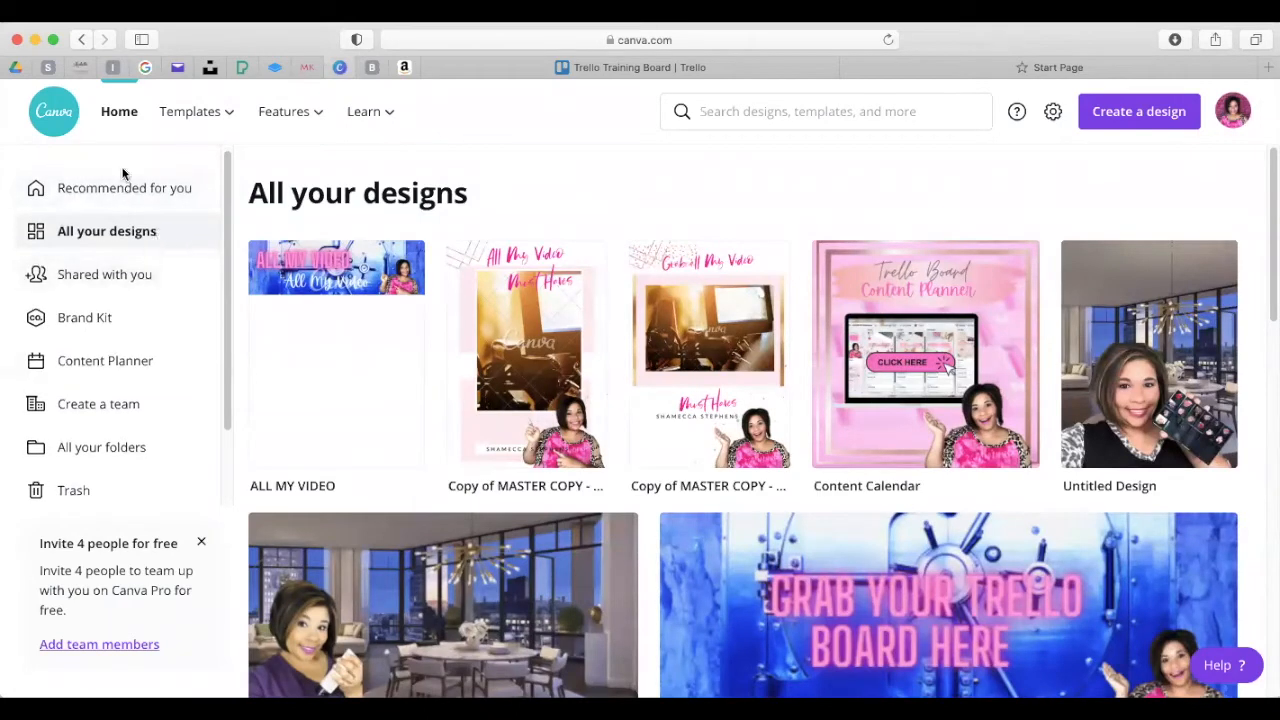
click(118, 112)
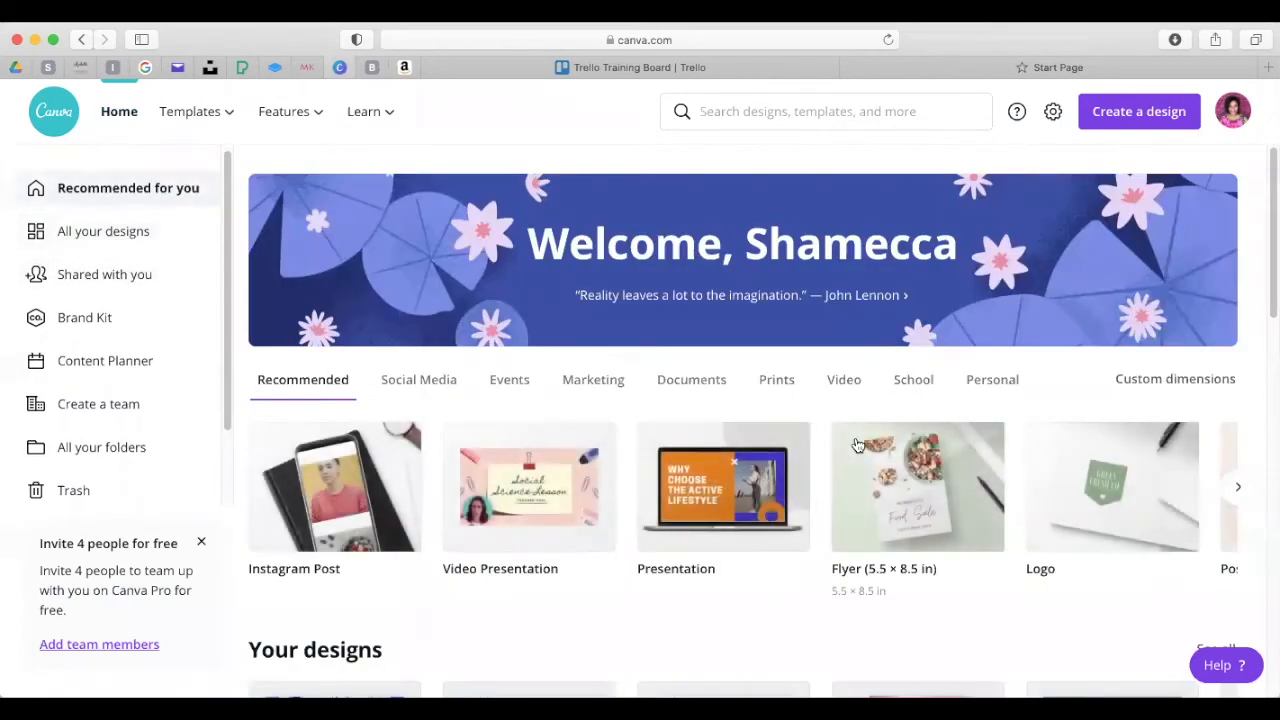
scroll(857, 445, down, 3)
scroll(857, 445, down, 5)
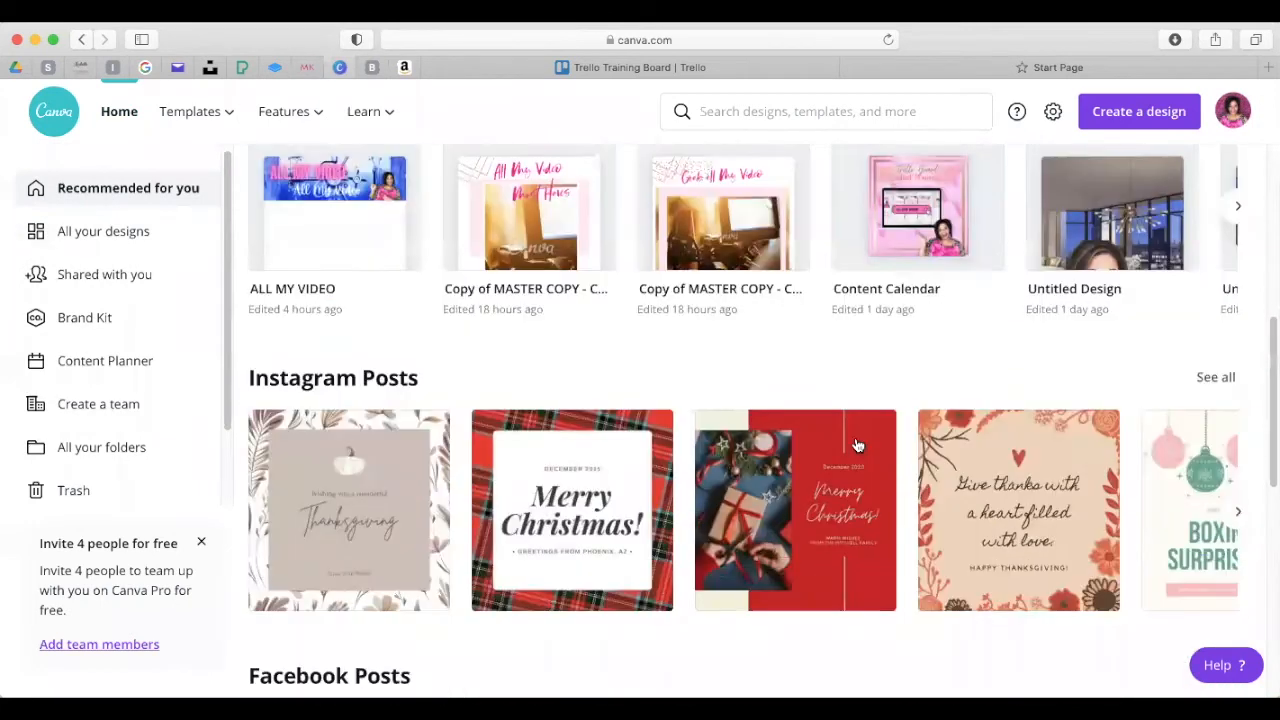
scroll(857, 443, up, 1)
scroll(857, 443, down, 3)
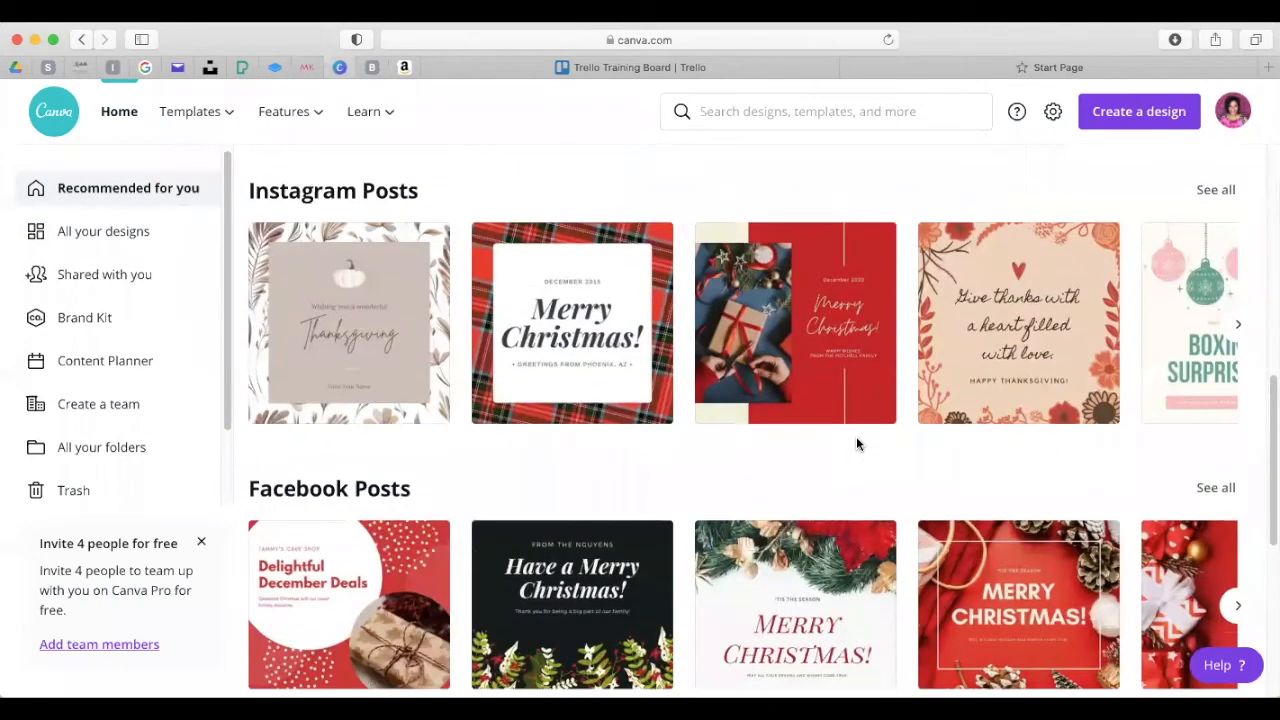
scroll(857, 443, up, 8)
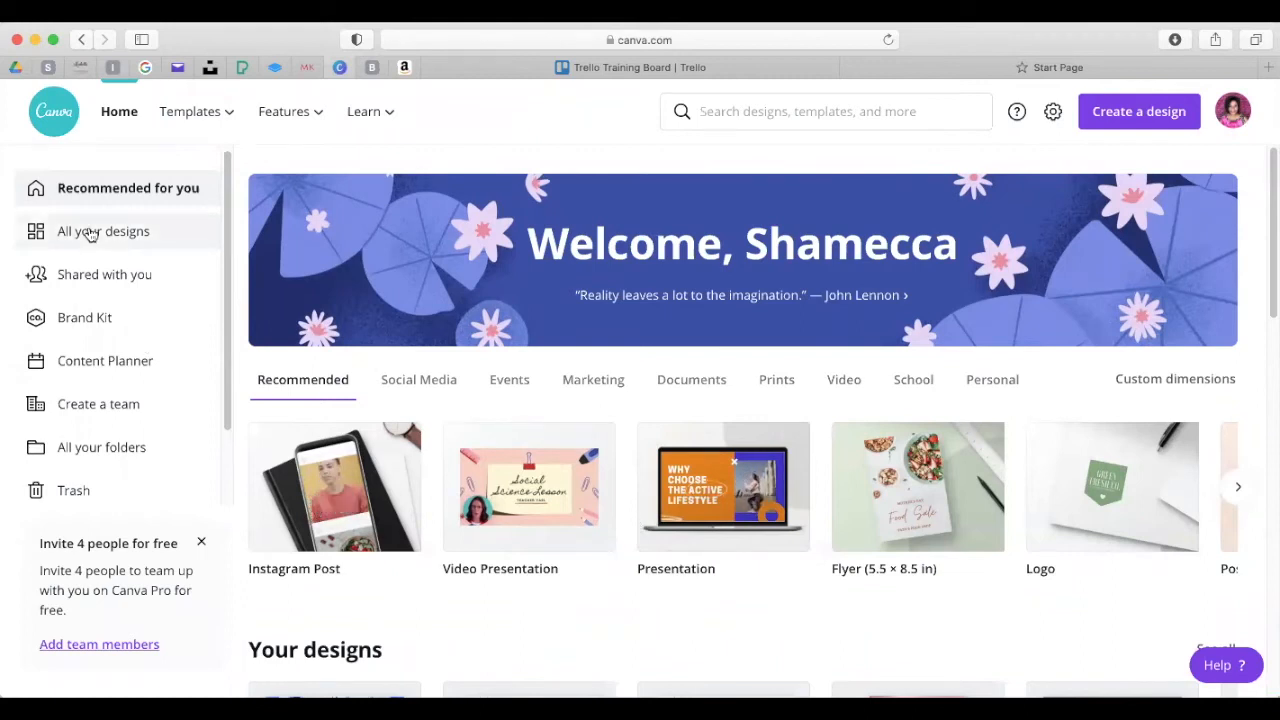
Find the Instagram Post format by searching for "Insta" and create a blank design from it
click(711, 113)
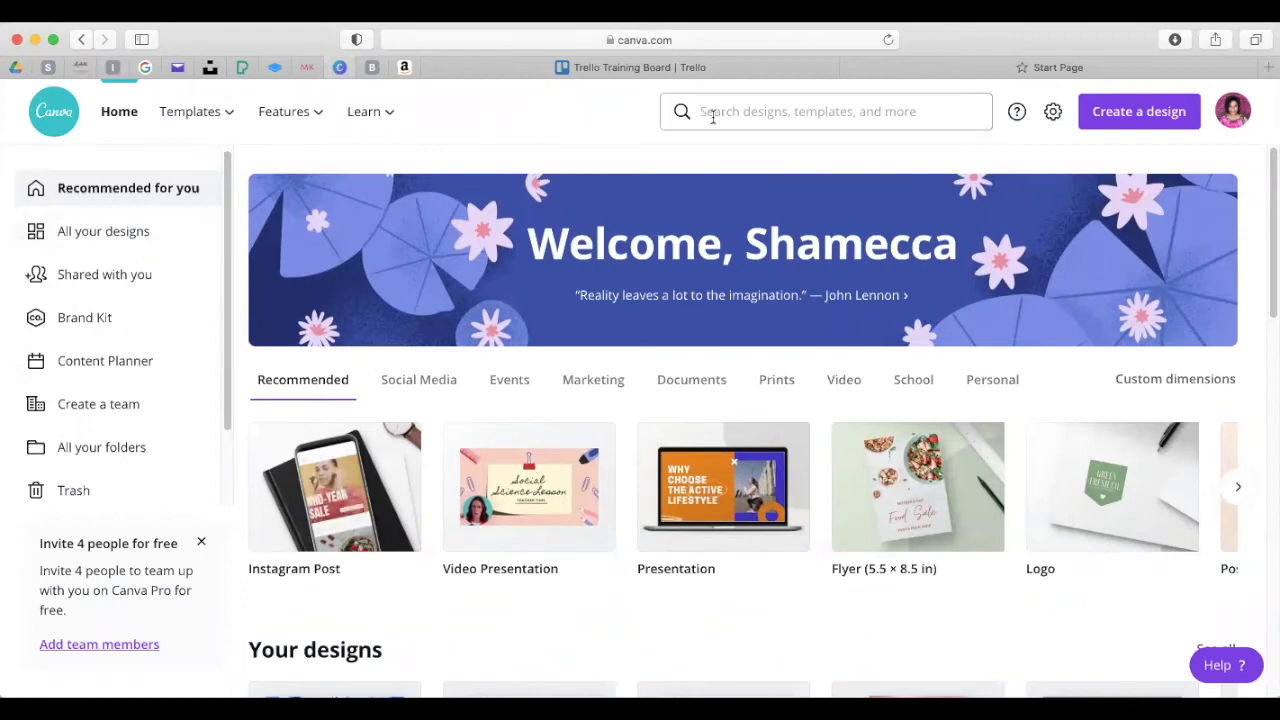
text(I)
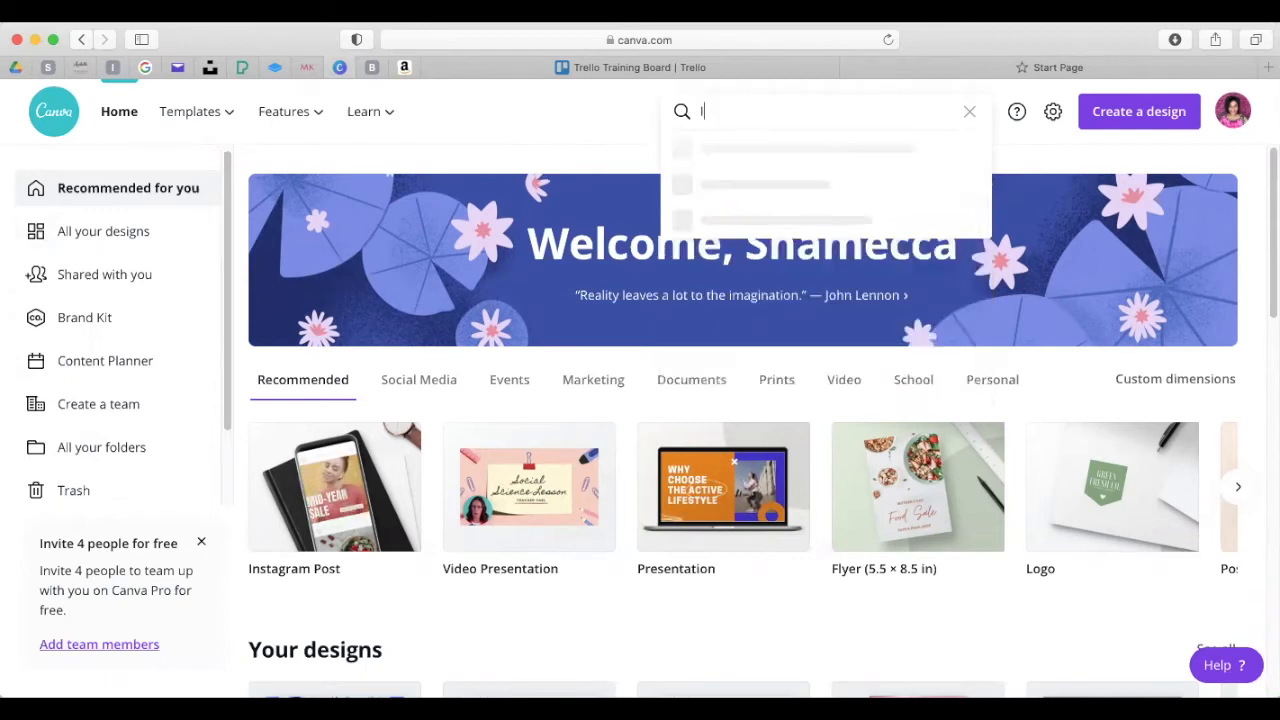
text(nsta)
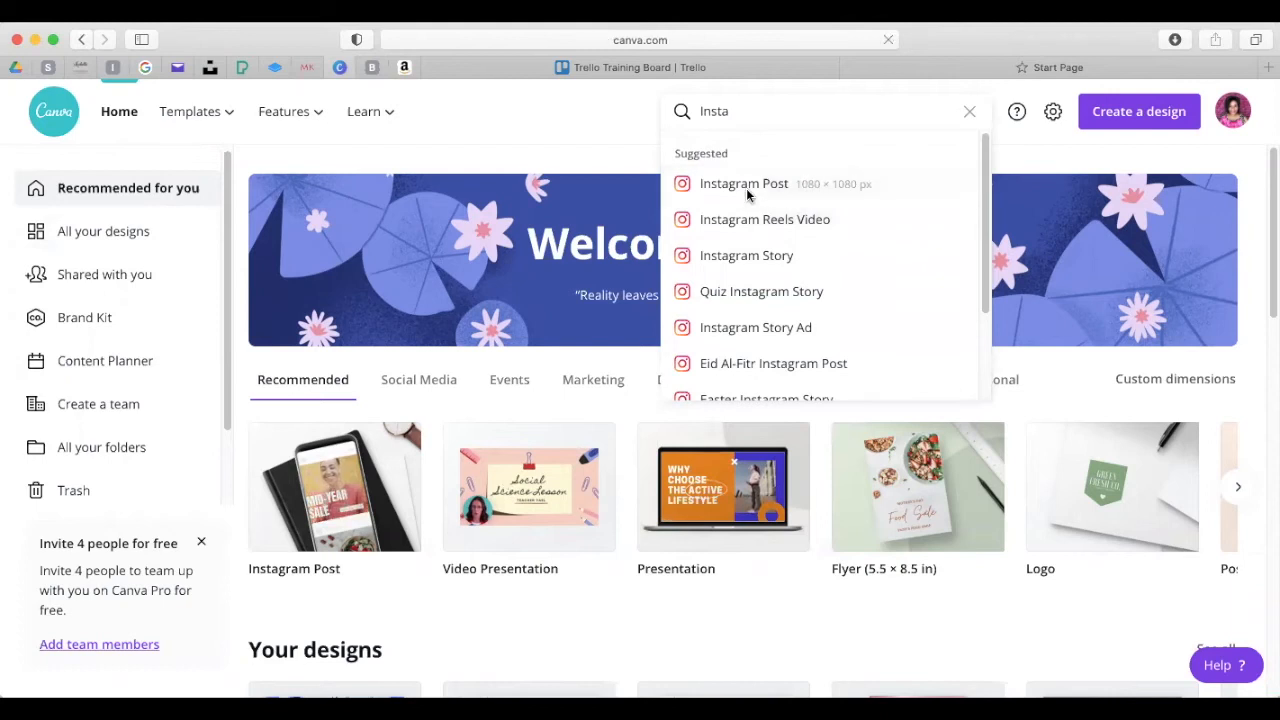
click(746, 188)
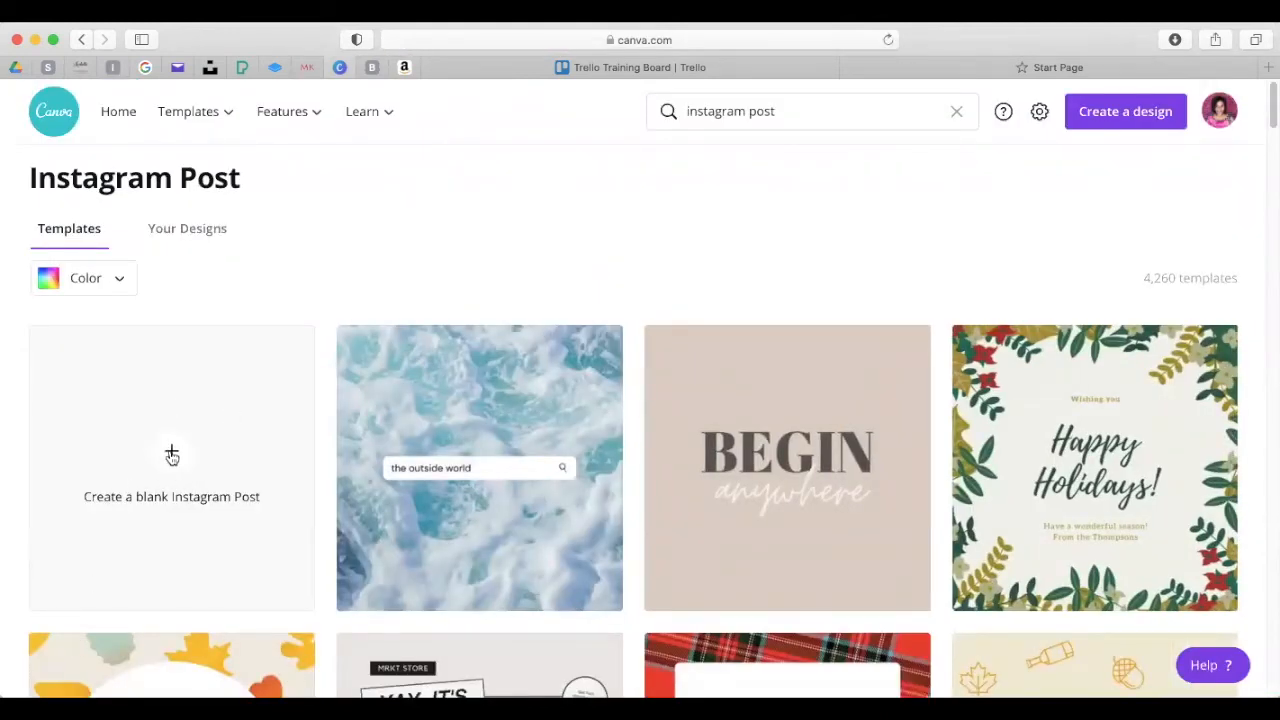
click(221, 440)
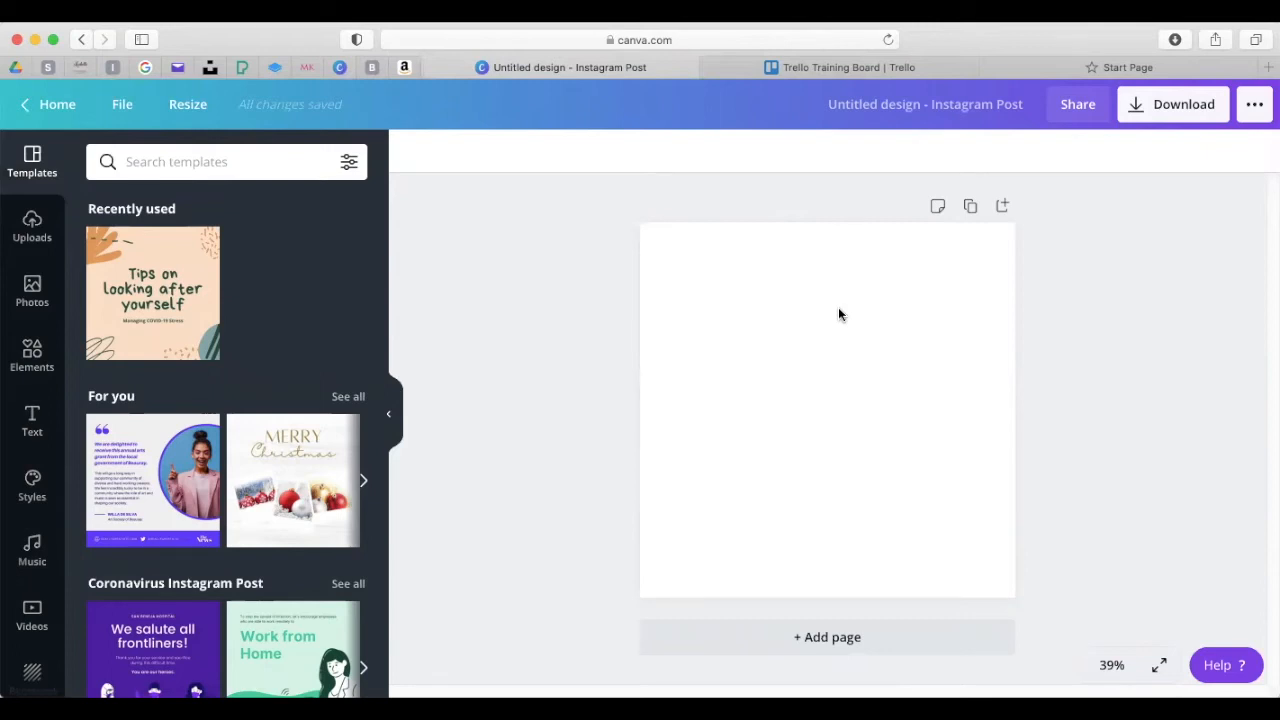
Browse all recently used photos for a picture suitable for the blank Instagram post
click(30, 310)
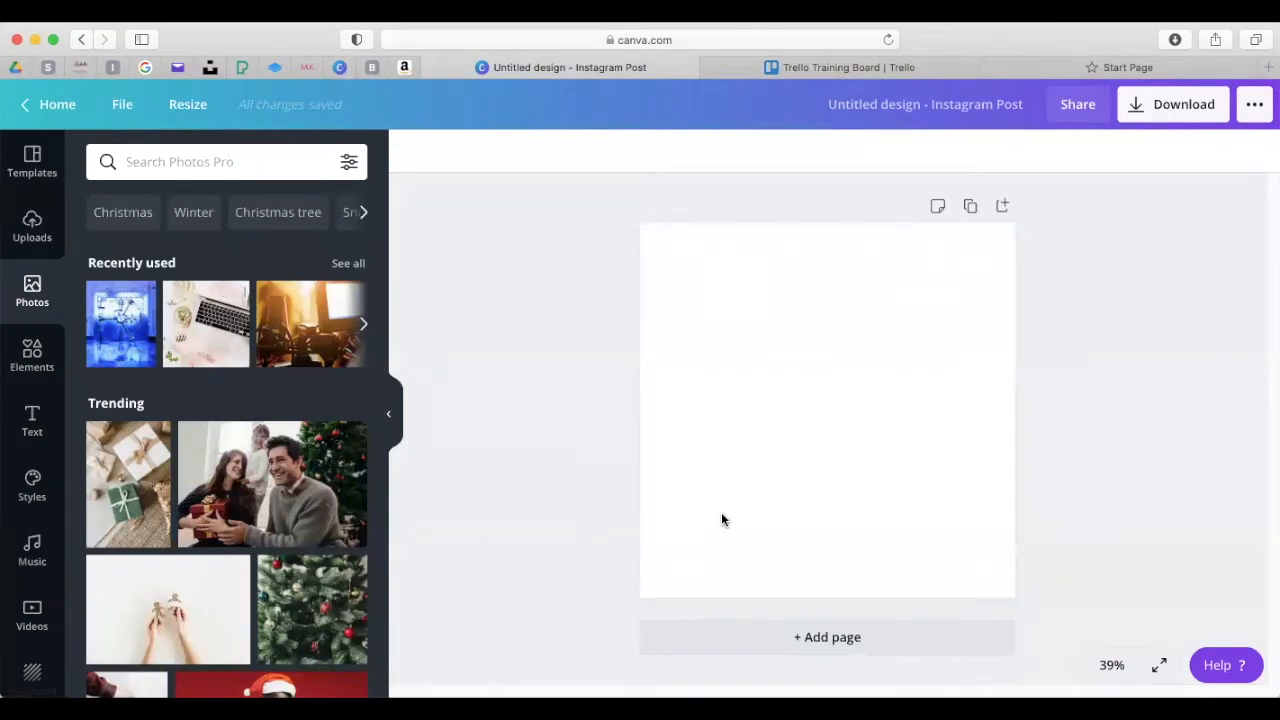
click(348, 264)
scroll(332, 305, down, 3)
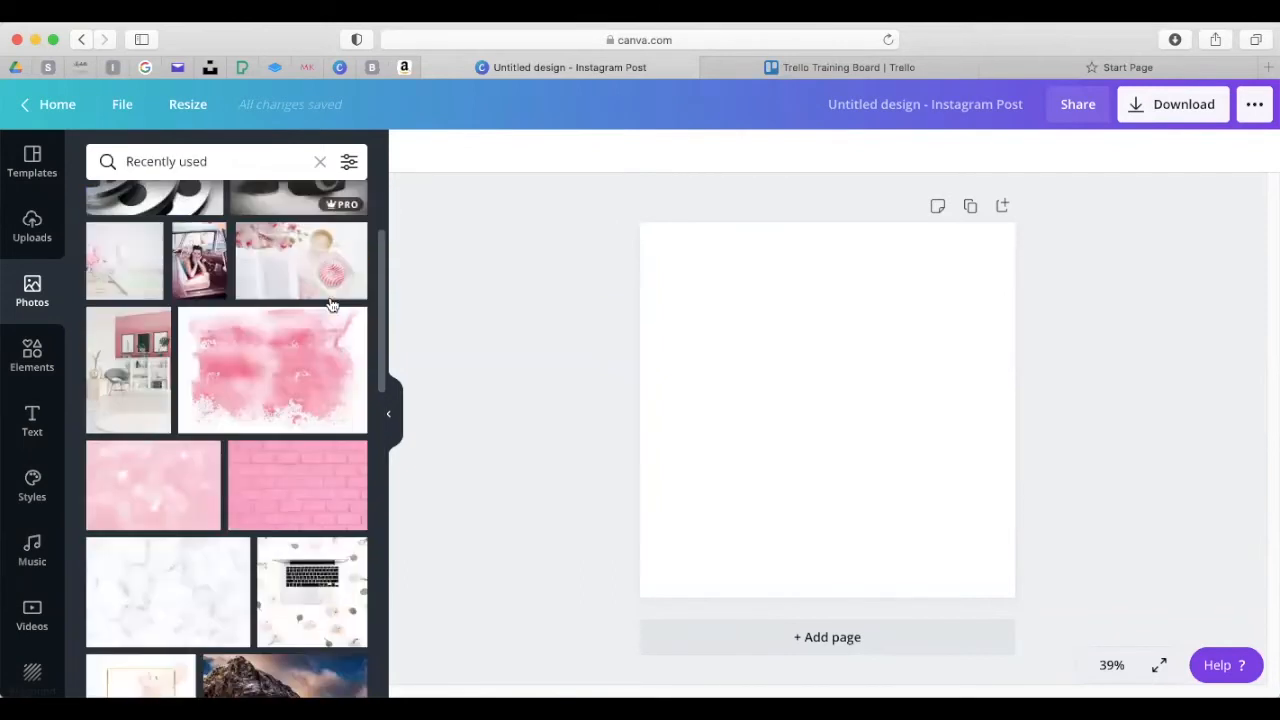
scroll(332, 305, down, 8)
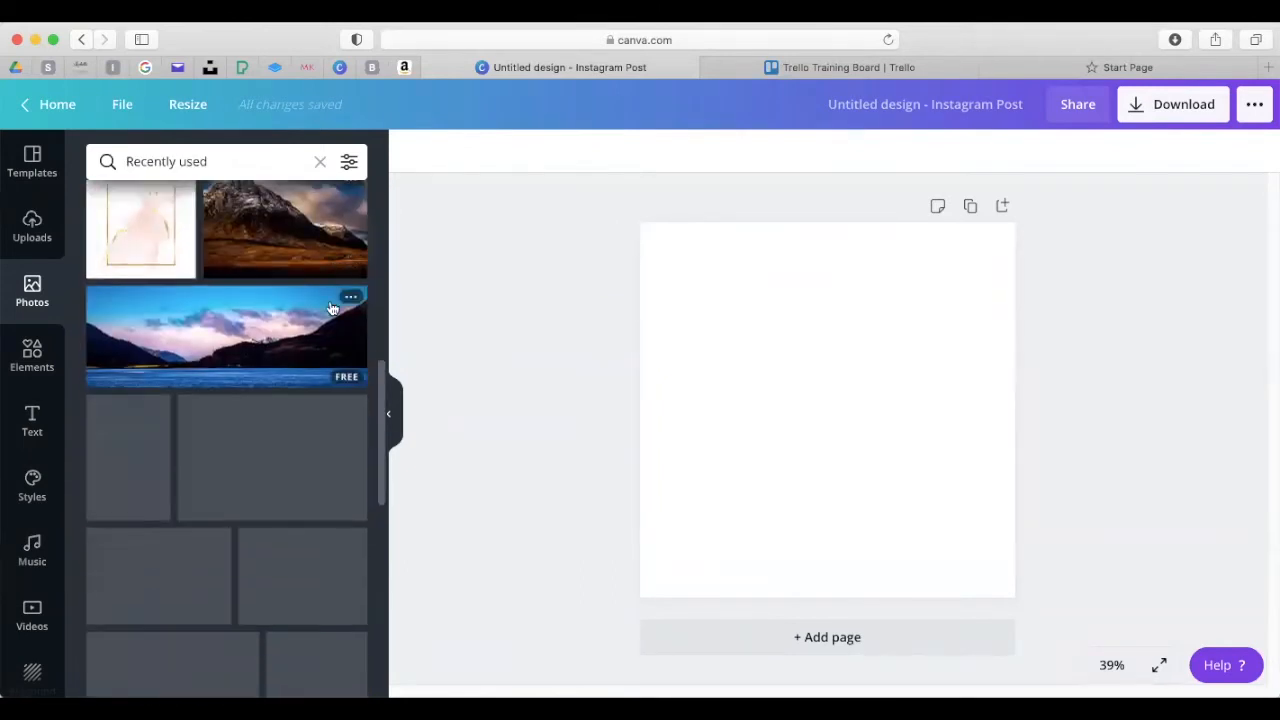
scroll(332, 310, up, 5)
scroll(331, 324, down, 5)
scroll(331, 324, up, 5)
scroll(331, 326, up, 1)
scroll(331, 328, down, 6)
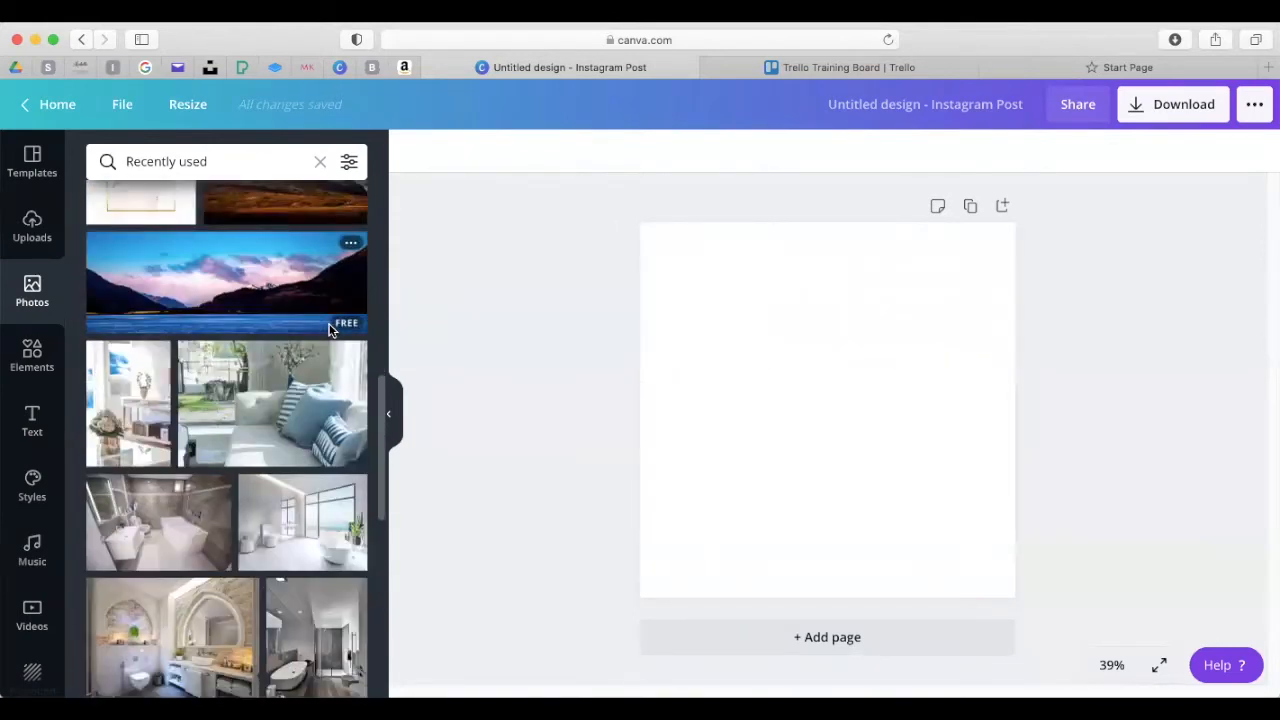
scroll(331, 329, down, 7)
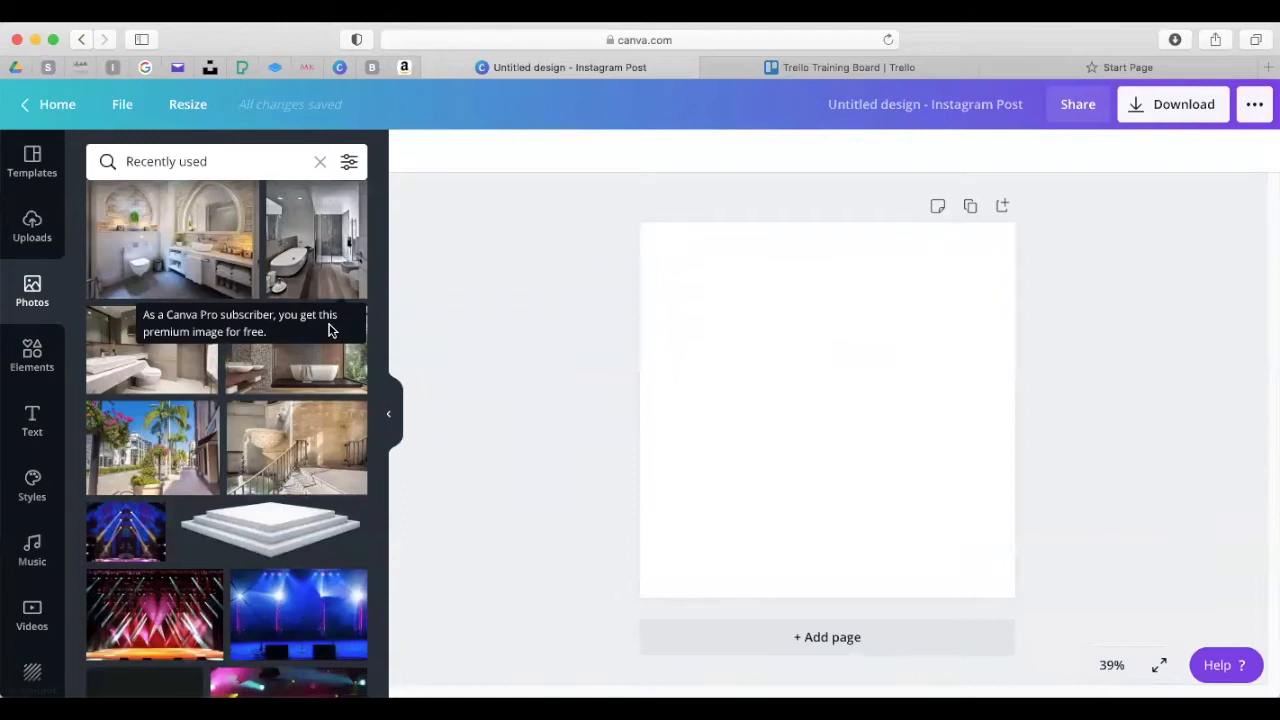
scroll(237, 437, down, 10)
scroll(240, 437, down, 15)
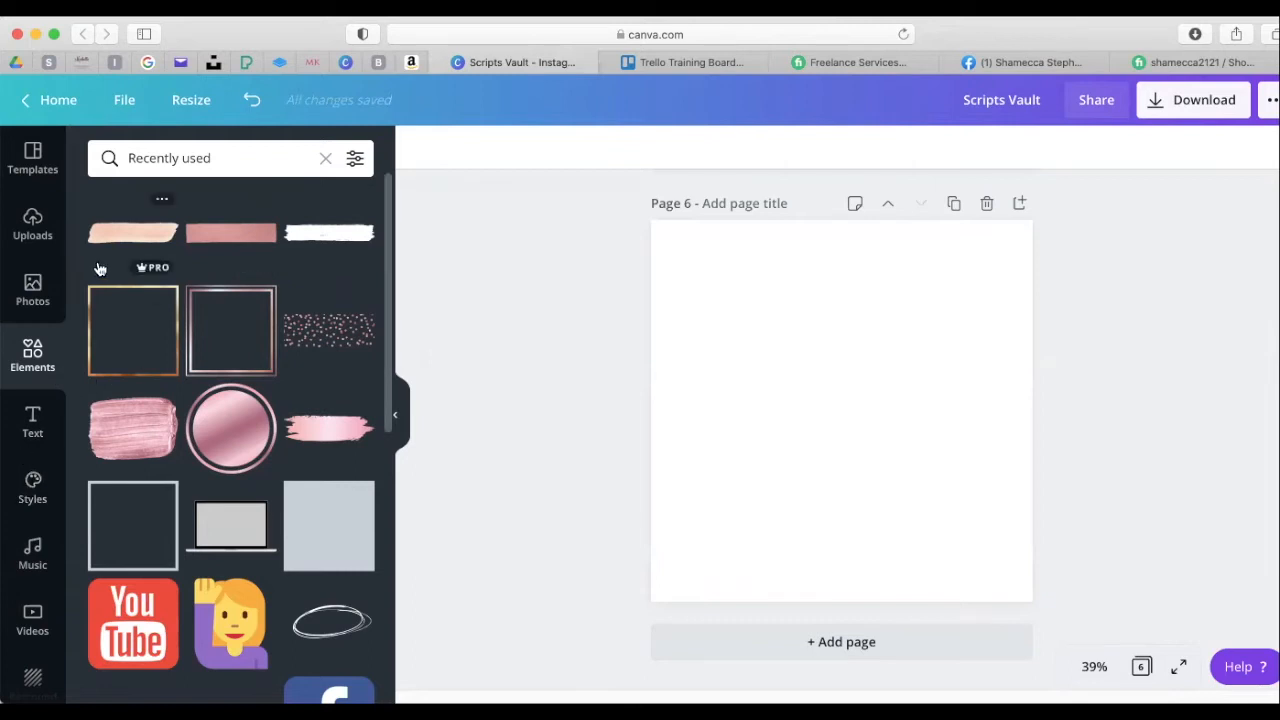
Check the recently used photos again, then search the photo library for "Pink Office"
click(32, 287)
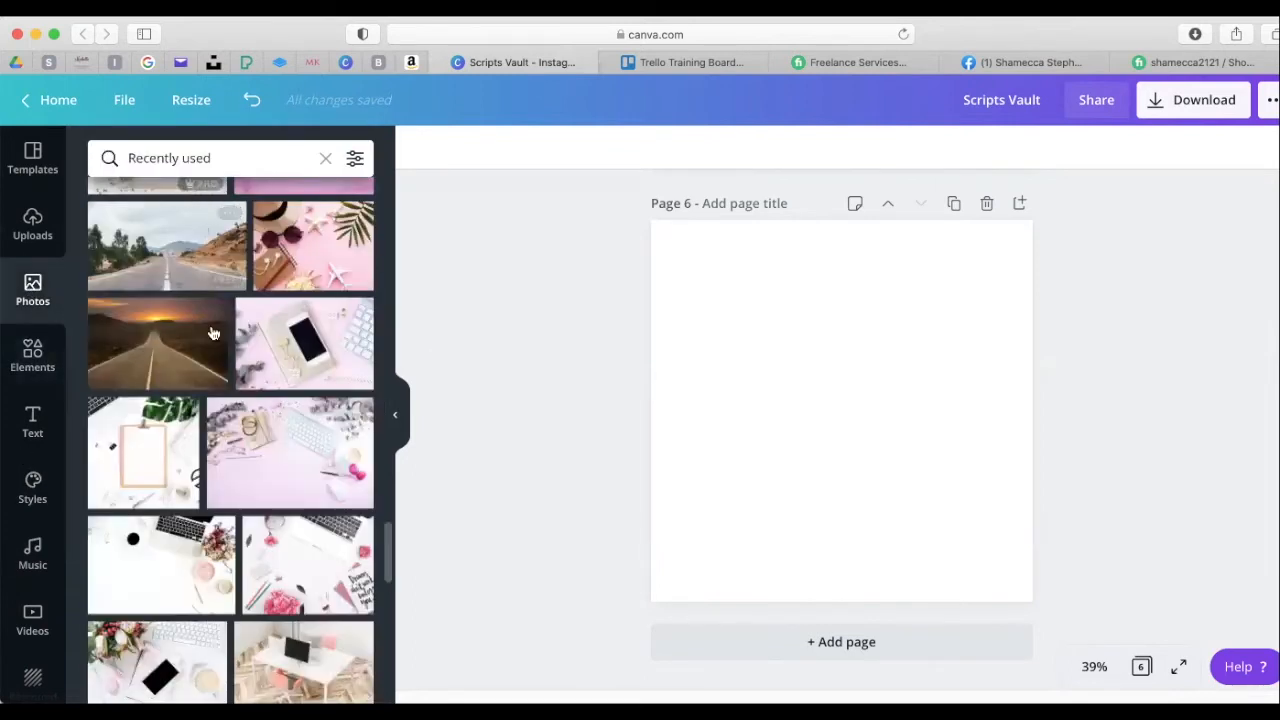
scroll(215, 360, up, 6)
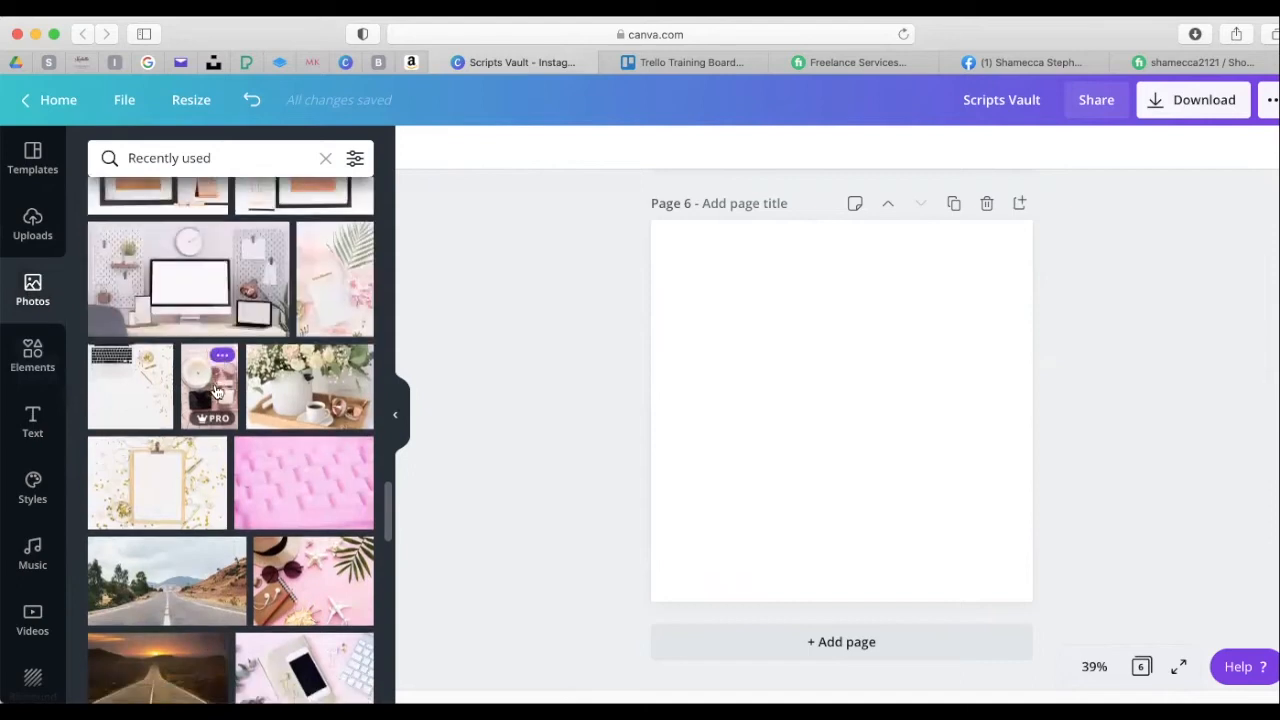
scroll(215, 390, down, 10)
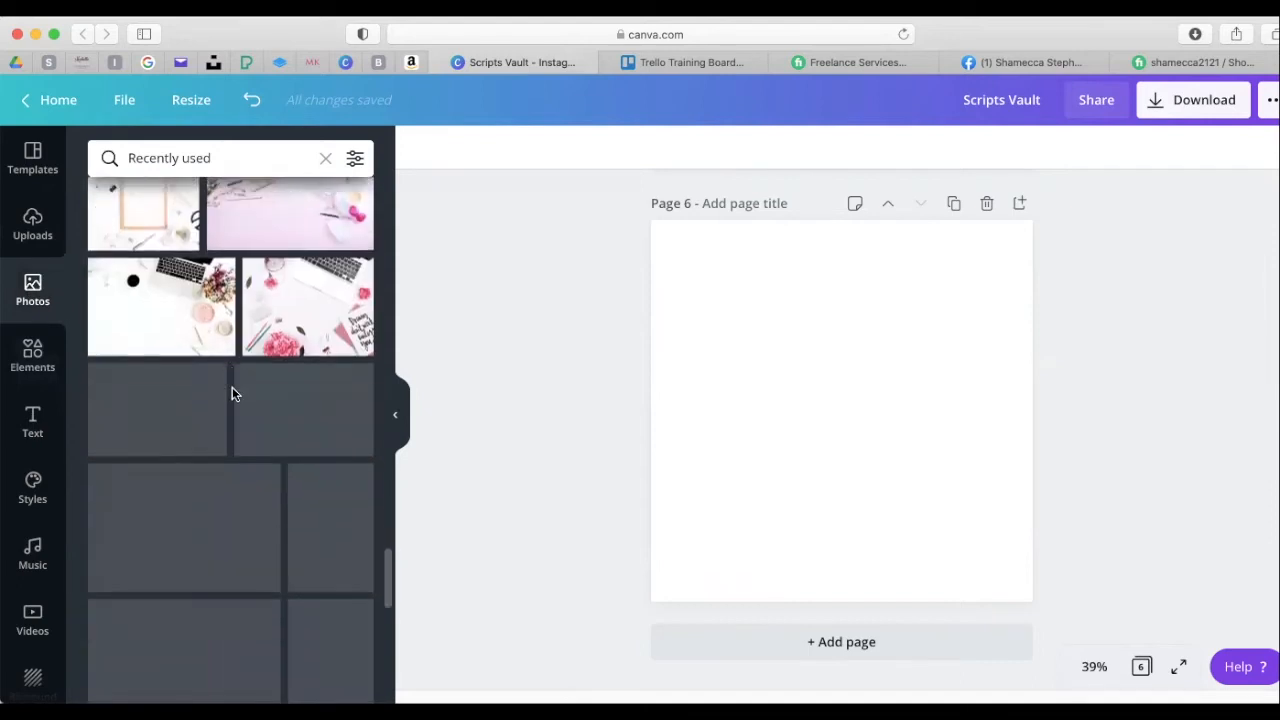
click(33, 293)
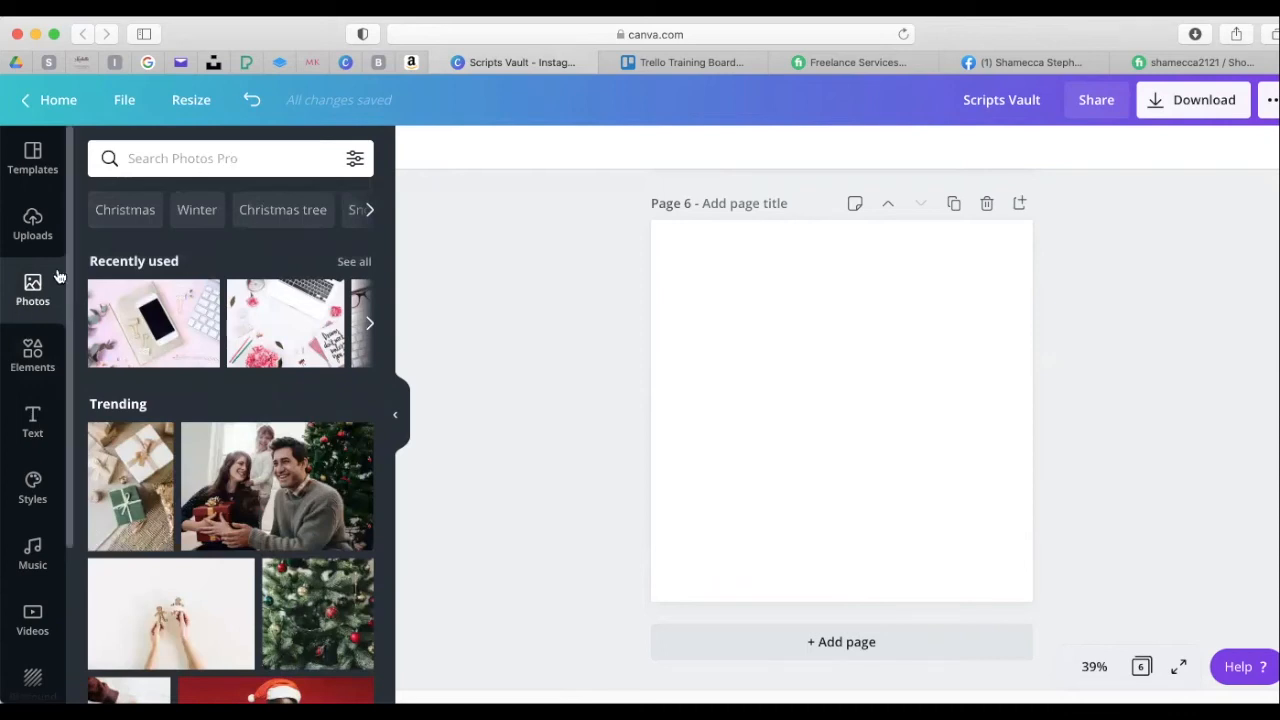
click(186, 160)
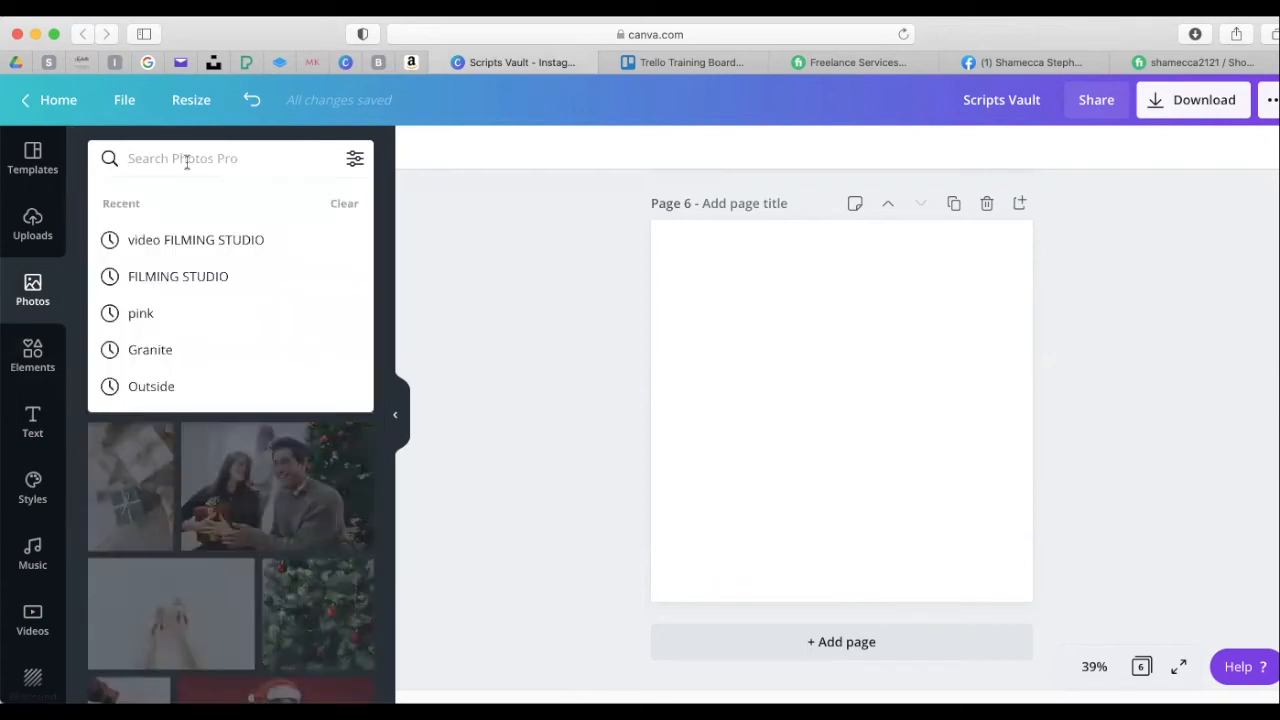
text(Pink )
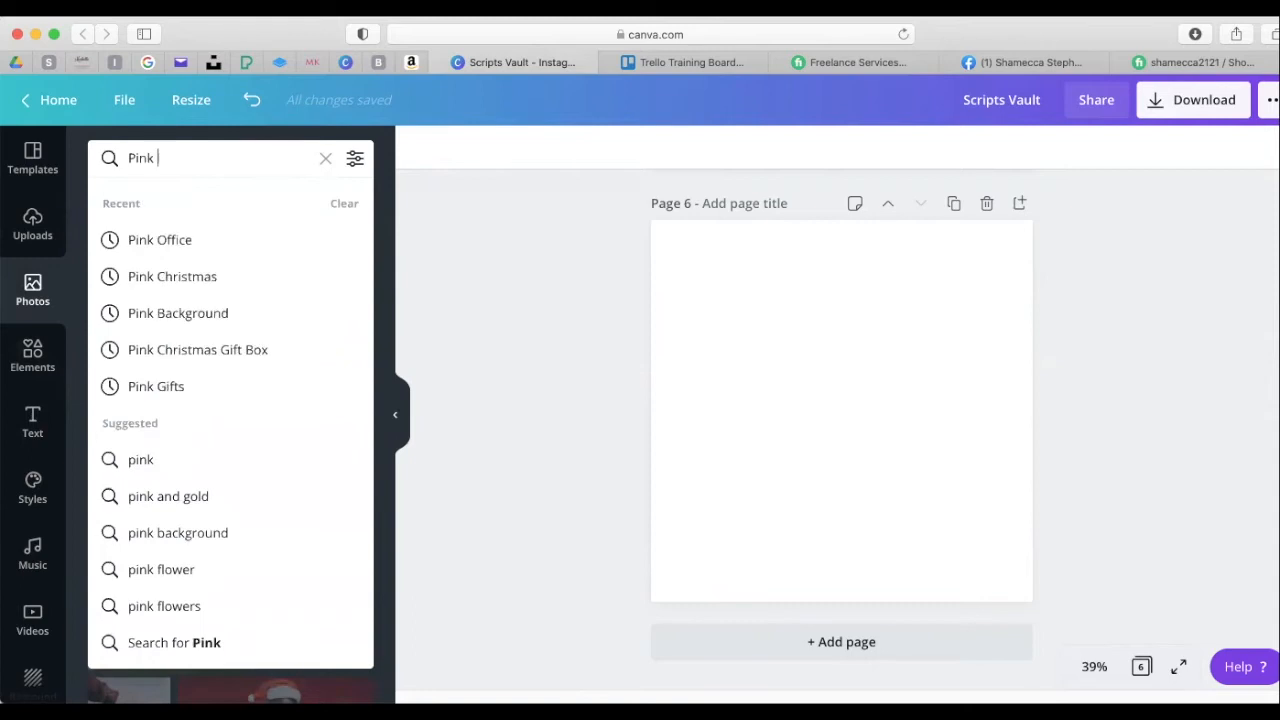
text(Office)
key(Return)
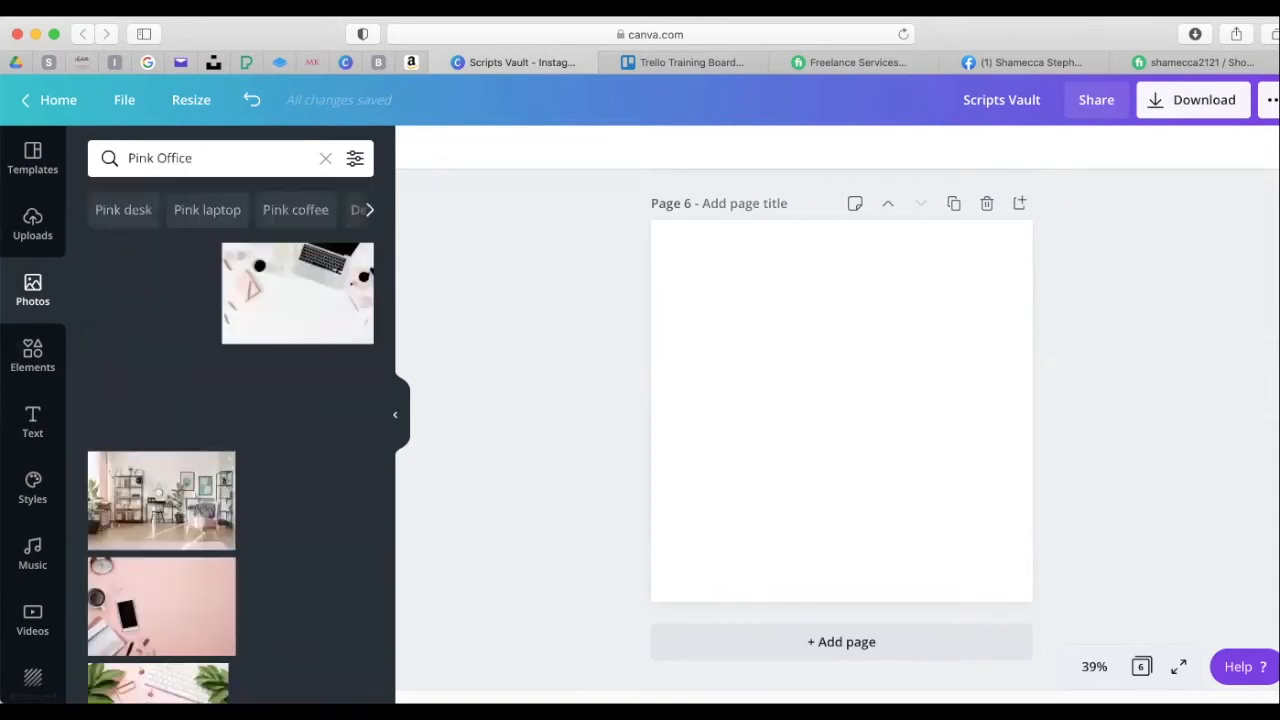
Try the white desk photo with a laptop and the pink desk photo with coffee on page 6, removing each one
click(309, 306)
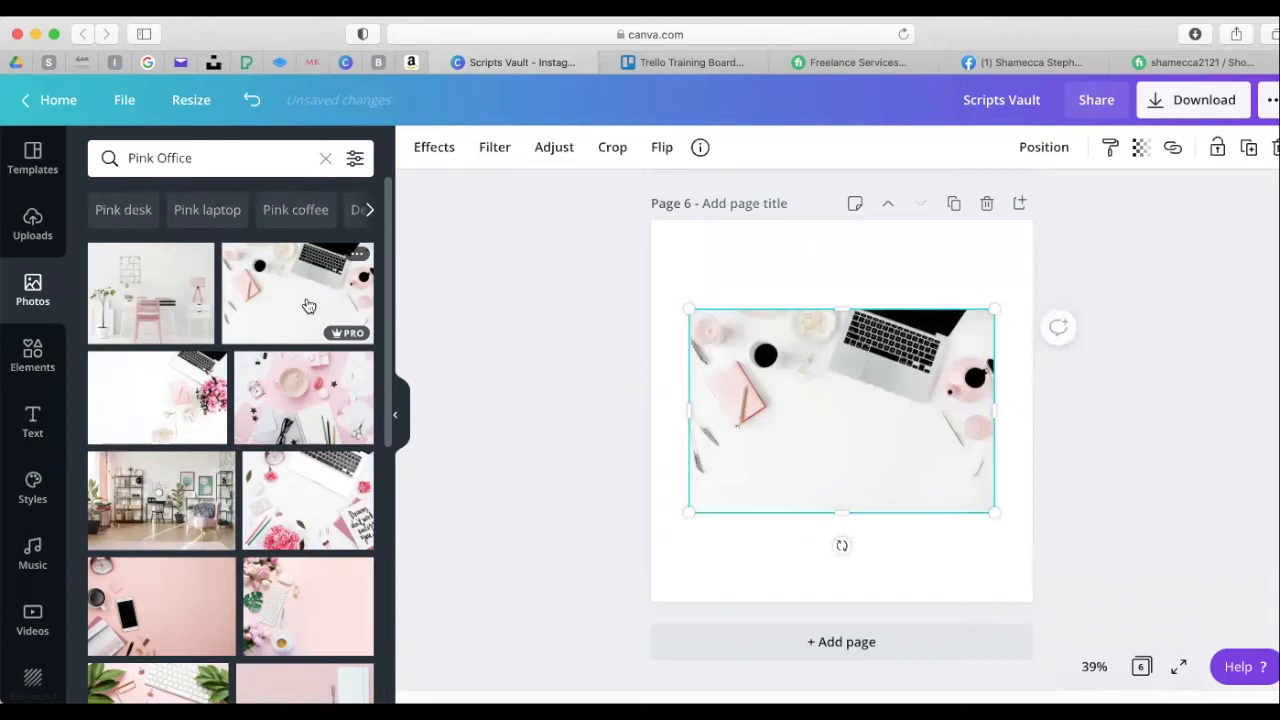
key(Delete)
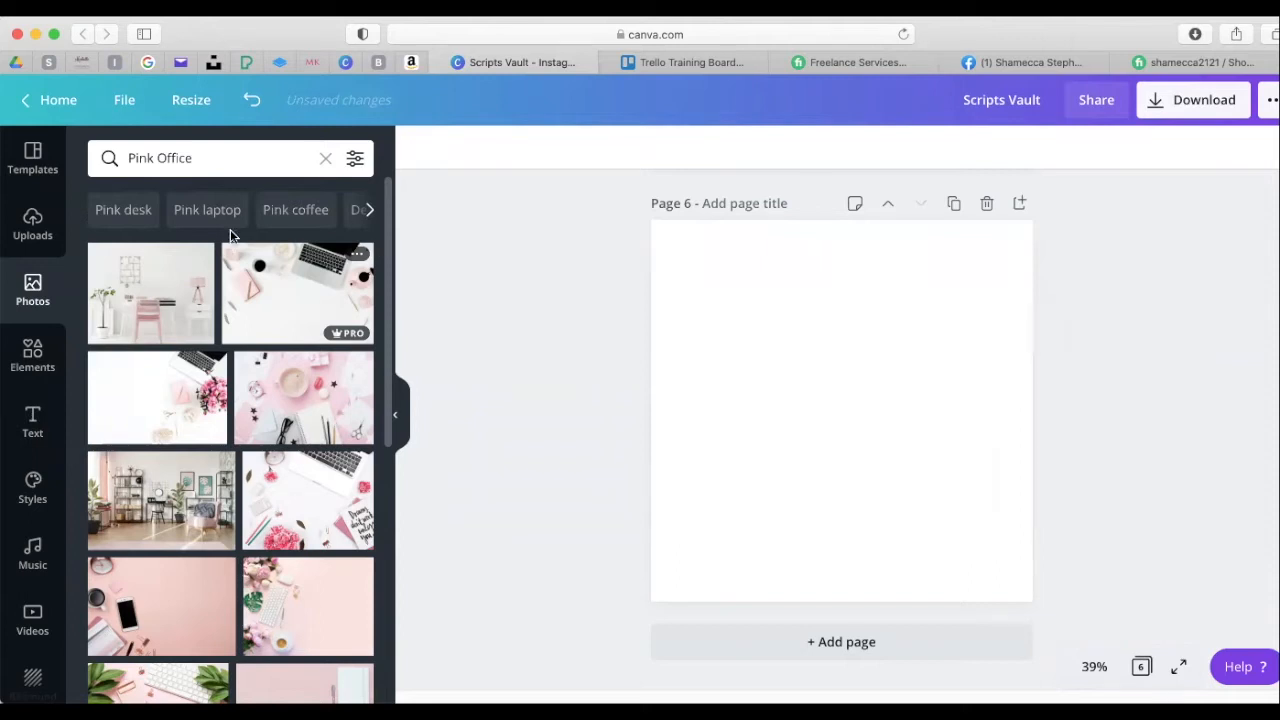
click(290, 392)
key(Delete)
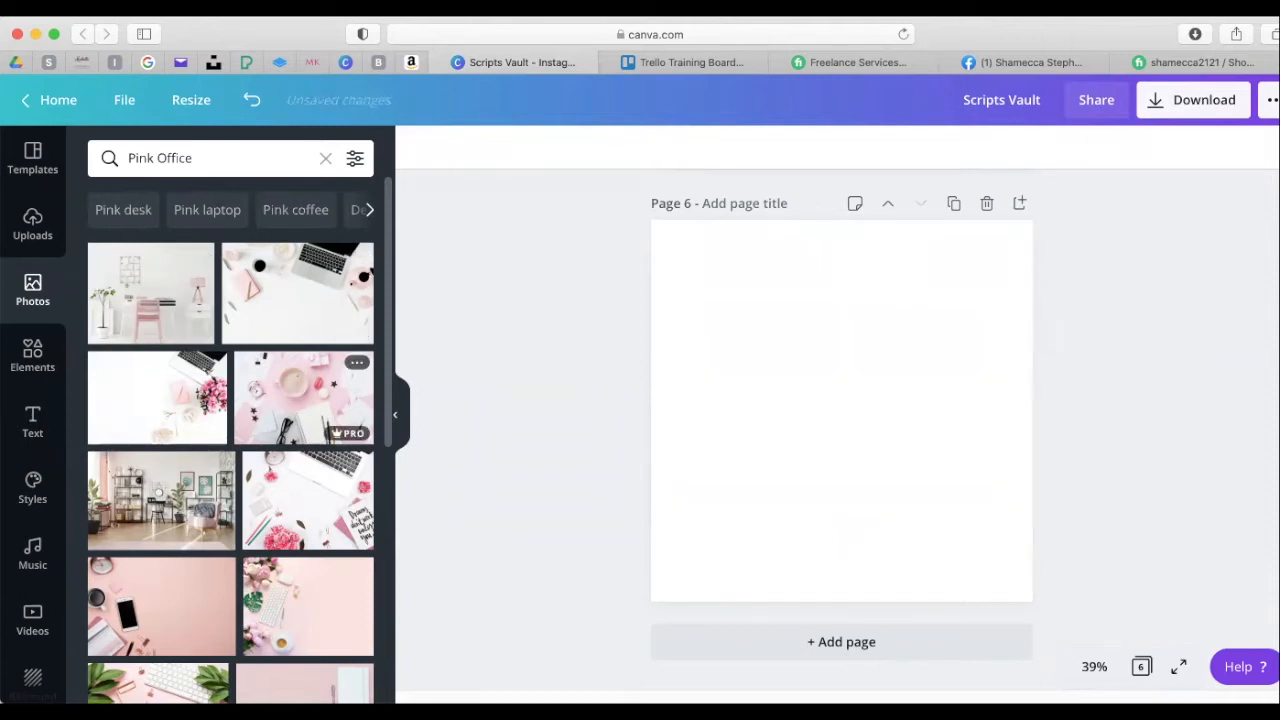
scroll(295, 376, down, 5)
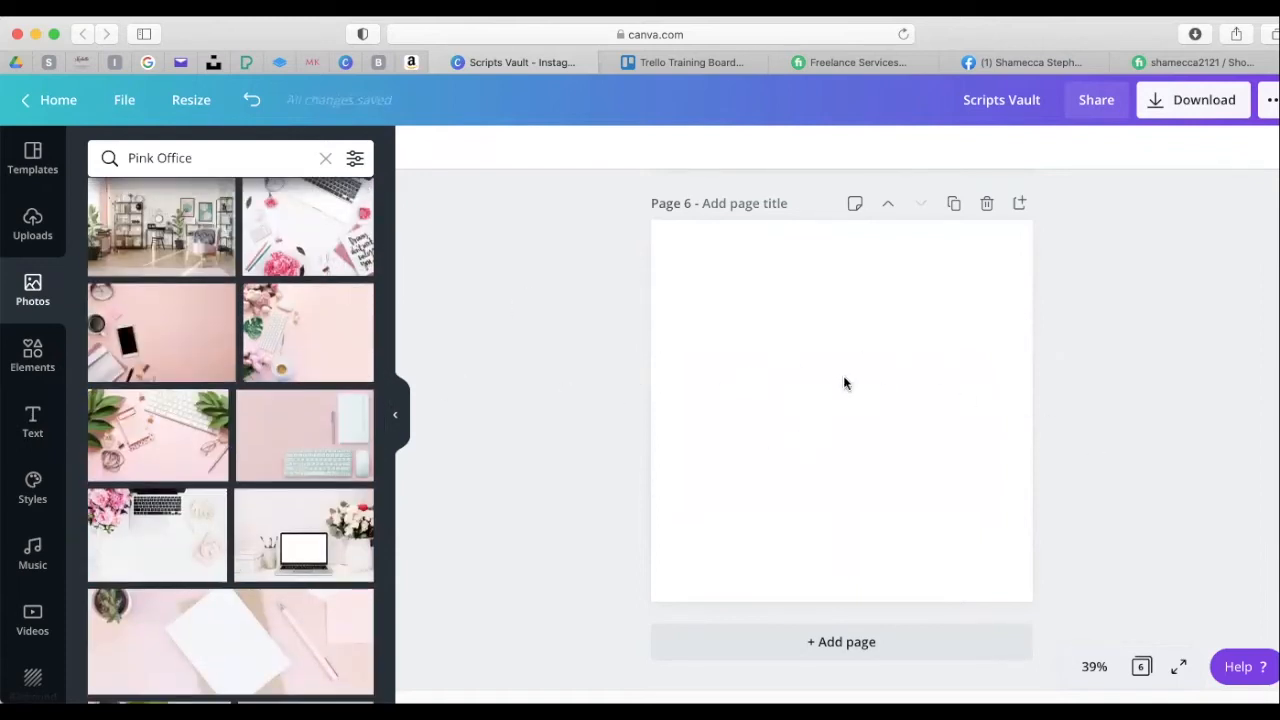
Try the pink desk photo with green leaves and the laptop photo with a pink envelope on page 6, removing each one
click(166, 449)
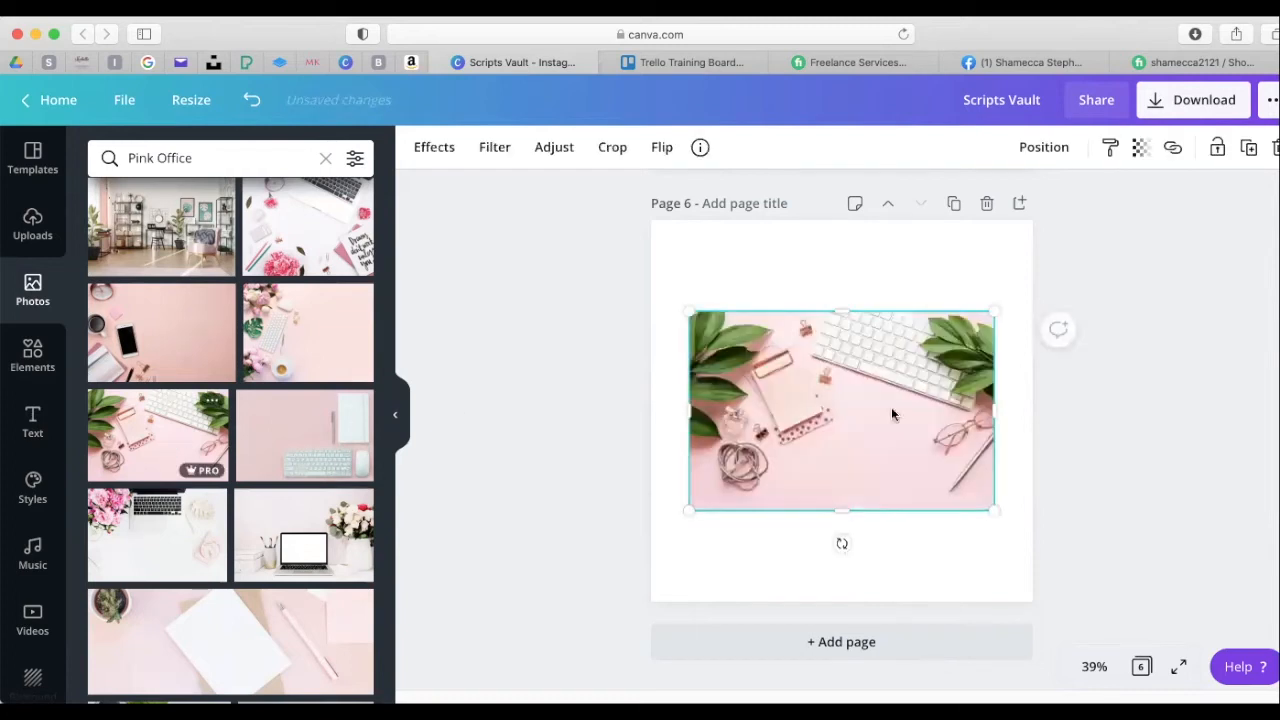
key(Delete)
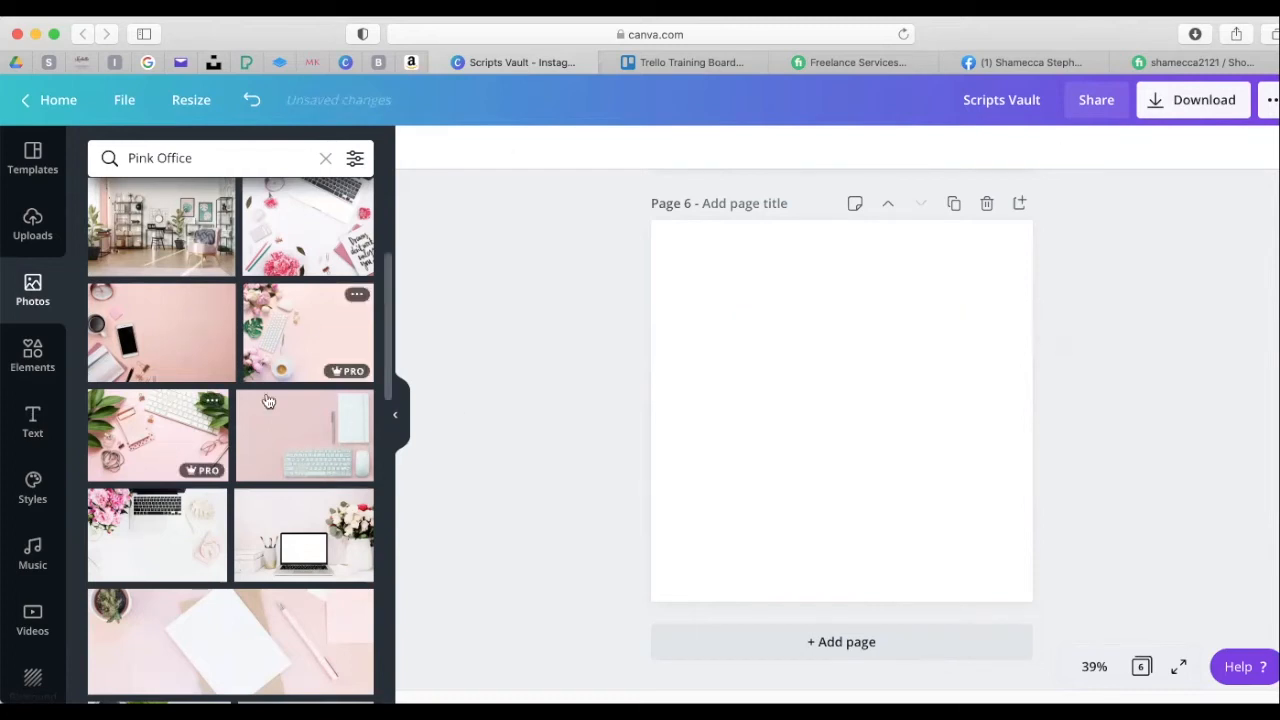
scroll(266, 402, down, 2)
scroll(266, 402, down, 5)
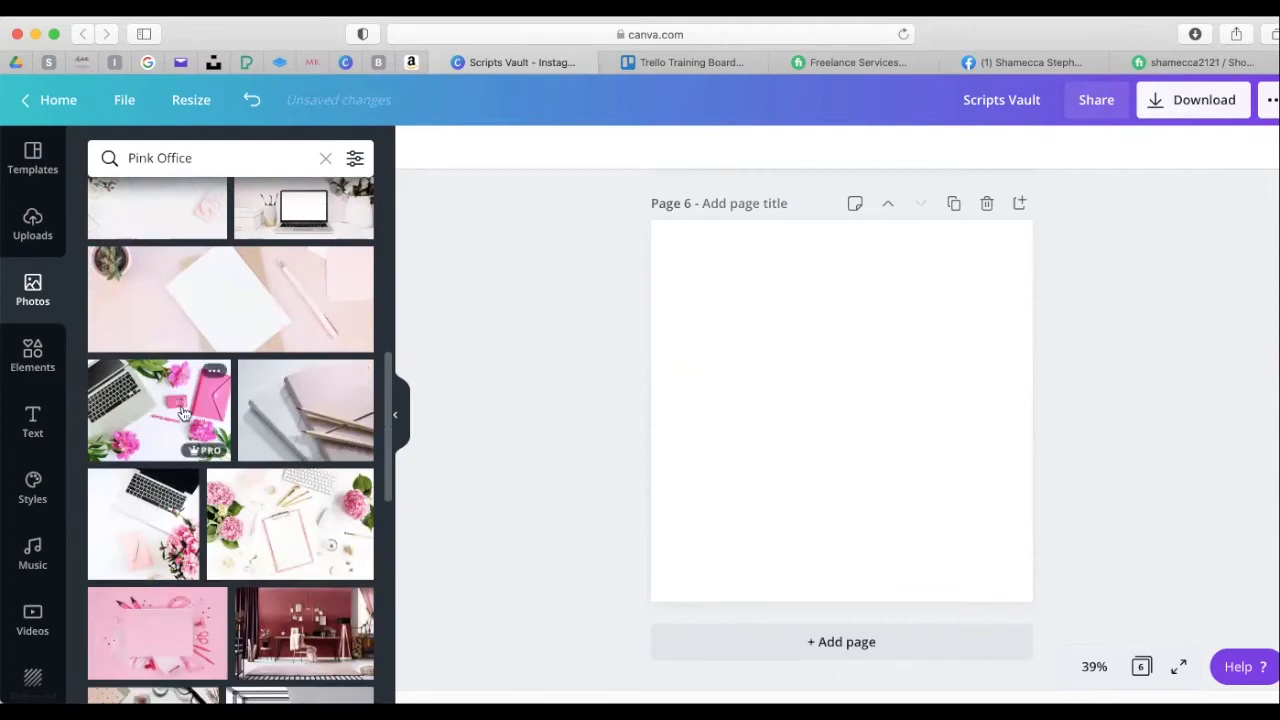
click(183, 413)
key(Delete)
Browse further Pink Office photos and try the white desk photo with a pink notebook and coffee, removing it again
scroll(158, 398, down, 5)
scroll(160, 398, down, 2)
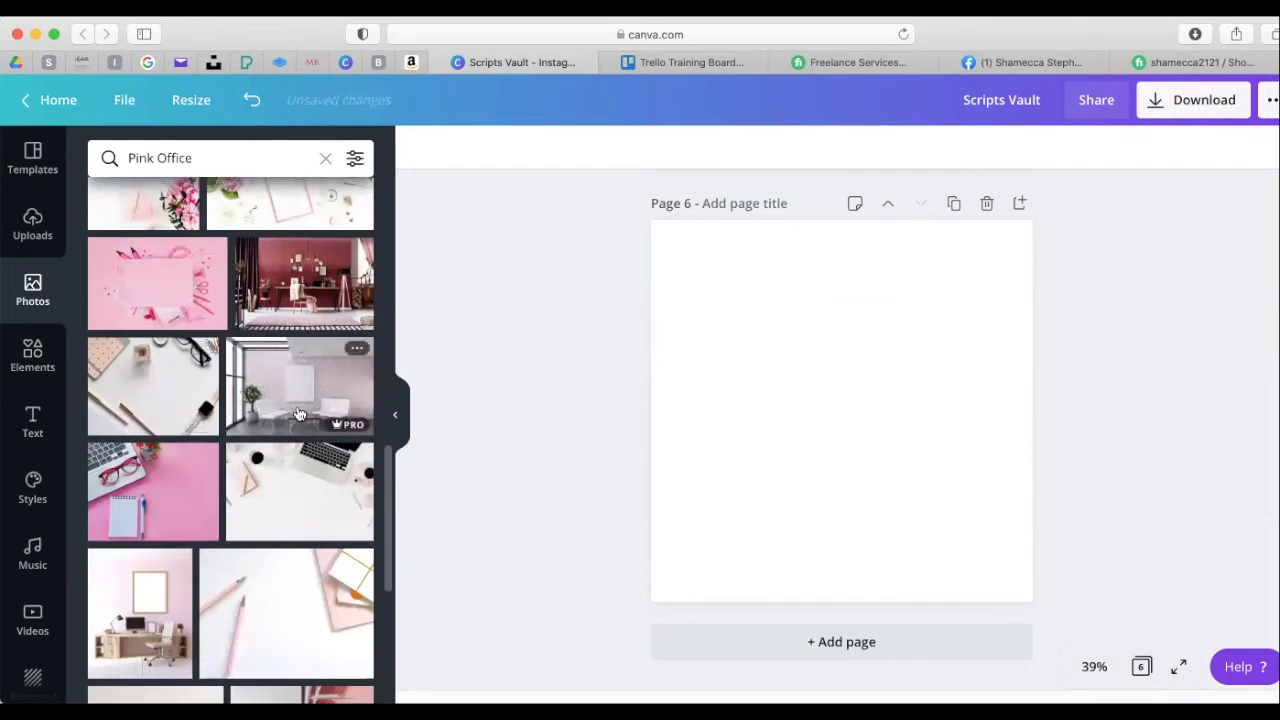
scroll(303, 362, down, 1)
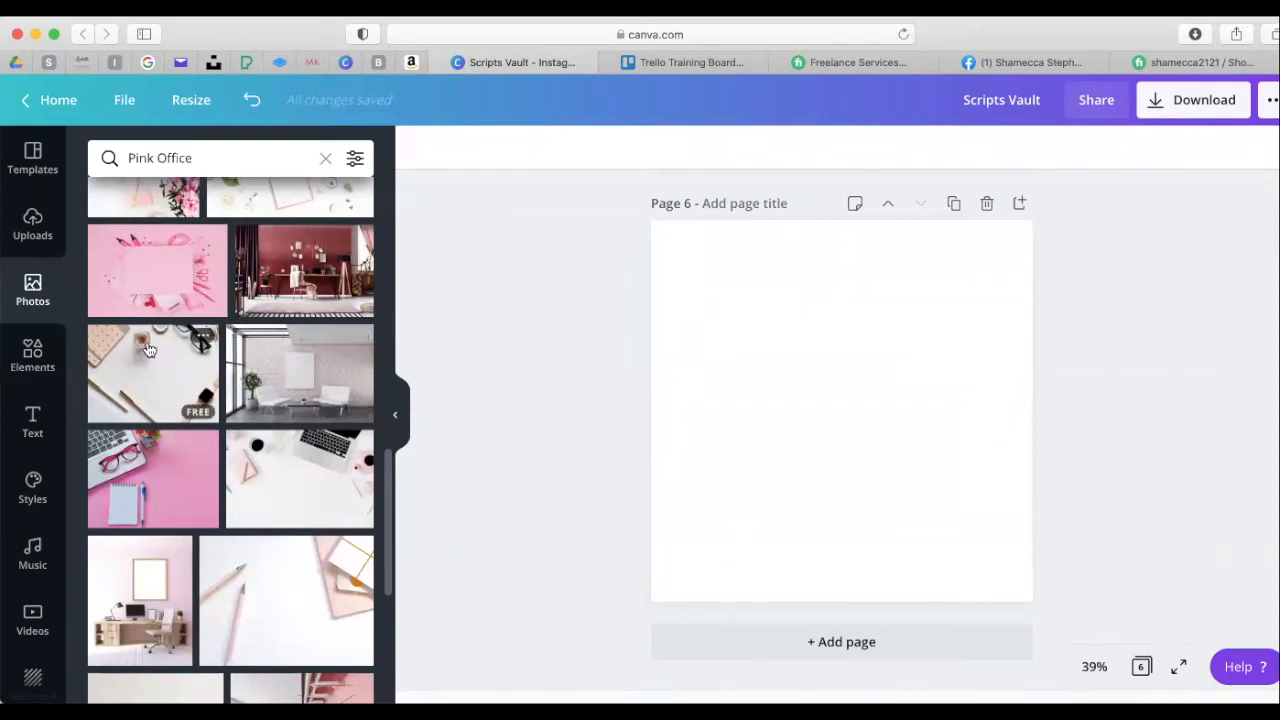
scroll(158, 430, down, 5)
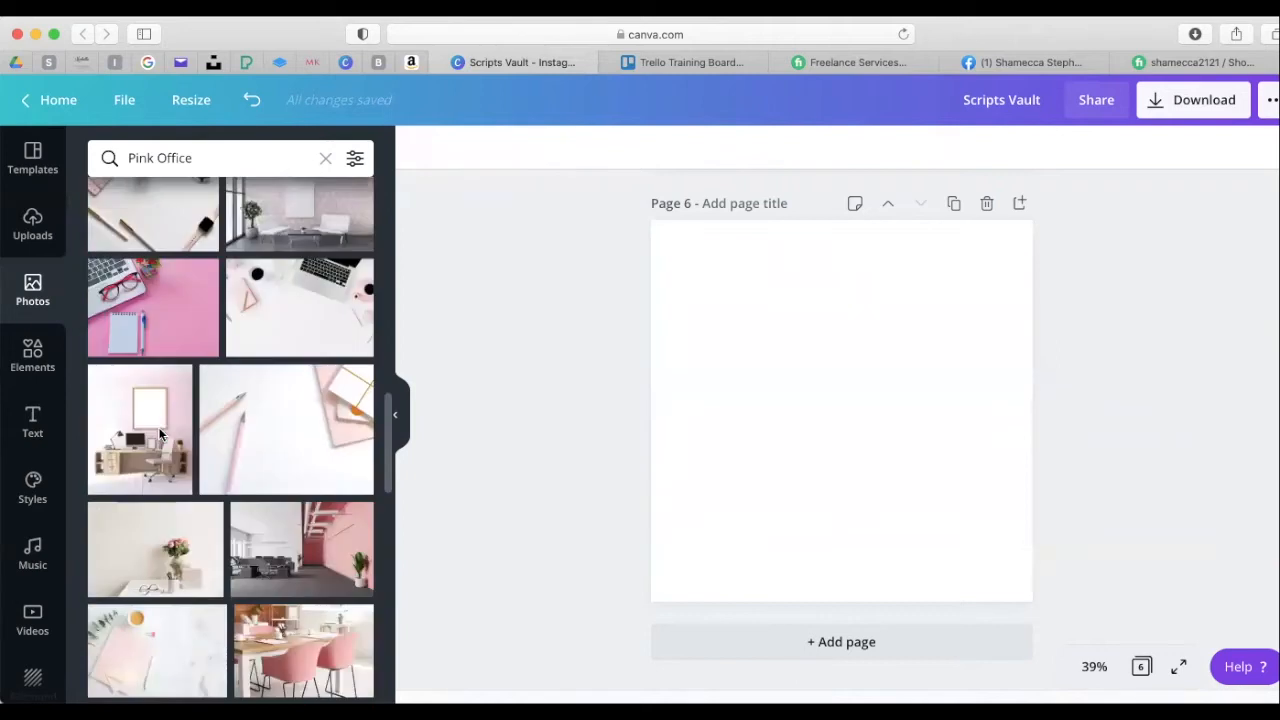
scroll(161, 435, down, 1)
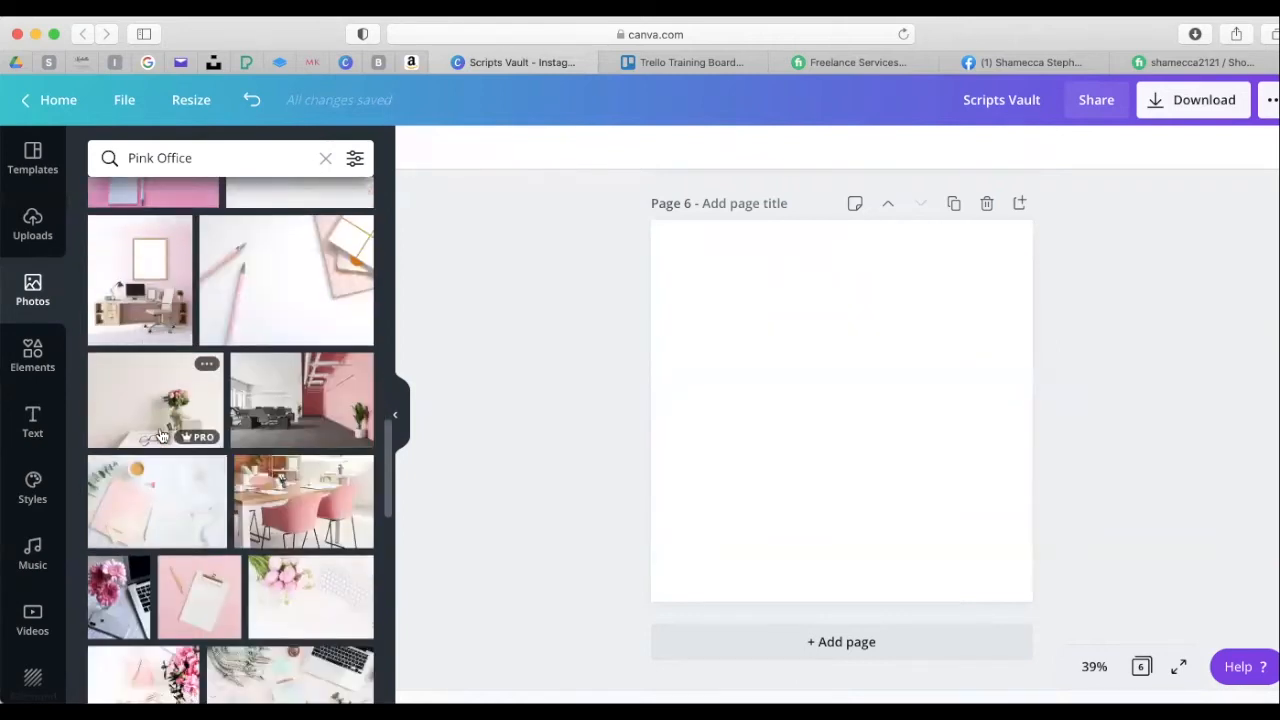
click(179, 513)
key(Delete)
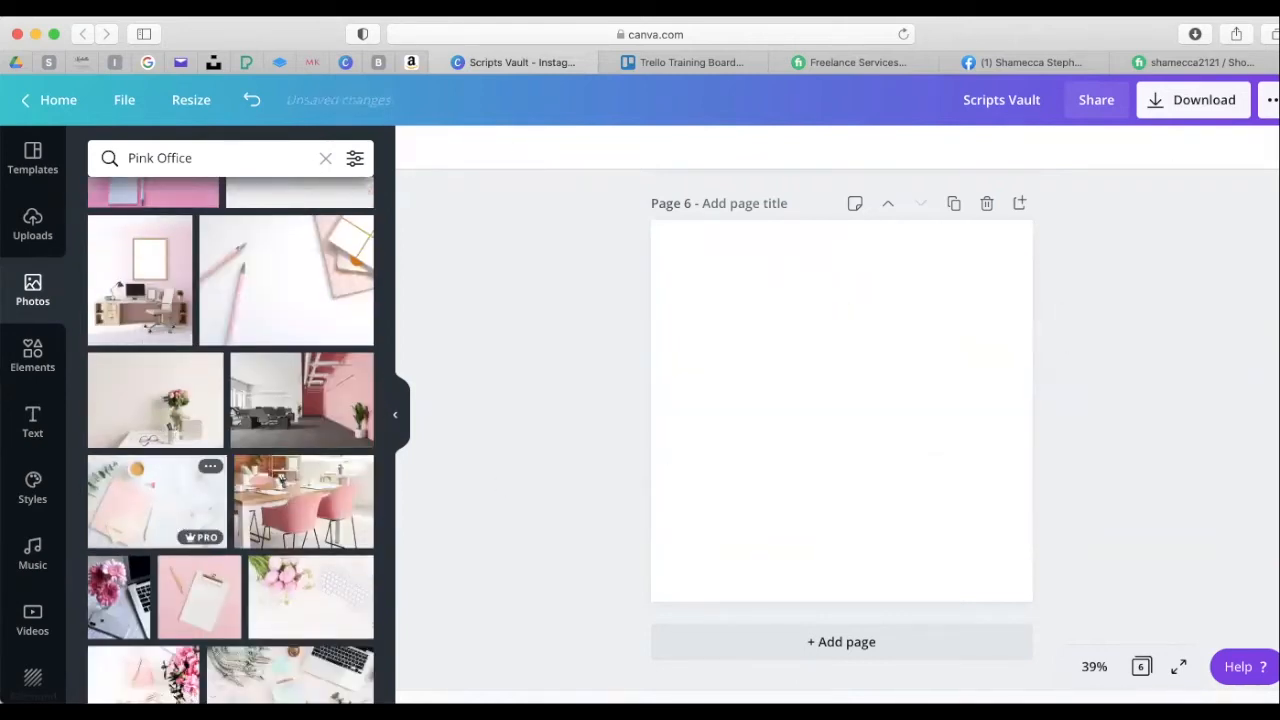
Search the photo library for "Office" and look through the pictures for a suitable background
click(183, 152)
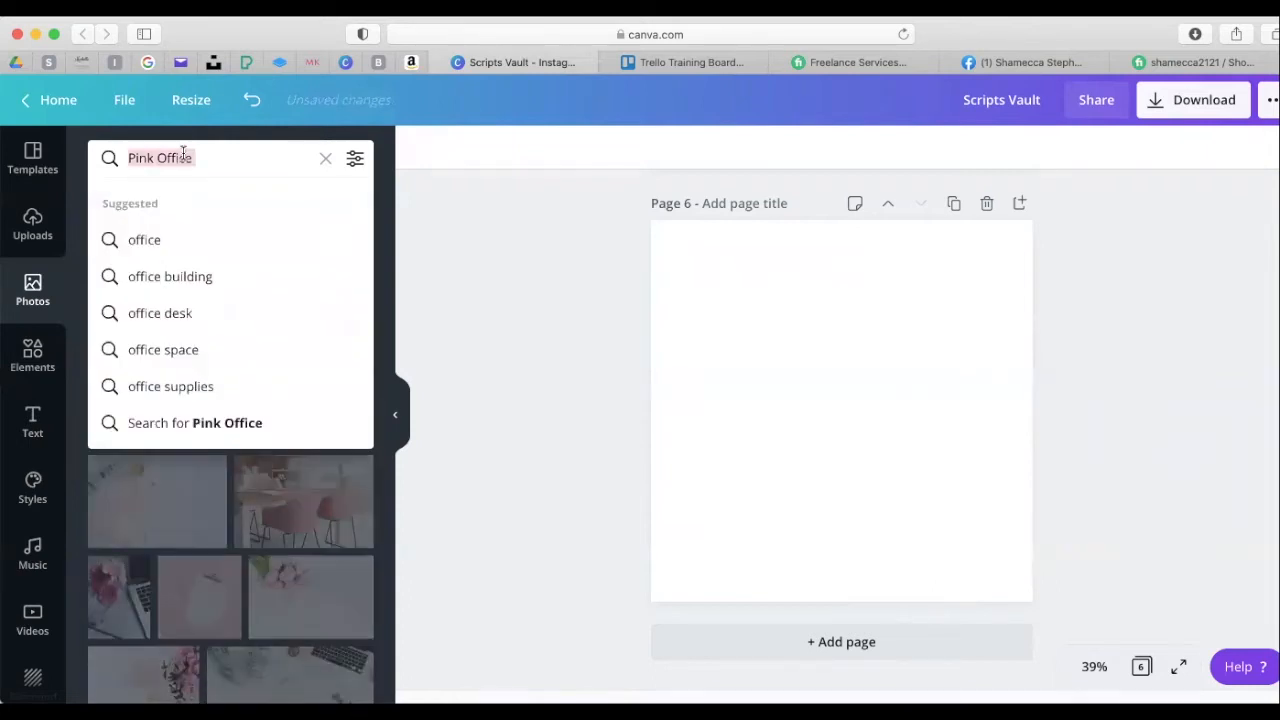
key(BackSpace)
text(Office)
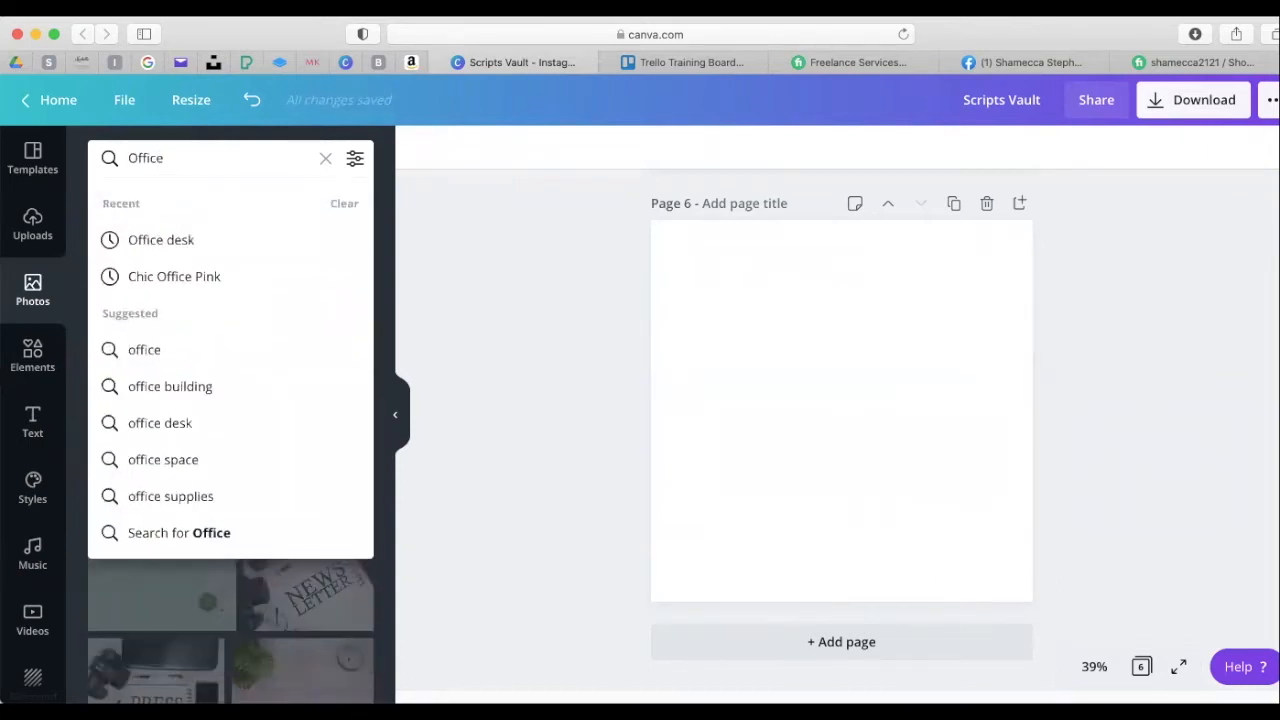
key(Return)
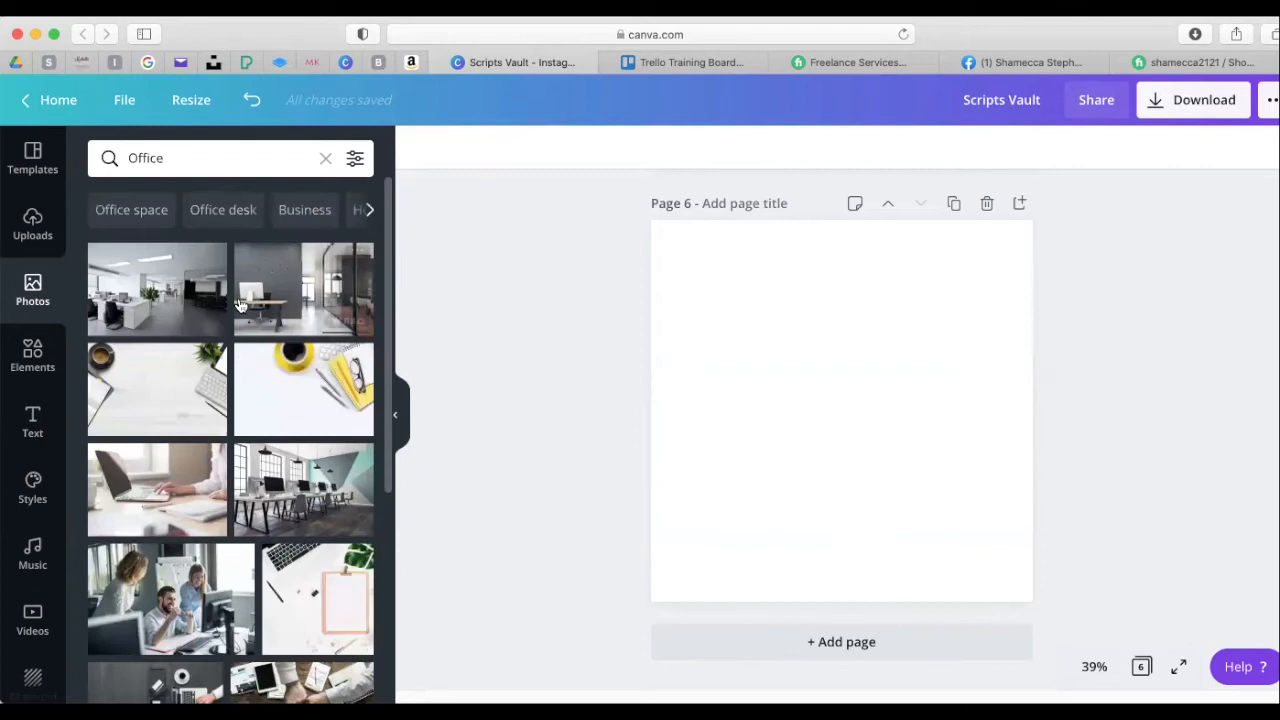
scroll(240, 305, down, 3)
scroll(240, 305, down, 2)
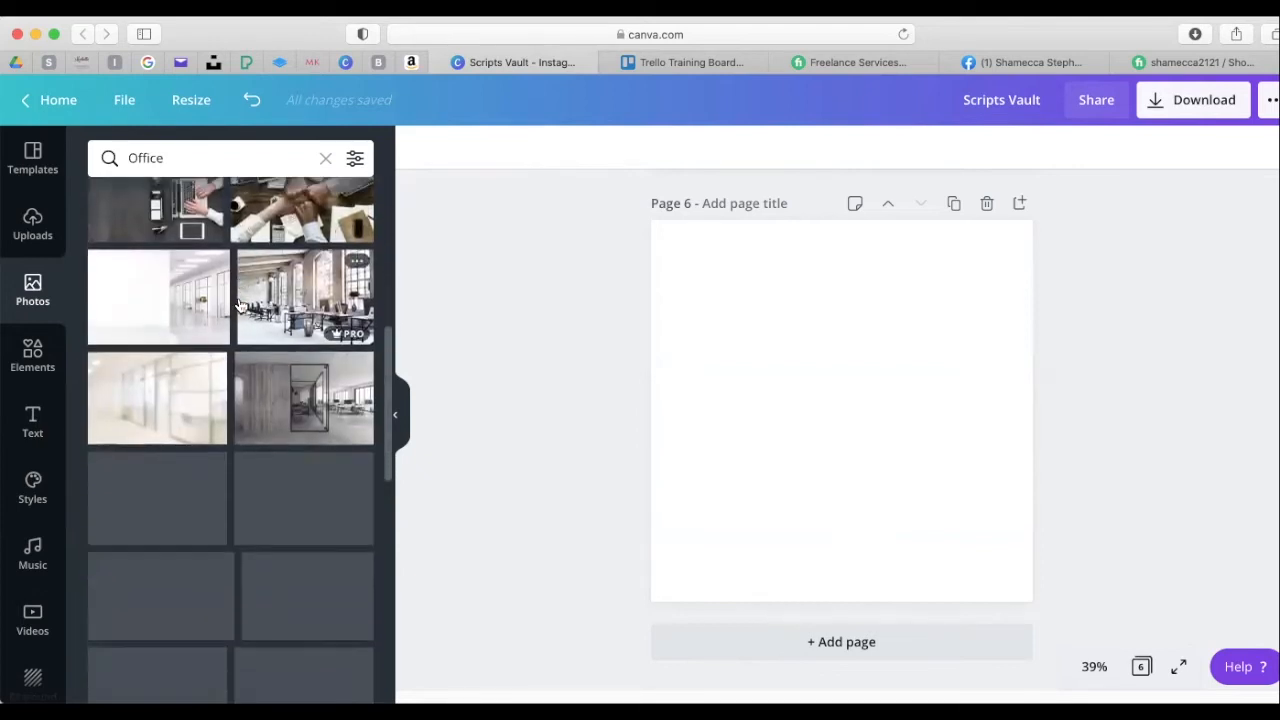
Search the photo library for "Pink" and look through the pictures for a suitable background
click(218, 144)
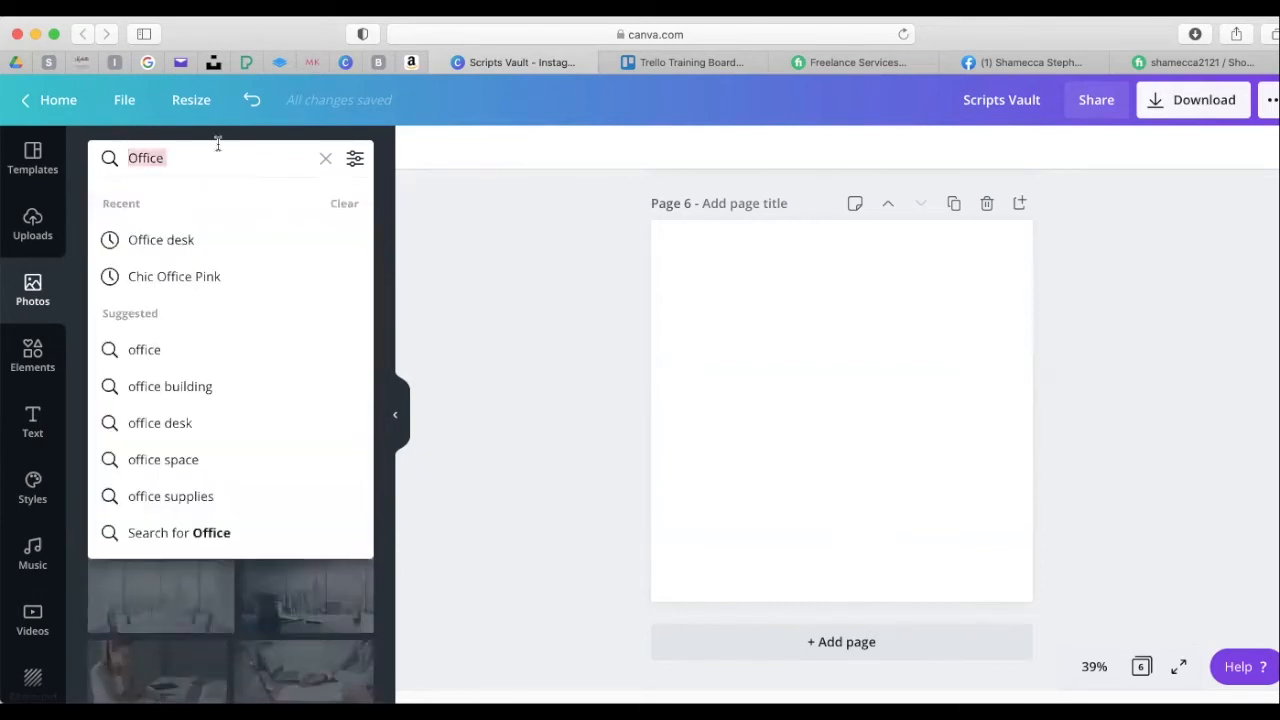
key(BackSpace)
text(Pink)
key(Return)
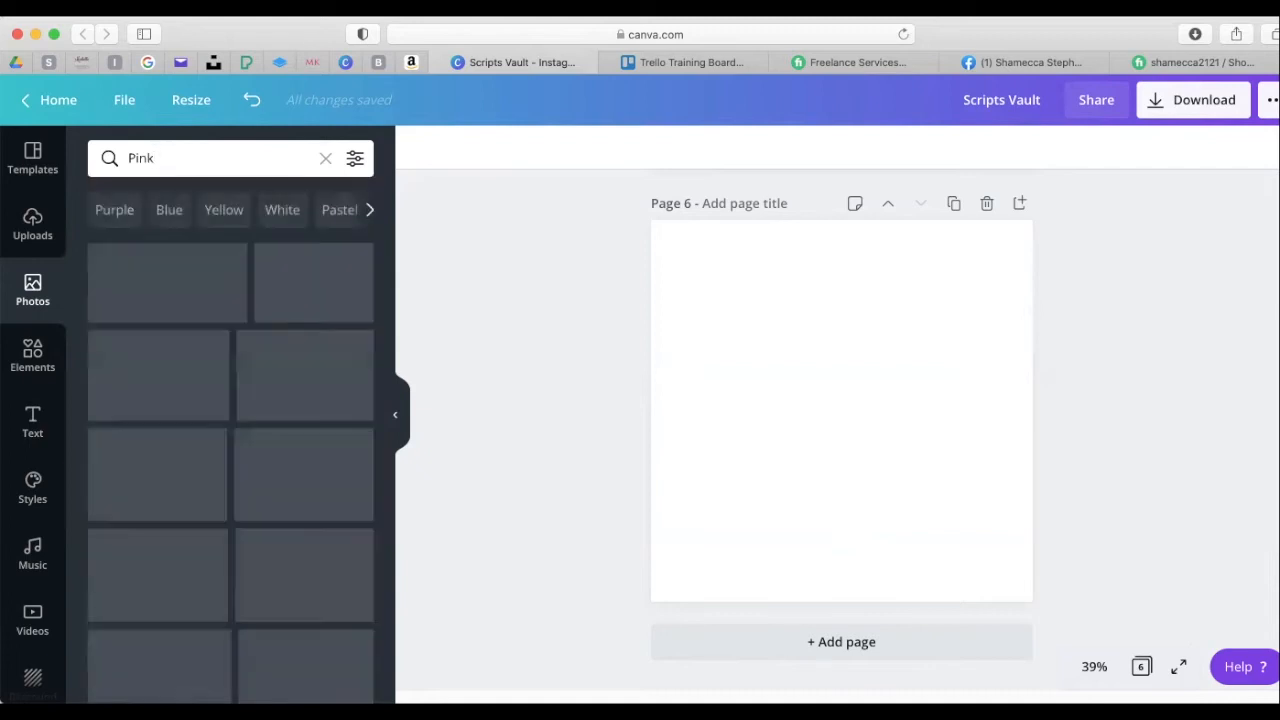
scroll(188, 410, down, 8)
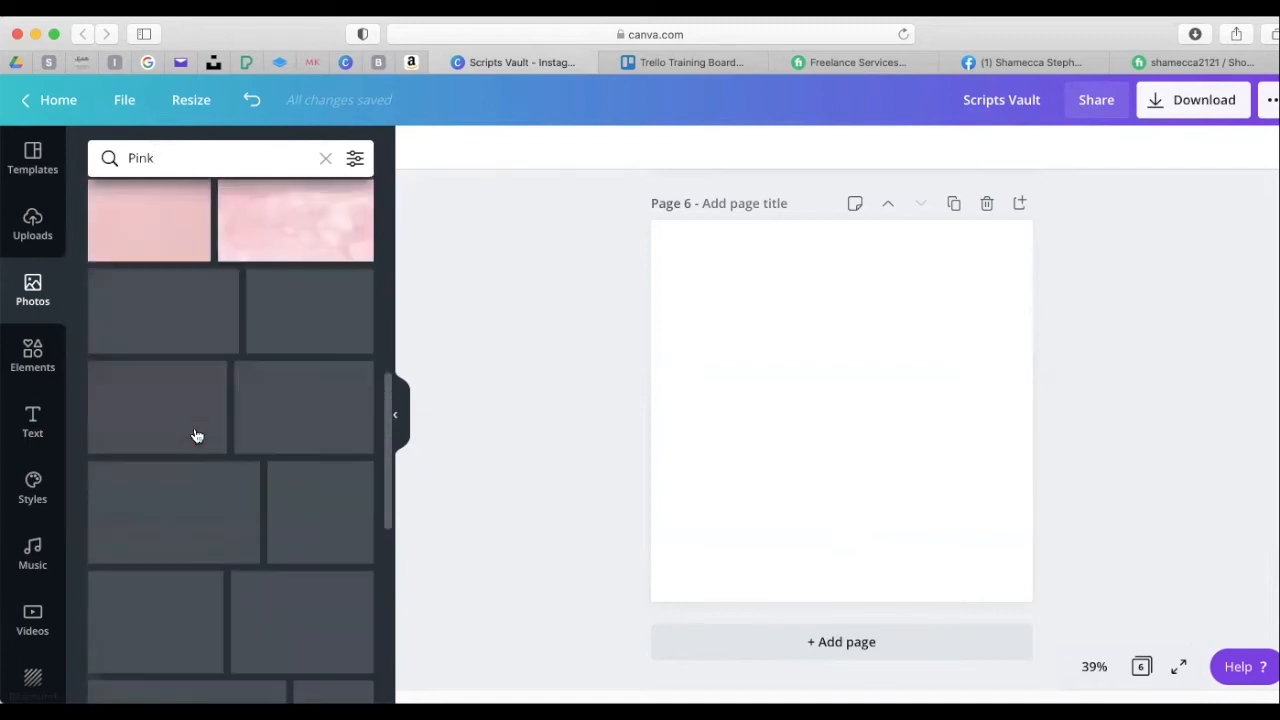
scroll(197, 436, down, 5)
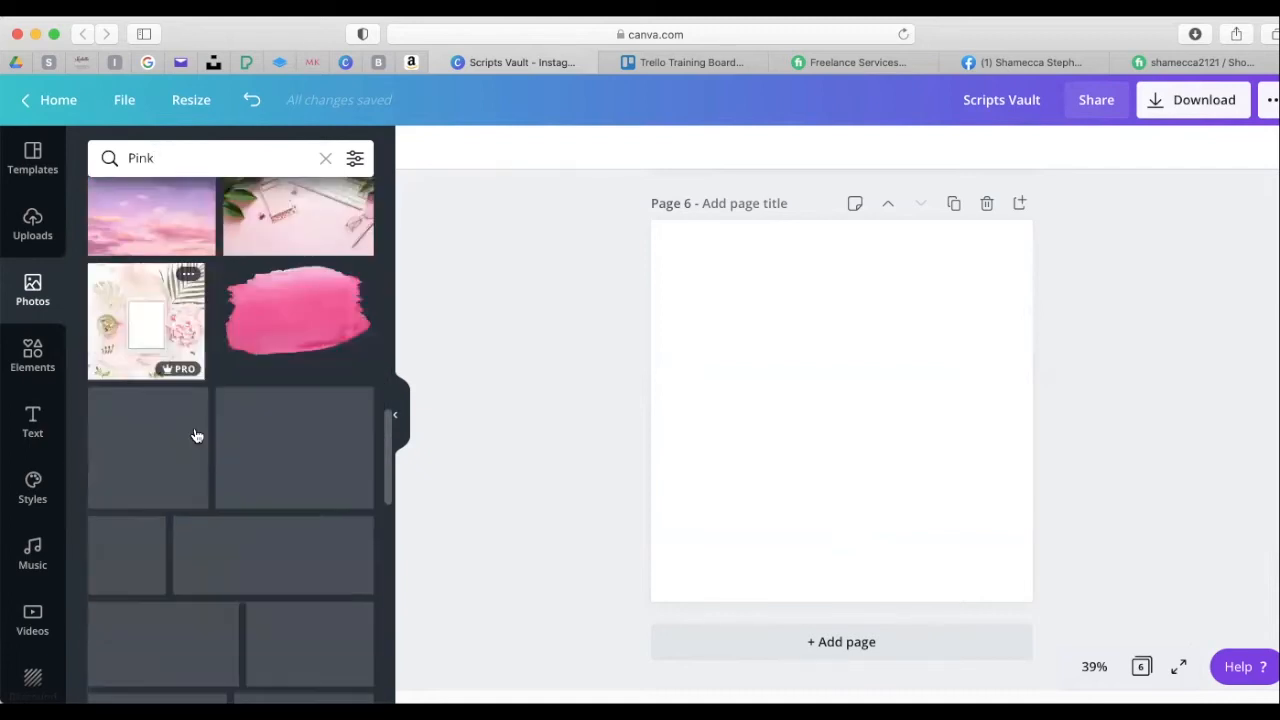
scroll(197, 436, down, 5)
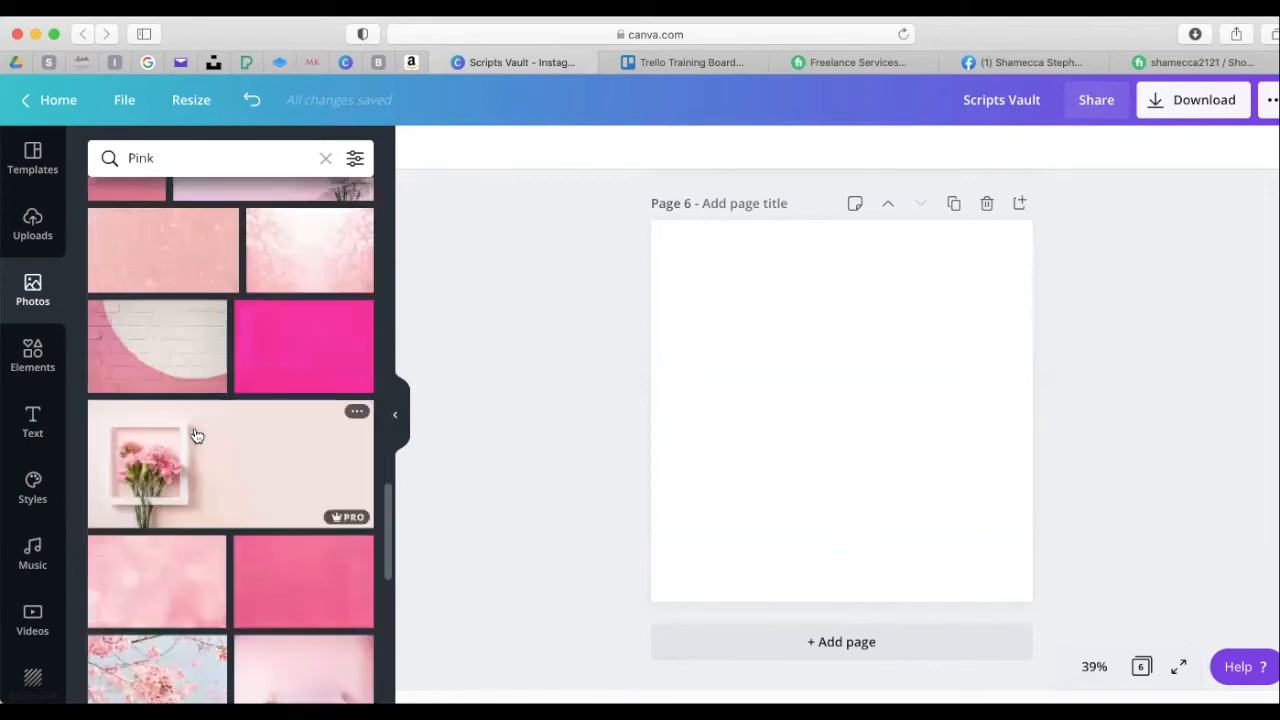
scroll(197, 436, down, 10)
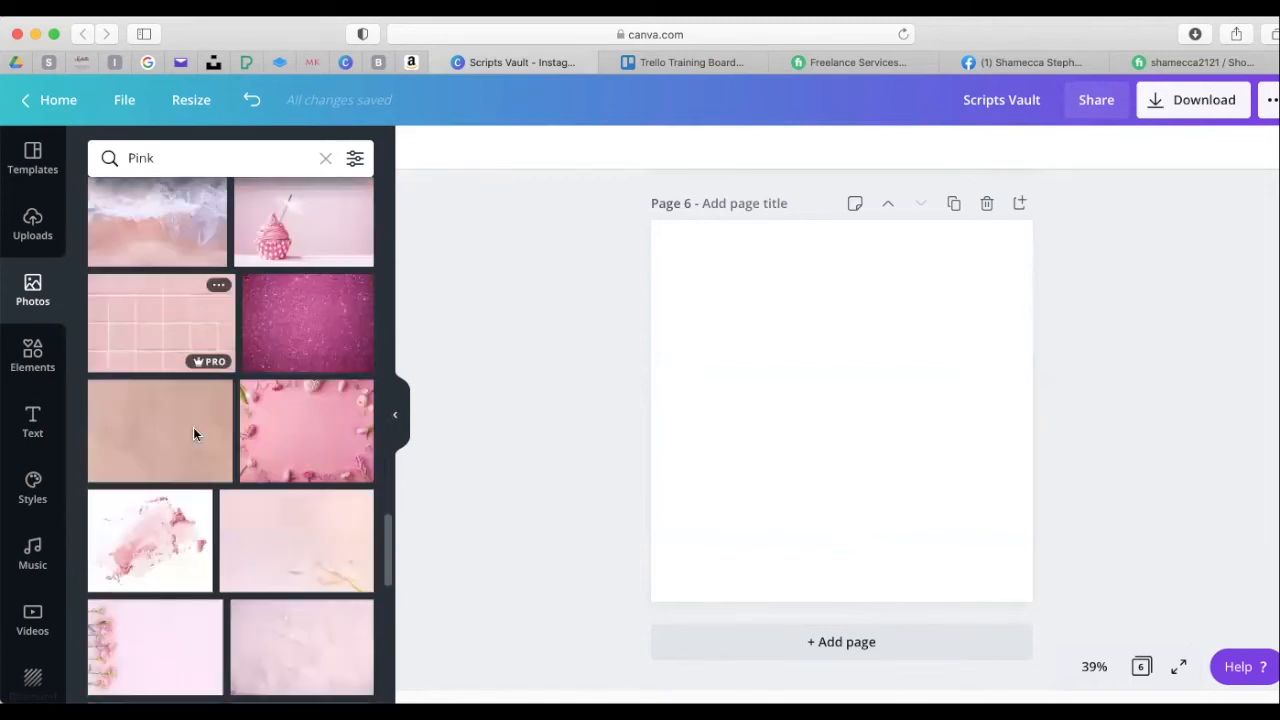
scroll(193, 429, down, 5)
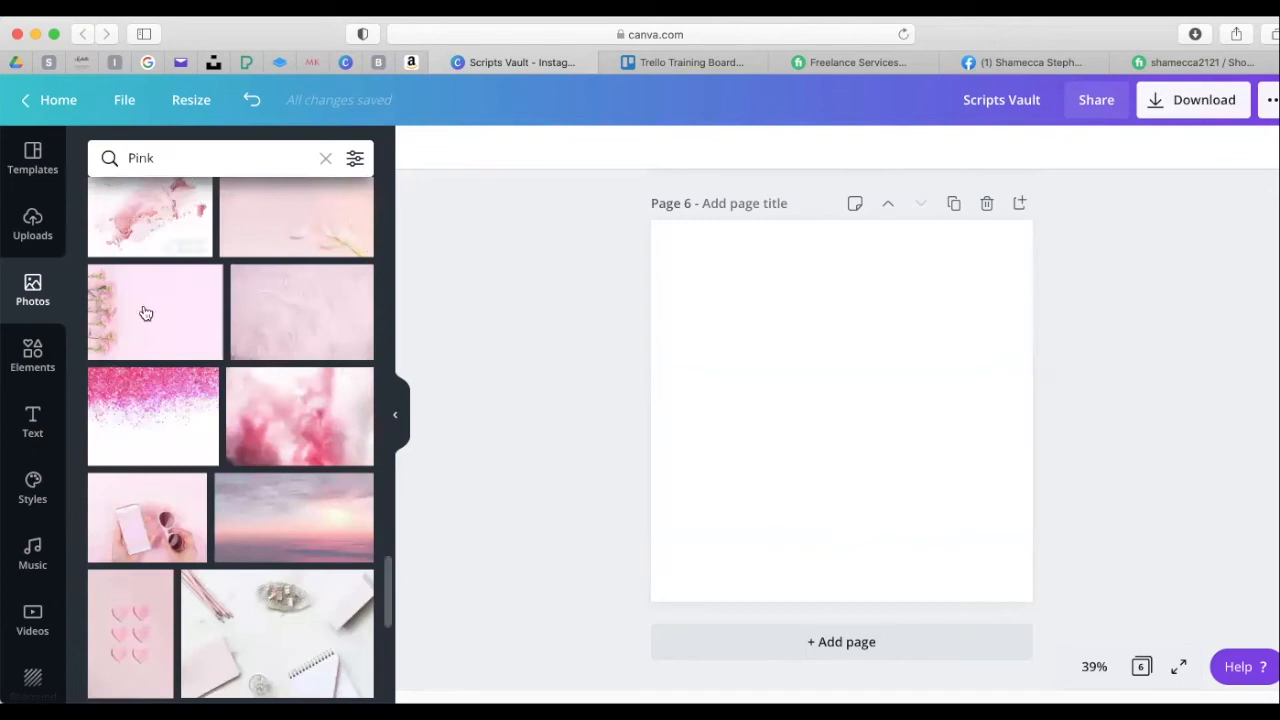
scroll(145, 320, down, 10)
Search the photo library for "Rose Gold" and look through the pictures for a suitable background
click(166, 157)
double_click(166, 157)
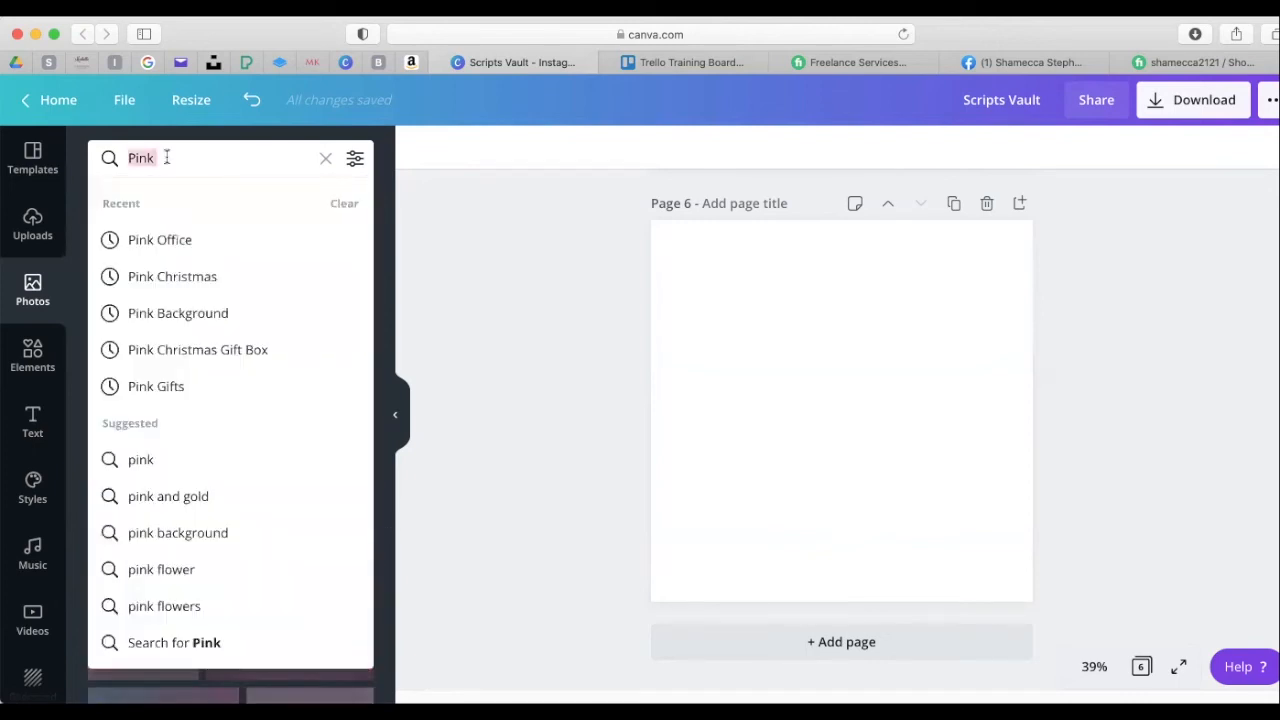
key(BackSpace)
text(Rose Glo)
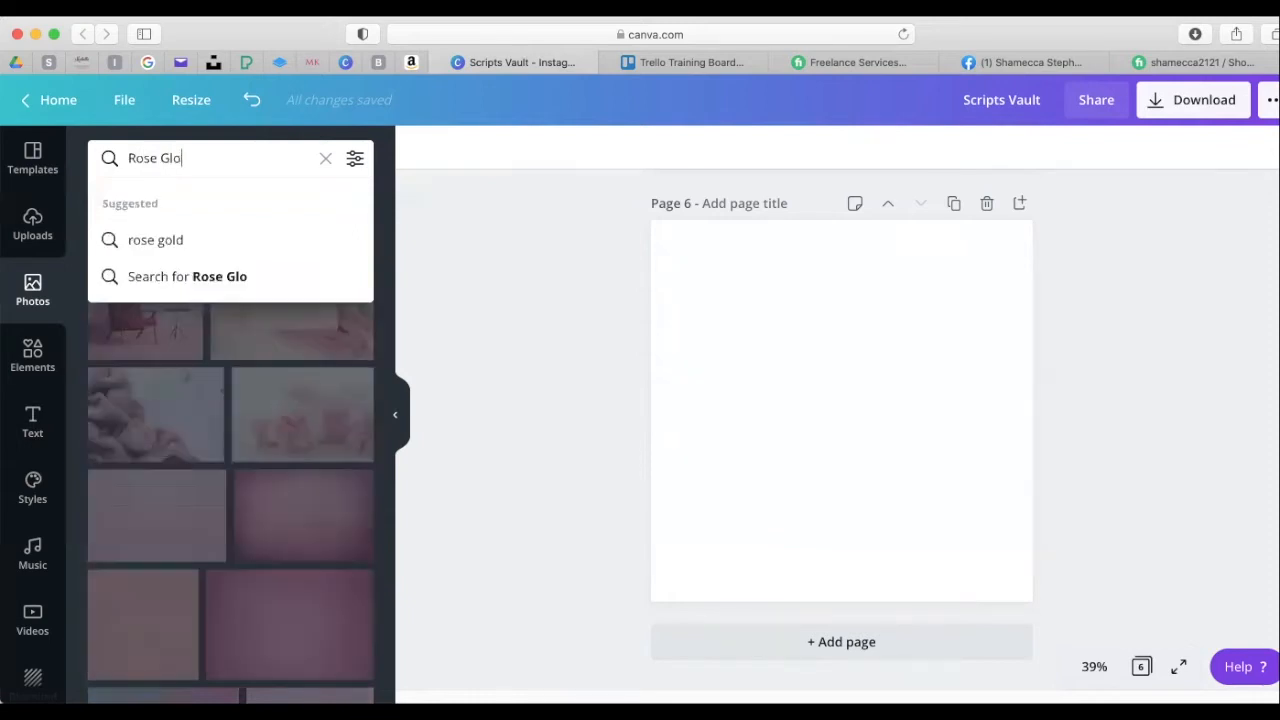
key(BackSpace)
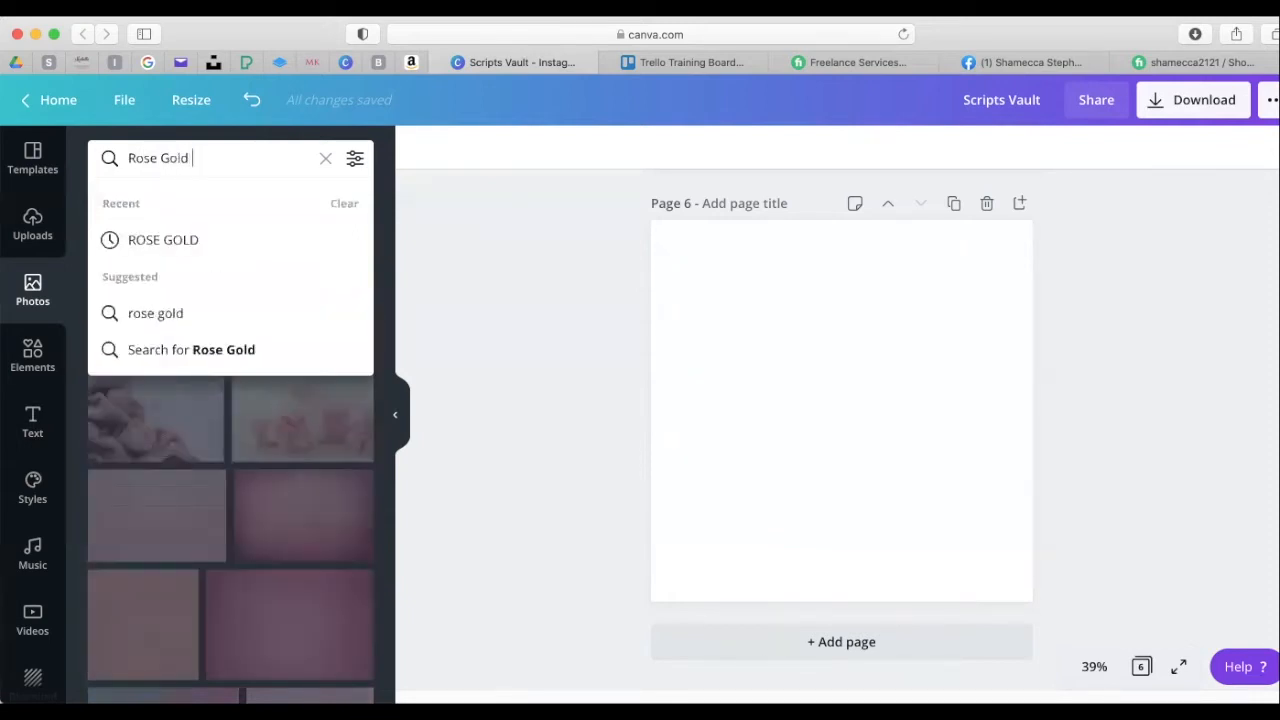
key(Return)
scroll(209, 320, down, 3)
scroll(209, 320, up, 3)
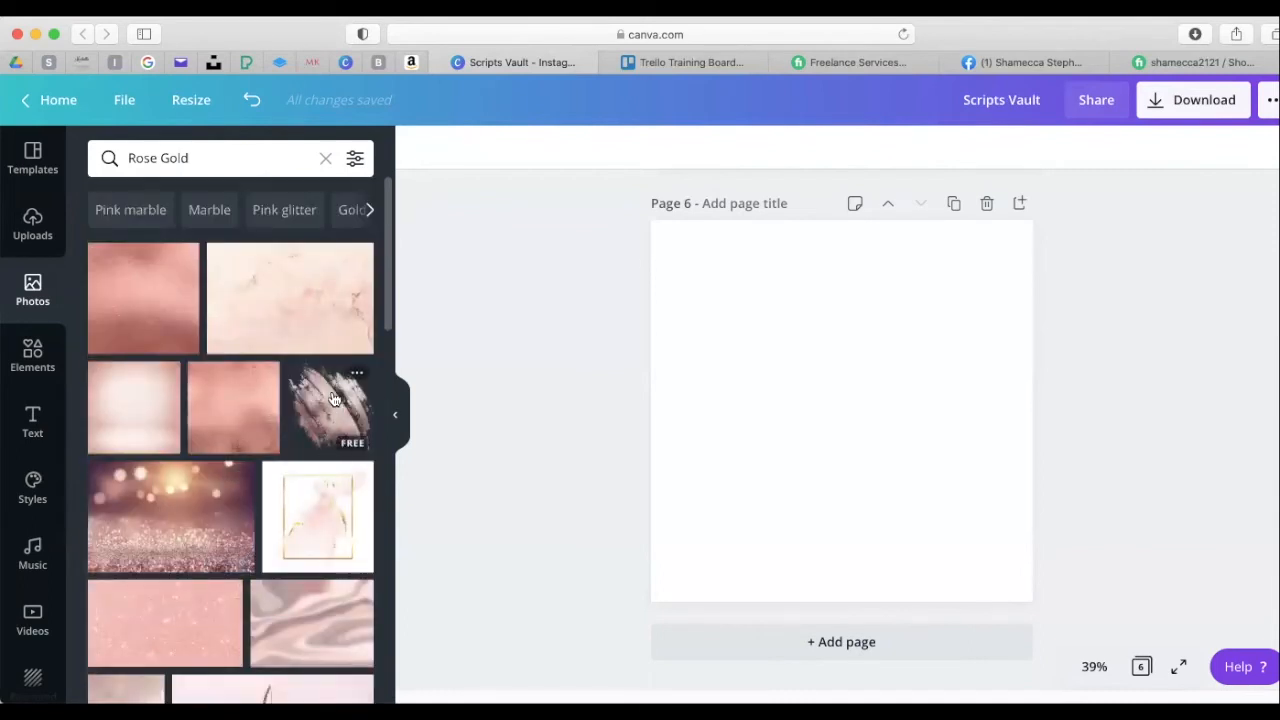
scroll(335, 399, down, 5)
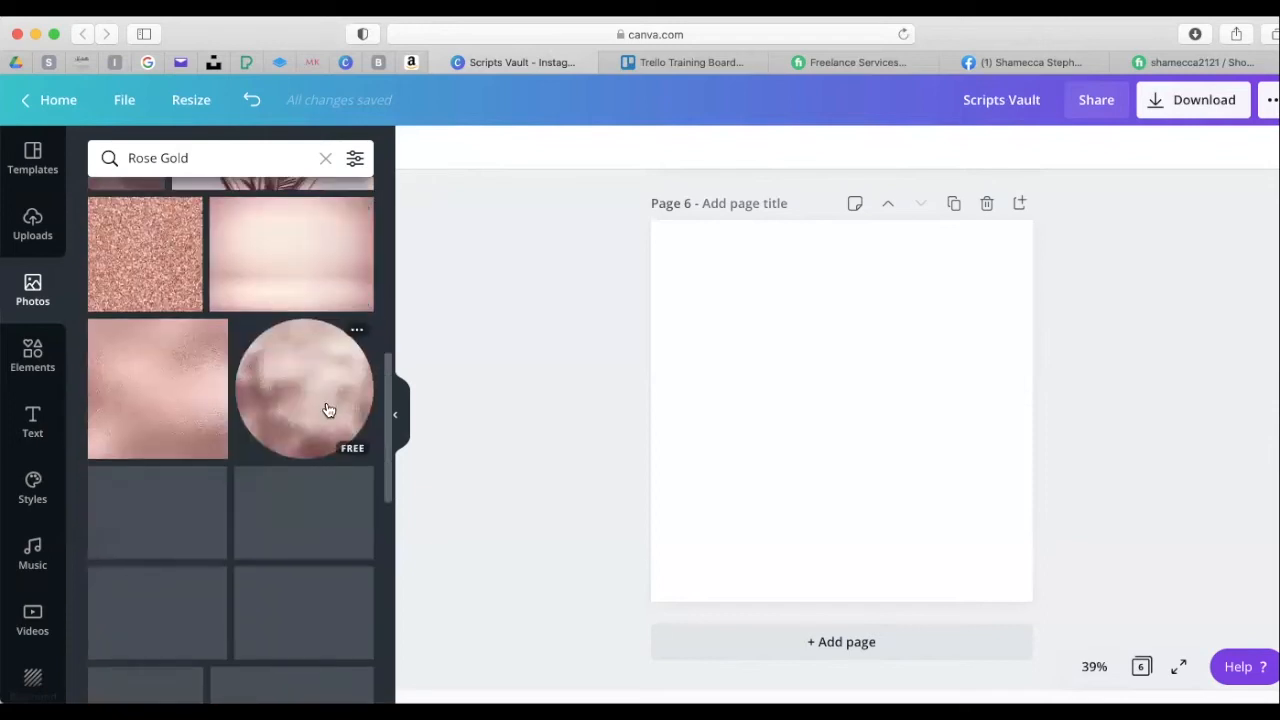
scroll(328, 410, down, 6)
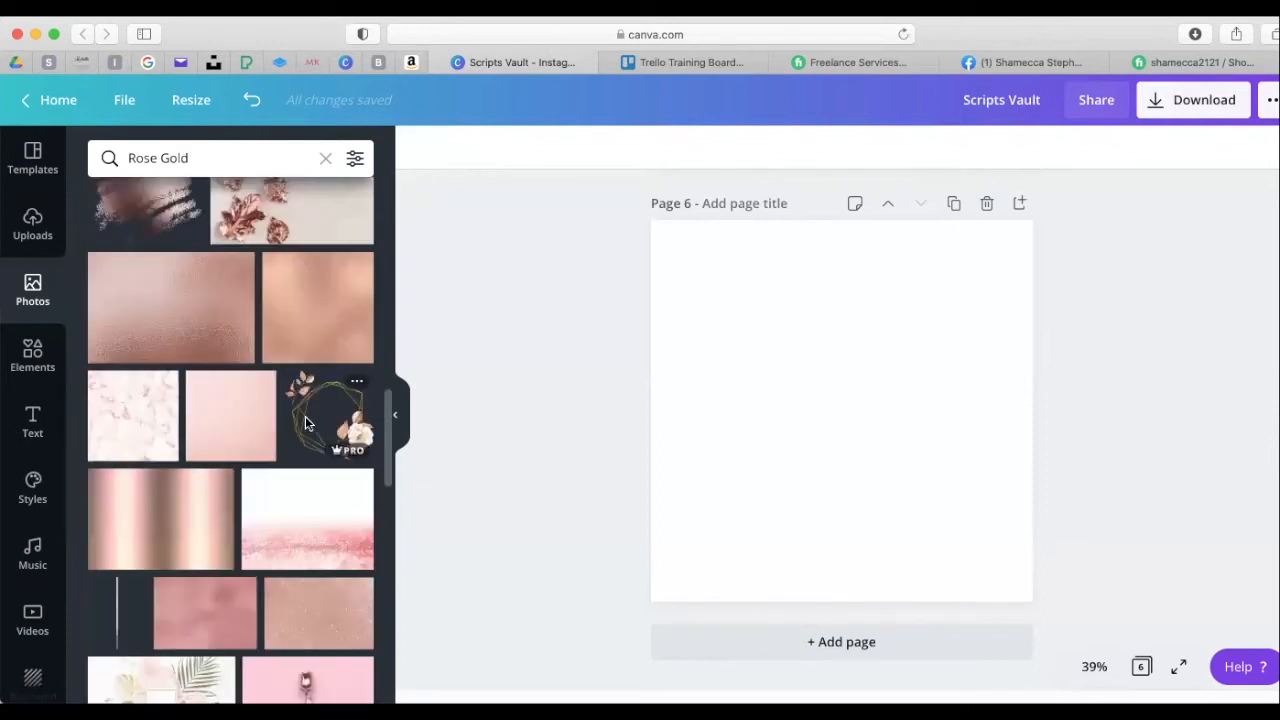
scroll(305, 423, down, 6)
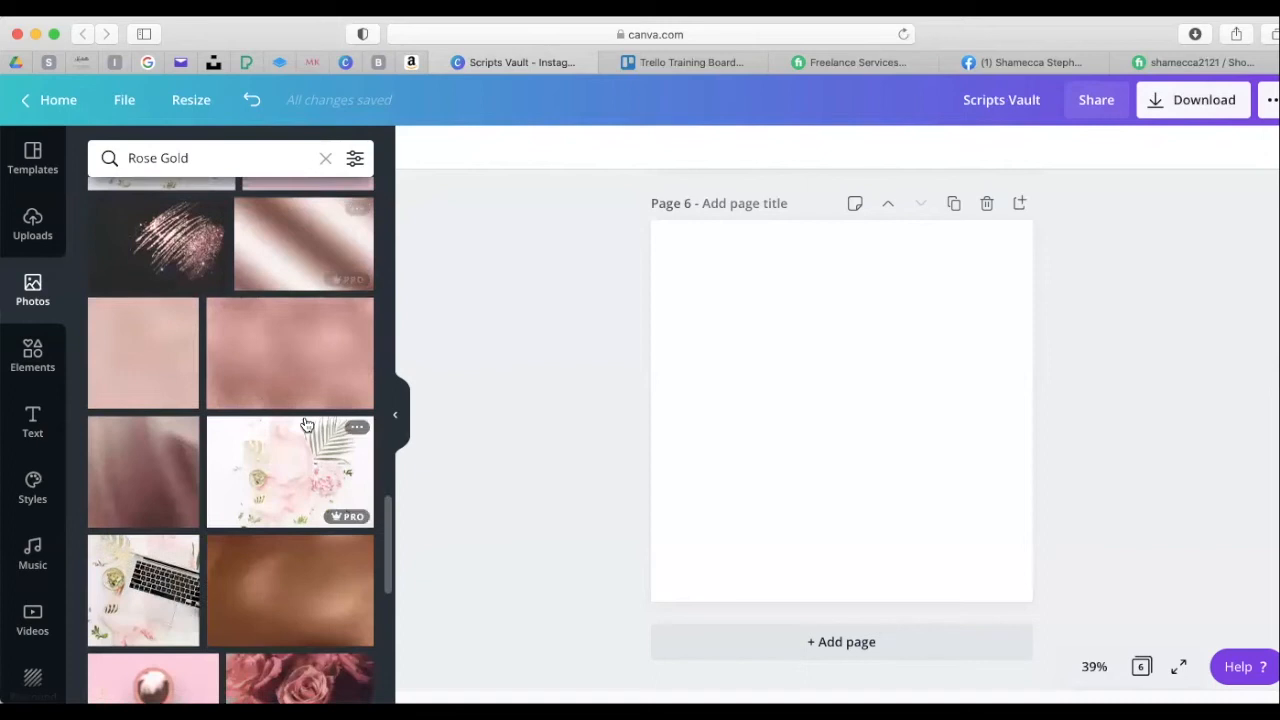
Try the laptop photo with gold leaves on page 6, remove it, and browse more Rose Gold photos
scroll(305, 423, down, 2)
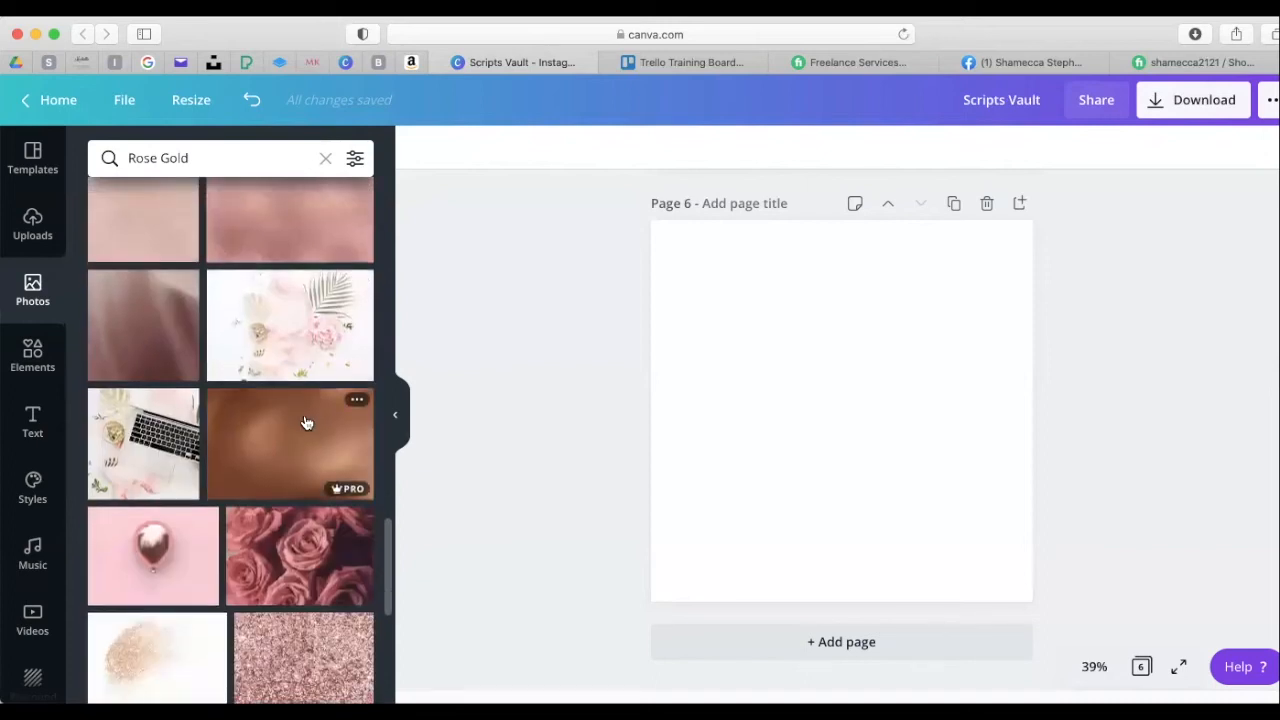
scroll(306, 423, down, 1)
click(185, 424)
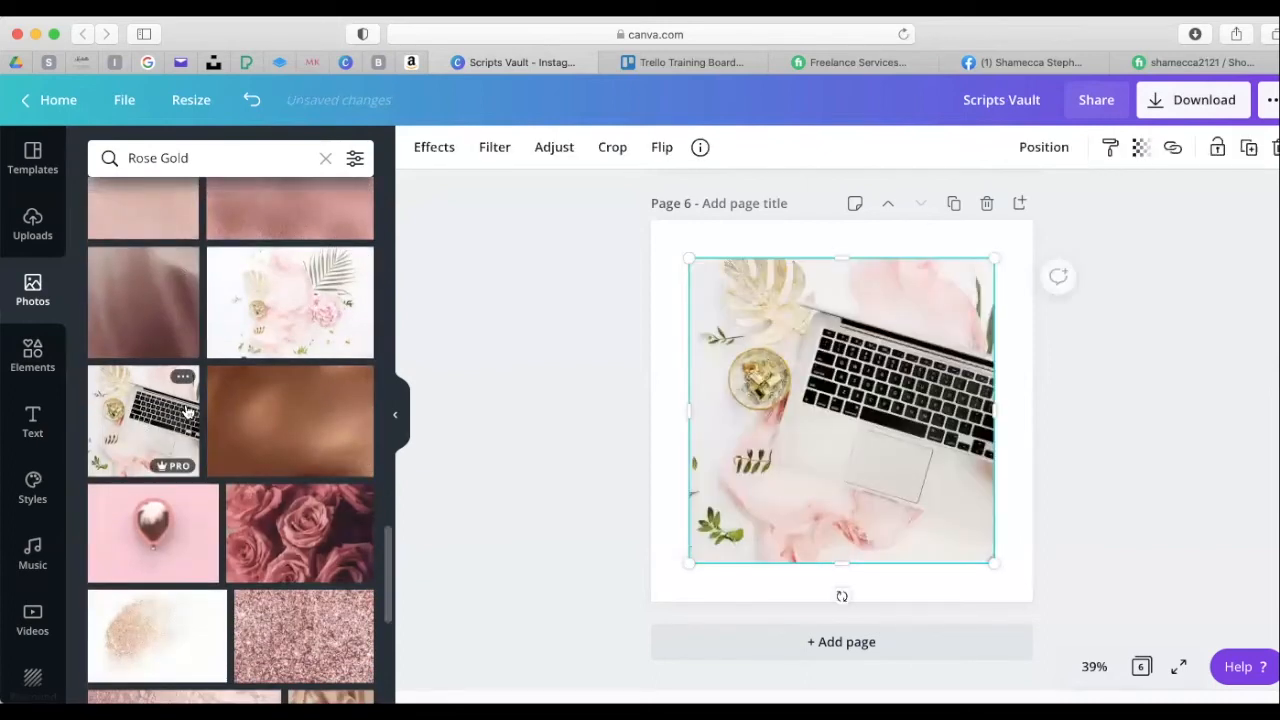
key(Delete)
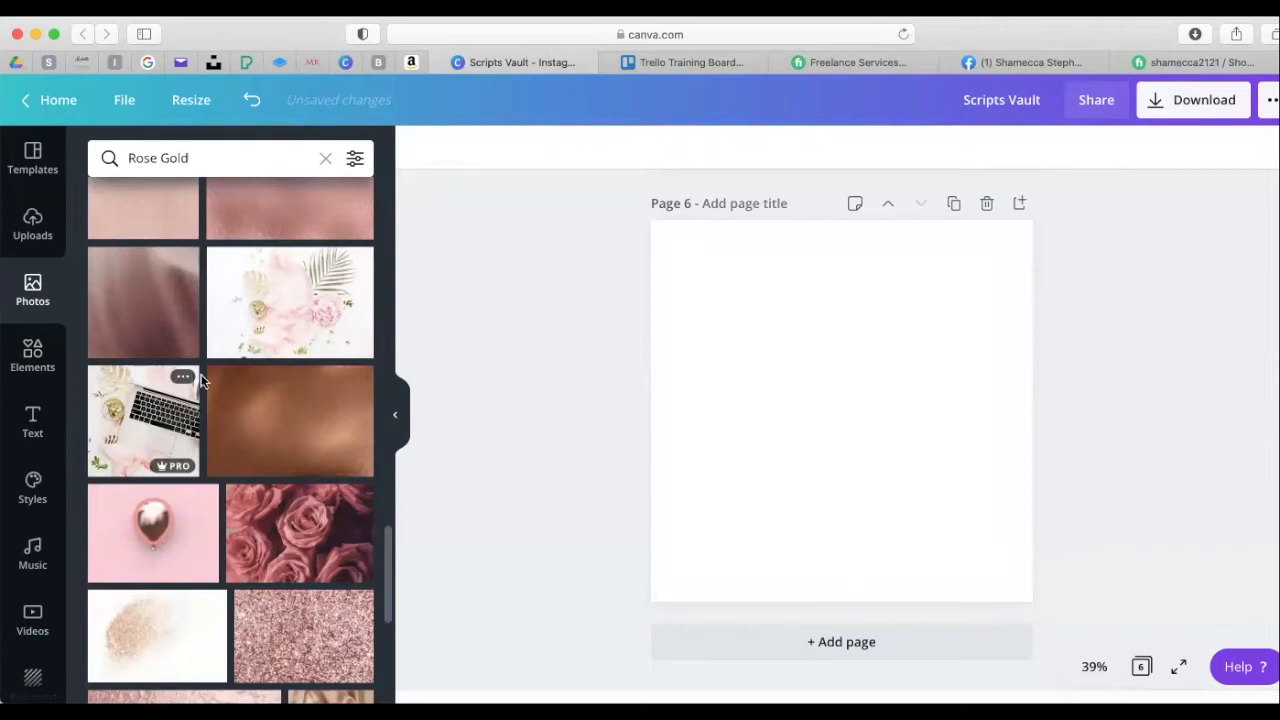
scroll(167, 440, down, 5)
scroll(170, 456, down, 8)
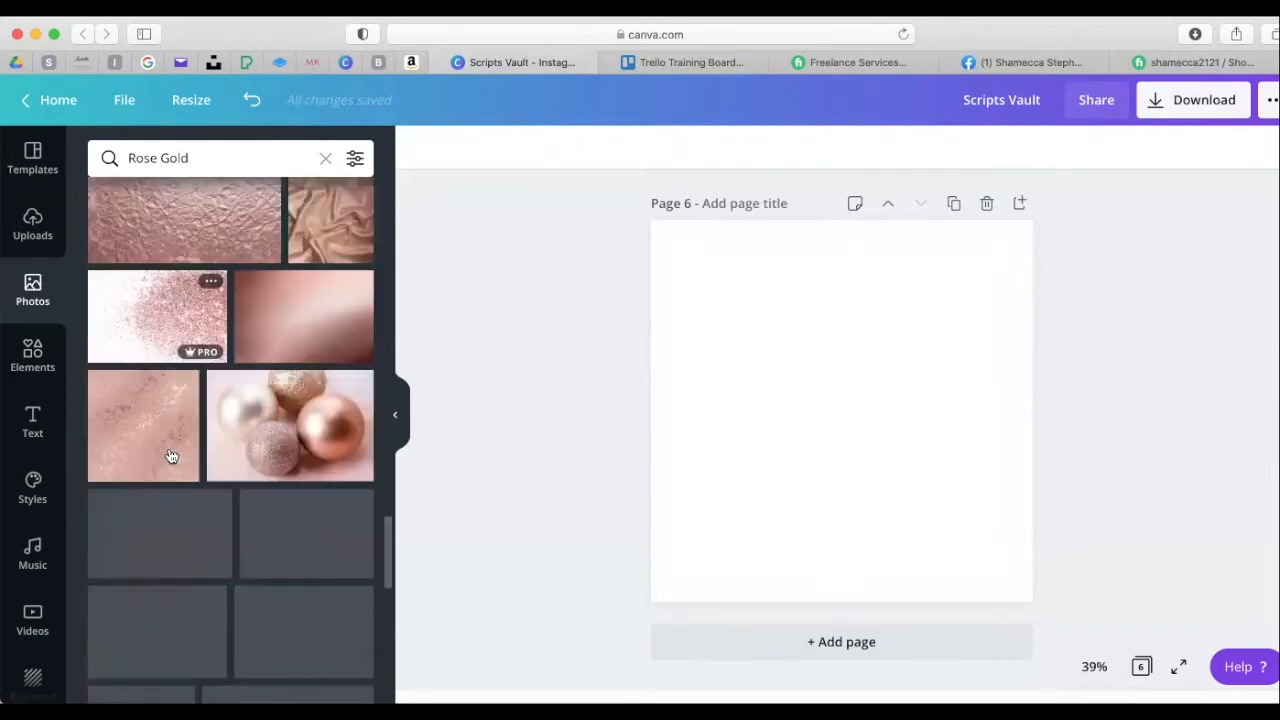
scroll(170, 456, down, 10)
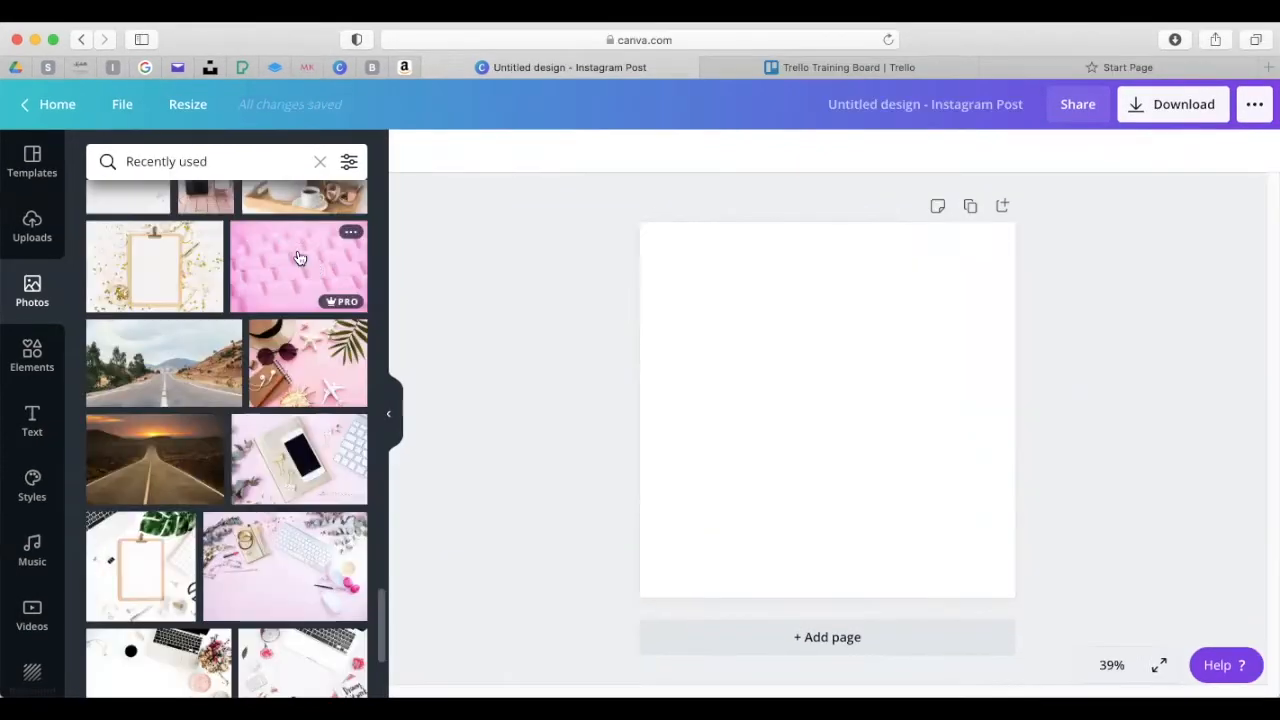
Add the recently used pink keyboard photo to the blank post and enlarge it to cover the whole page
click(298, 258)
drag(751, 449, 717, 357)
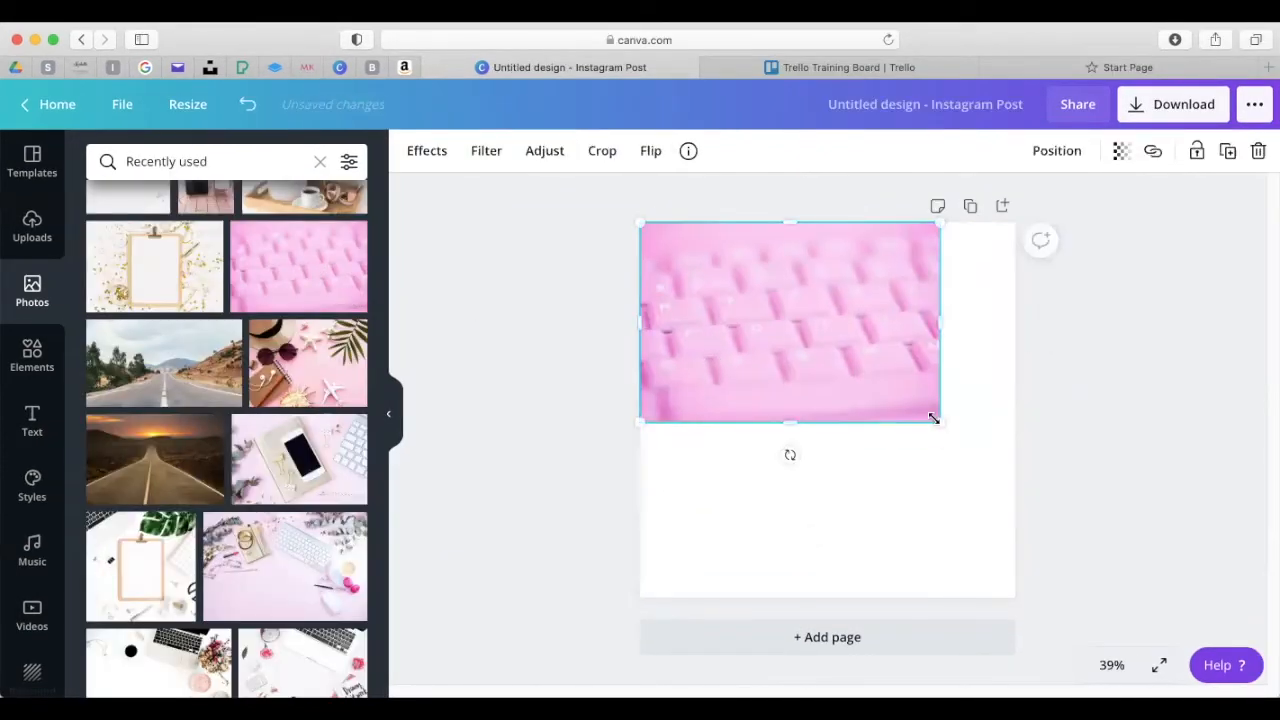
drag(933, 418, 986, 503)
drag(829, 471, 843, 596)
click(540, 388)
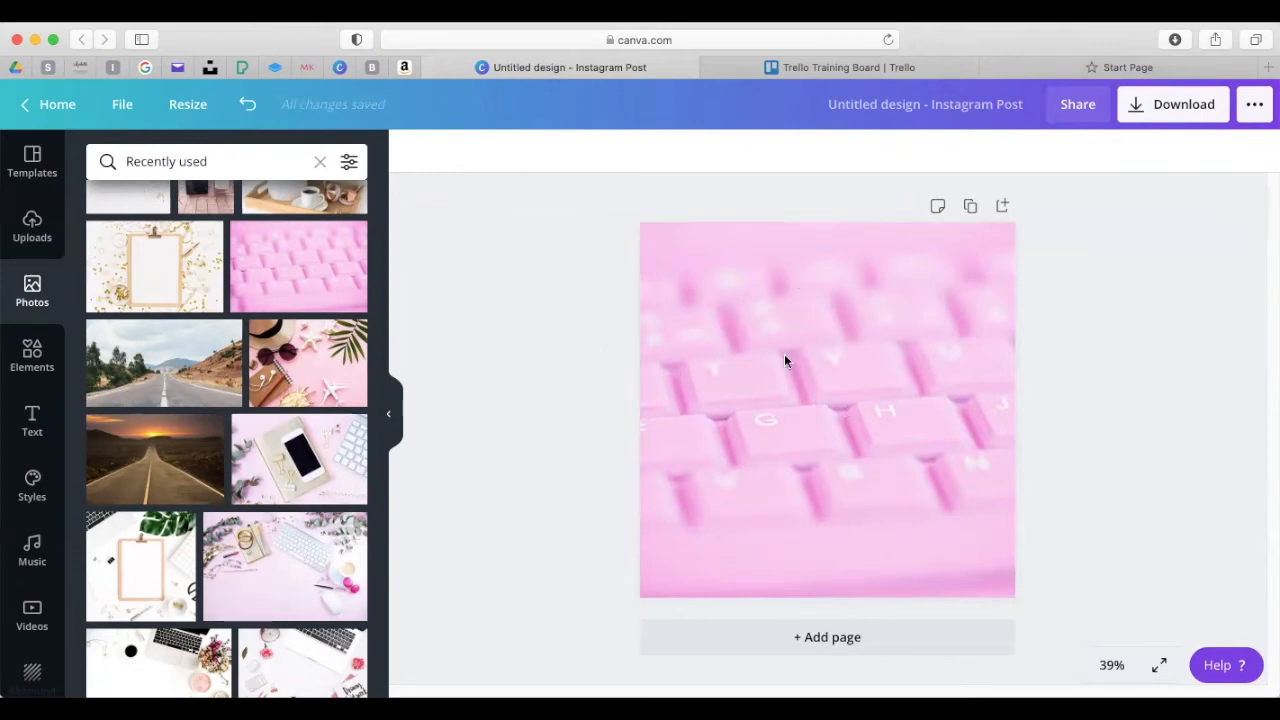
Add the recently used ragged rose-gold brush stroke, enlarge it to span most of the page width, and centre it on the keyboard photo
scroll(226, 440, up, 1)
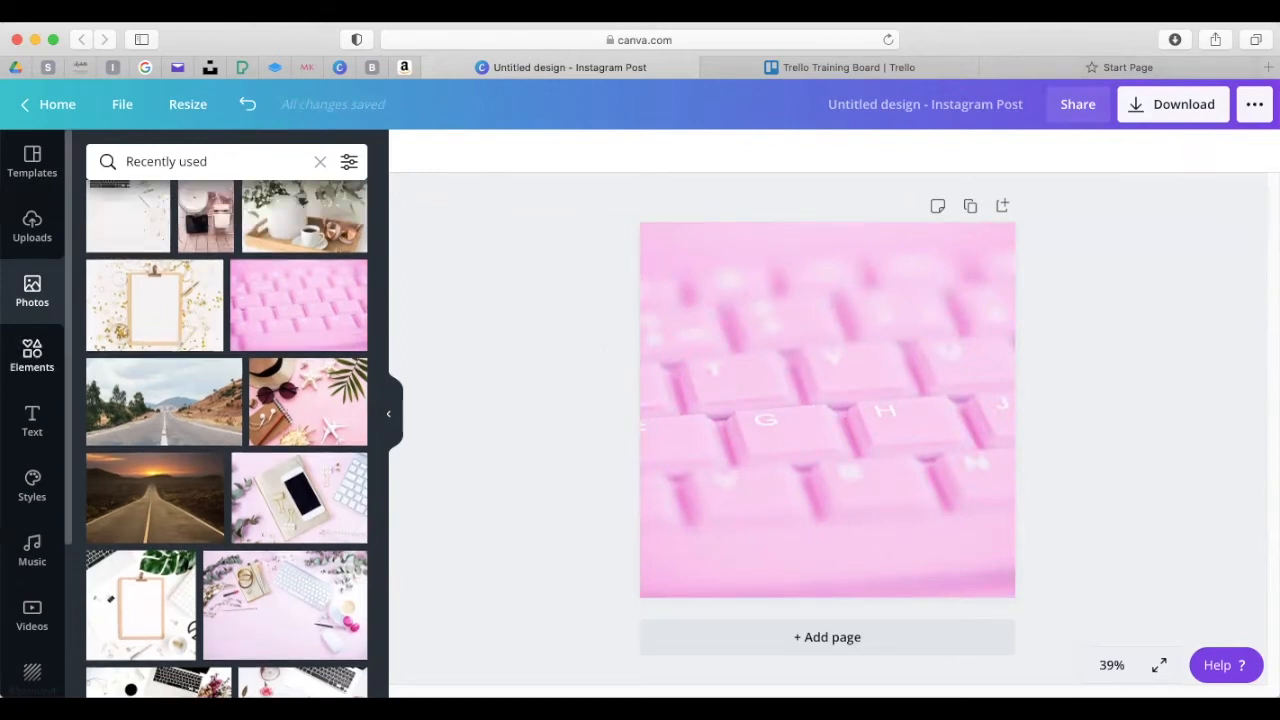
click(35, 360)
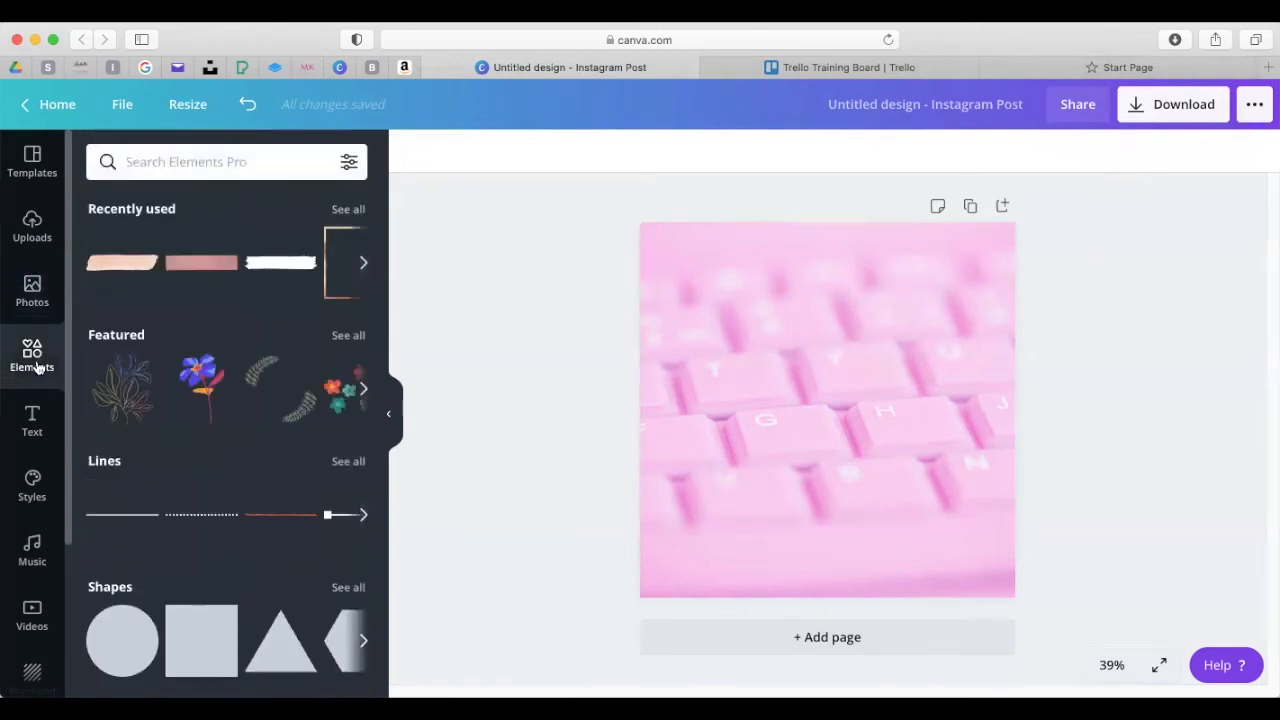
click(350, 213)
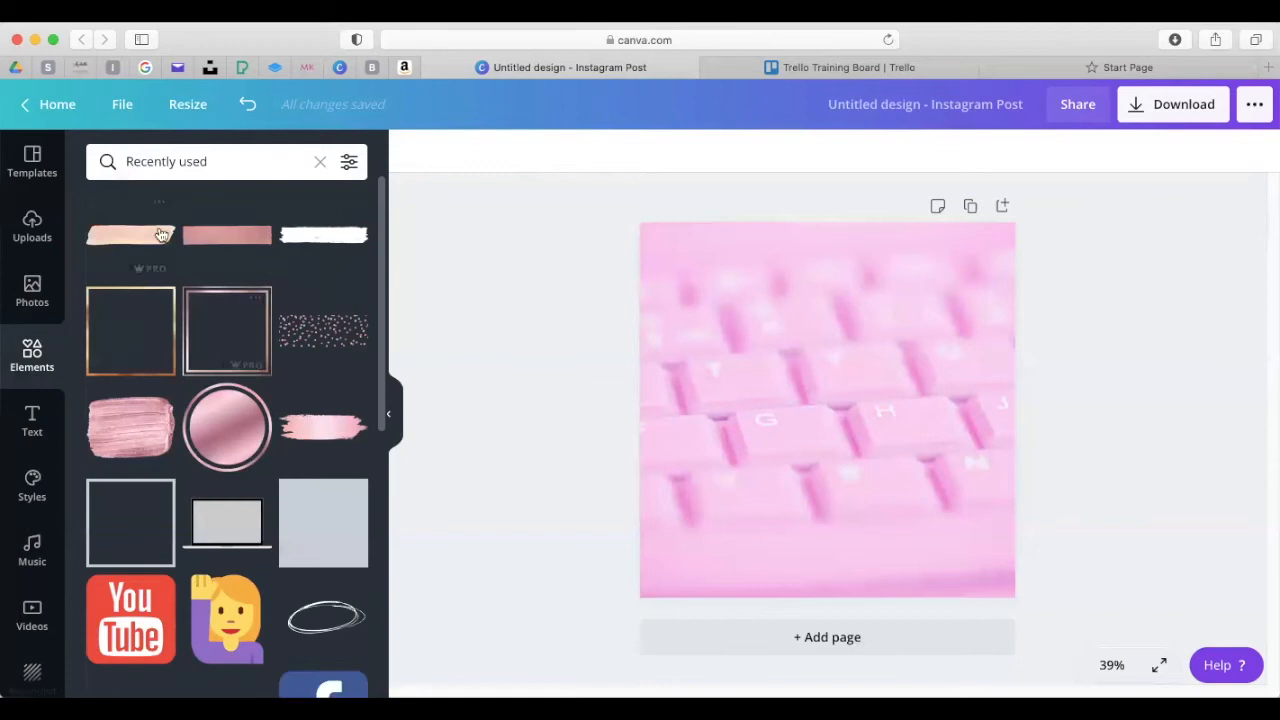
click(323, 427)
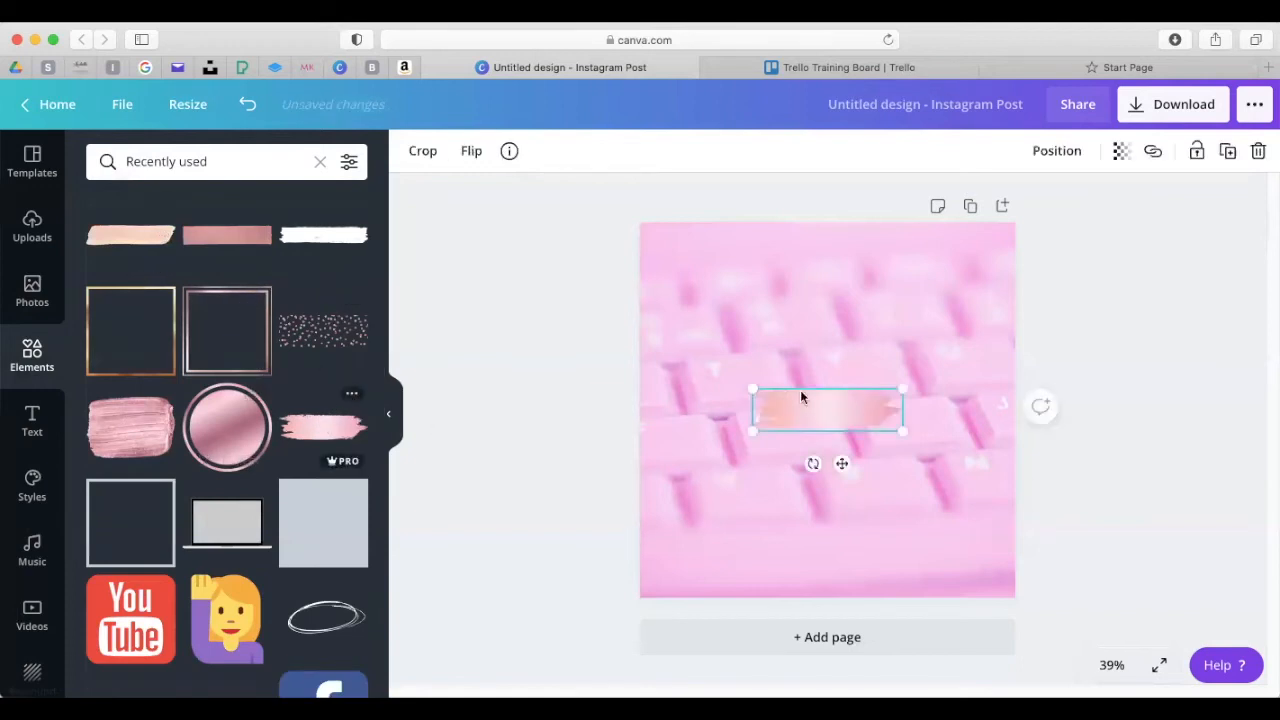
mouse_move(752, 389)
mouse_down()
mouse_move(714, 349)
mouse_move(691, 349)
mouse_up()
drag(898, 428, 970, 476)
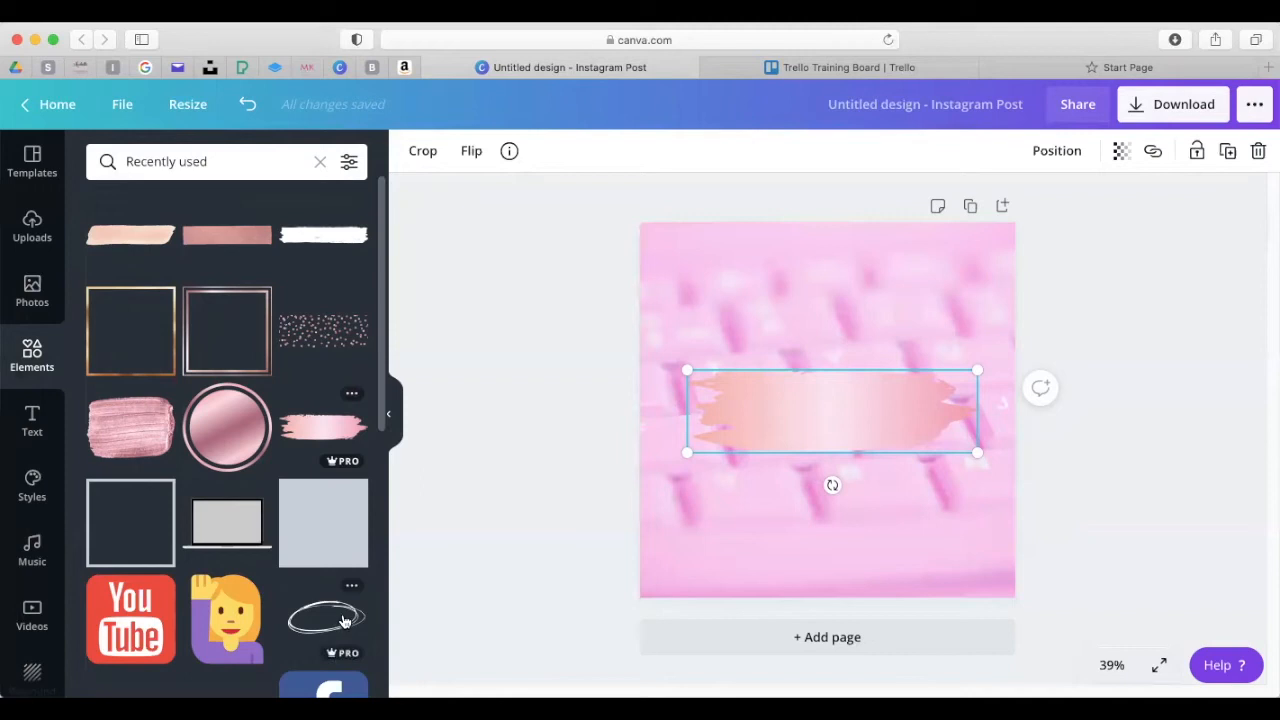
mouse_move(802, 427)
mouse_down()
mouse_move(794, 403)
mouse_move(792, 426)
mouse_up()
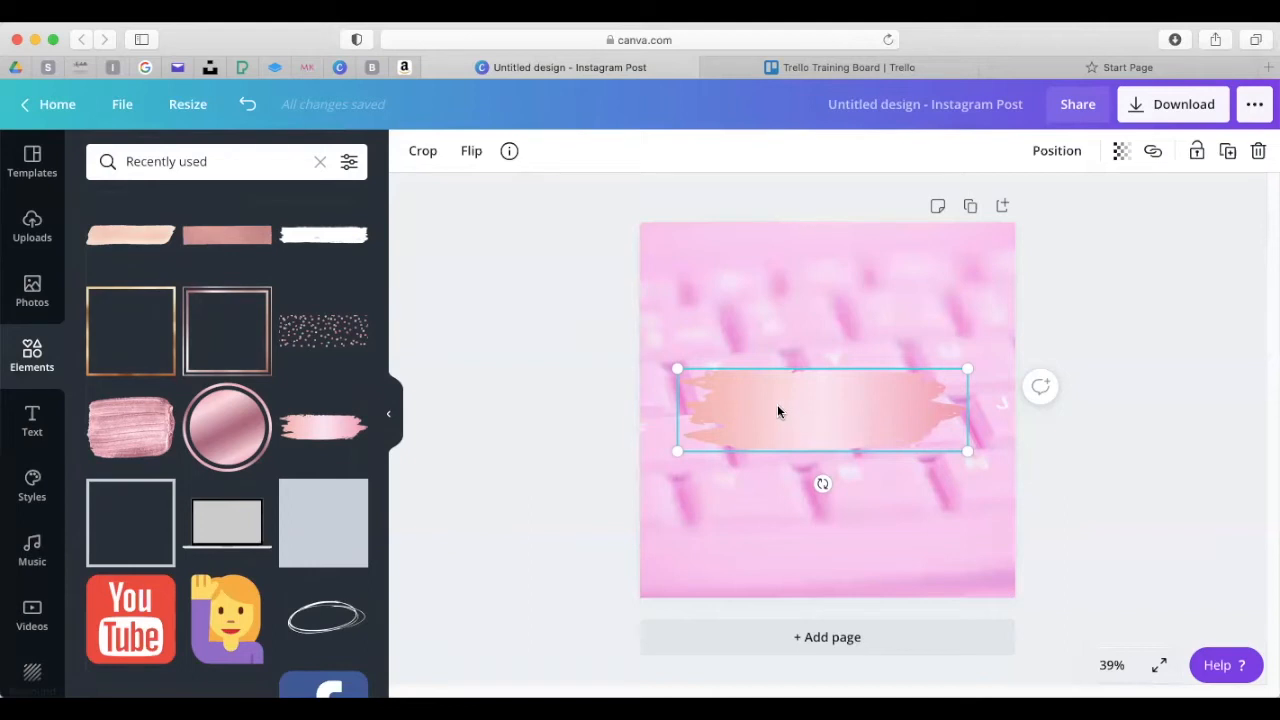
mouse_move(804, 402)
mouse_down()
mouse_move(804, 385)
mouse_move(804, 404)
mouse_up()
Check the card name on the Trello board and add a heading reading "Scripts Vault" over the brush stroke in Canva
click(836, 62)
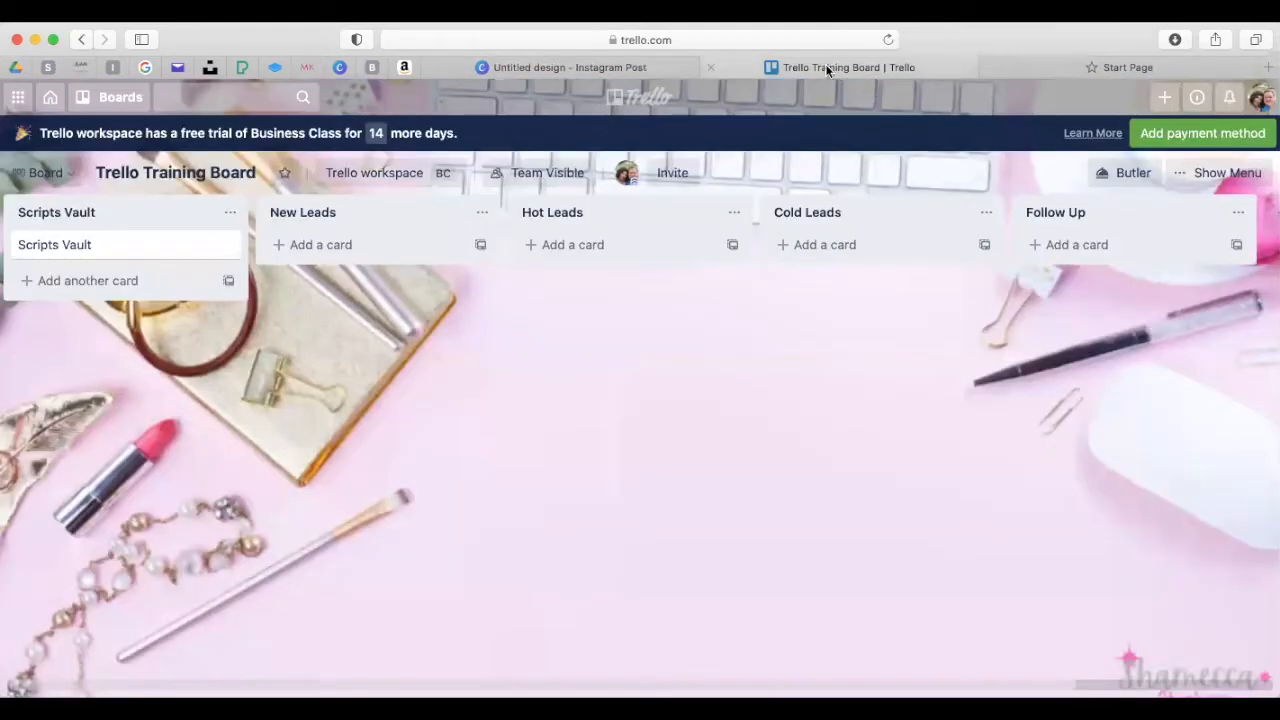
click(631, 62)
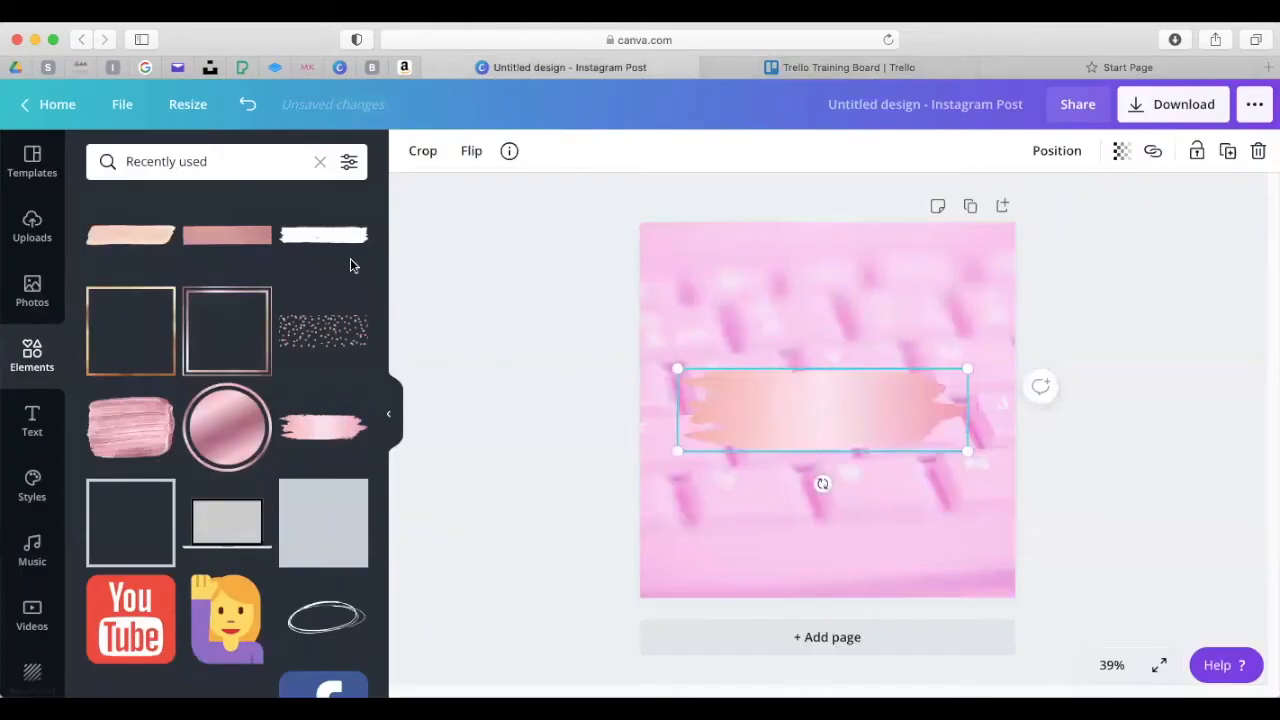
click(36, 425)
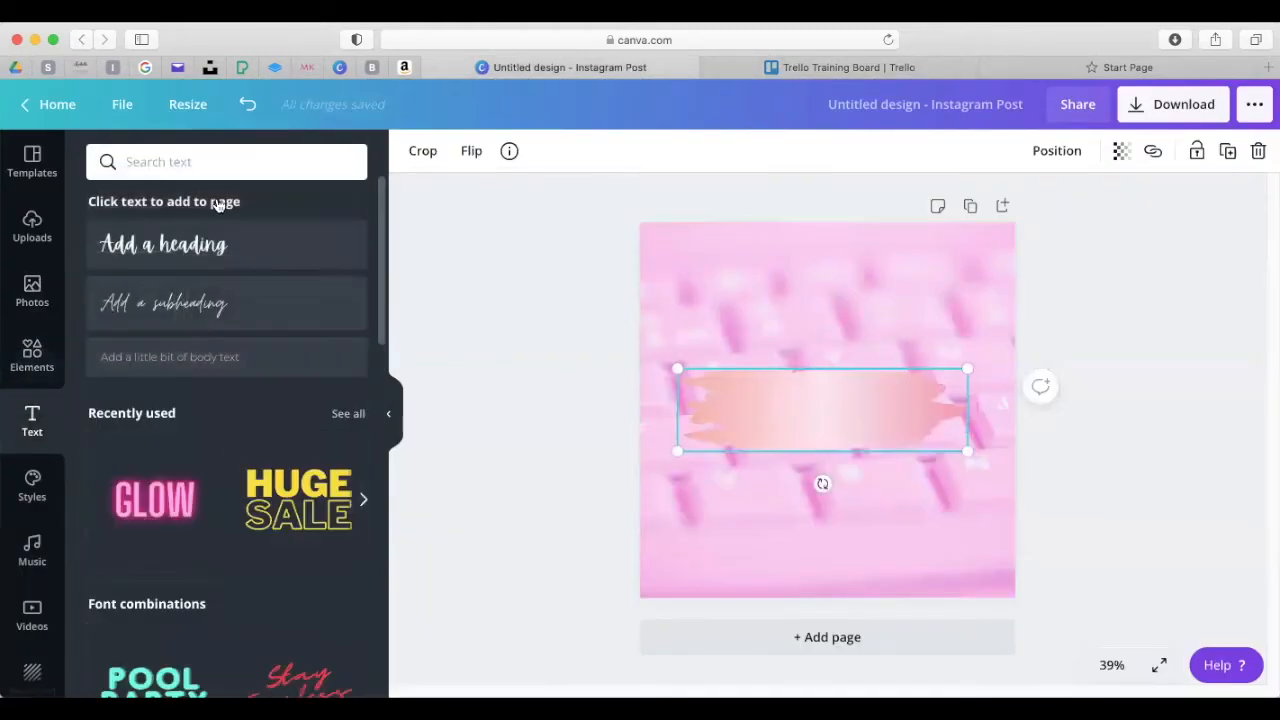
click(160, 248)
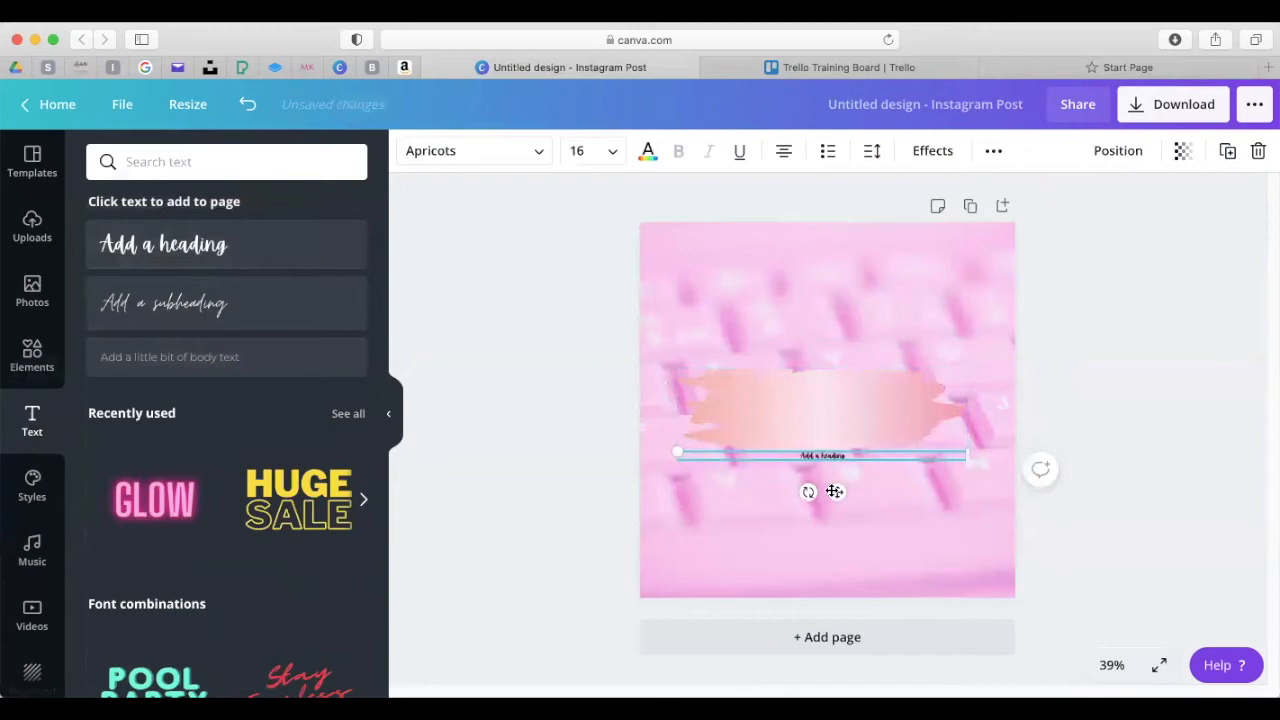
drag(834, 491, 830, 442)
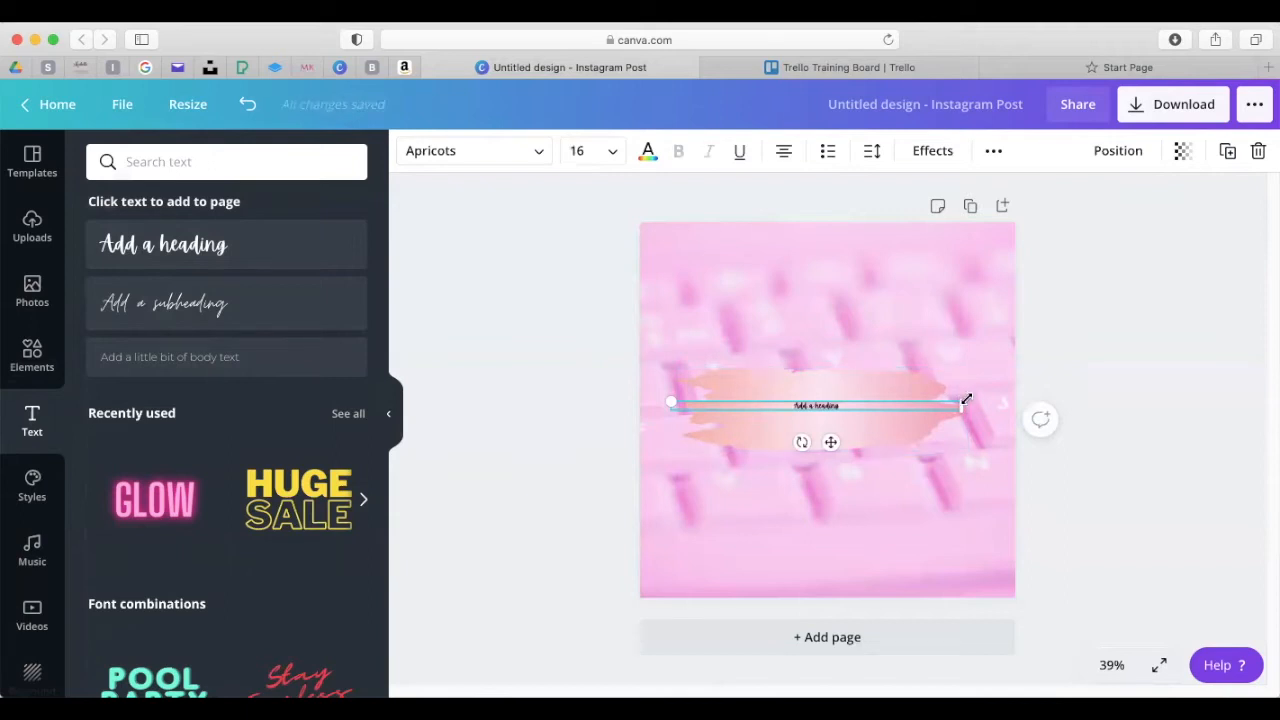
drag(966, 403, 913, 405)
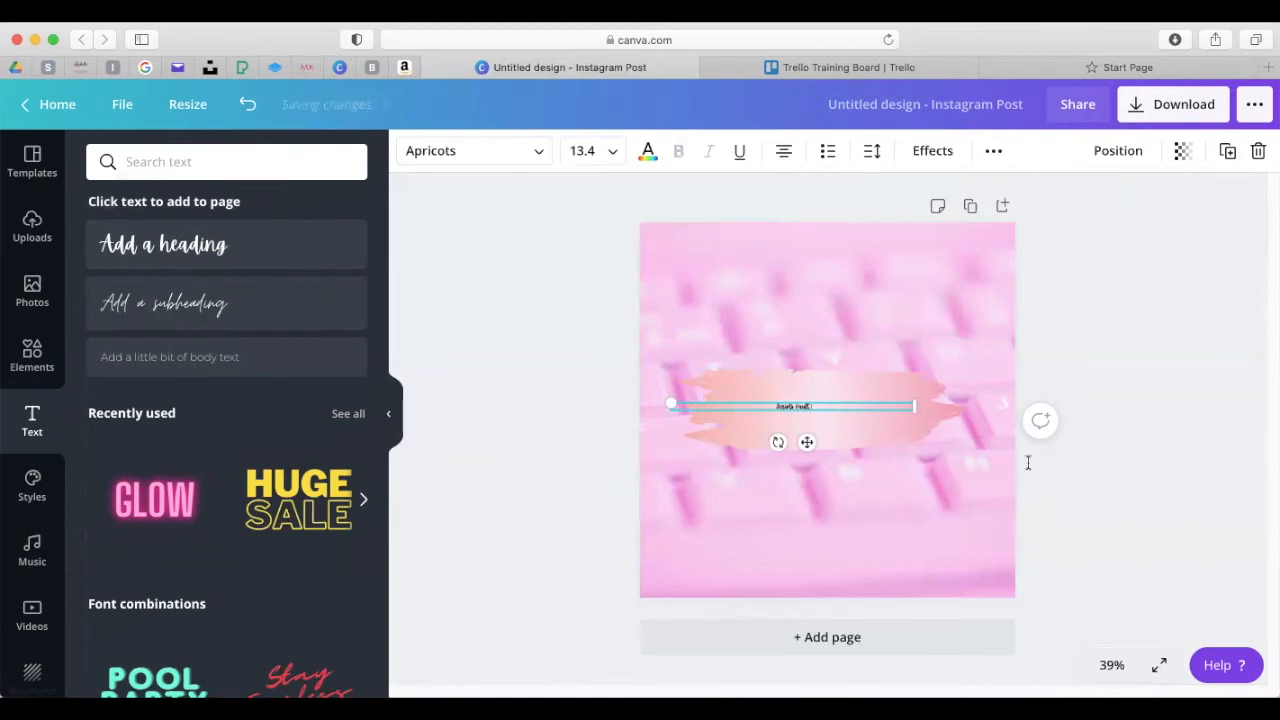
Enlarge the Scripts Vault heading to size 90.3, narrow its text box, and centre it on the brush stroke
drag(914, 407, 1160, 666)
drag(990, 457, 871, 471)
drag(1159, 427, 906, 531)
mouse_move(751, 488)
mouse_down()
mouse_move(846, 466)
mouse_move(834, 469)
mouse_up()
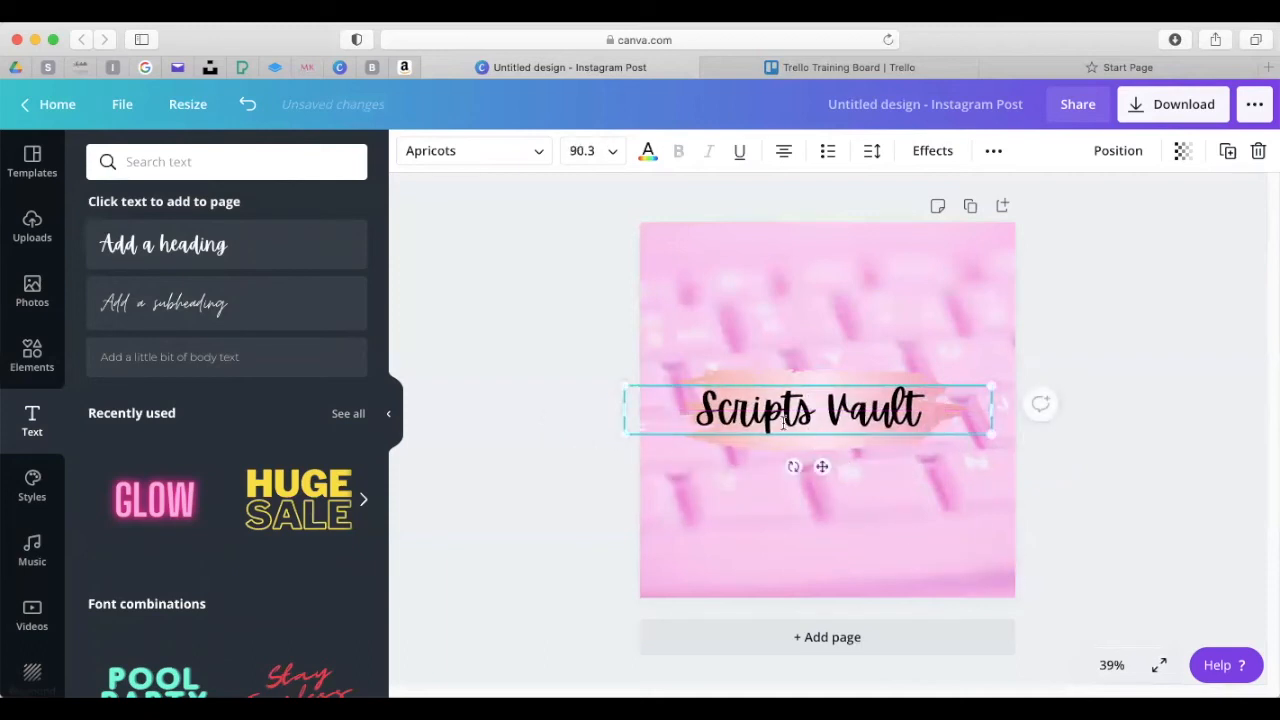
drag(623, 417, 727, 434)
drag(871, 463, 837, 466)
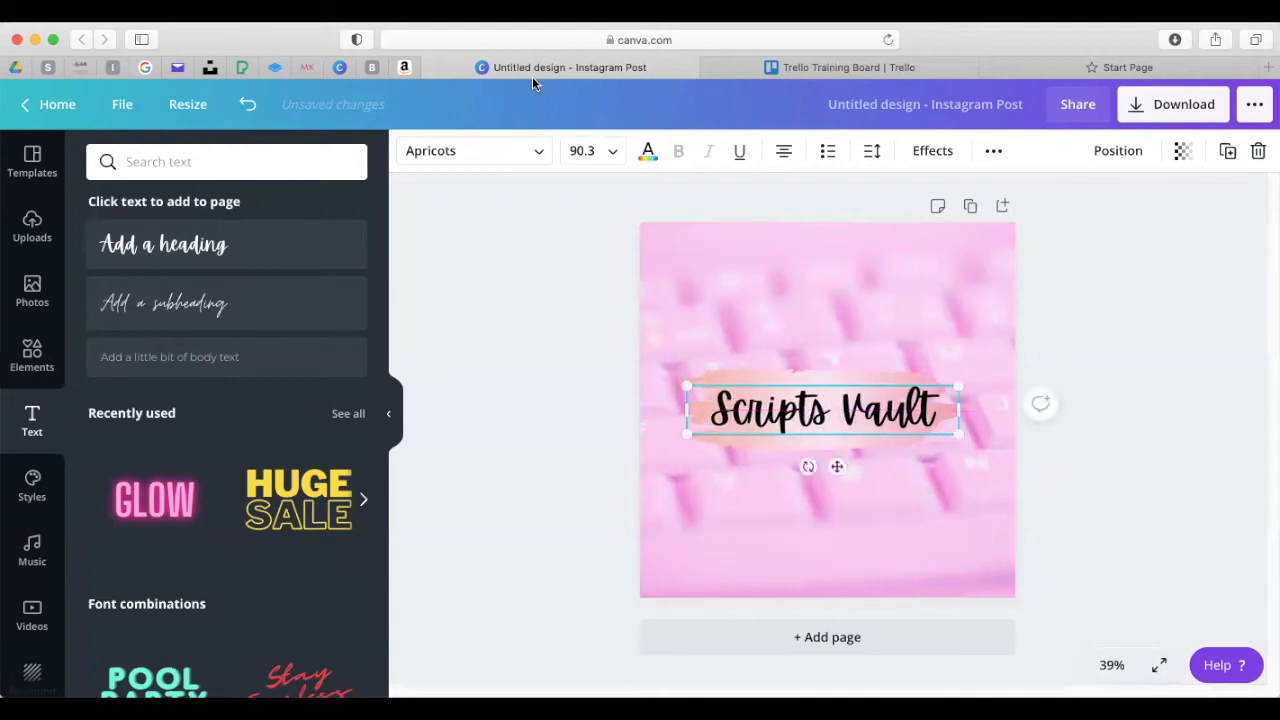
Colour the Scripts Vault heading with the bright hot pink from the How To Entrepreneur palette
click(648, 152)
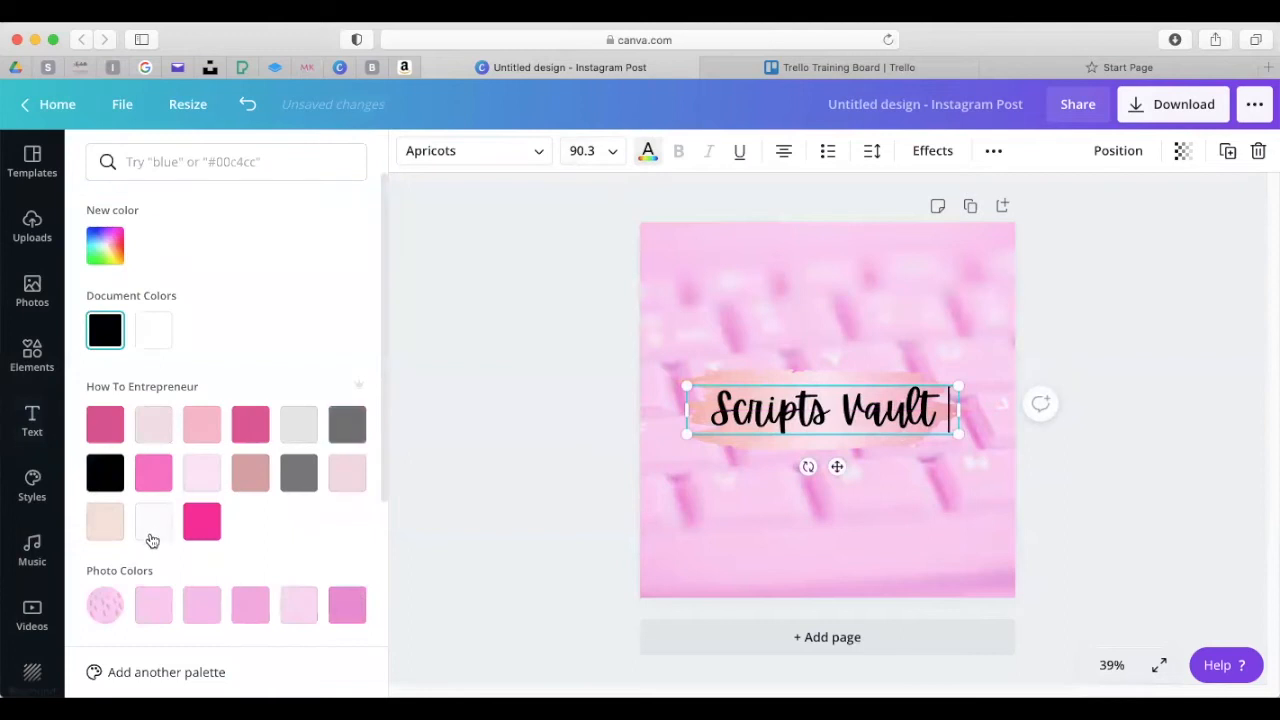
click(154, 530)
click(202, 522)
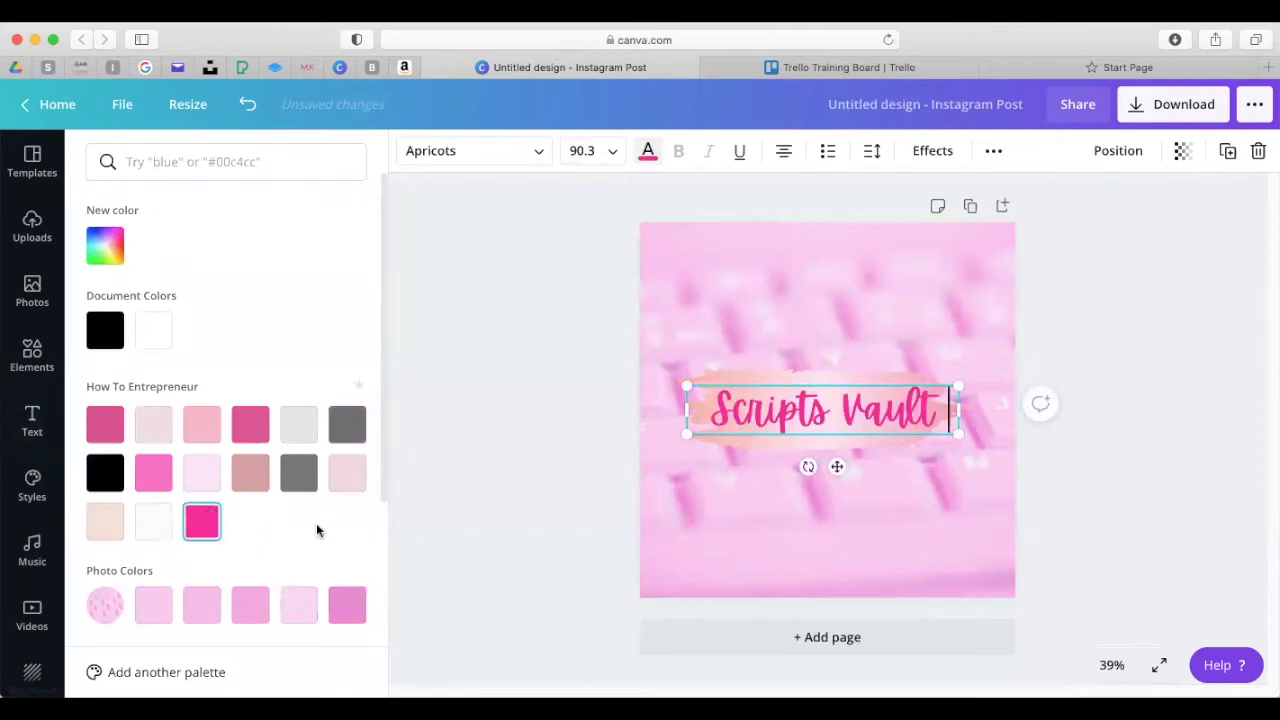
click(935, 411)
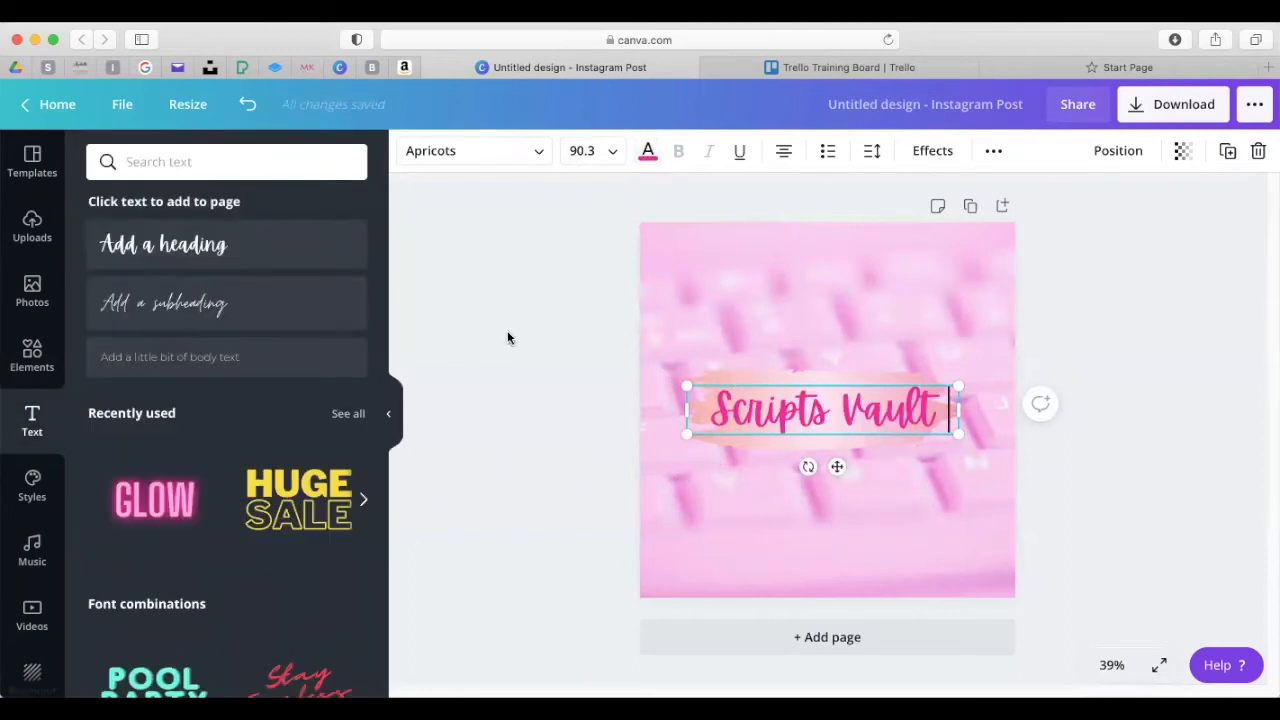
Try the recently used double rose-gold square frame, enlarged around the whole design, and delete it
click(32, 360)
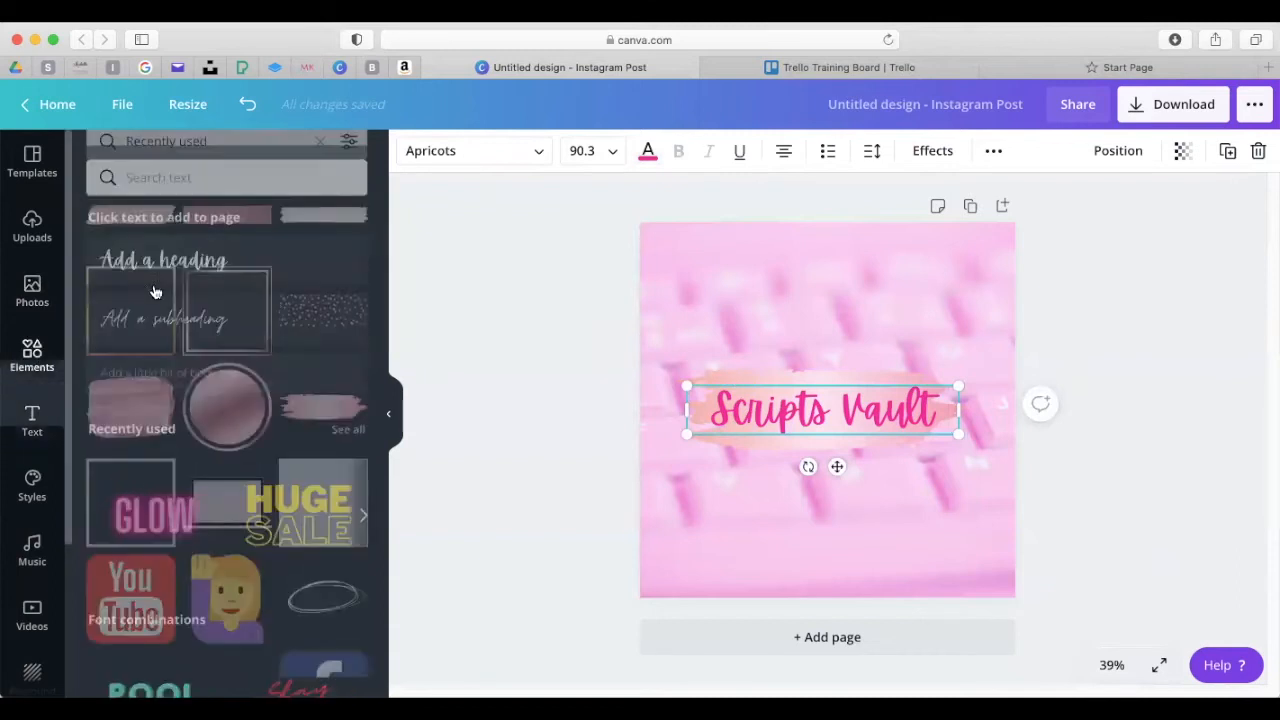
click(243, 337)
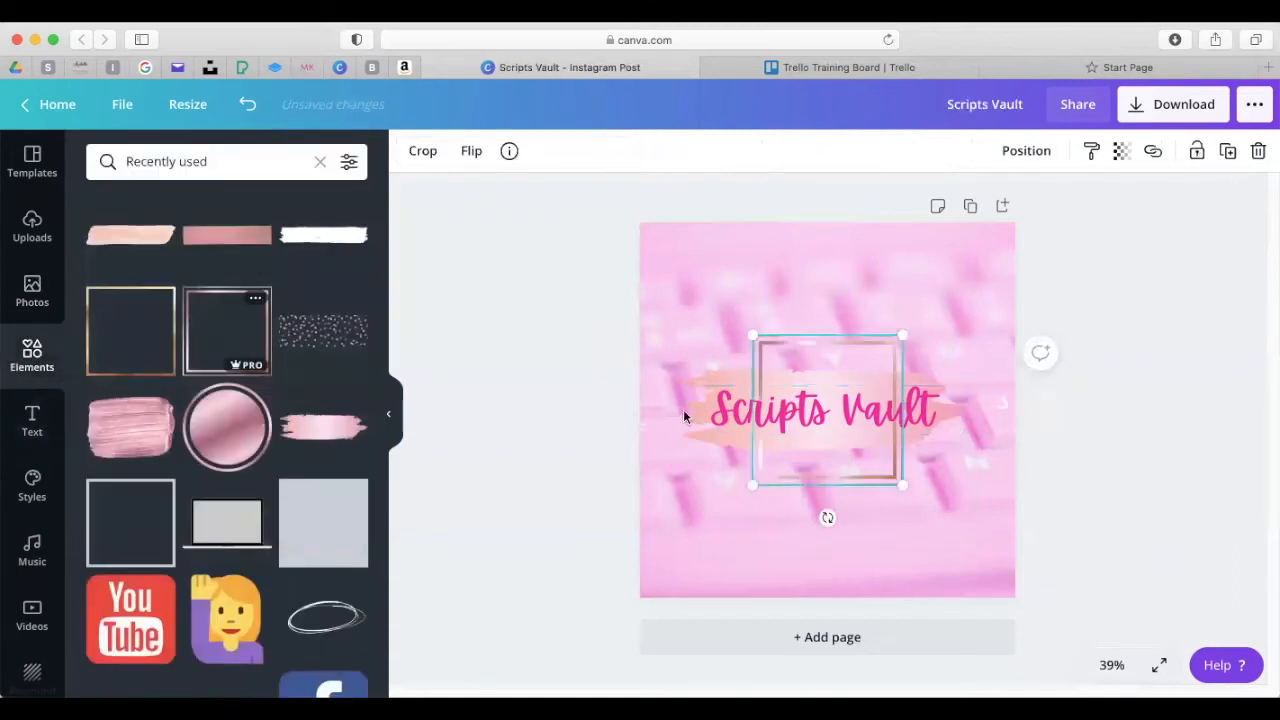
drag(752, 481, 654, 583)
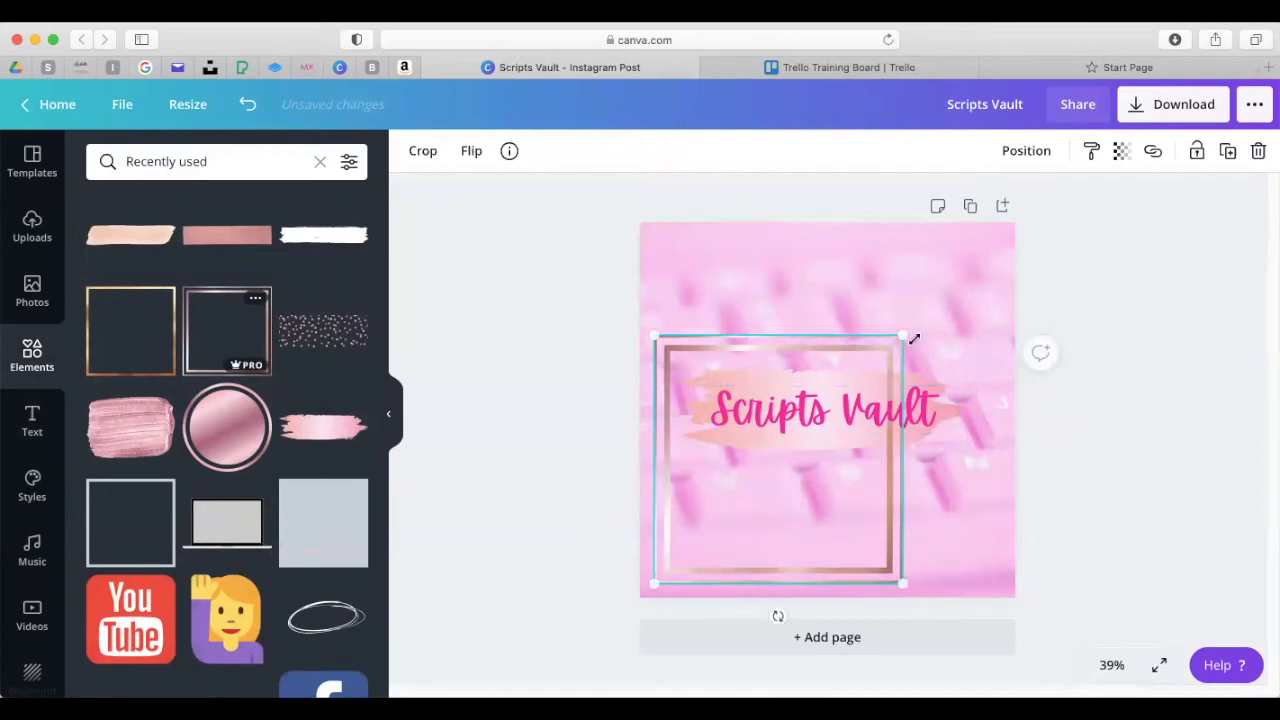
drag(903, 337, 999, 232)
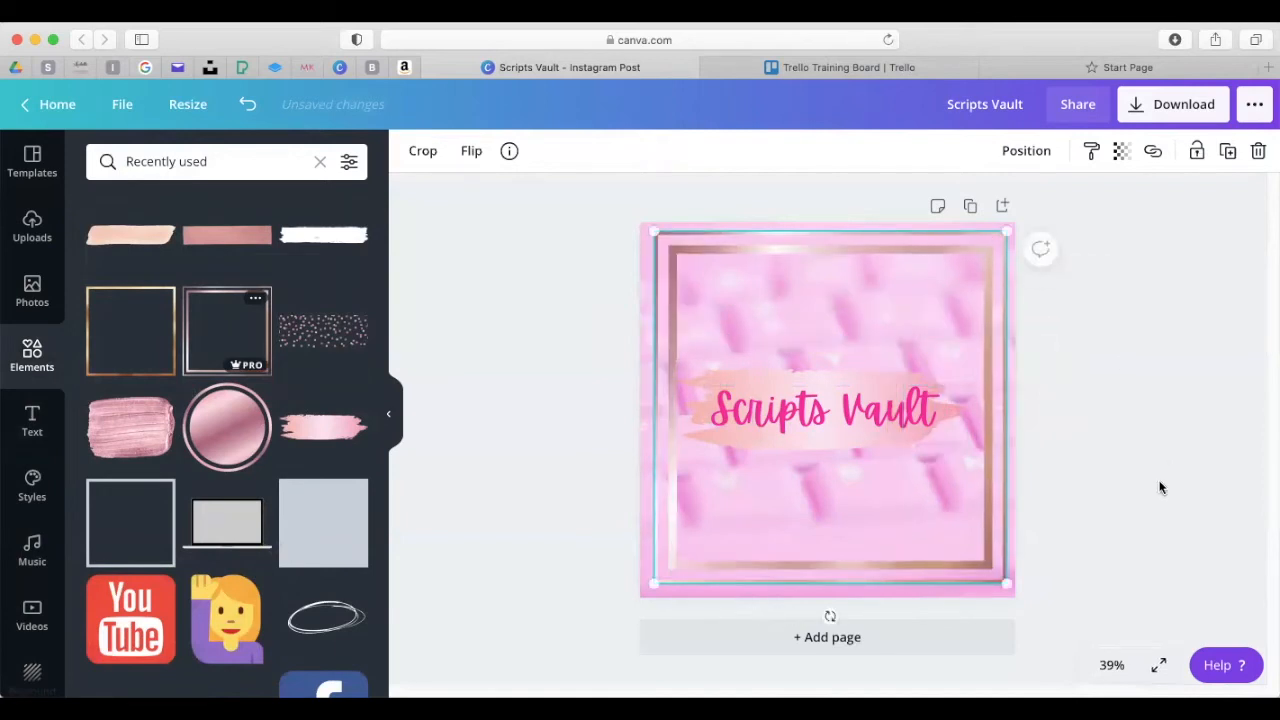
click(1157, 486)
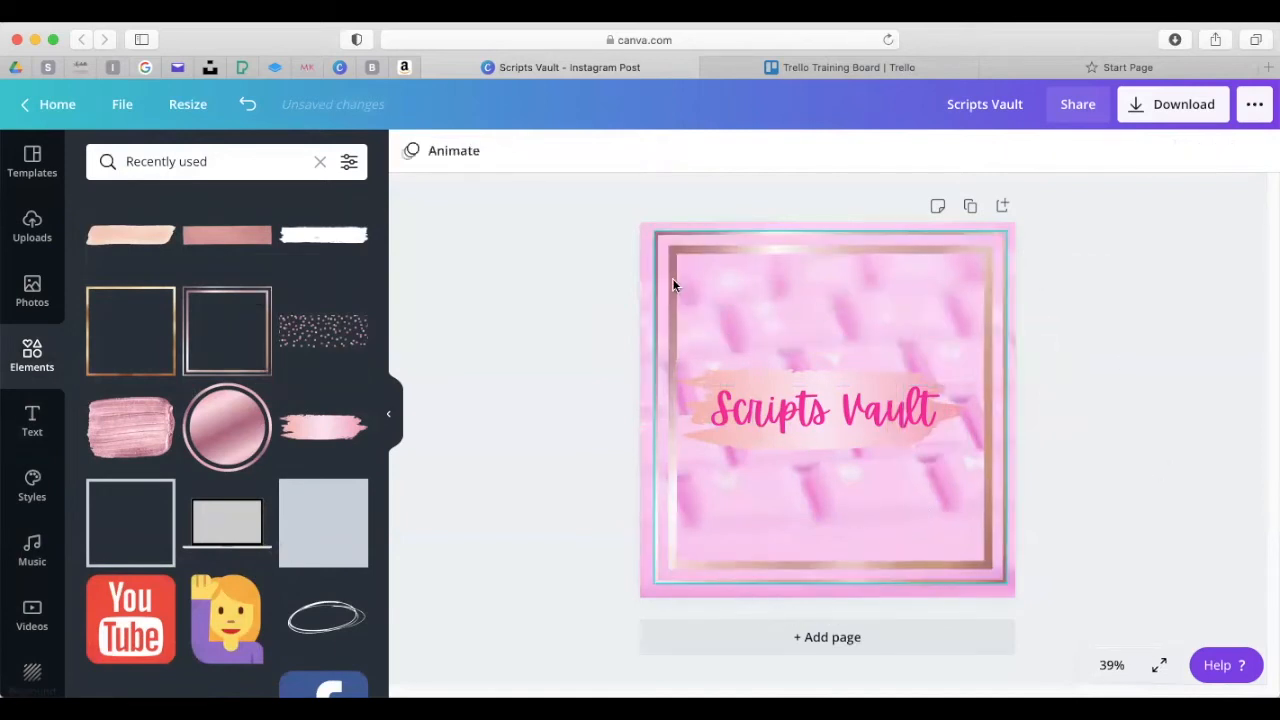
click(729, 263)
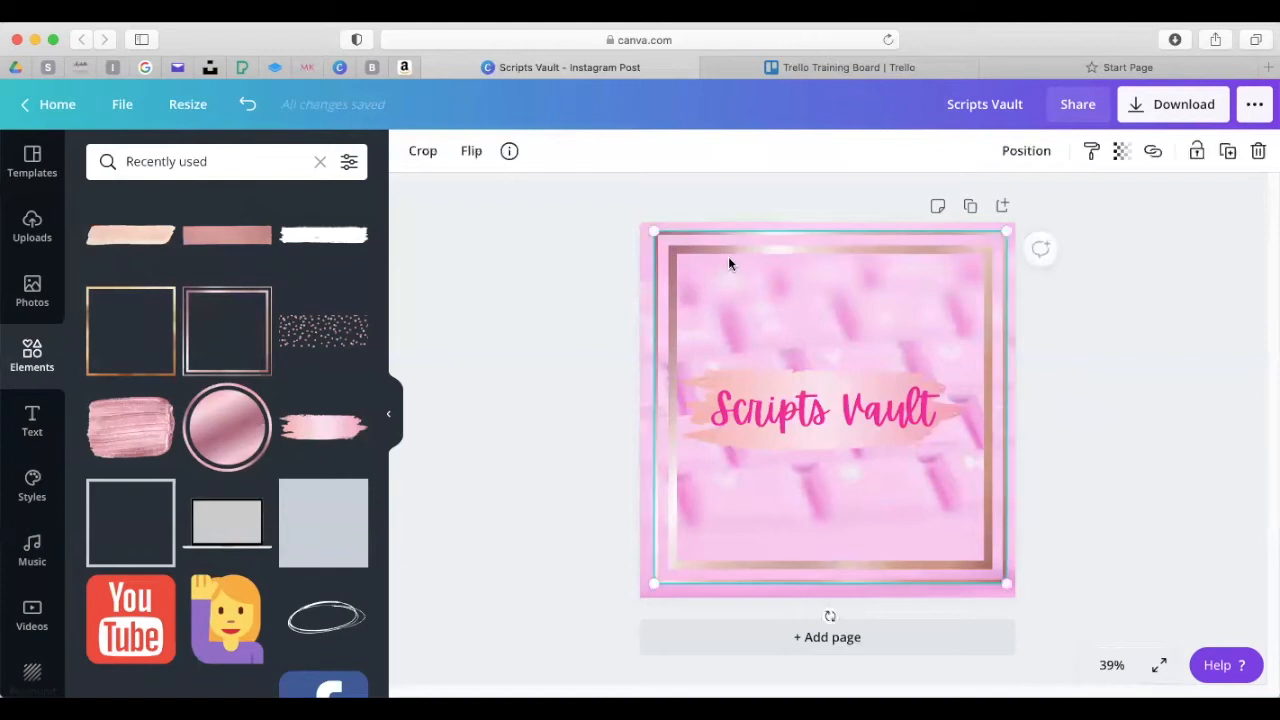
key(Delete)
Add the recently used single gold square frame and enlarge it to run just inside the page edges
click(130, 330)
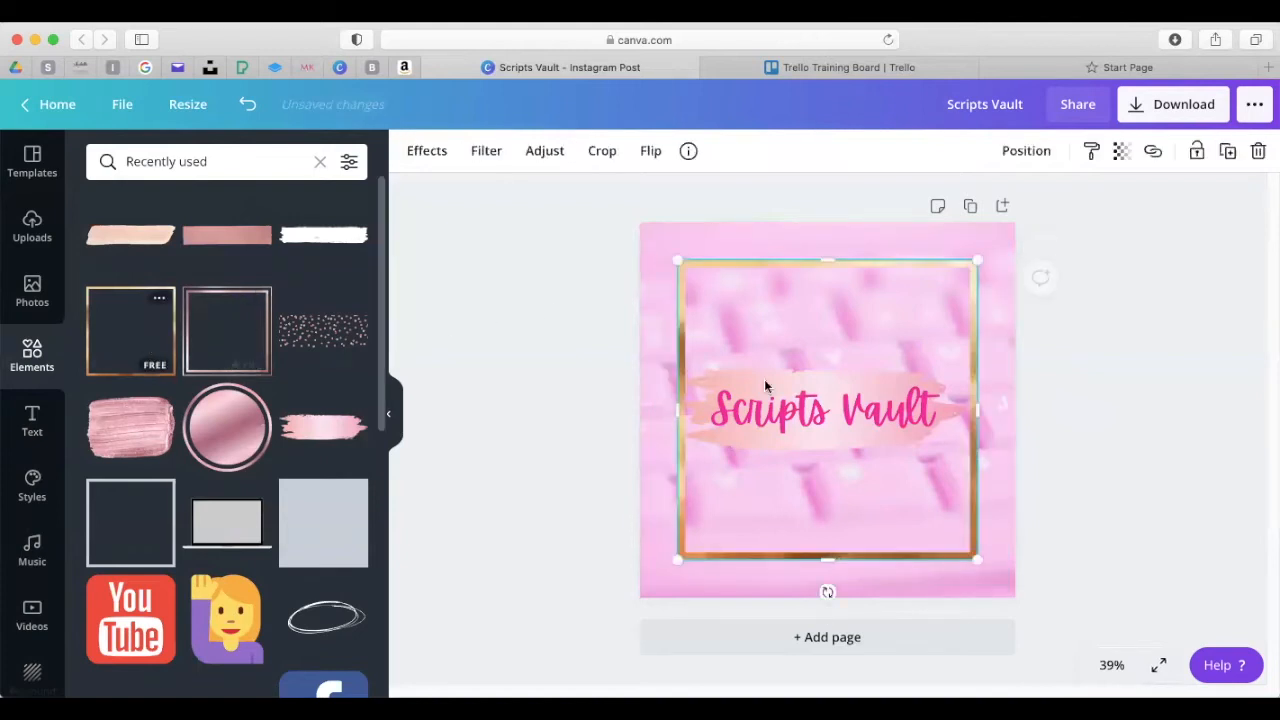
drag(854, 508, 826, 480)
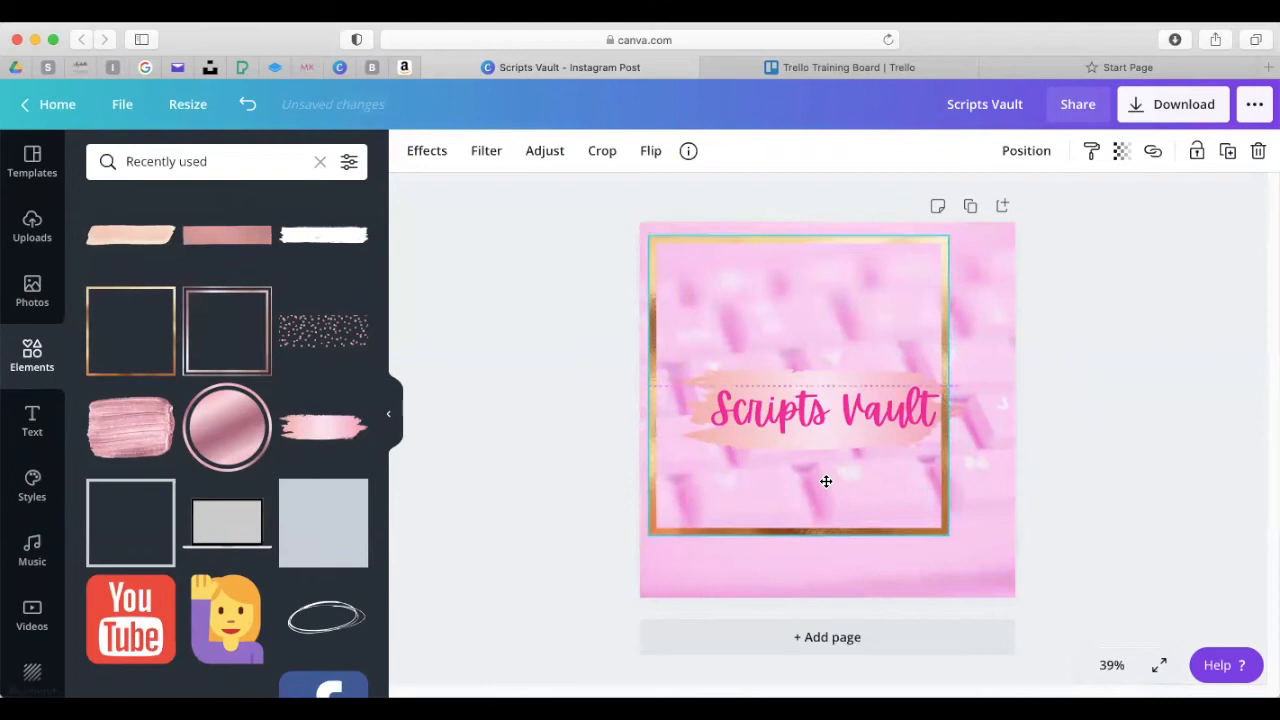
drag(945, 537, 1006, 592)
click(1185, 475)
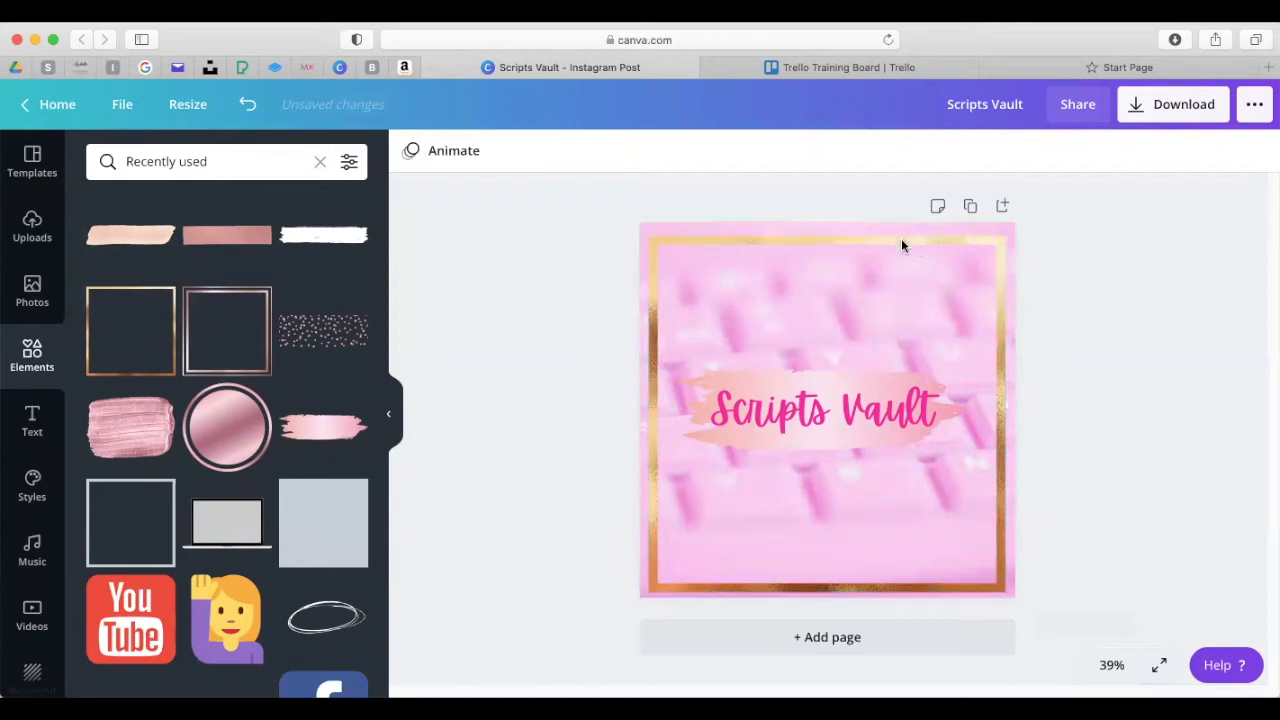
Add a blank second page to the design and check the list names on the Trello board
click(838, 645)
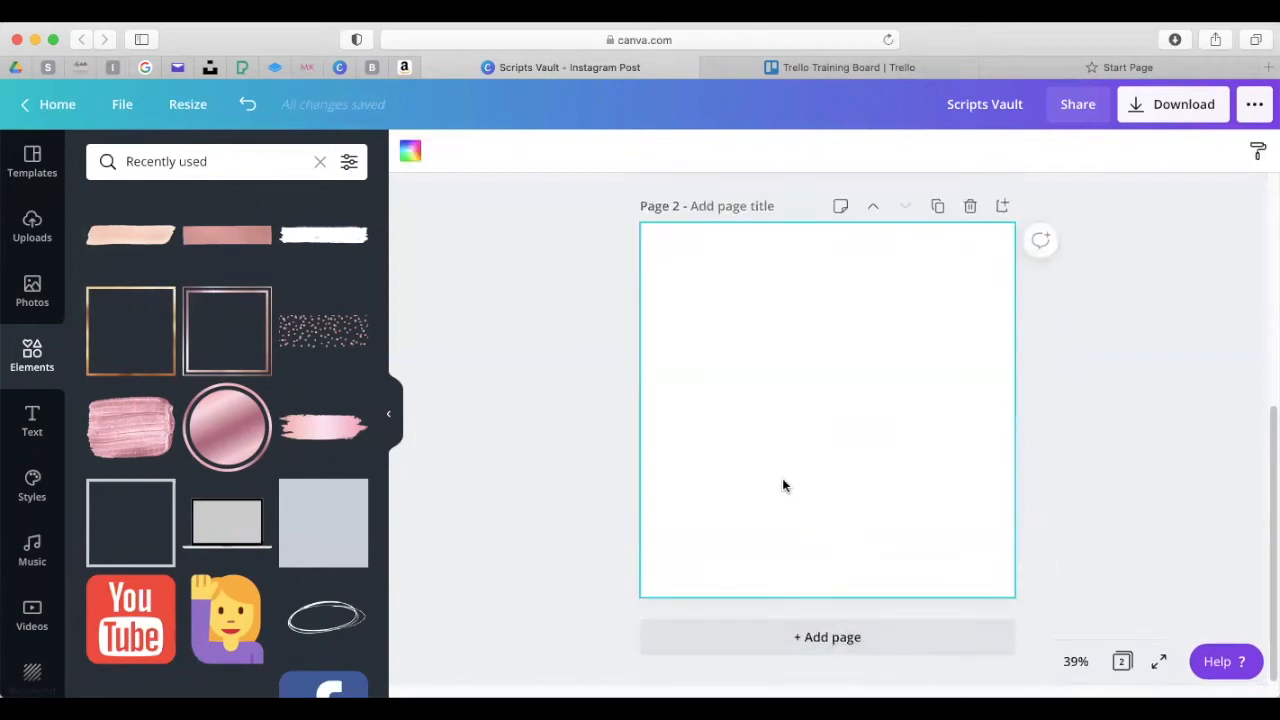
click(820, 68)
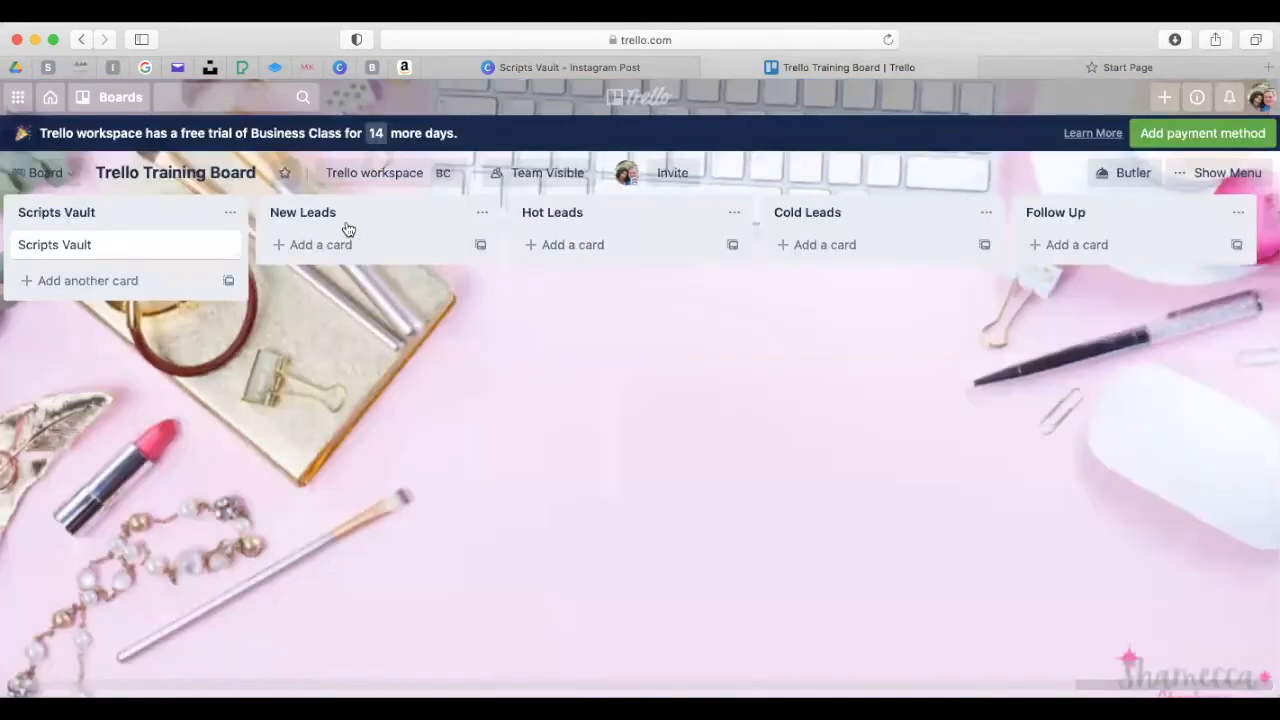
click(545, 64)
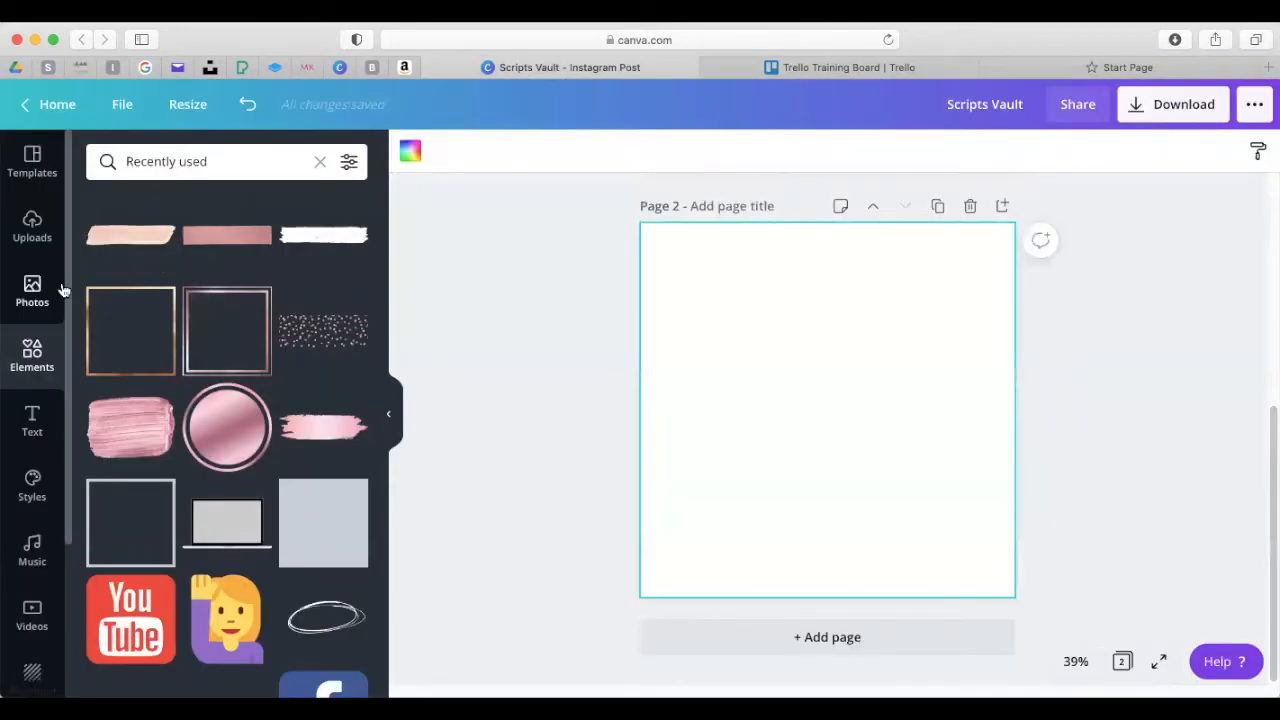
Add the recently used light marble desk photo with tulips, a coffee cup and a keyboard to page 2
click(30, 292)
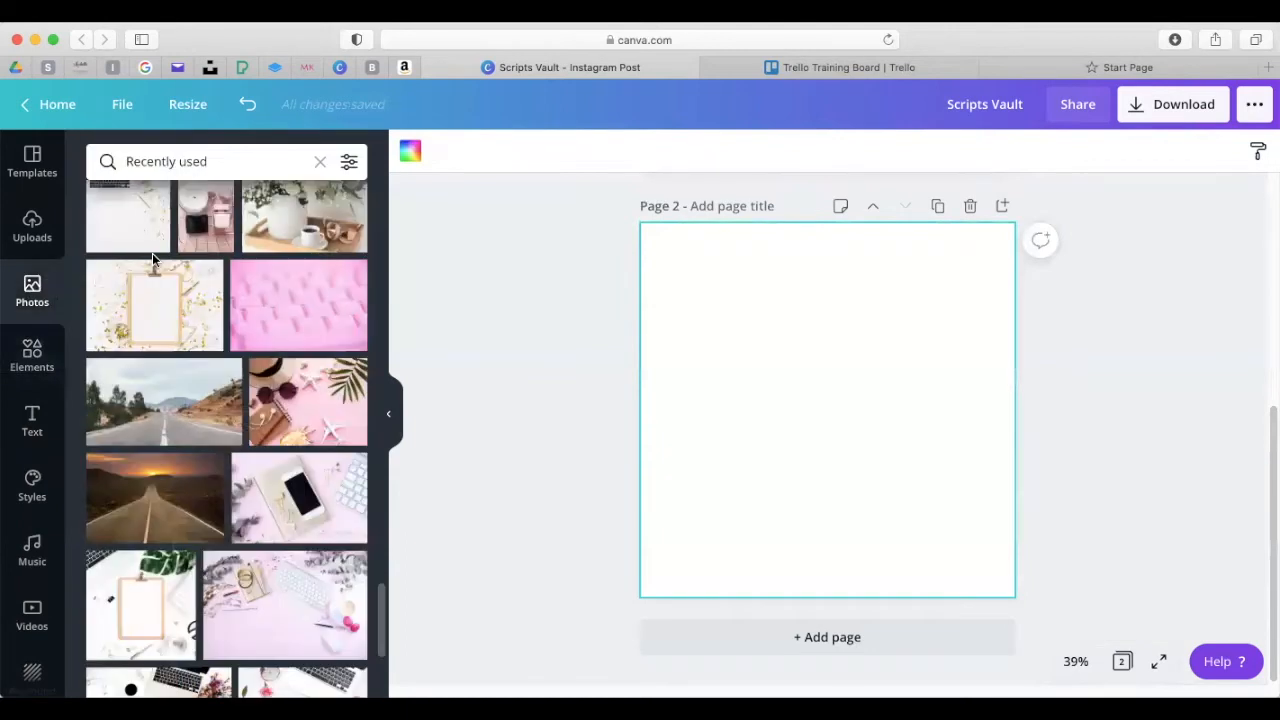
scroll(168, 274, down, 5)
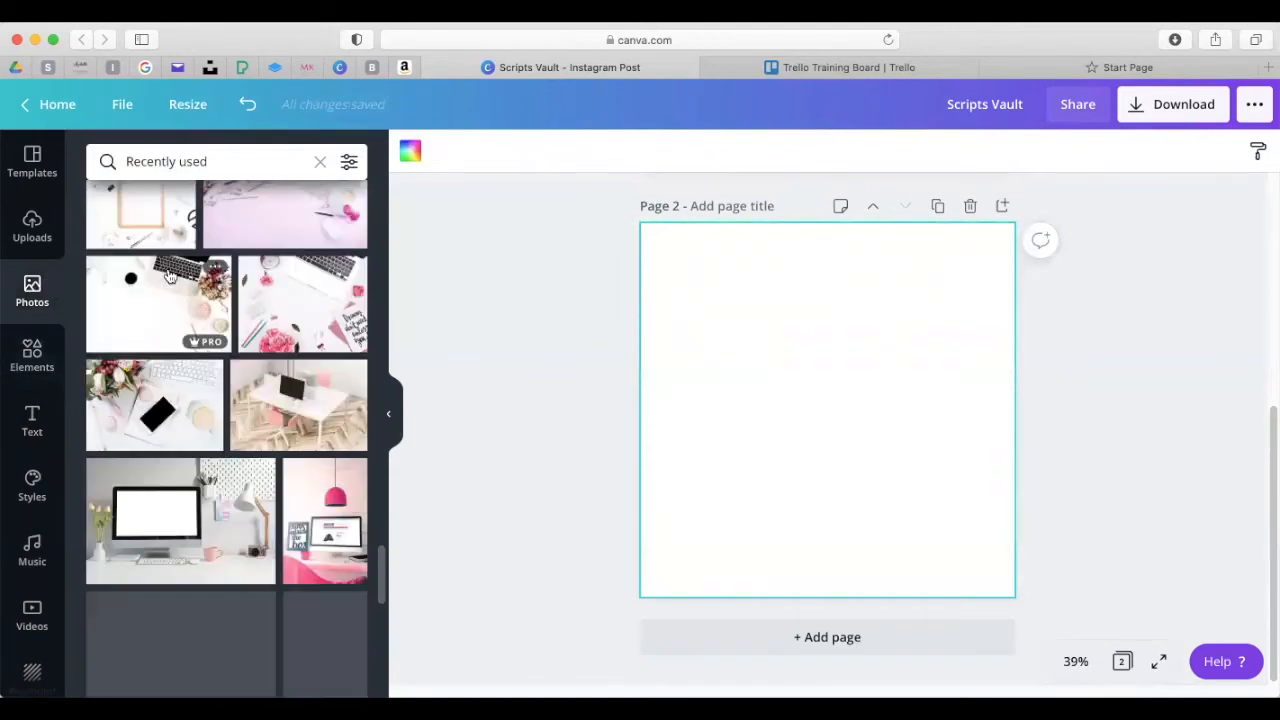
scroll(170, 300, down, 5)
scroll(170, 315, down, 3)
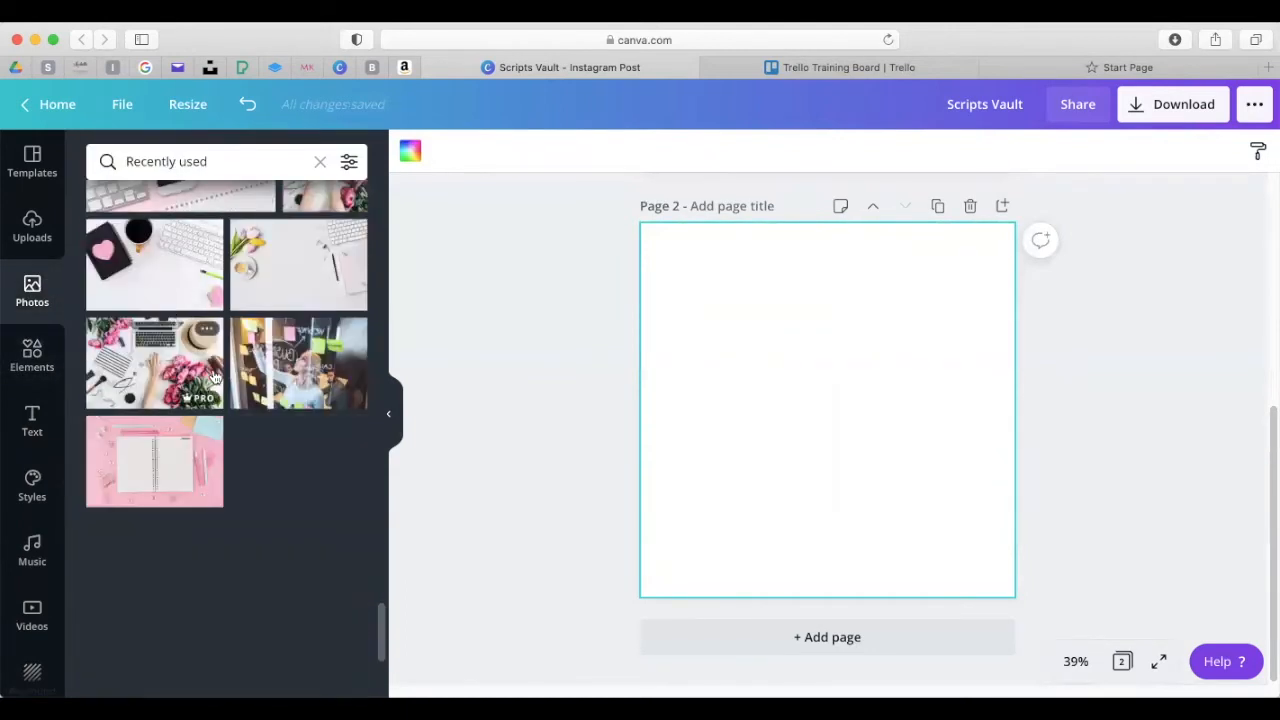
scroll(250, 370, up, 2)
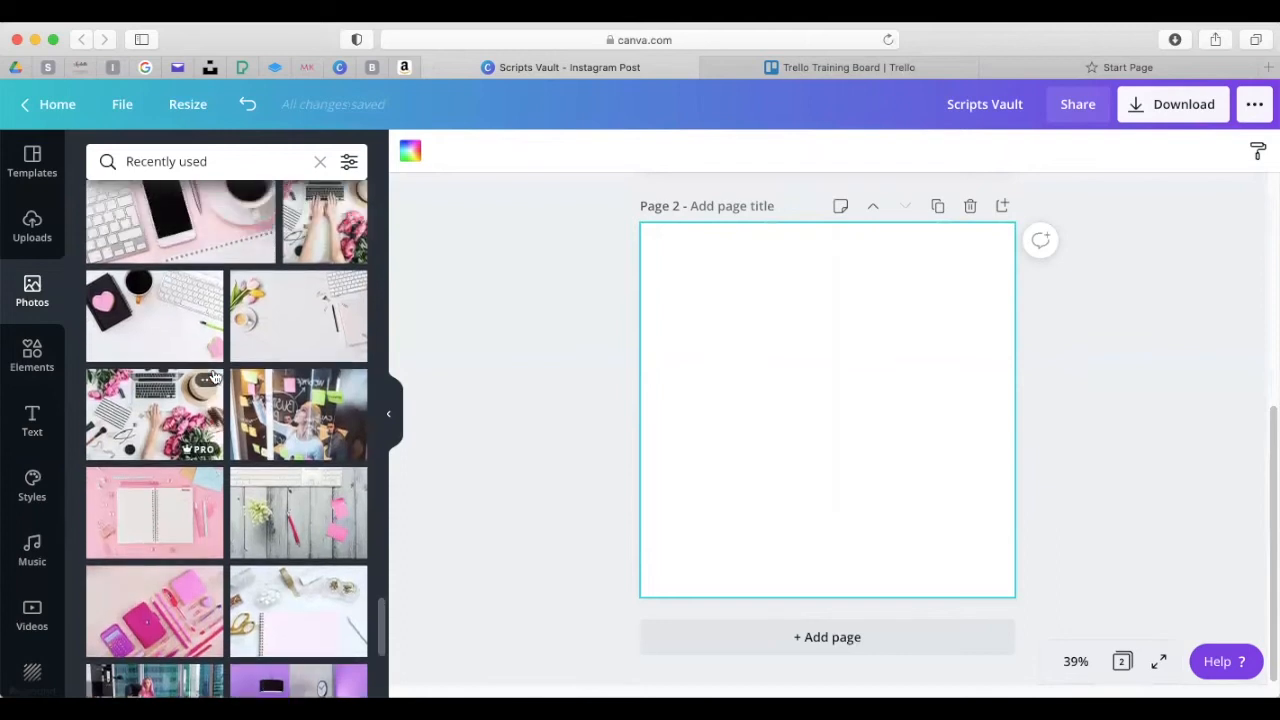
click(287, 366)
Enlarge the marble desk photo to cover all of page 2, with the tulips and cup on one edge and the keyboard on the other
drag(779, 428, 788, 352)
drag(938, 421, 1012, 472)
drag(829, 469, 818, 591)
drag(794, 543, 840, 486)
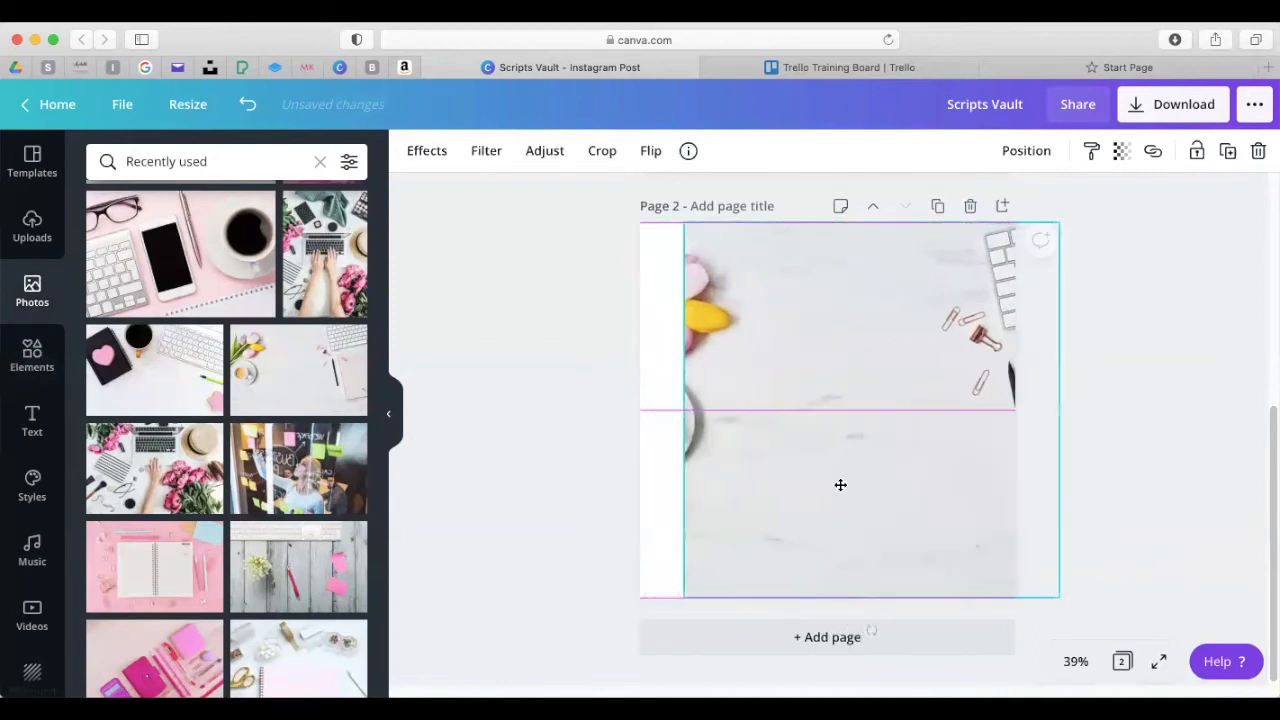
drag(677, 407, 640, 405)
drag(806, 411, 790, 409)
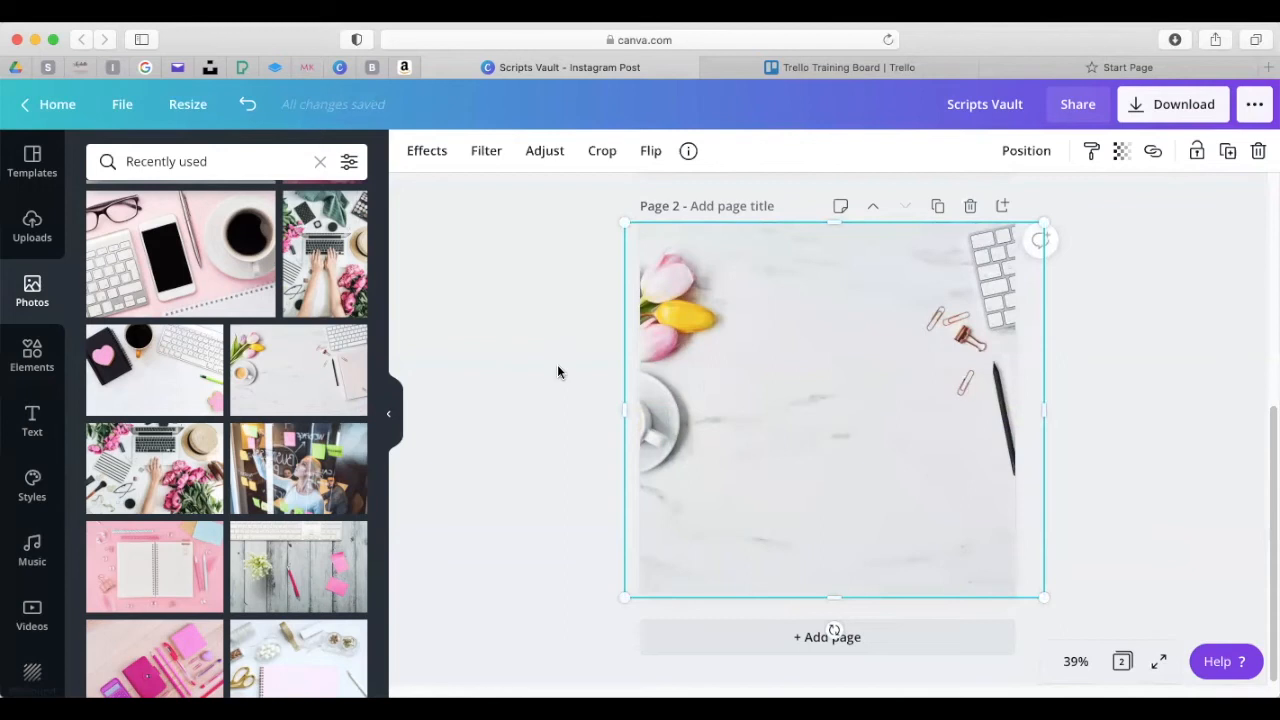
Replace the marble desk photo on page 2 with the pink open-notebook photo, enlarged to cover the whole page
key(BackSpace)
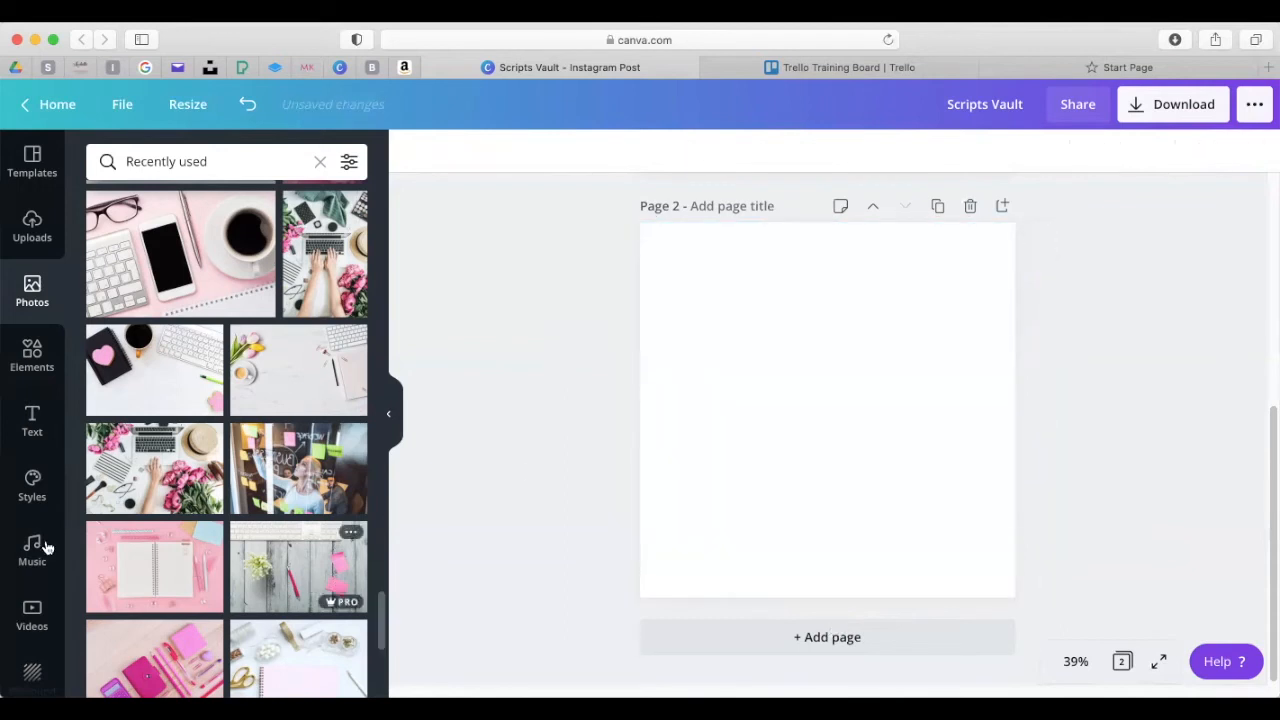
click(152, 587)
drag(857, 391, 846, 346)
drag(938, 420, 1014, 472)
drag(826, 530, 827, 597)
click(1240, 383)
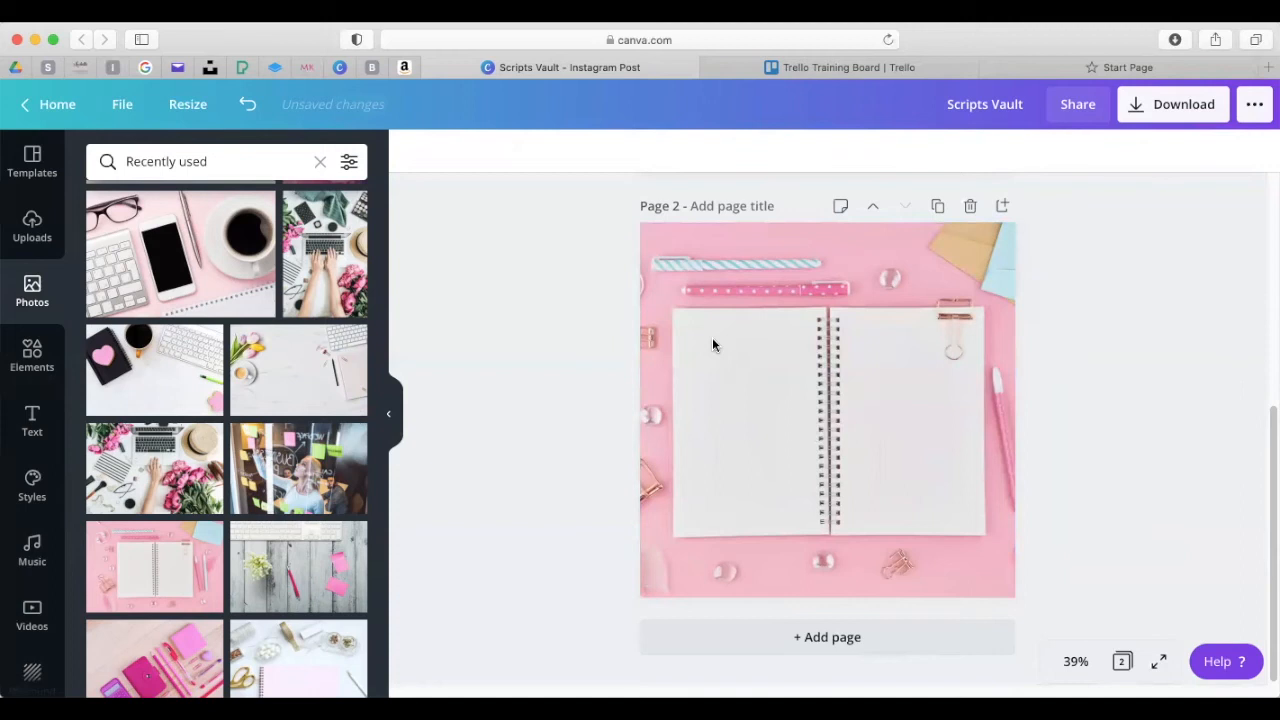
Add the recently used pink gradient brush stroke and centre it across the open notebook on page 2
click(40, 352)
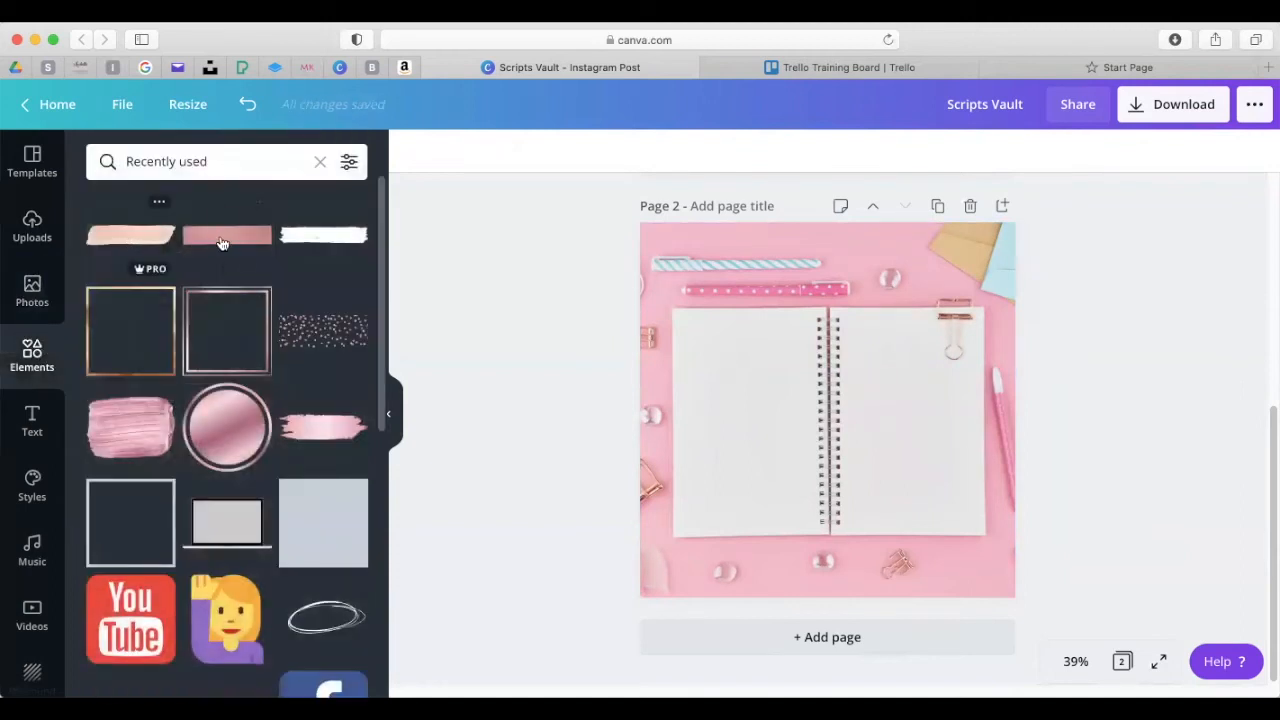
click(323, 235)
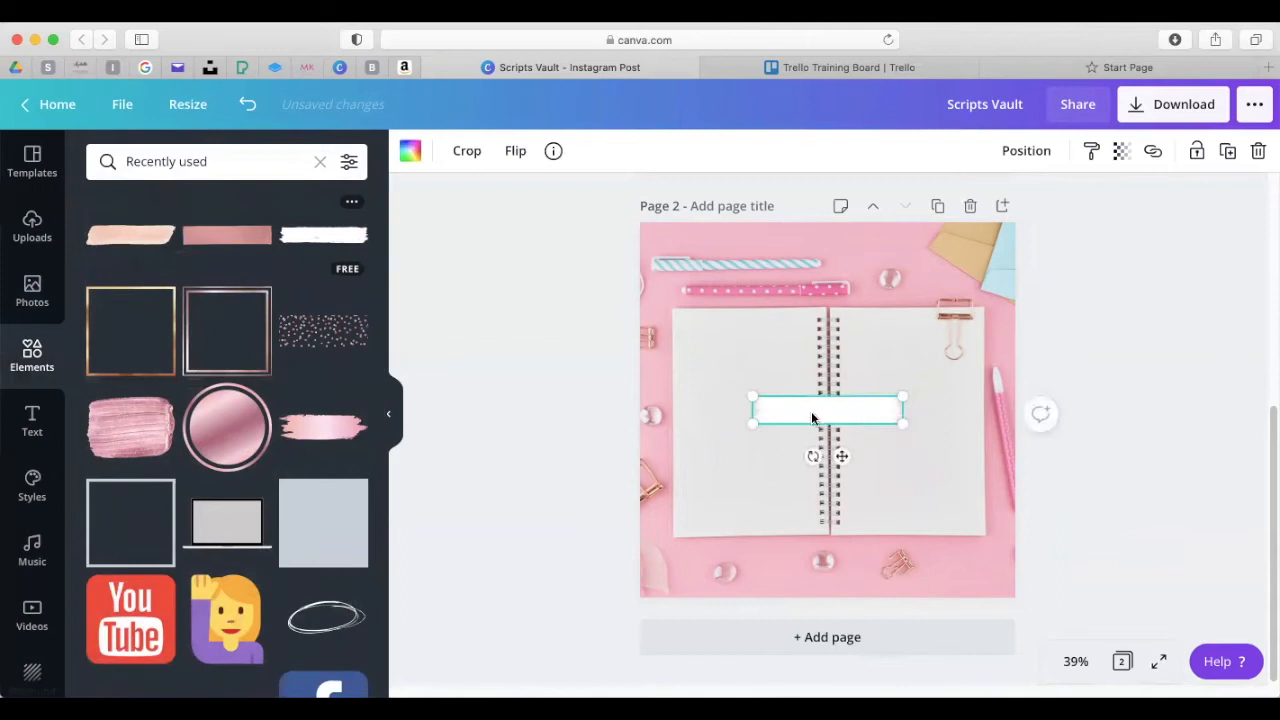
click(323, 427)
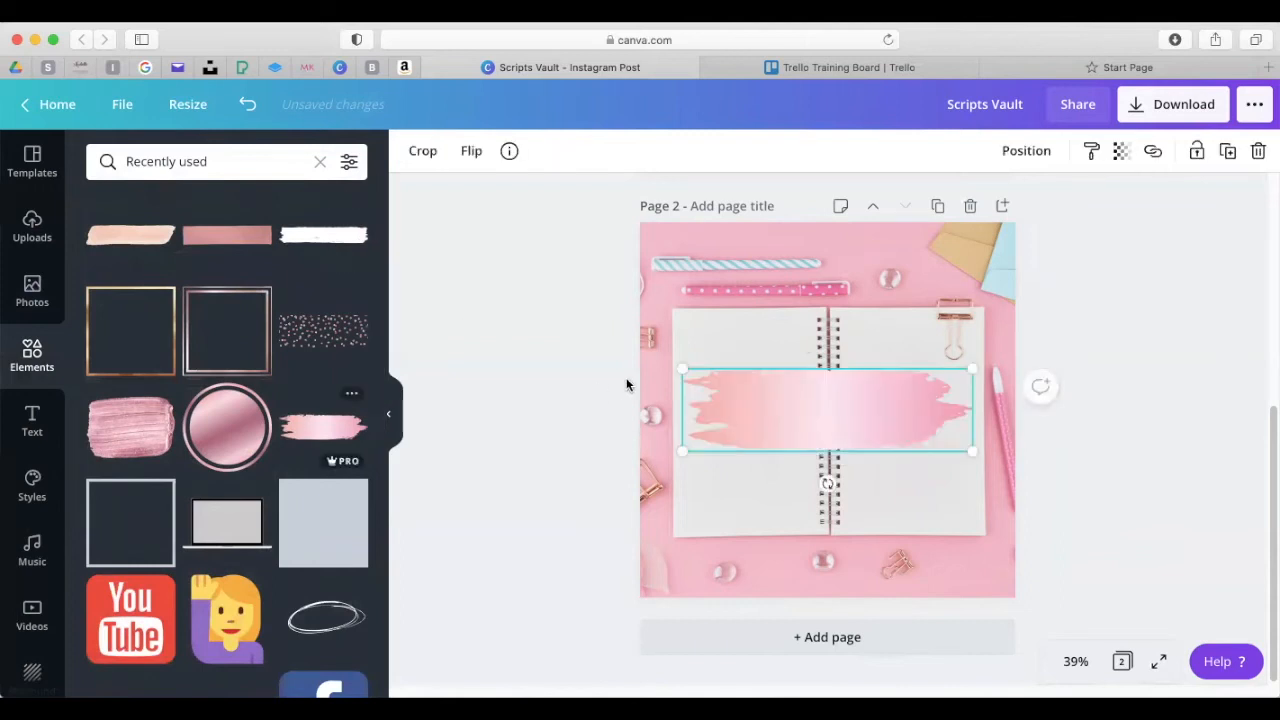
drag(966, 443, 873, 409)
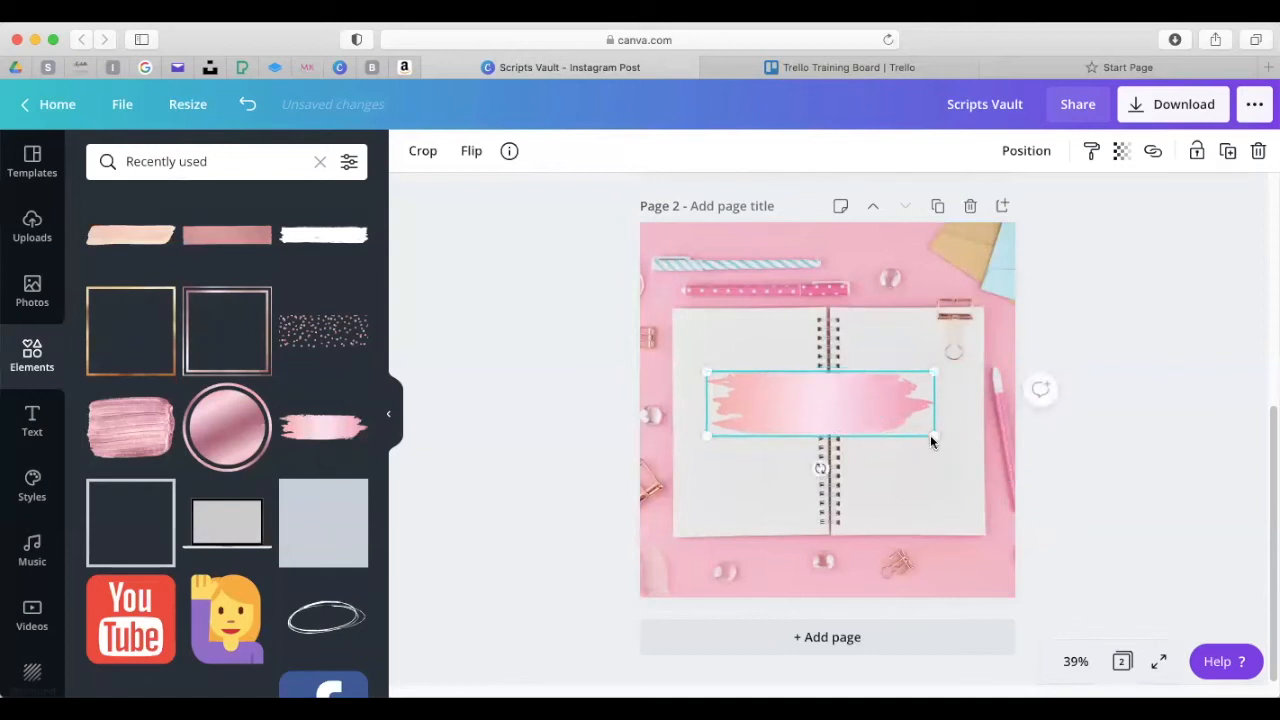
drag(960, 456, 983, 471)
drag(886, 400, 866, 403)
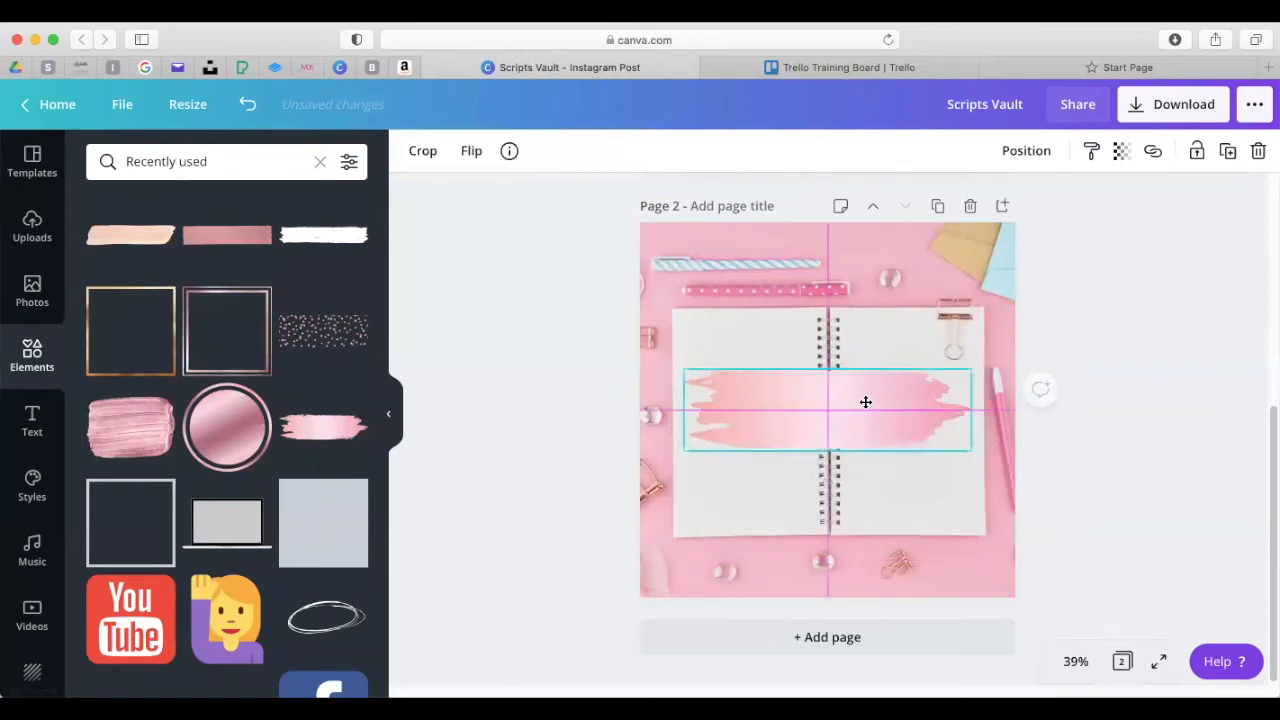
Check the list names on the Trello board, and duplicate the Scripts Vault title onto the brush stroke on page 2
click(944, 73)
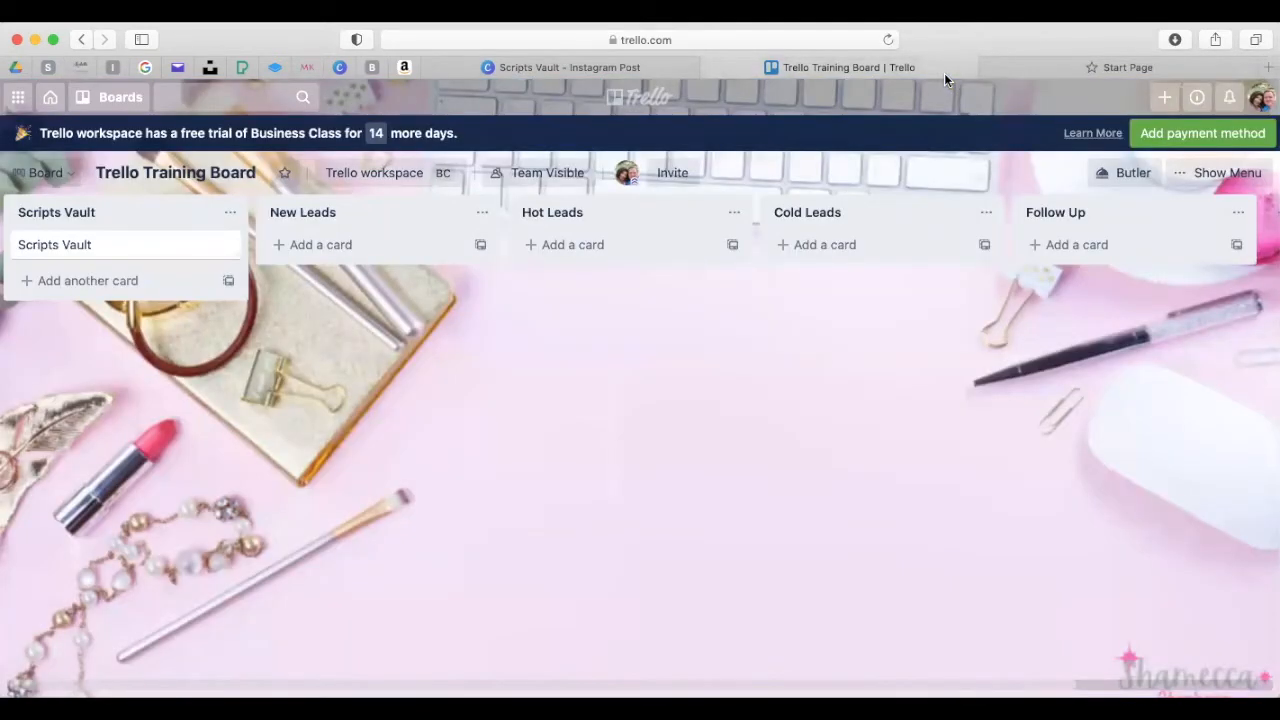
click(570, 67)
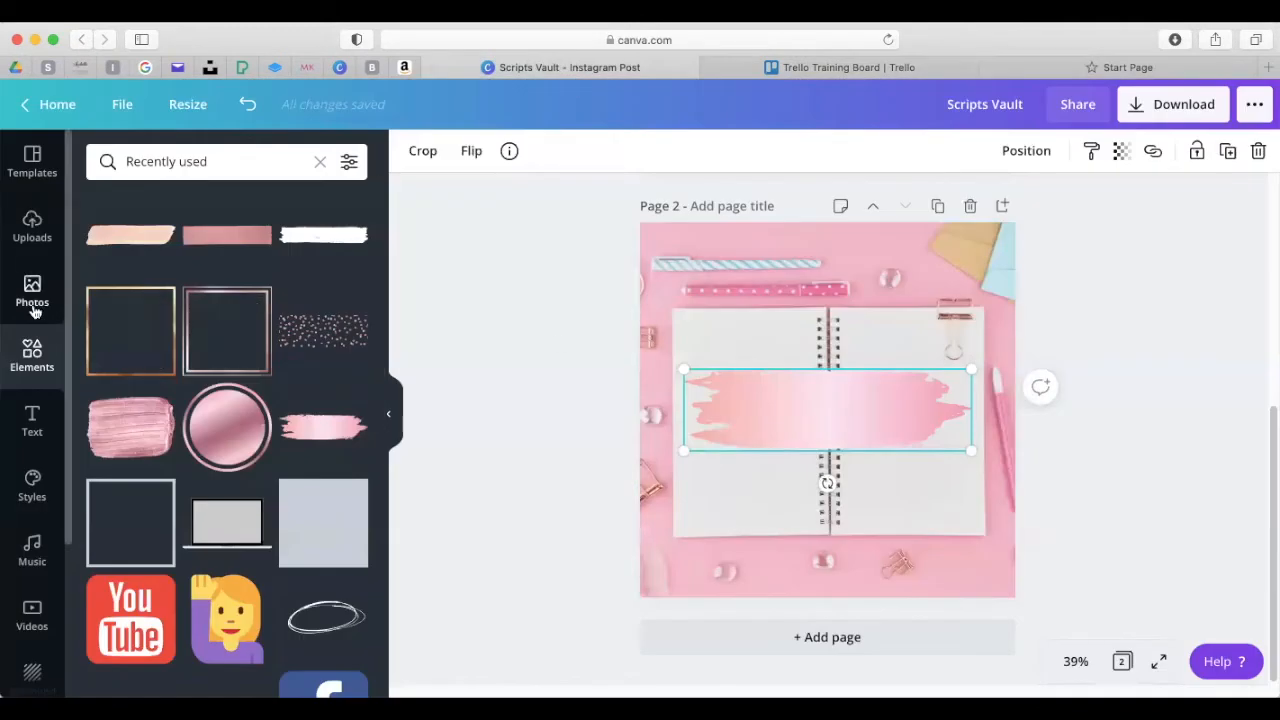
scroll(726, 320, up, 3)
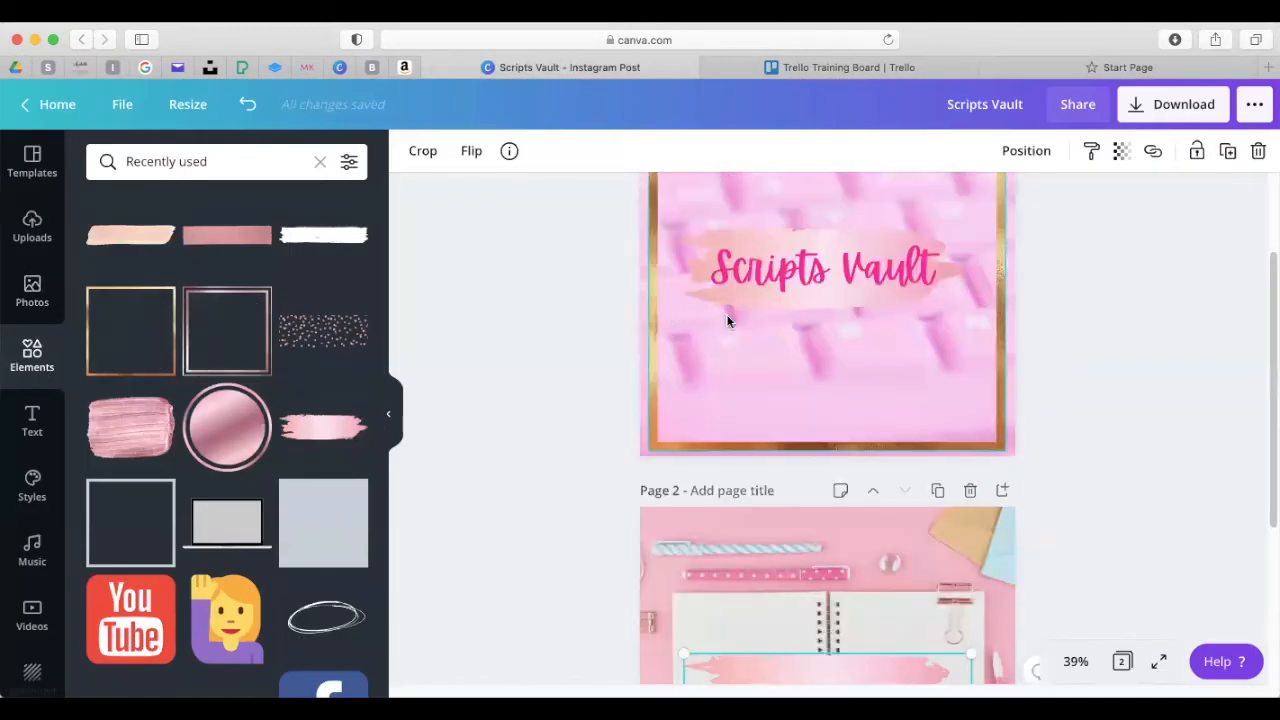
click(848, 252)
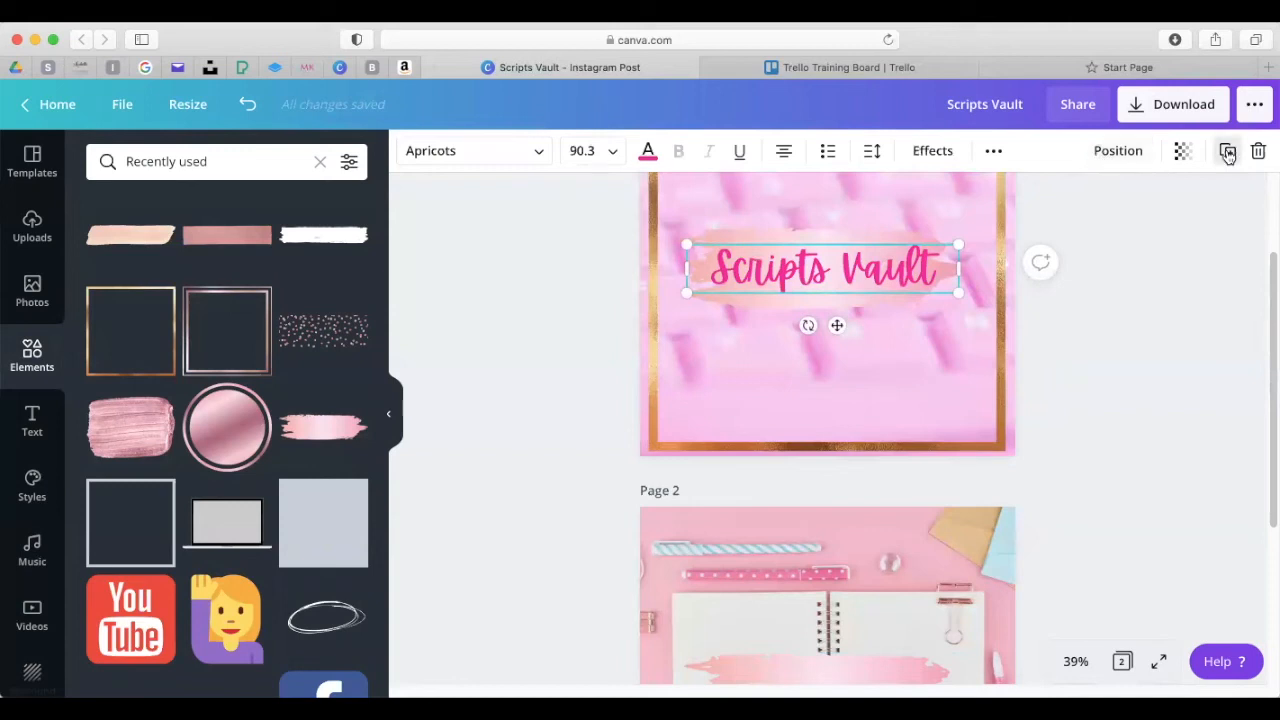
scroll(880, 258, down, 1)
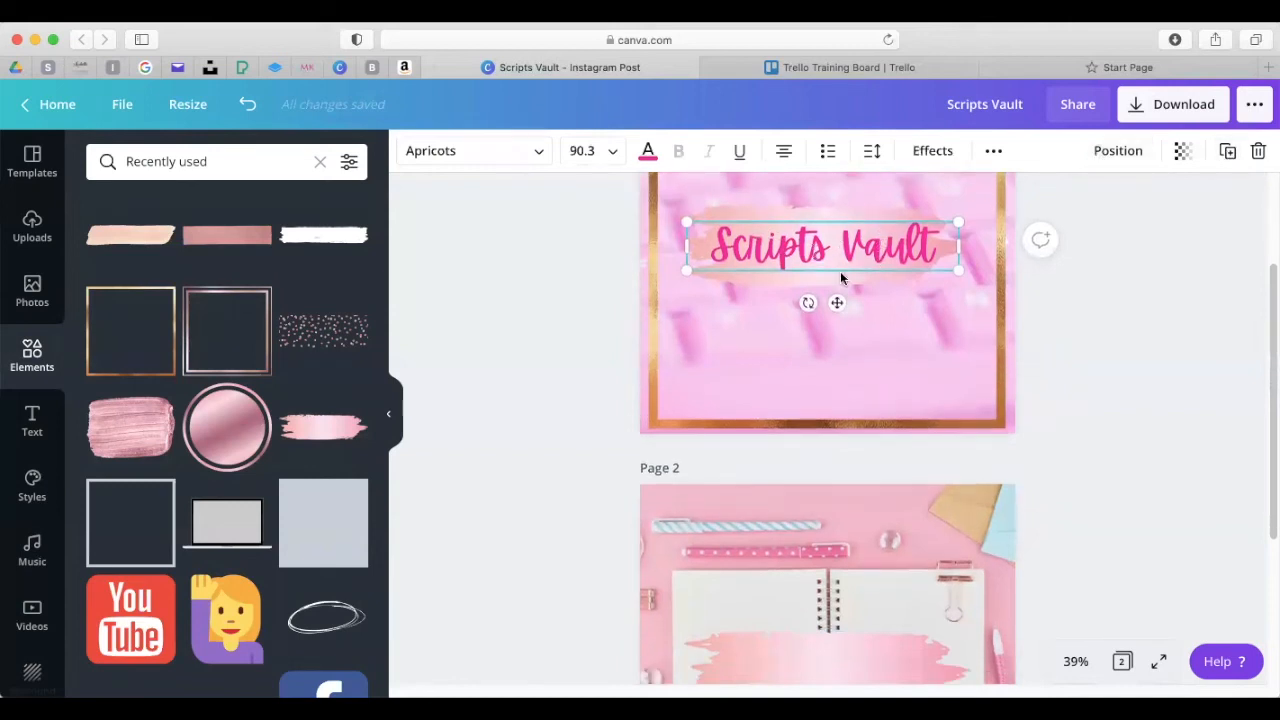
click(1226, 151)
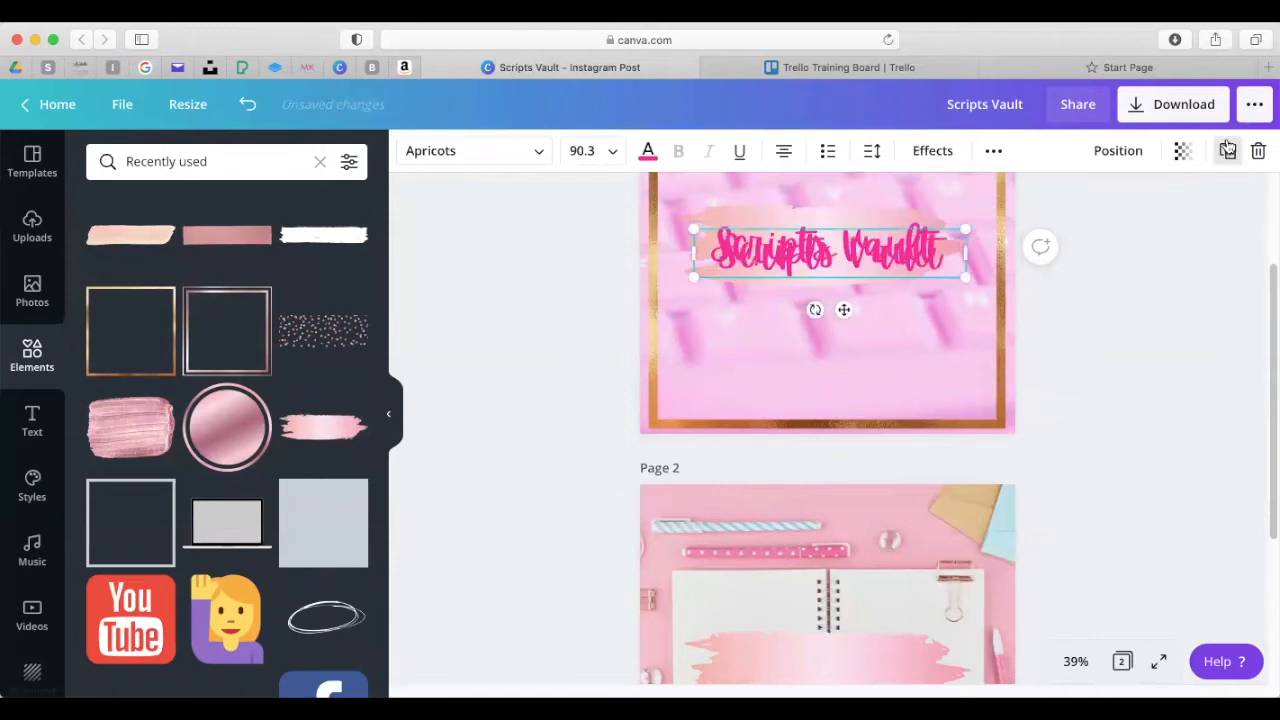
scroll(908, 287, down, 1)
drag(843, 280, 822, 637)
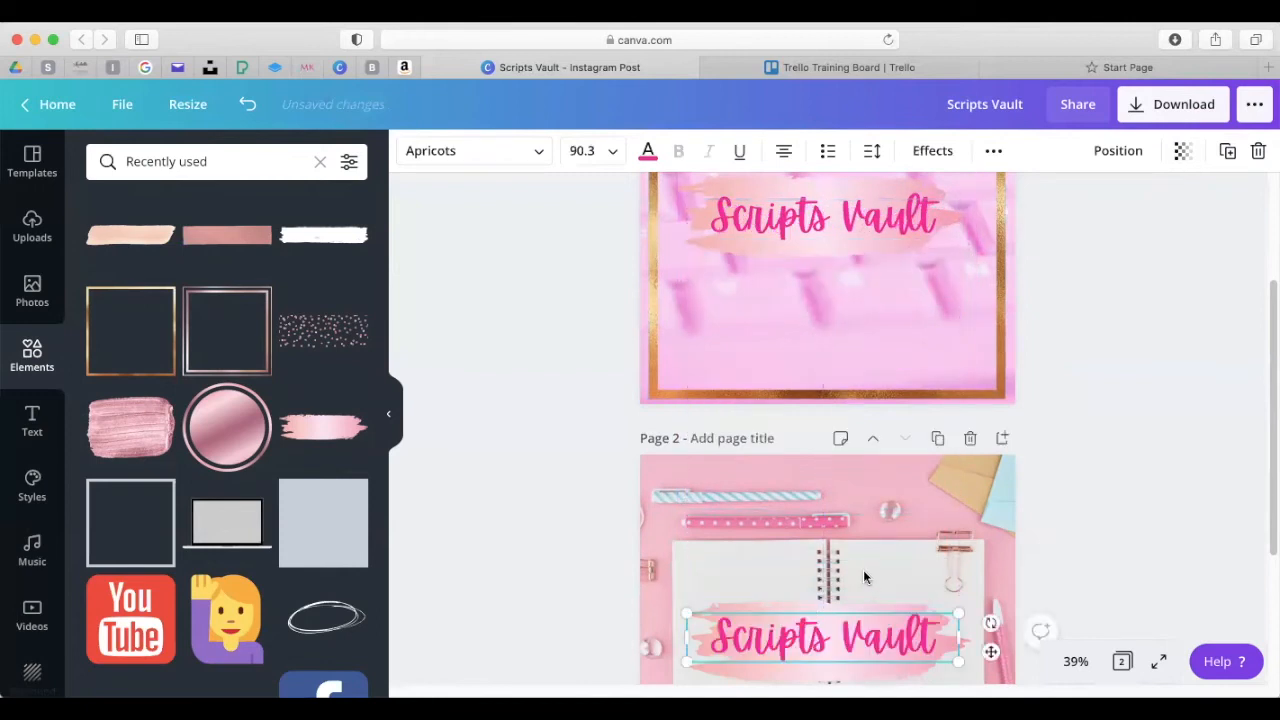
Replace the text of the copied title on page 2 with "New Leads"
scroll(865, 552, down, 5)
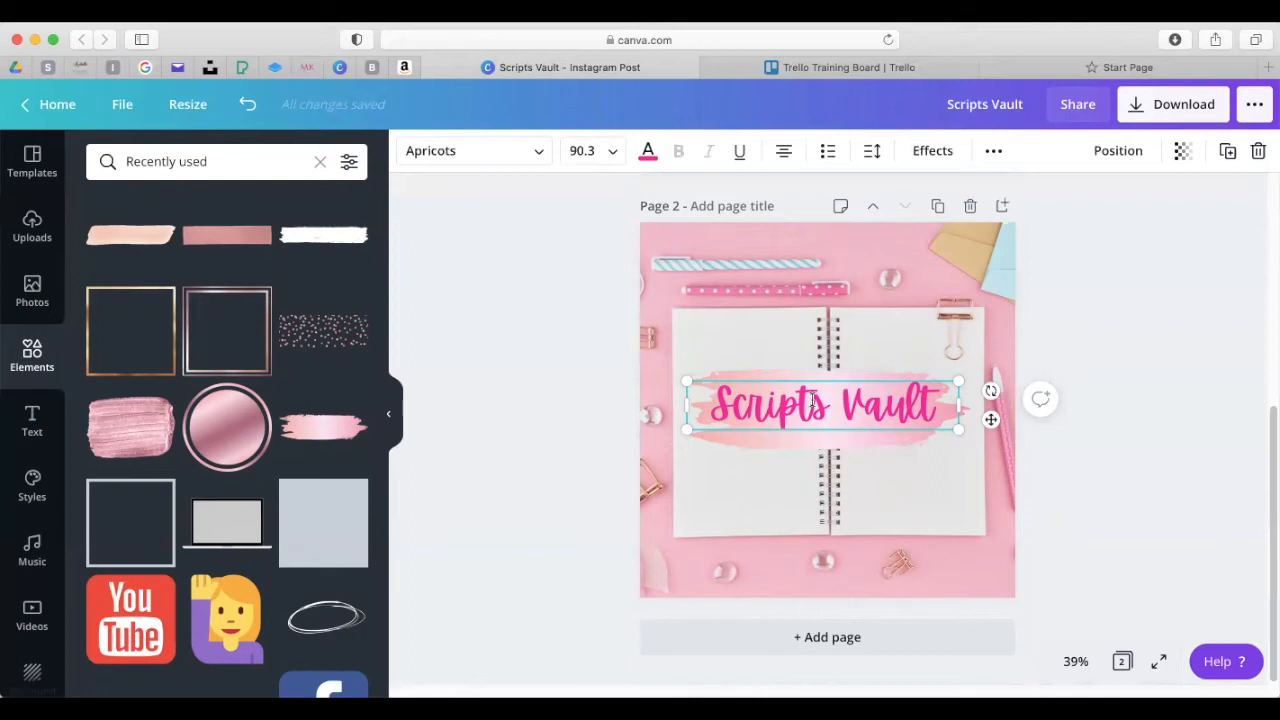
text(New)
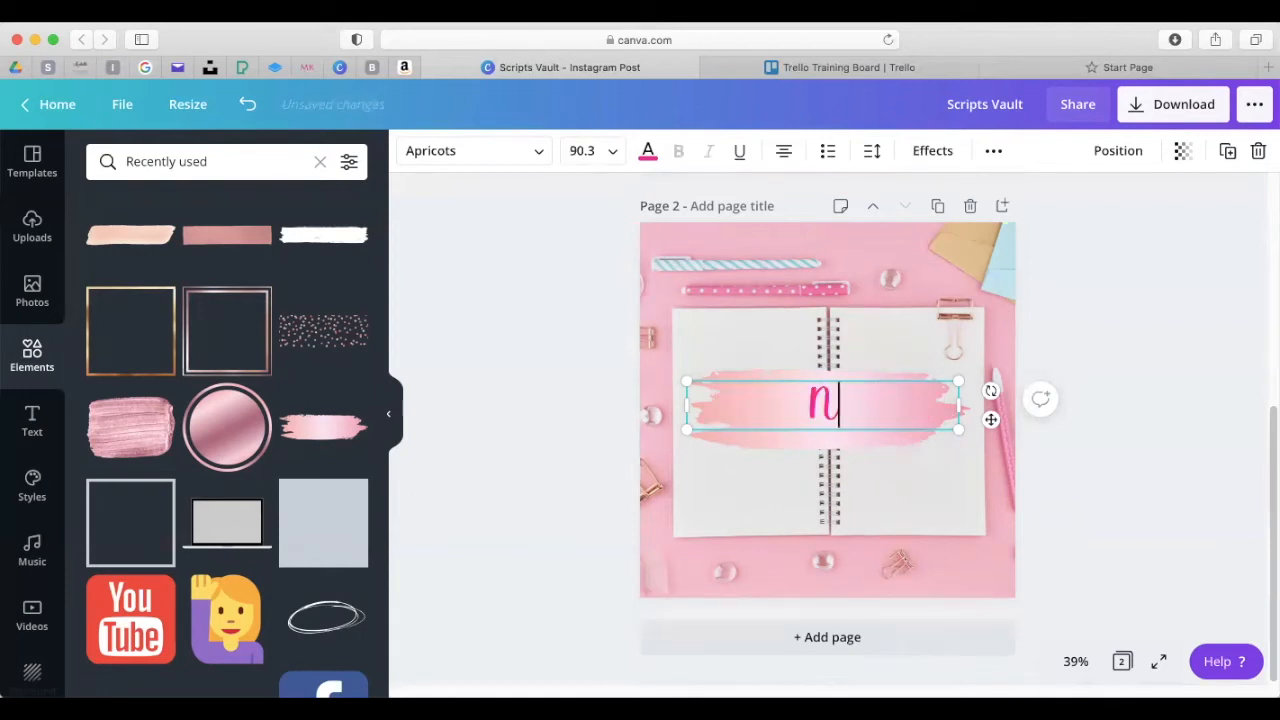
key(BackSpace)
key(BackSpace)
key(BackSpace)
text(New Leads)
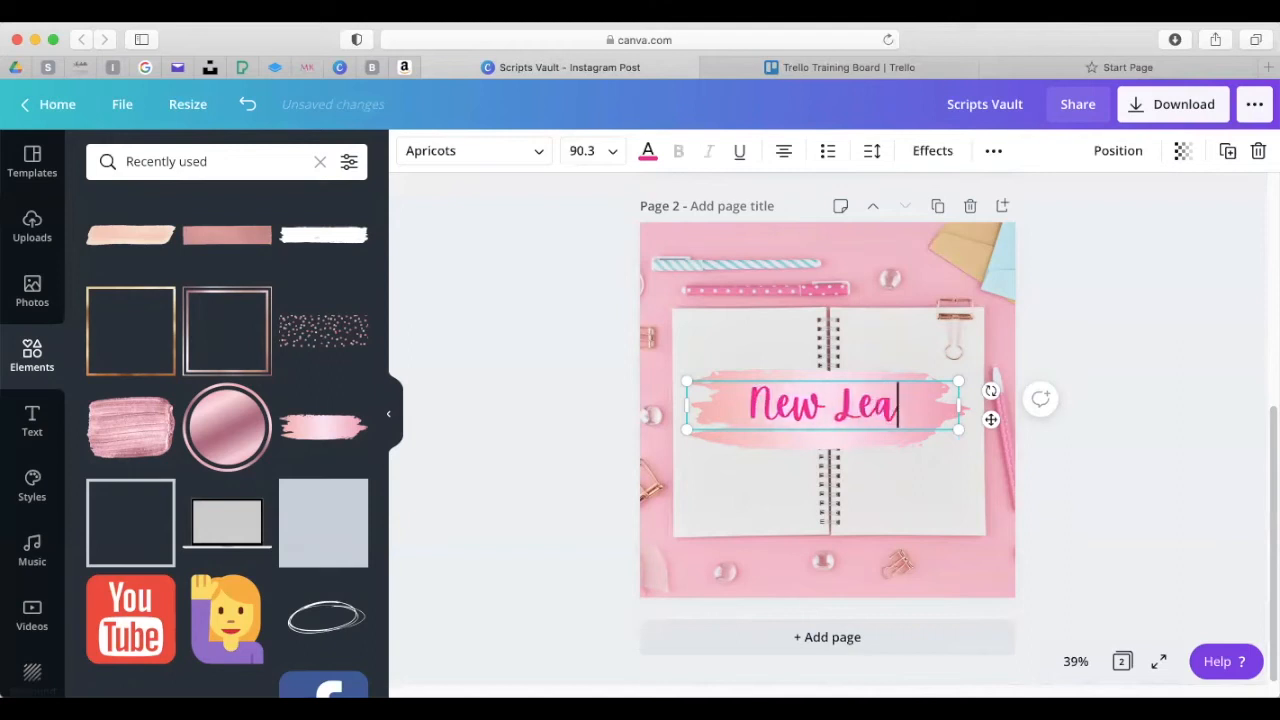
click(480, 160)
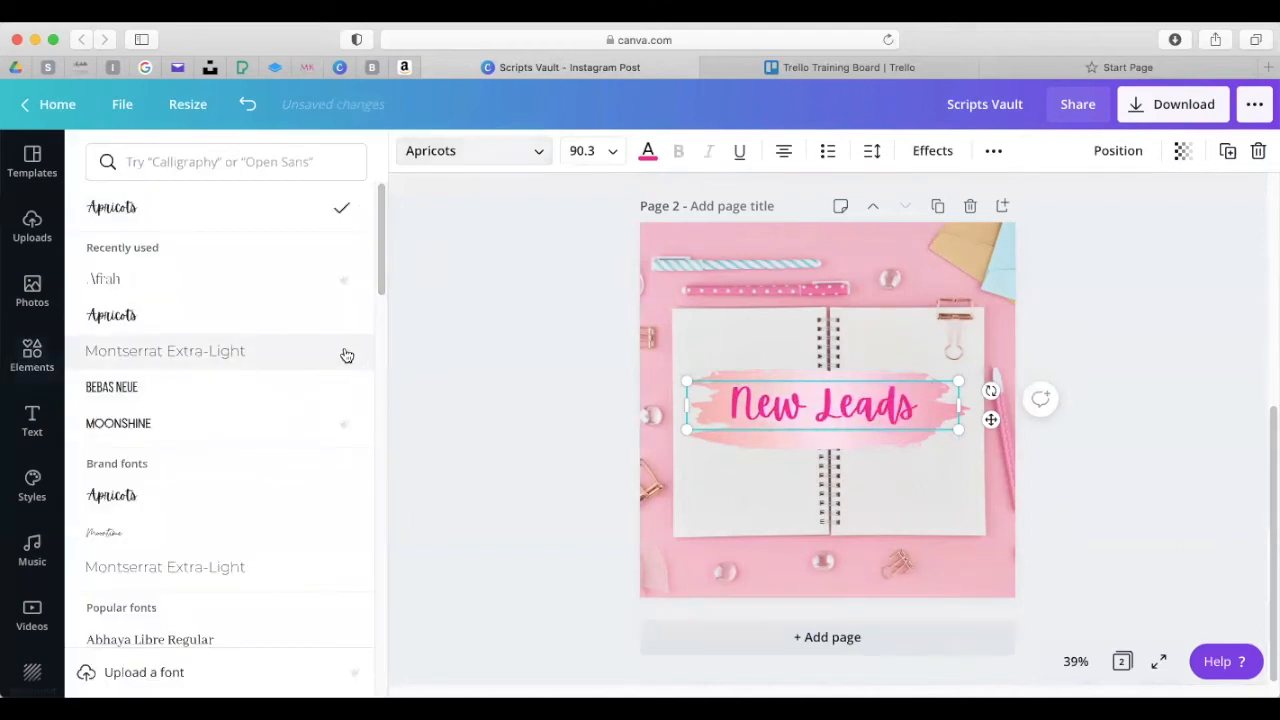
scroll(286, 477, down, 3)
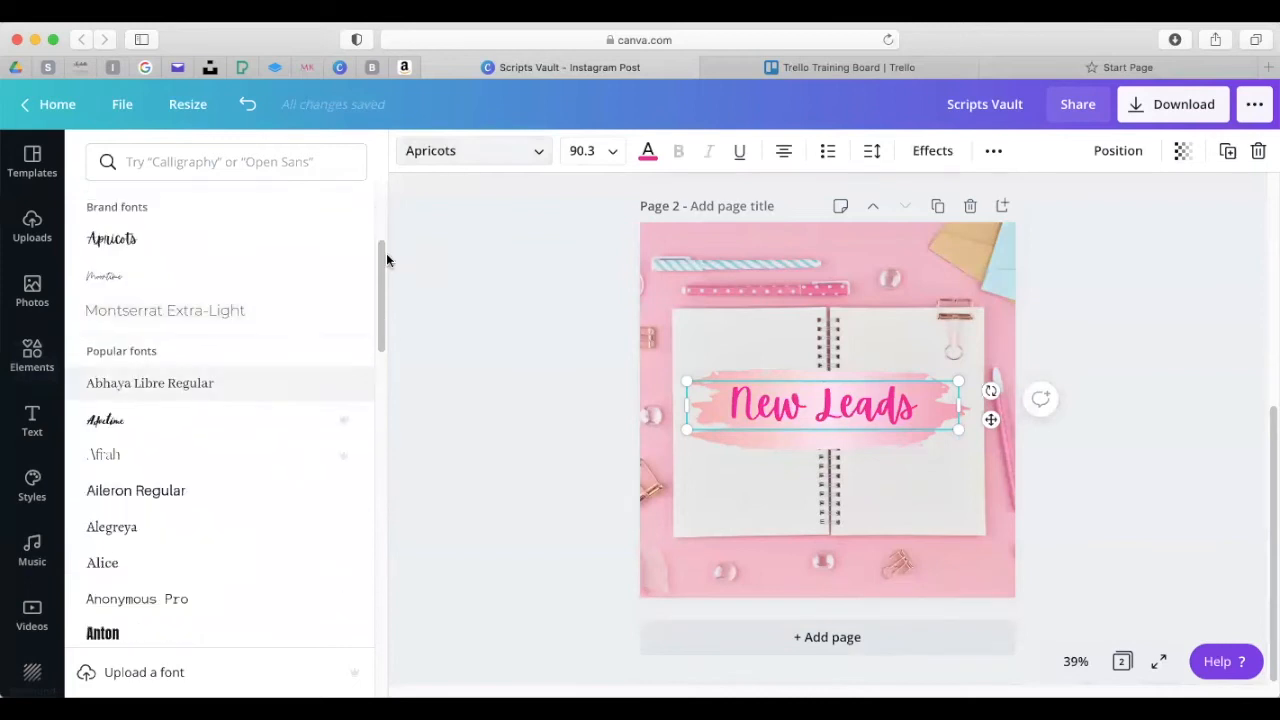
click(500, 152)
click(931, 509)
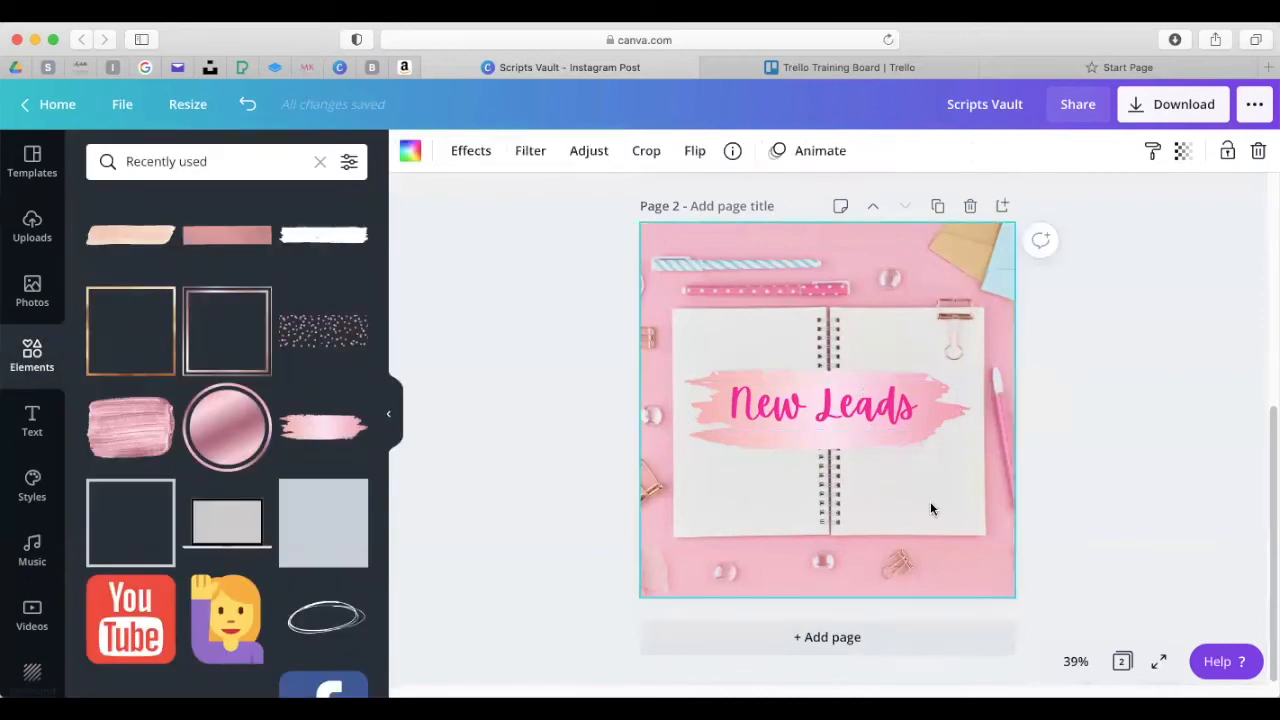
Add a blank third page, and duplicate the gold square frame from page 1 onto page 2 just inside its edges
click(820, 636)
scroll(752, 410, up, 5)
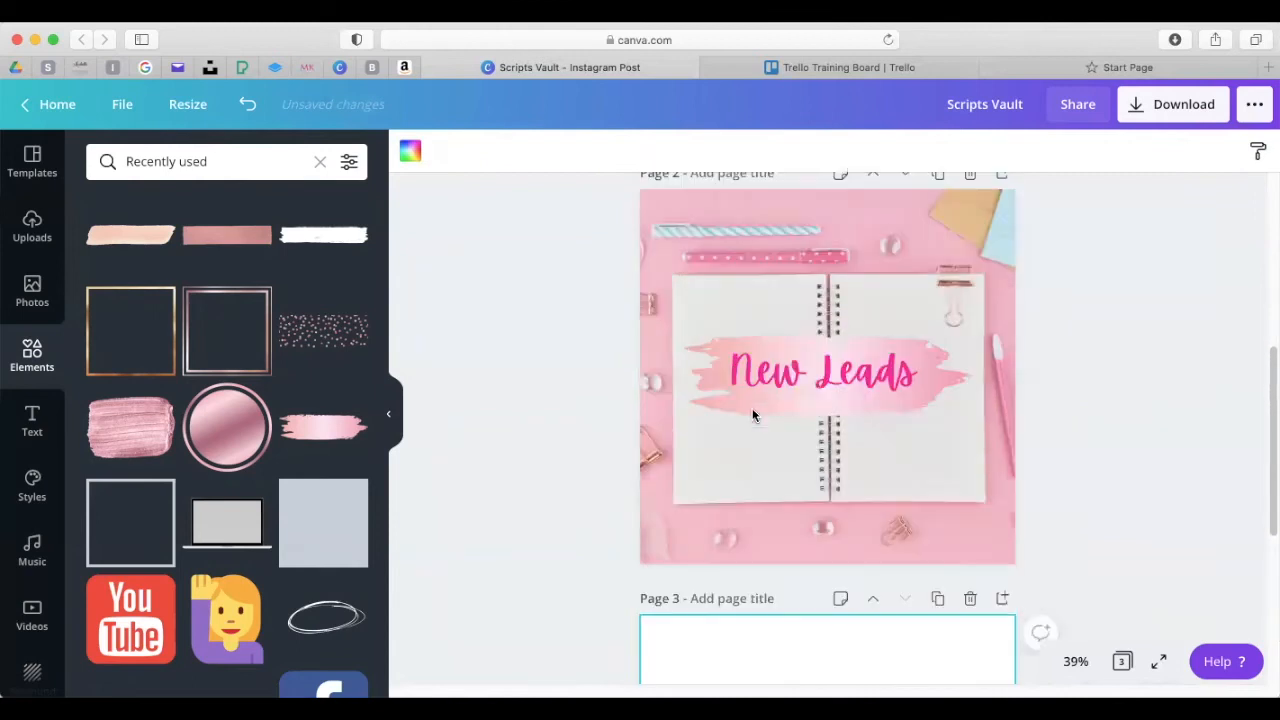
scroll(752, 408, up, 4)
click(826, 350)
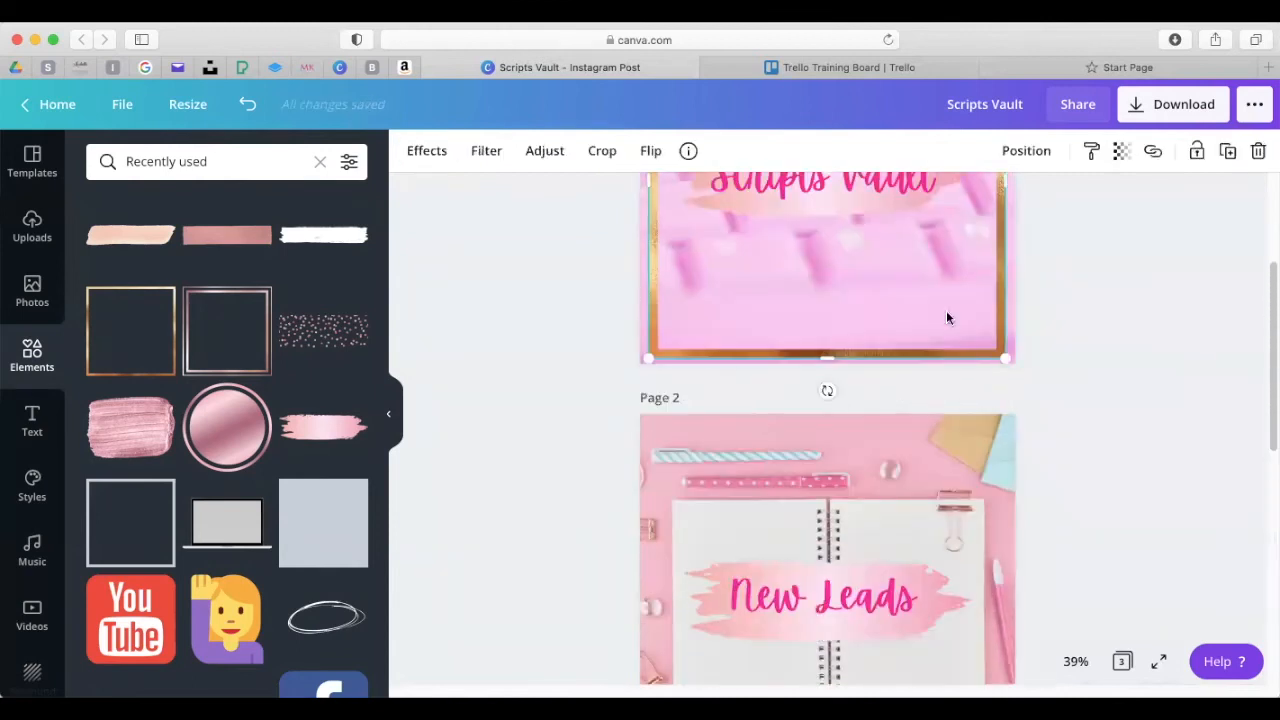
click(1228, 151)
drag(896, 262, 887, 684)
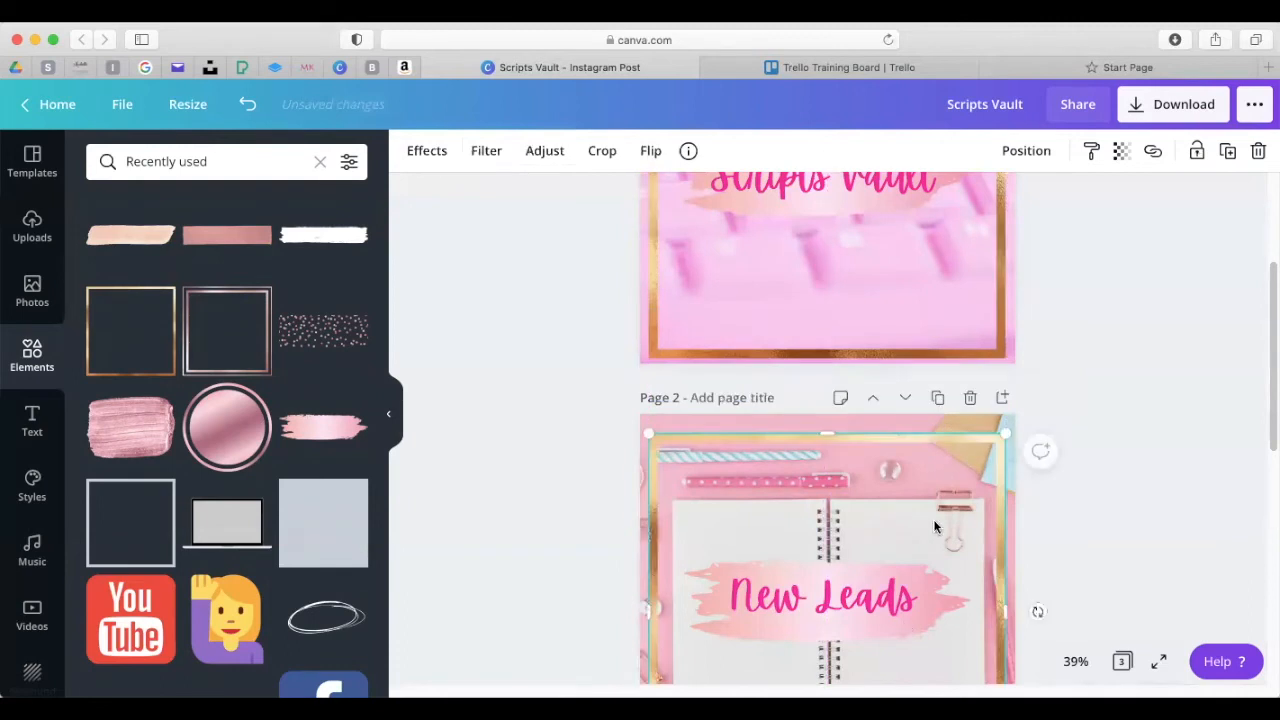
scroll(932, 523, down, 5)
scroll(928, 478, up, 2)
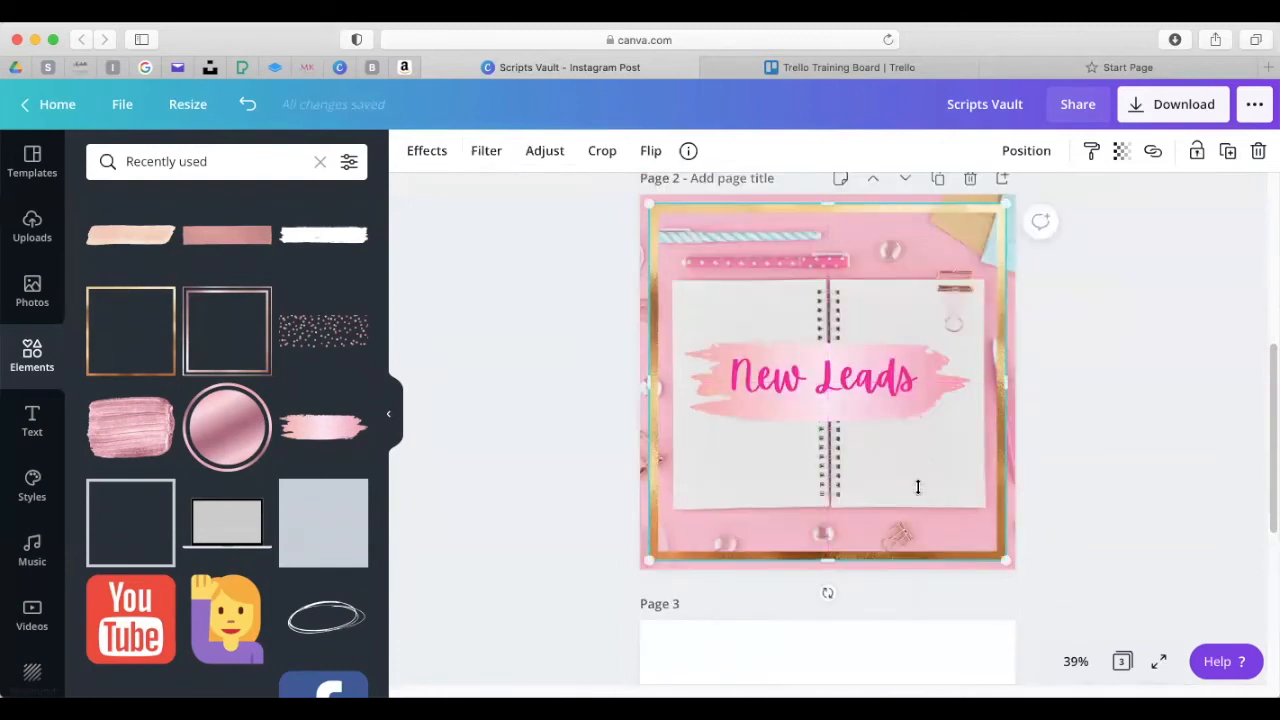
Add the recently used pink desk photo with phone, keyboard and coffee cup to page 3, enlarged to cover the page
scroll(918, 487, down, 2)
click(829, 586)
click(32, 292)
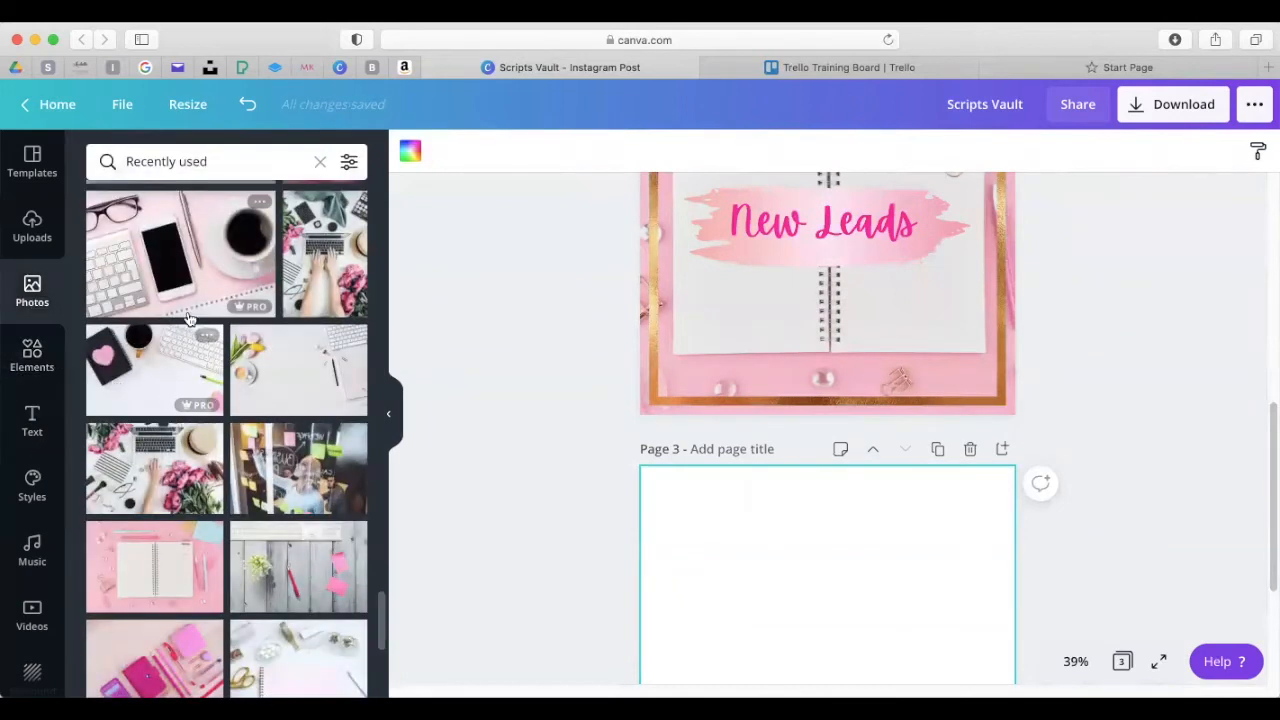
scroll(192, 315, up, 3)
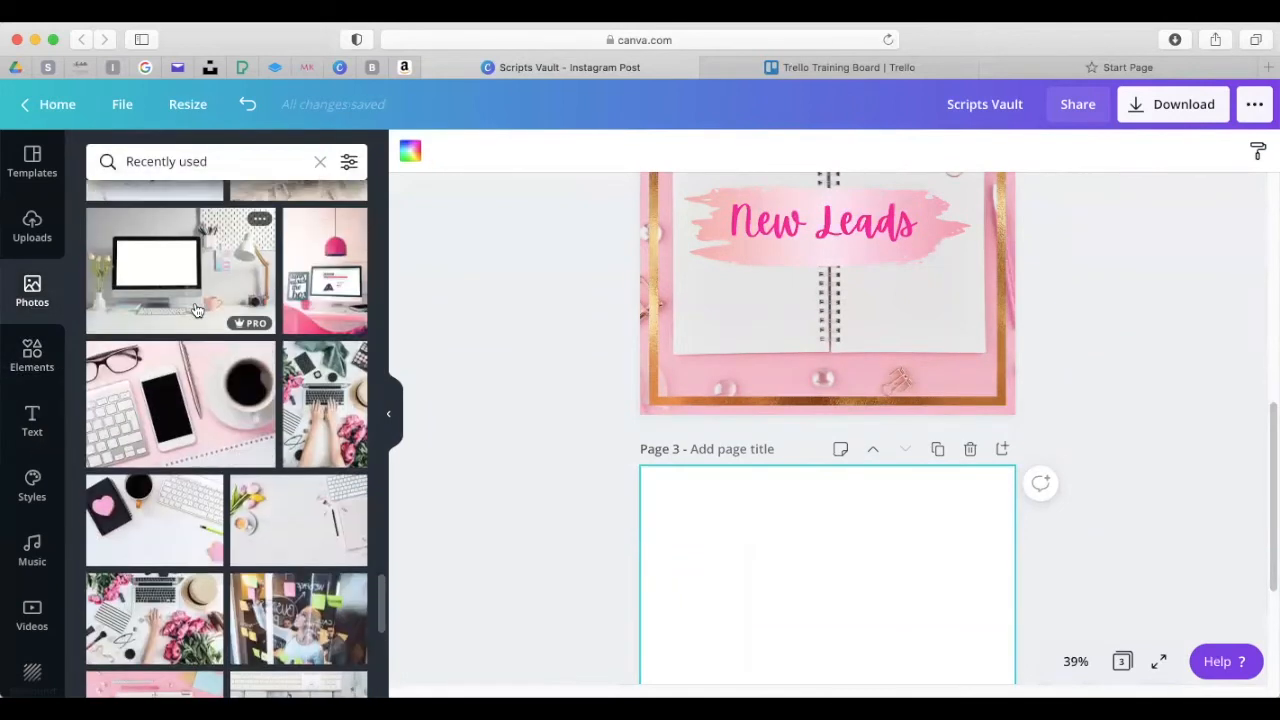
click(180, 405)
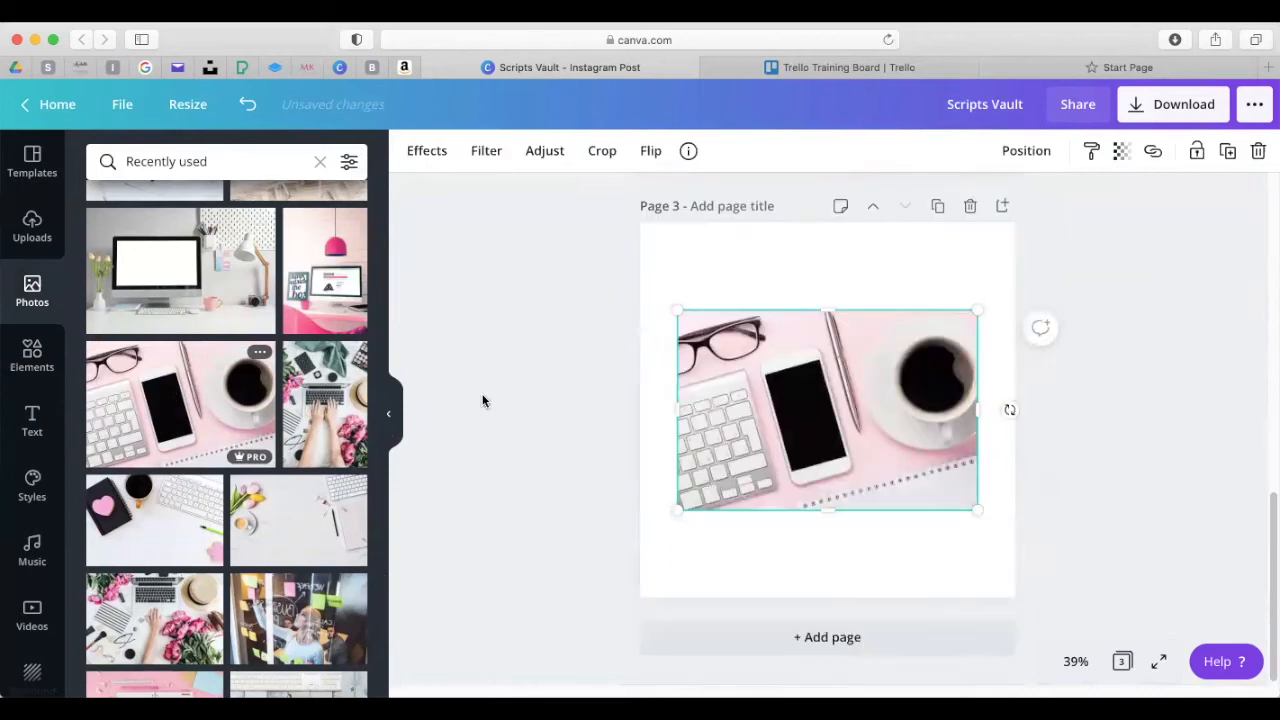
drag(845, 395, 807, 307)
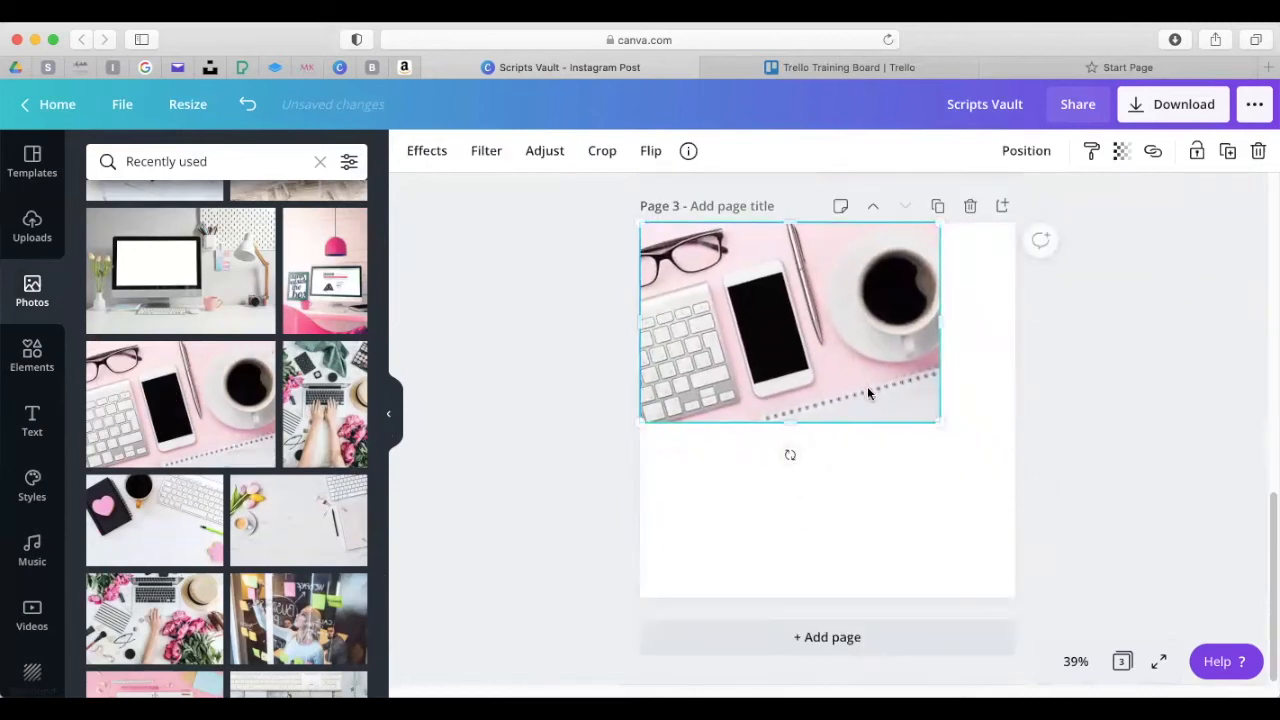
drag(950, 438, 993, 493)
drag(856, 467, 826, 598)
Check the list names on the Trello board, and add the pink gradient brush stroke across the middle of page 3
click(818, 69)
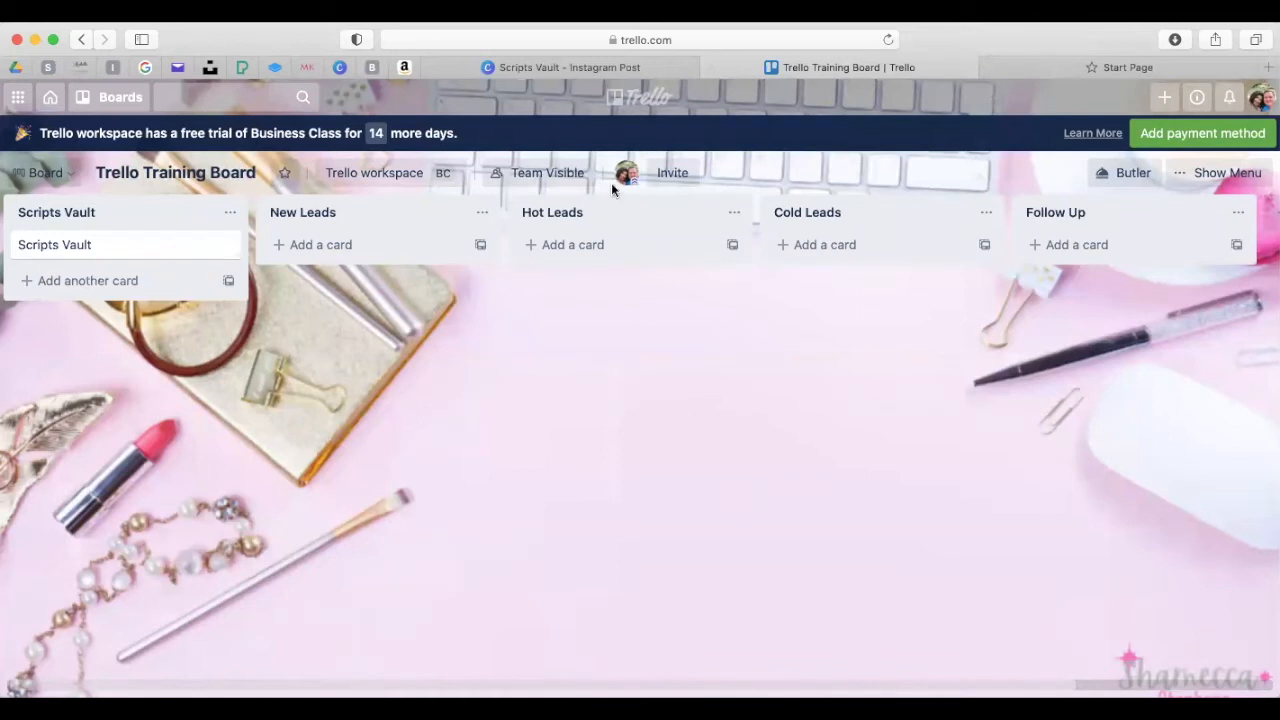
click(476, 70)
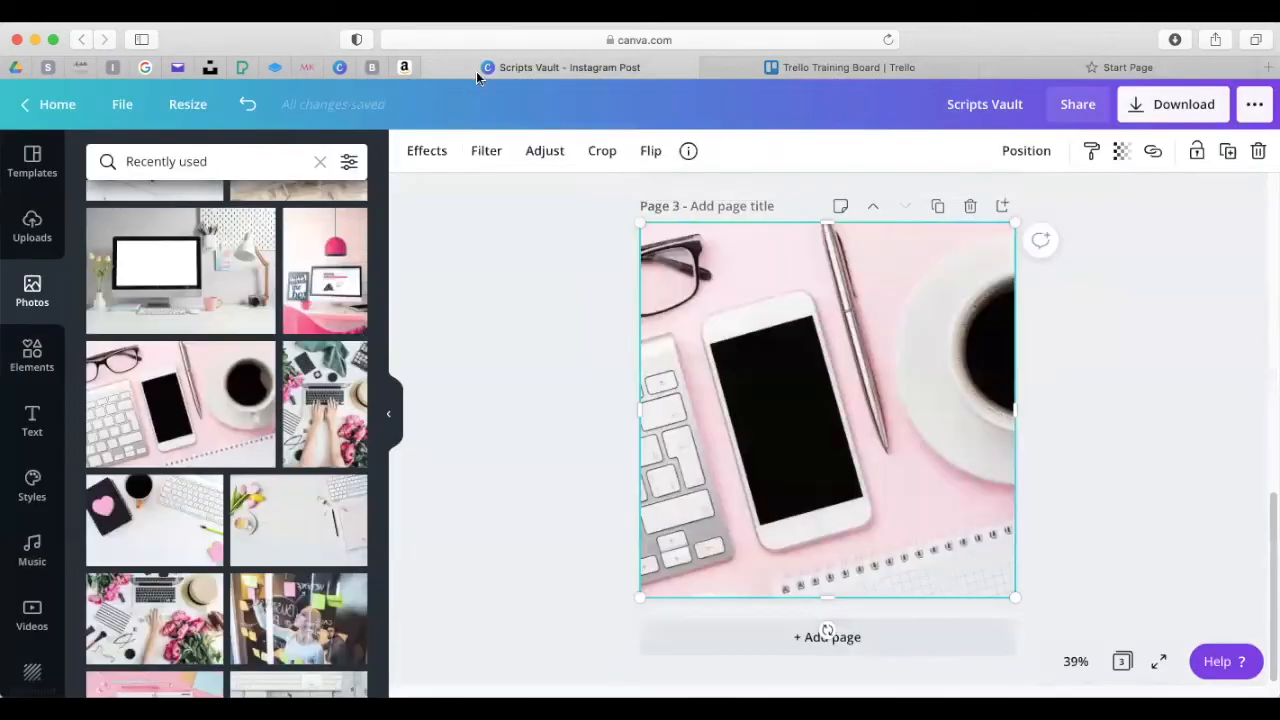
scroll(186, 330, down, 2)
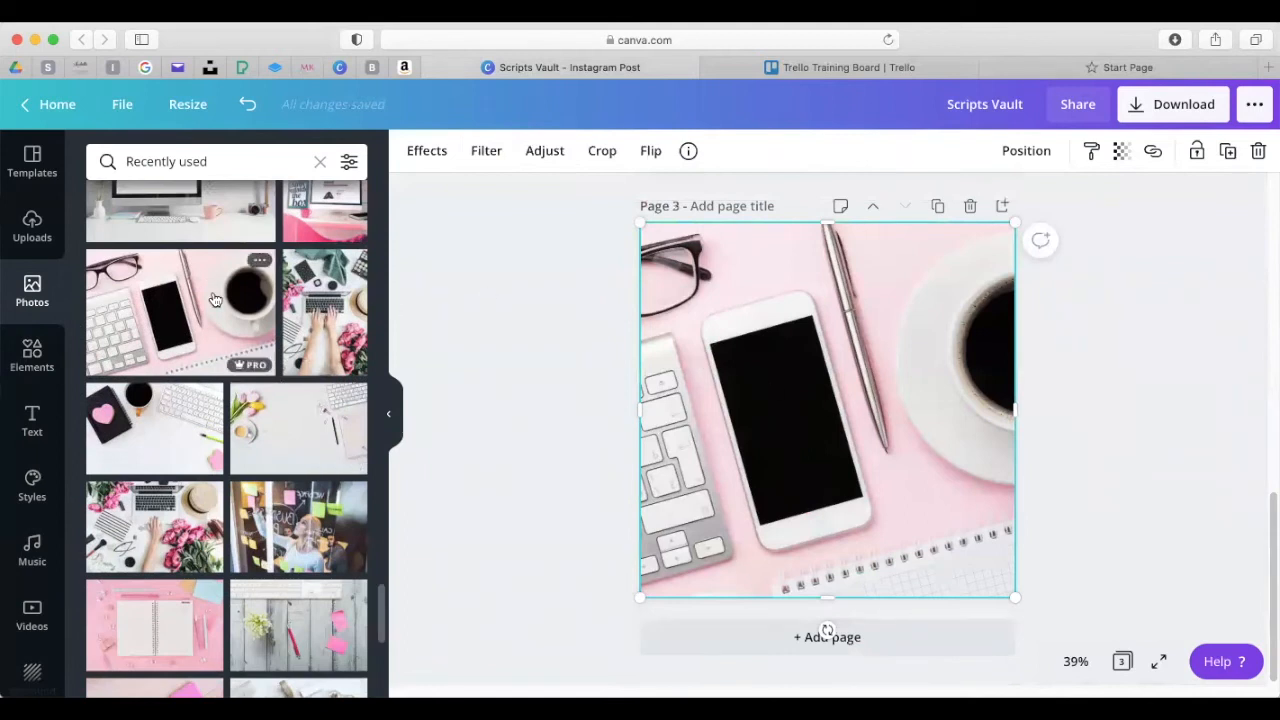
click(32, 355)
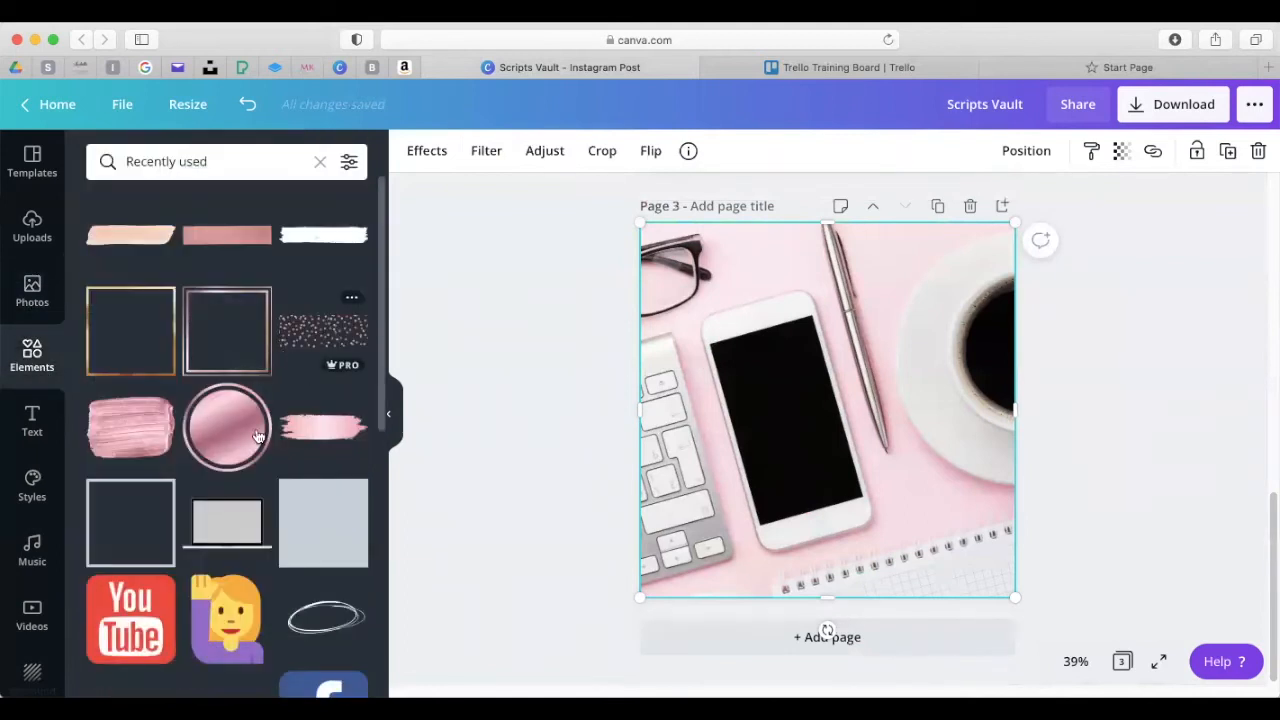
click(323, 427)
mouse_move(829, 422)
mouse_down()
mouse_move(837, 437)
mouse_move(826, 409)
mouse_up()
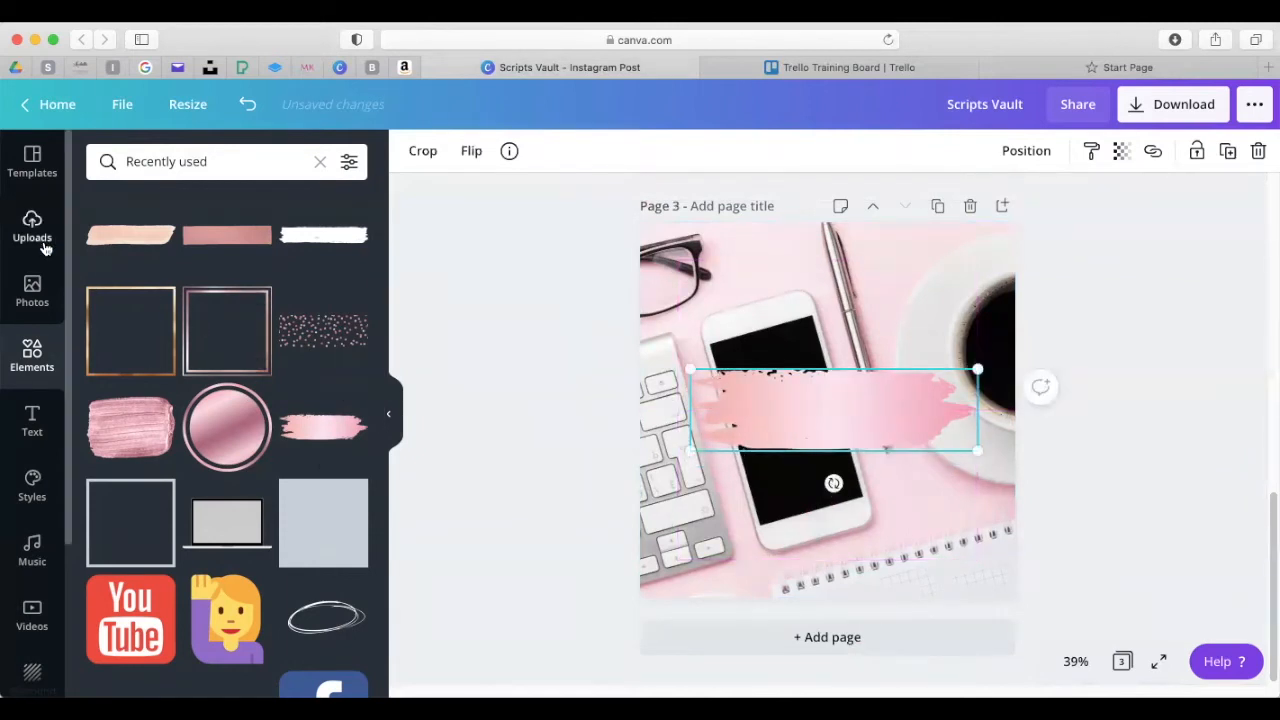
scroll(647, 267, up, 3)
scroll(700, 275, up, 3)
click(809, 258)
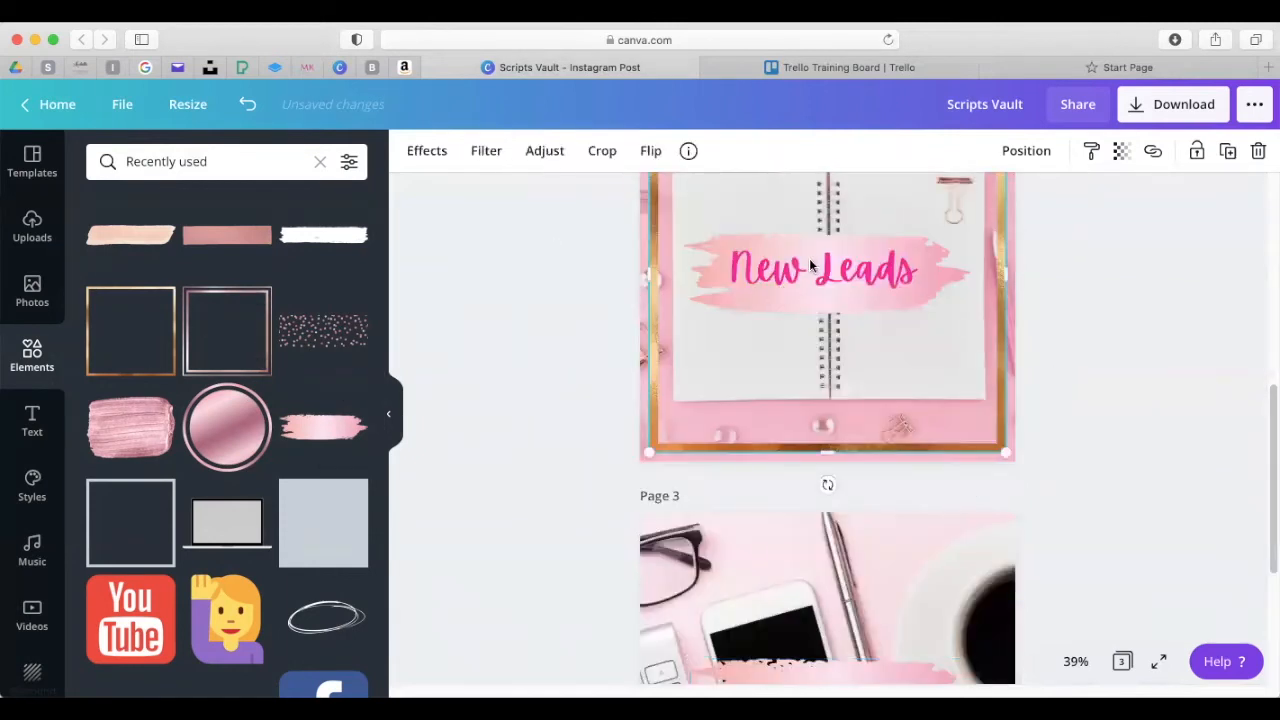
double_click(809, 258)
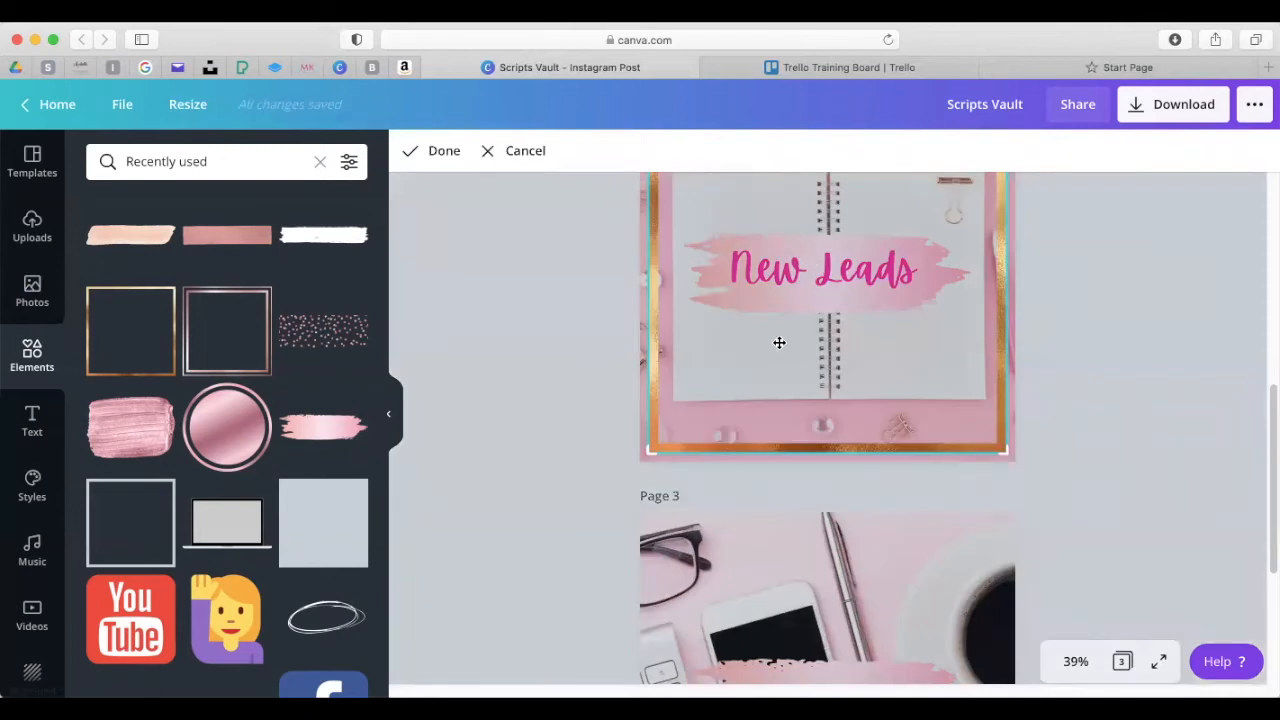
click(1034, 310)
Send the gold square frame on page 2 backward in the layer order, behind the "New Leads" title
scroll(928, 308, up, 3)
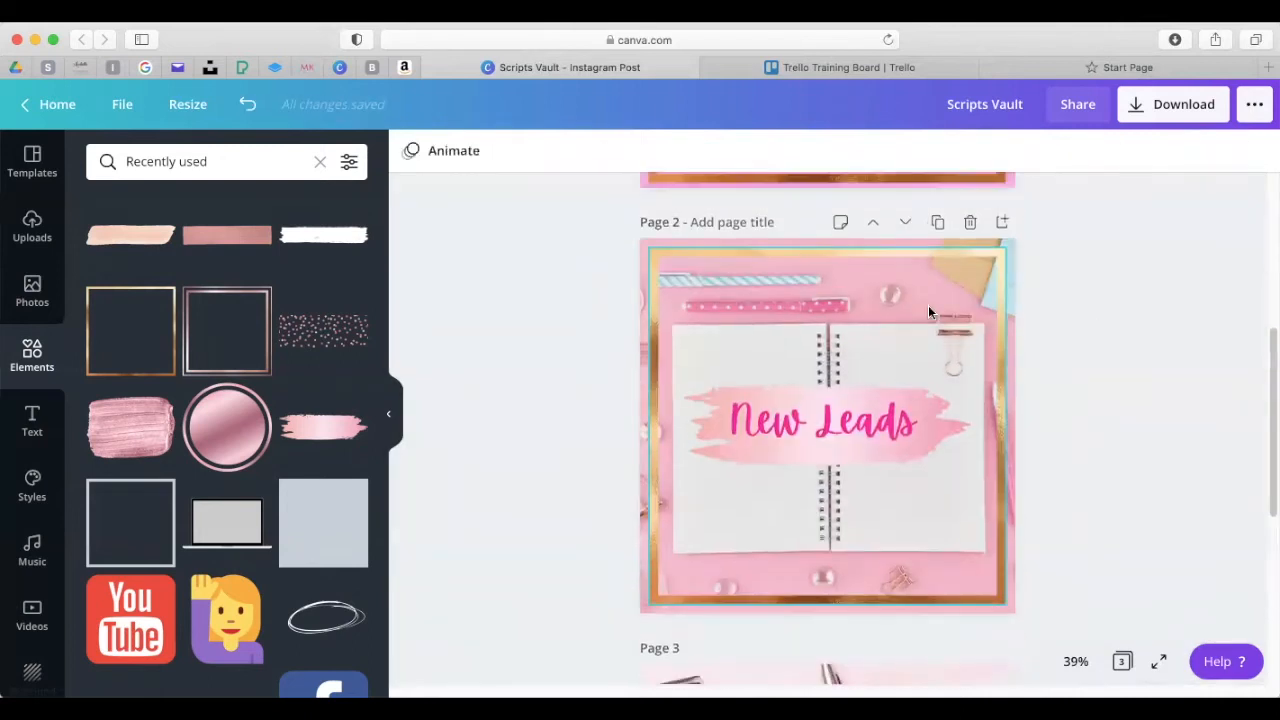
scroll(928, 305, up, 2)
click(836, 532)
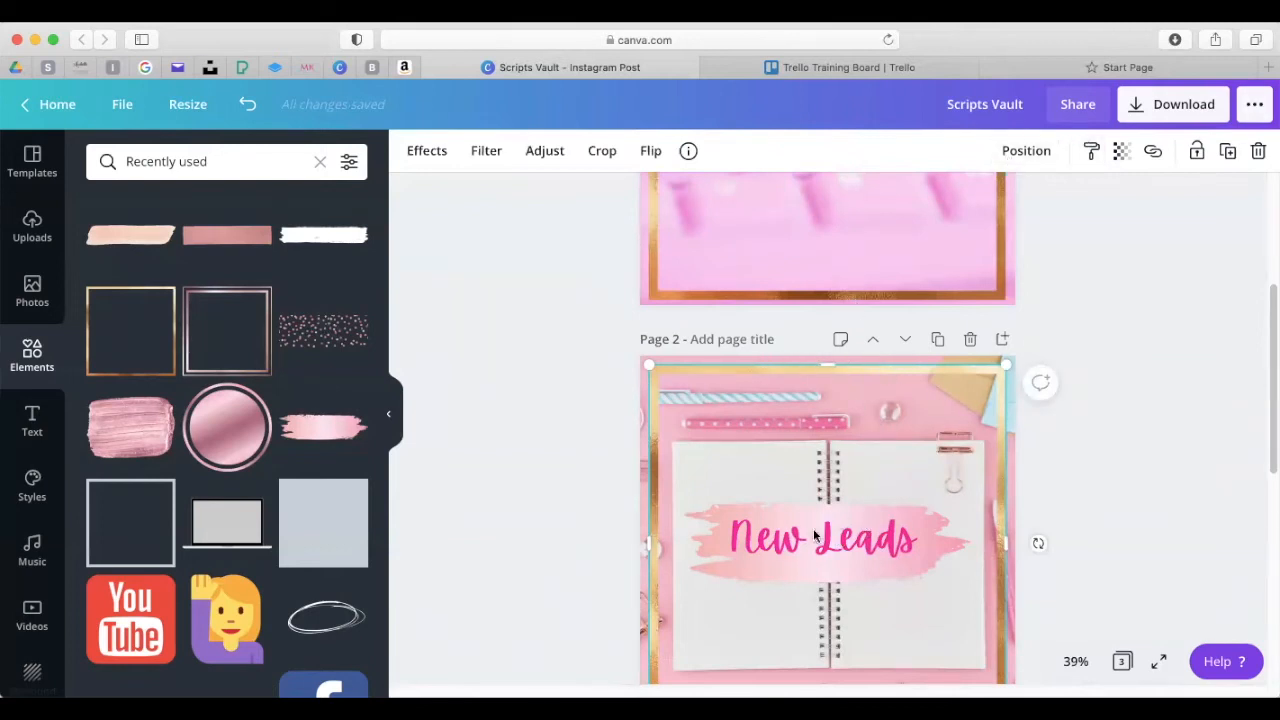
click(1024, 158)
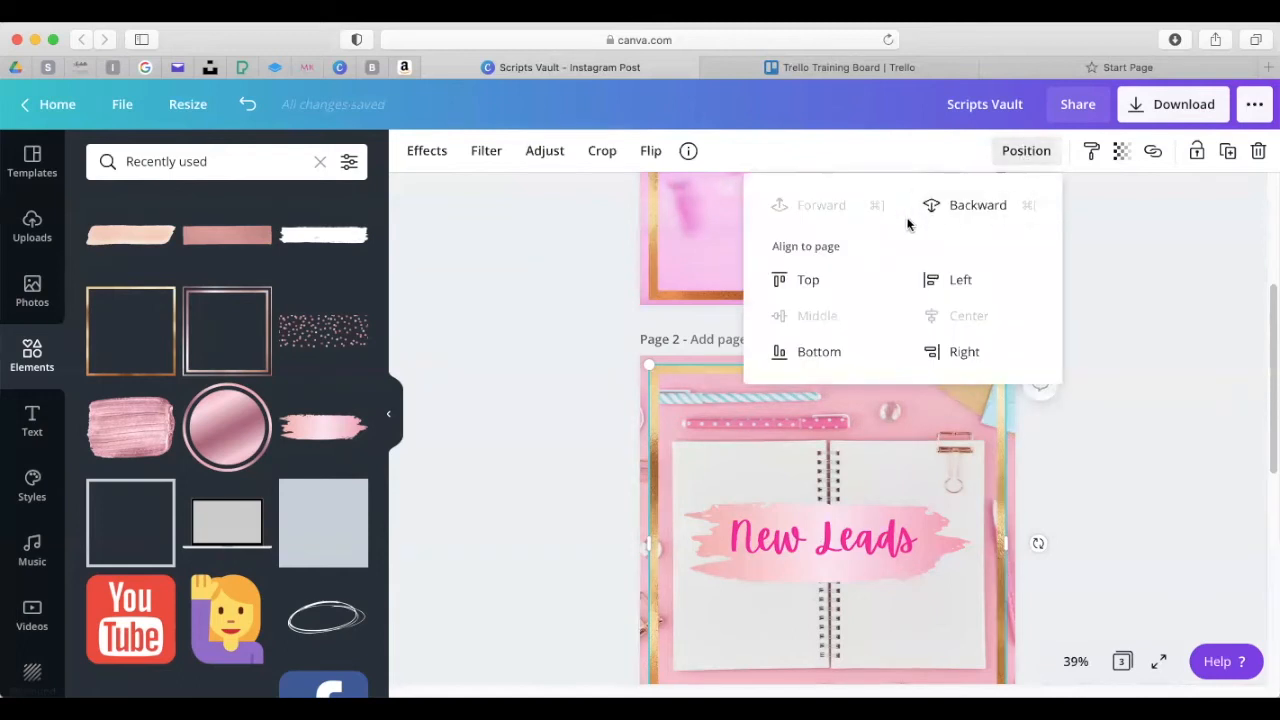
click(970, 208)
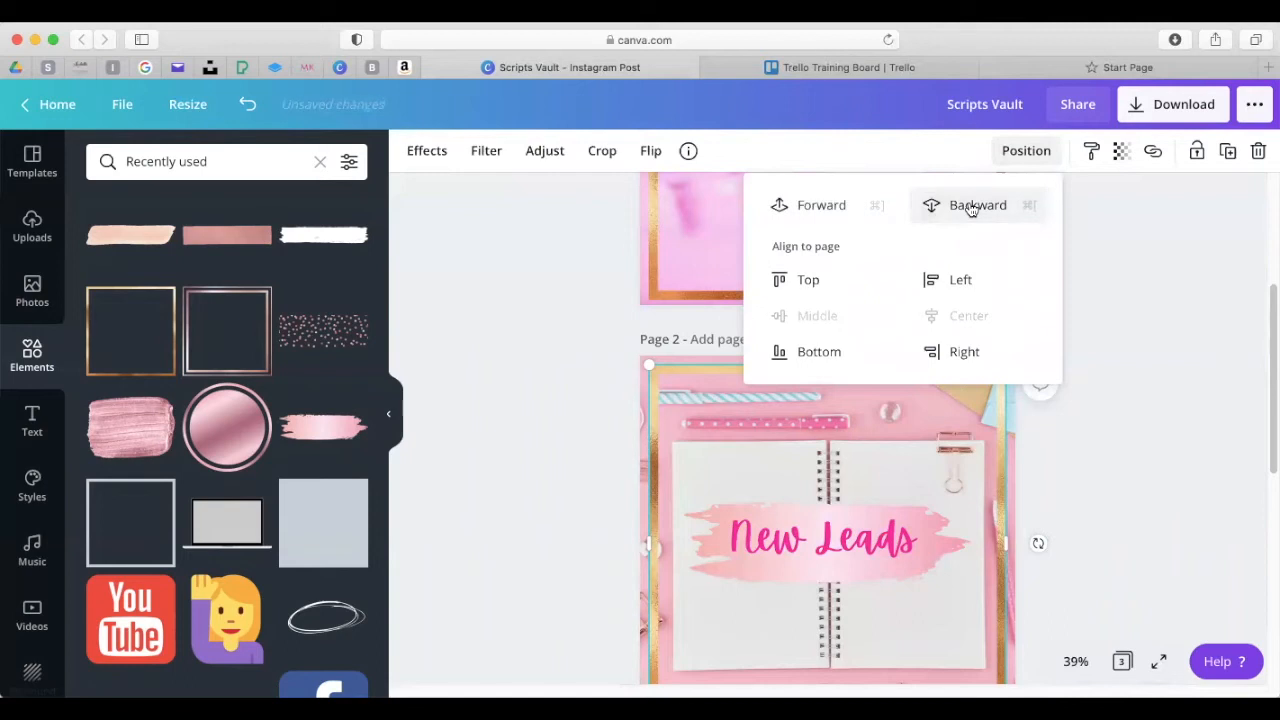
Duplicate the "New Leads" title from page 2 and place the copy on the brush stroke on page 3
click(824, 537)
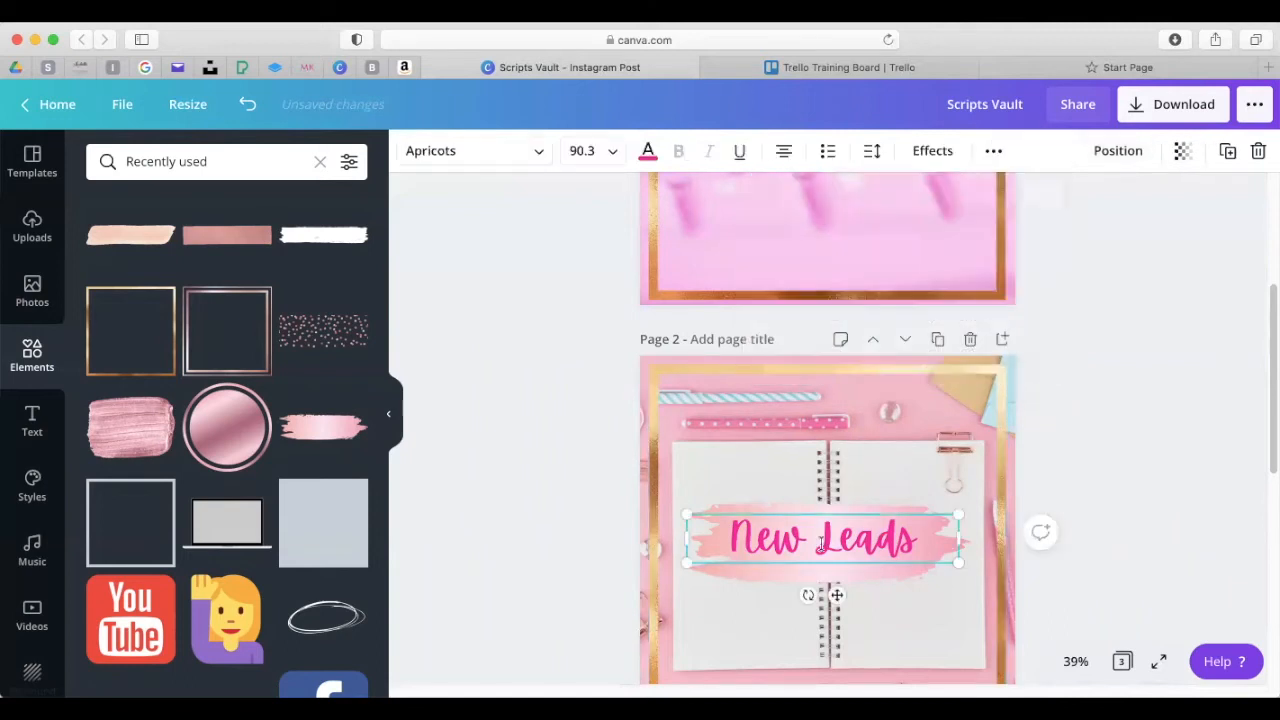
scroll(820, 436, down, 5)
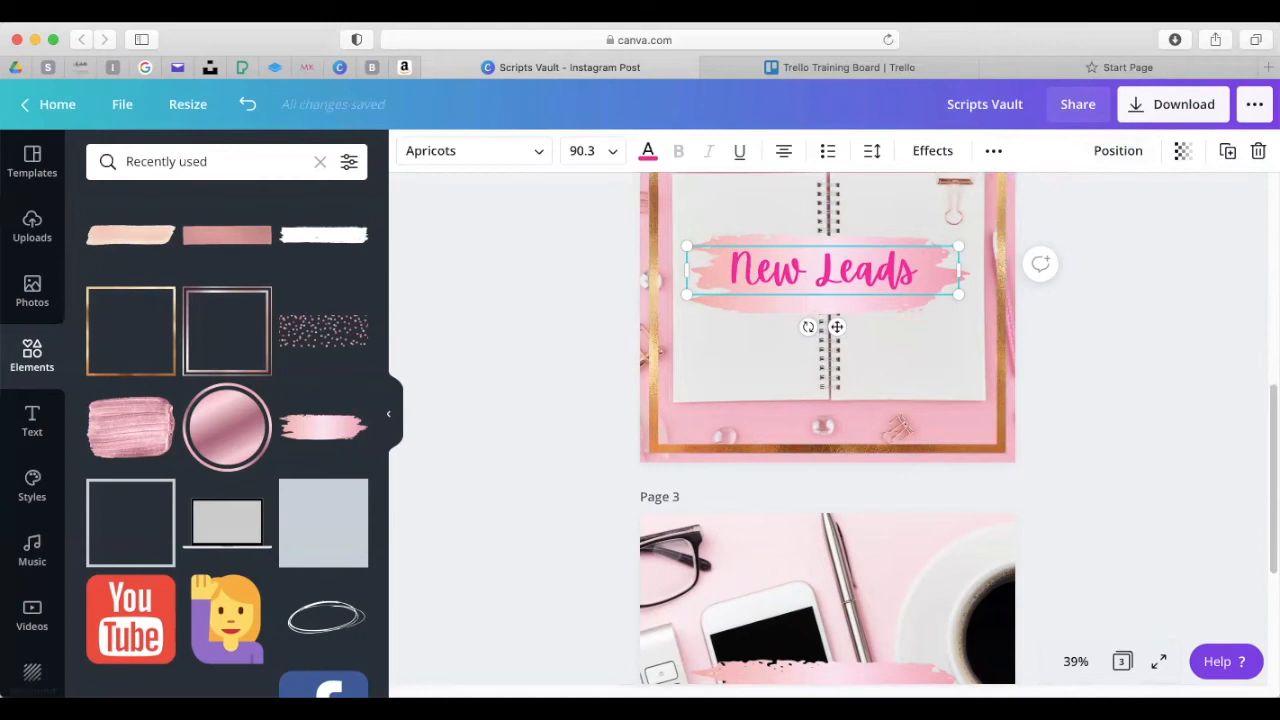
click(1227, 150)
scroll(968, 262, down, 2)
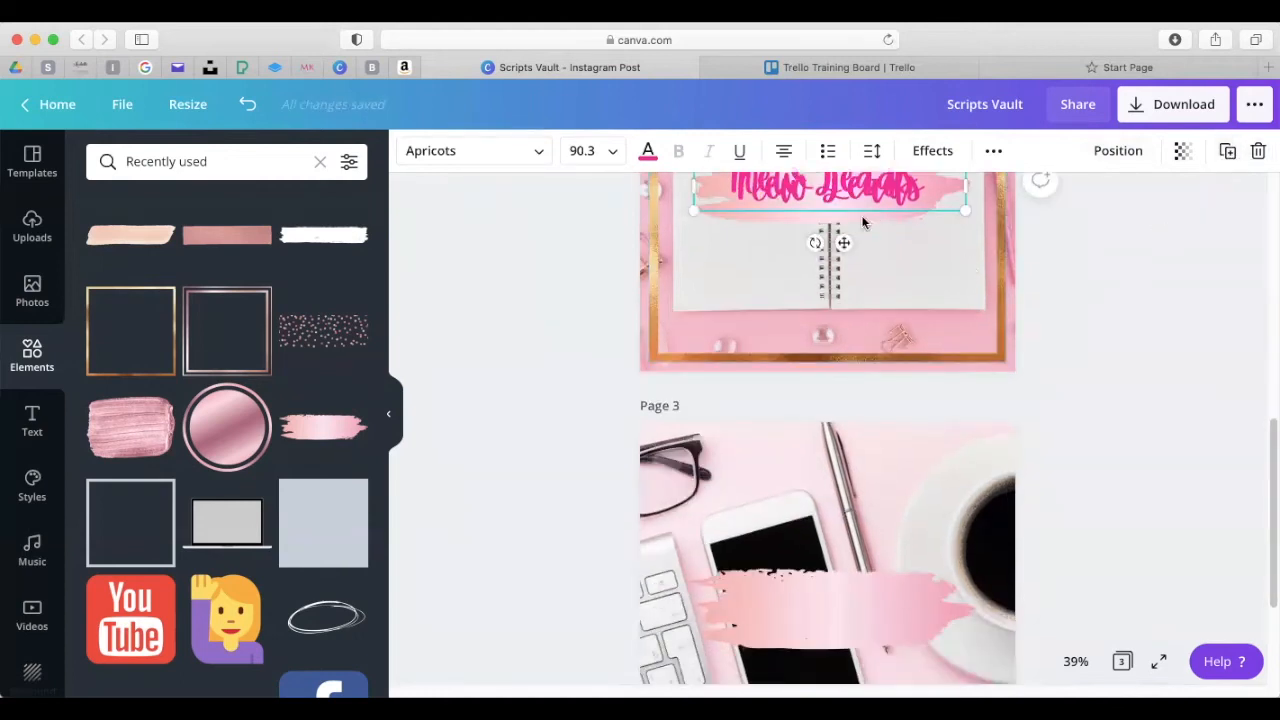
mouse_move(841, 243)
mouse_down()
mouse_move(836, 668)
mouse_move(831, 654)
mouse_up()
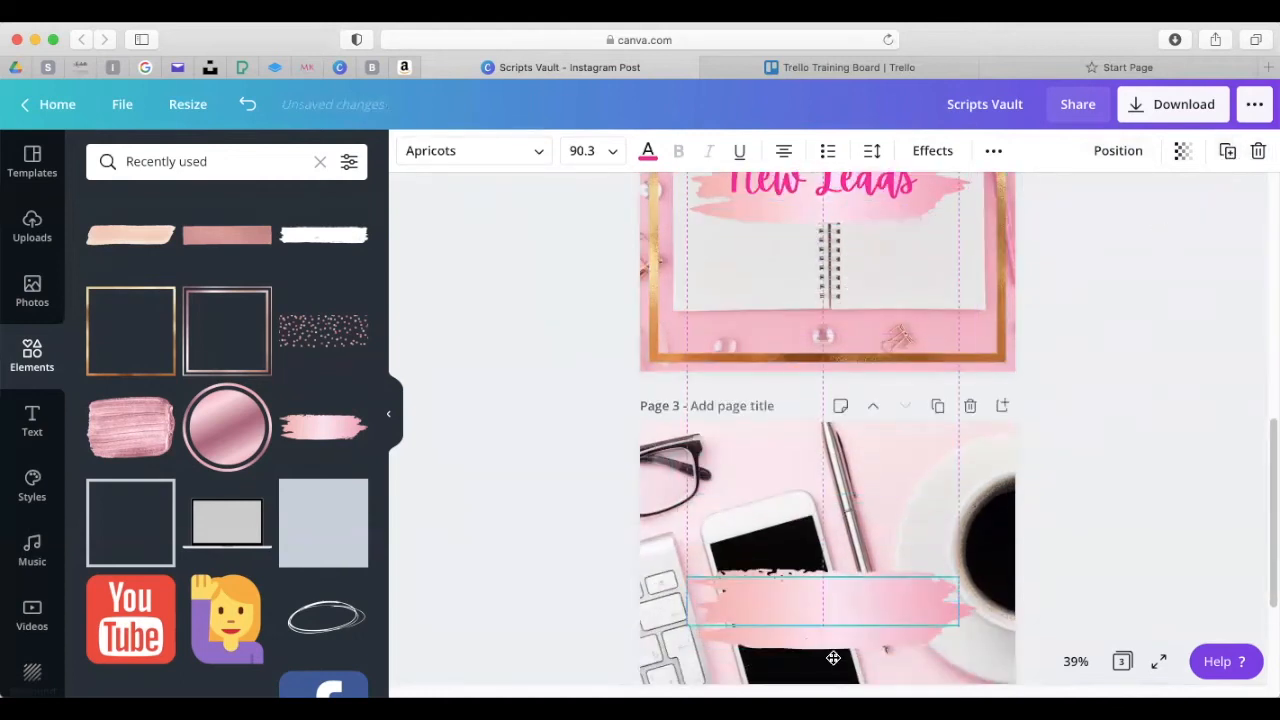
scroll(849, 638, down, 2)
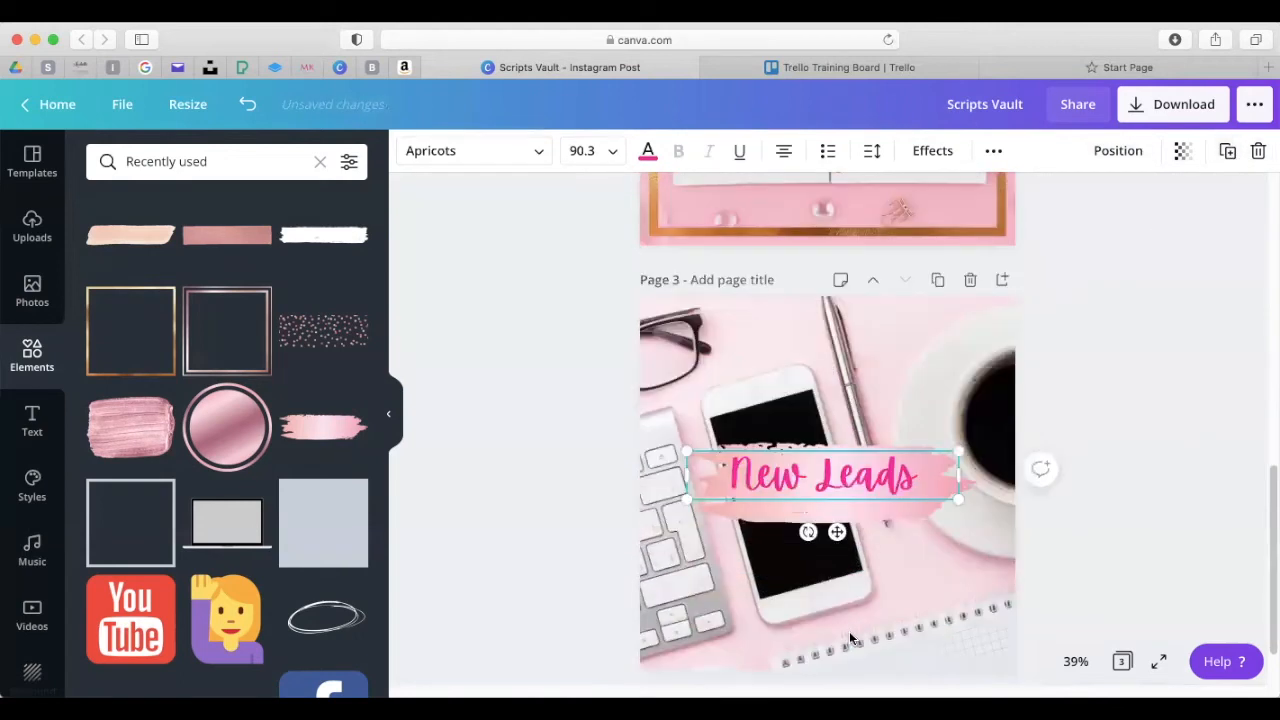
Change the copied title on page 3 to "Hot Leads"
double_click(802, 471)
key(BackSpace)
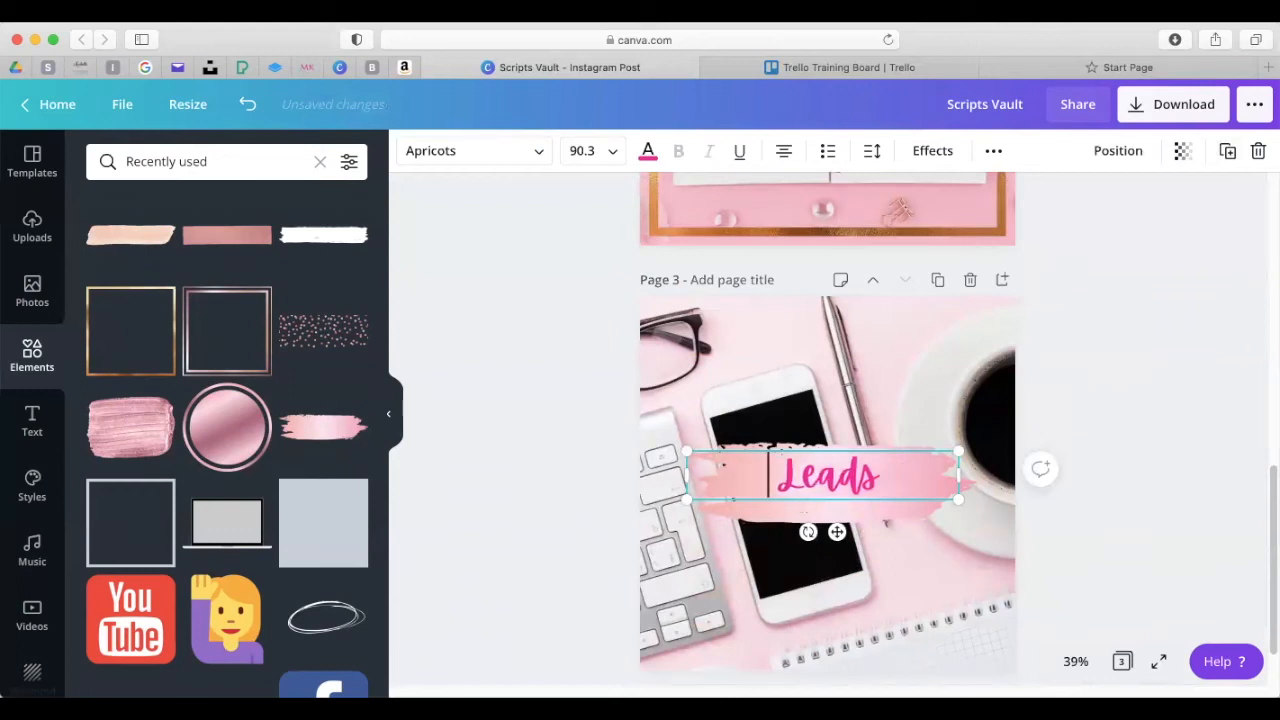
text(Hot)
scroll(897, 514, down, 1)
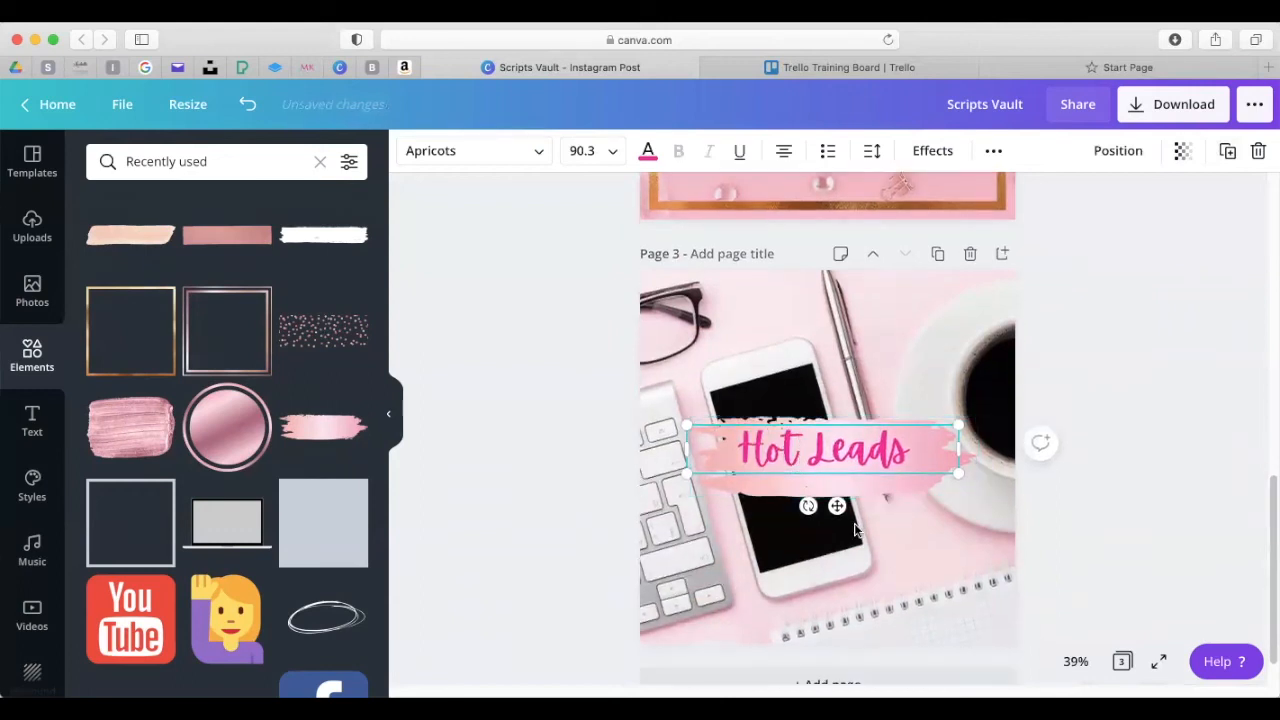
click(951, 580)
Add a blank fourth page, and insert the recently used white desk photo with laptop and pink flowers
scroll(884, 456, down, 1)
scroll(882, 466, down, 1)
click(843, 641)
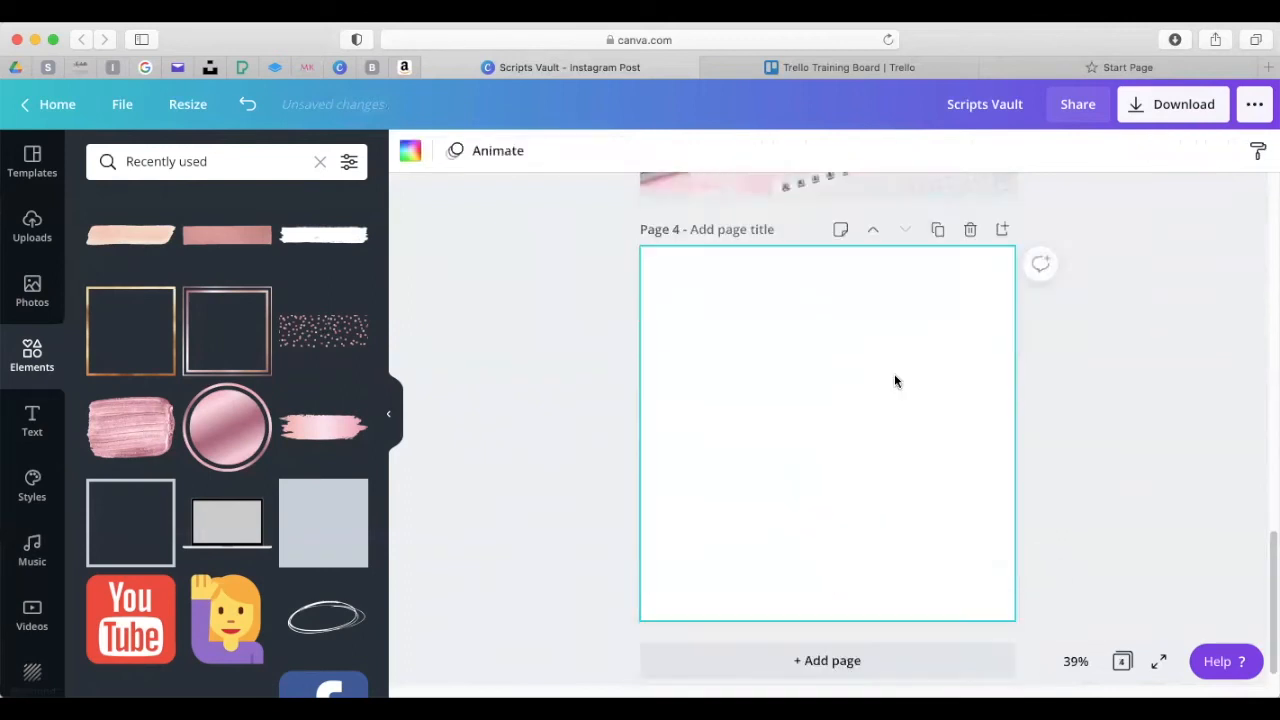
click(32, 290)
scroll(434, 428, up, 3)
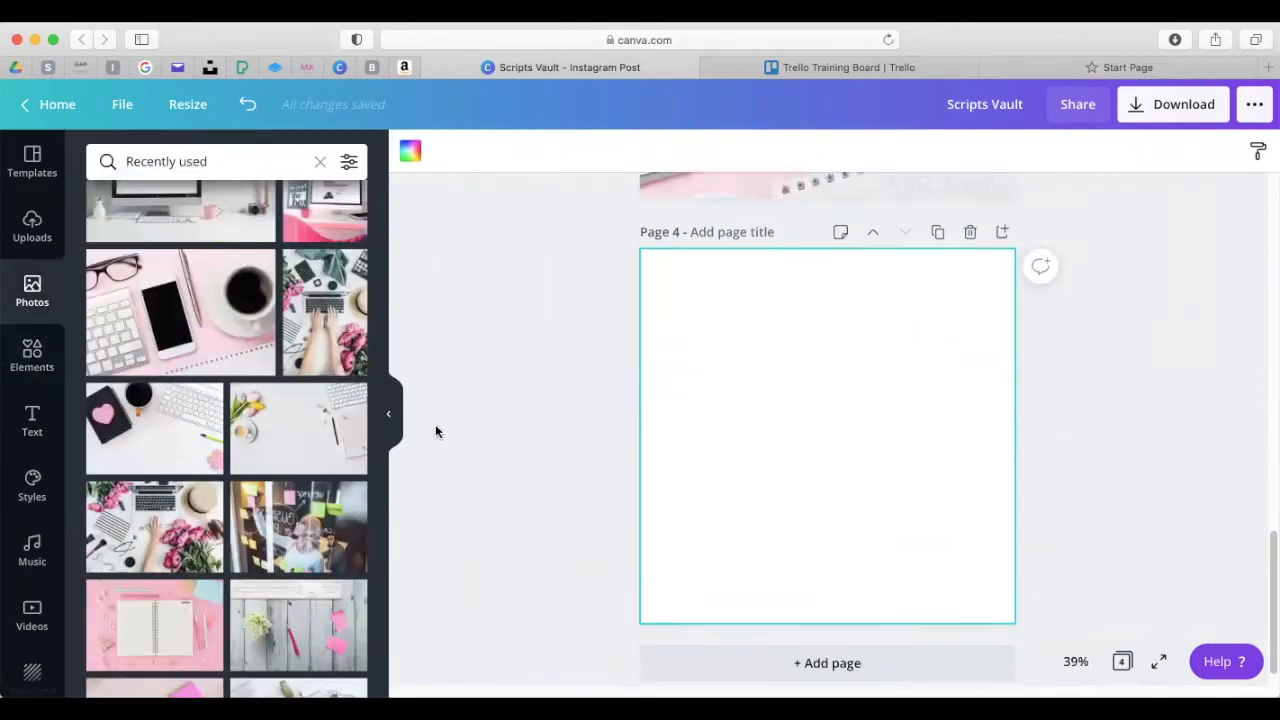
scroll(346, 300, up, 1)
scroll(346, 300, up, 1)
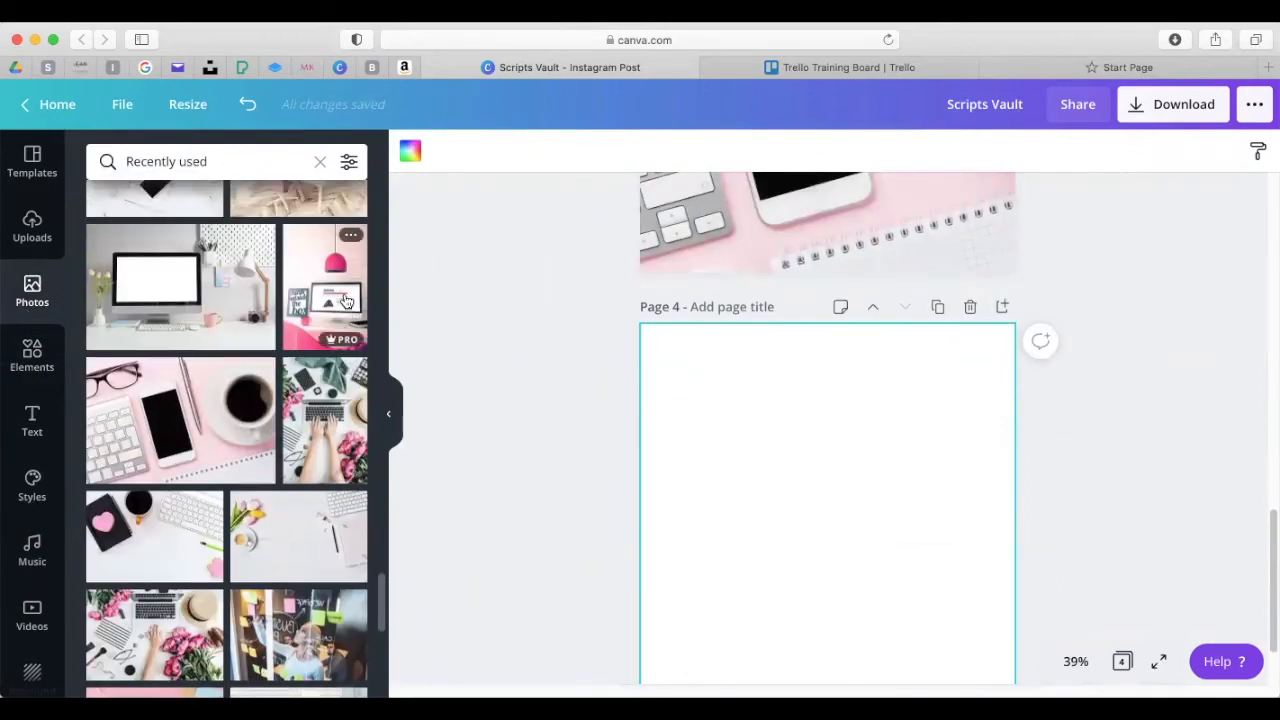
scroll(346, 300, up, 4)
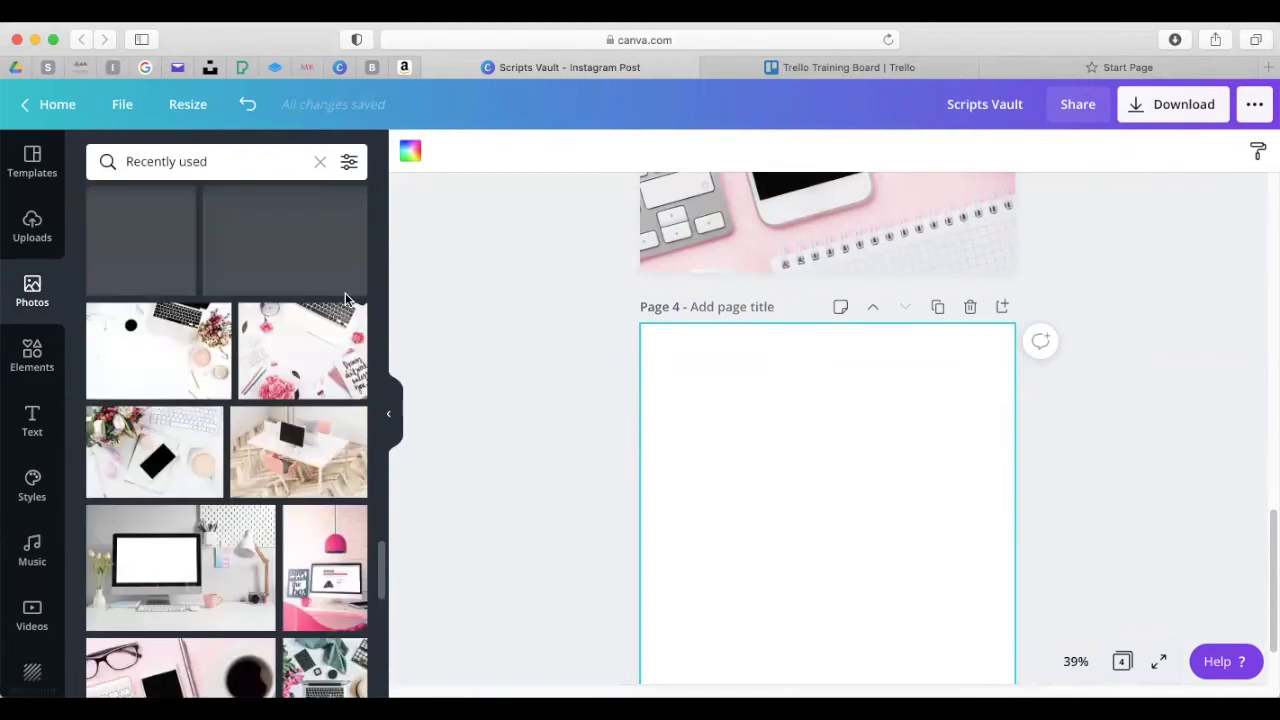
click(316, 362)
Reposition and enlarge the laptop and pink flowers photo so it covers all of page 4
drag(797, 475, 757, 403)
scroll(789, 480, down, 2)
drag(943, 446, 960, 563)
drag(820, 504, 826, 599)
scroll(777, 466, up, 2)
scroll(777, 466, down, 2)
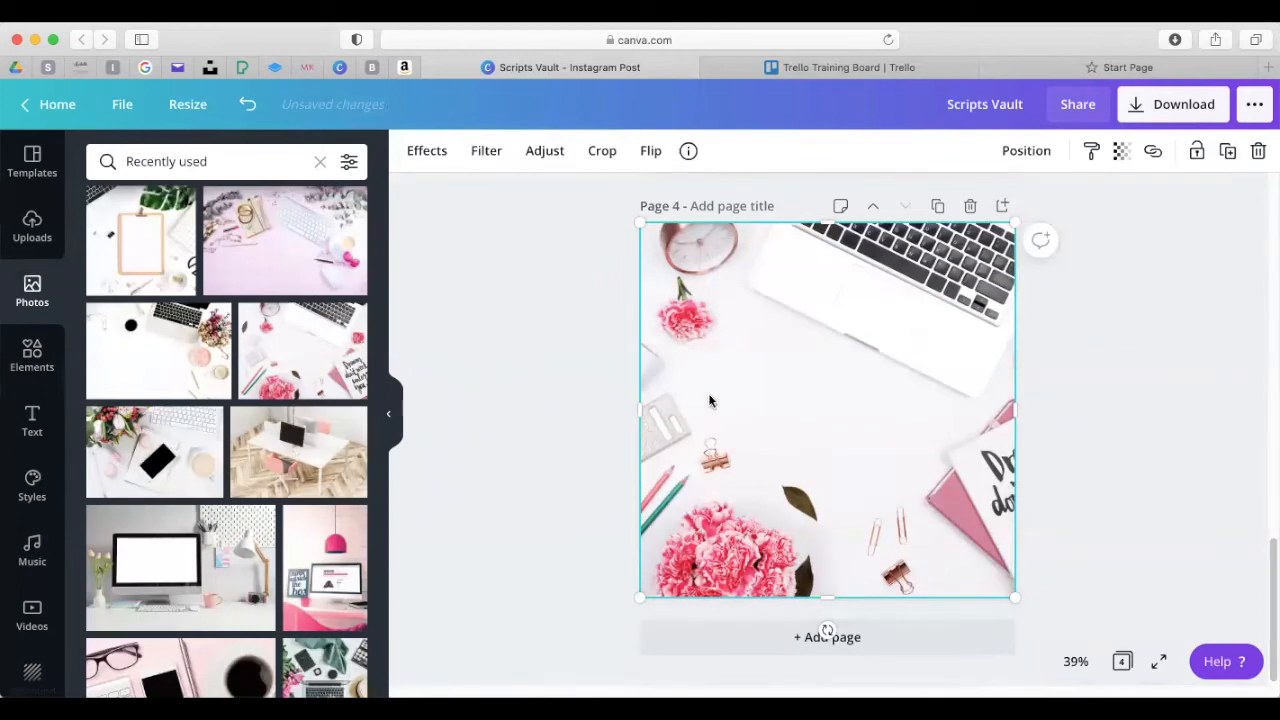
Check the list names on the Trello board, and add the pink gradient brush stroke across the middle of page 4 in Canva
click(840, 68)
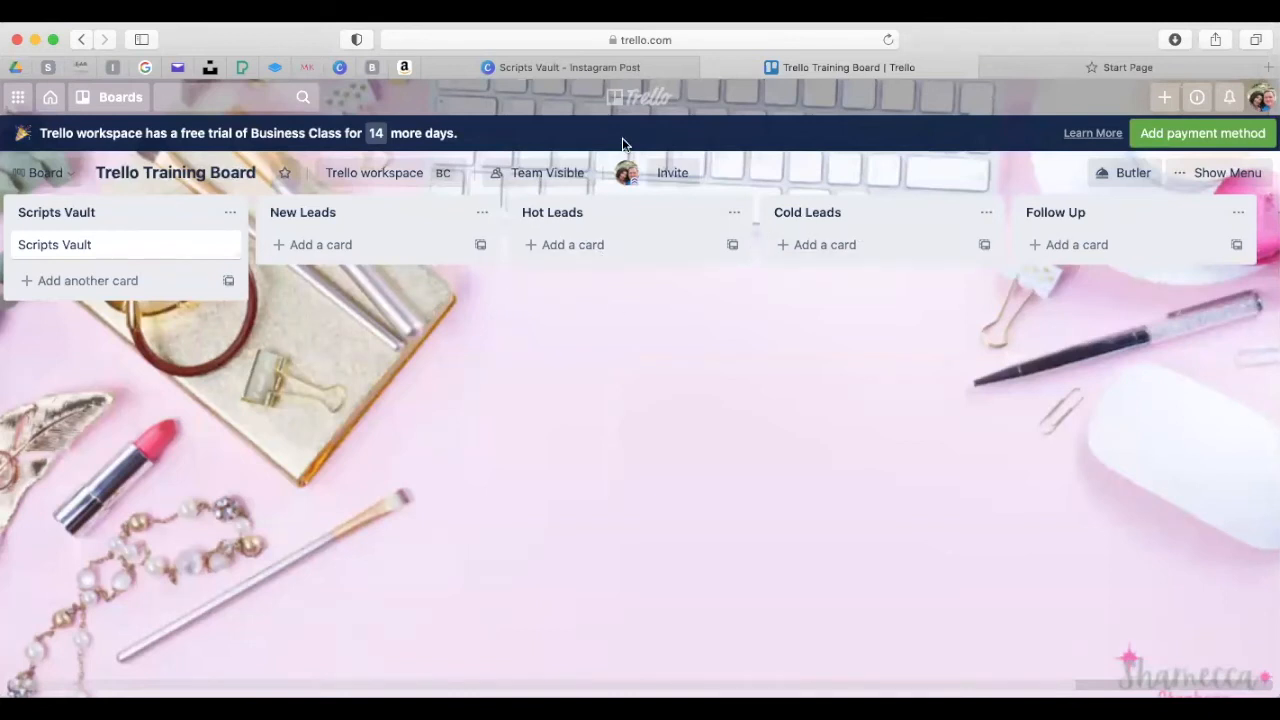
click(628, 64)
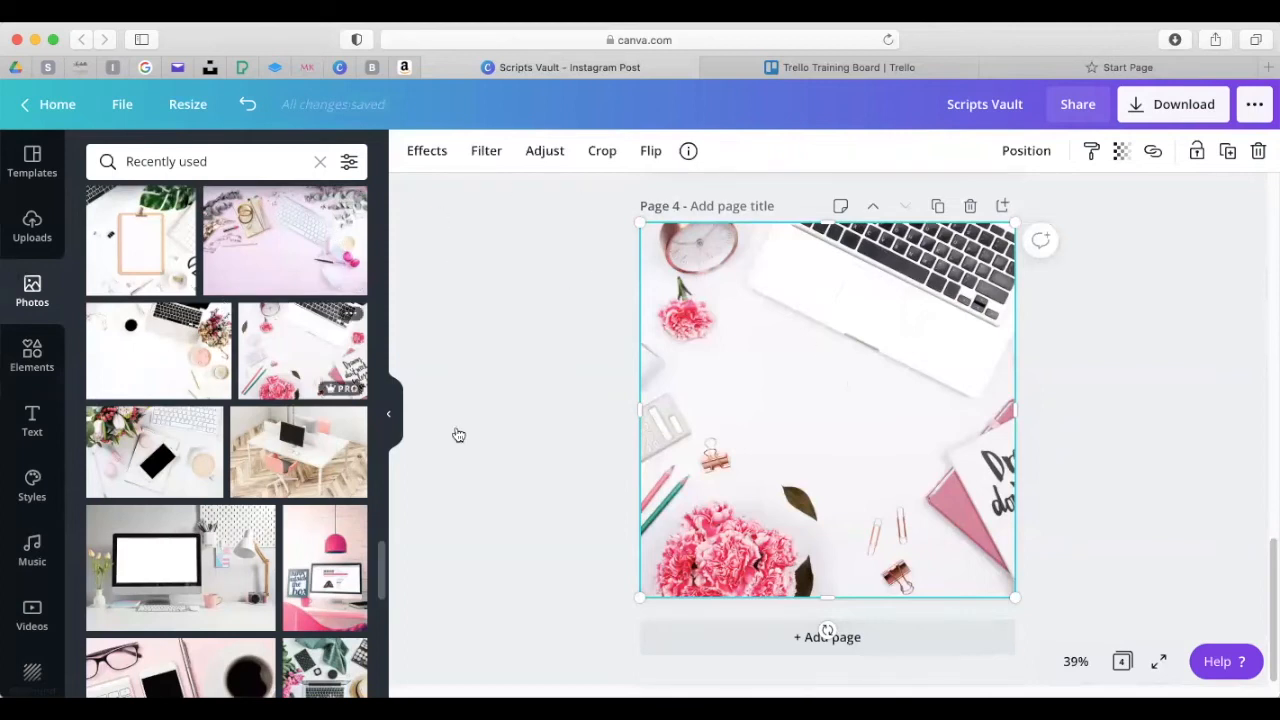
scroll(770, 484, up, 3)
scroll(770, 484, up, 3)
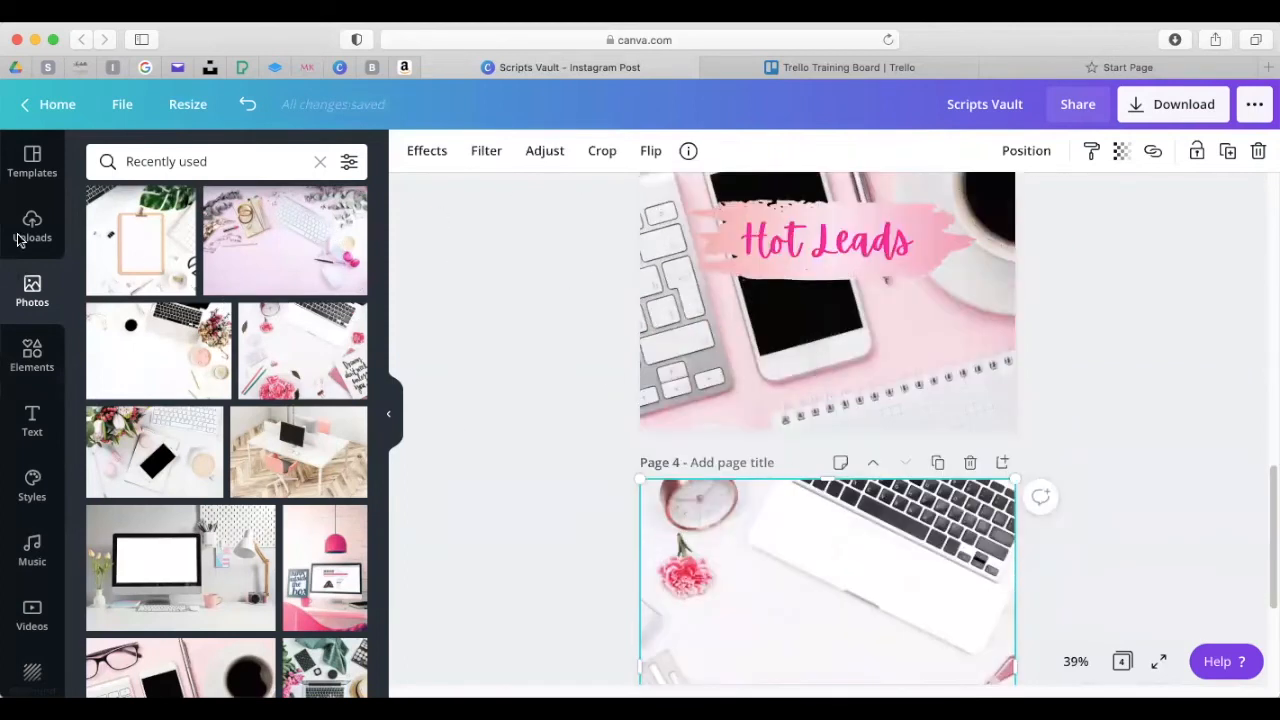
click(34, 358)
click(323, 427)
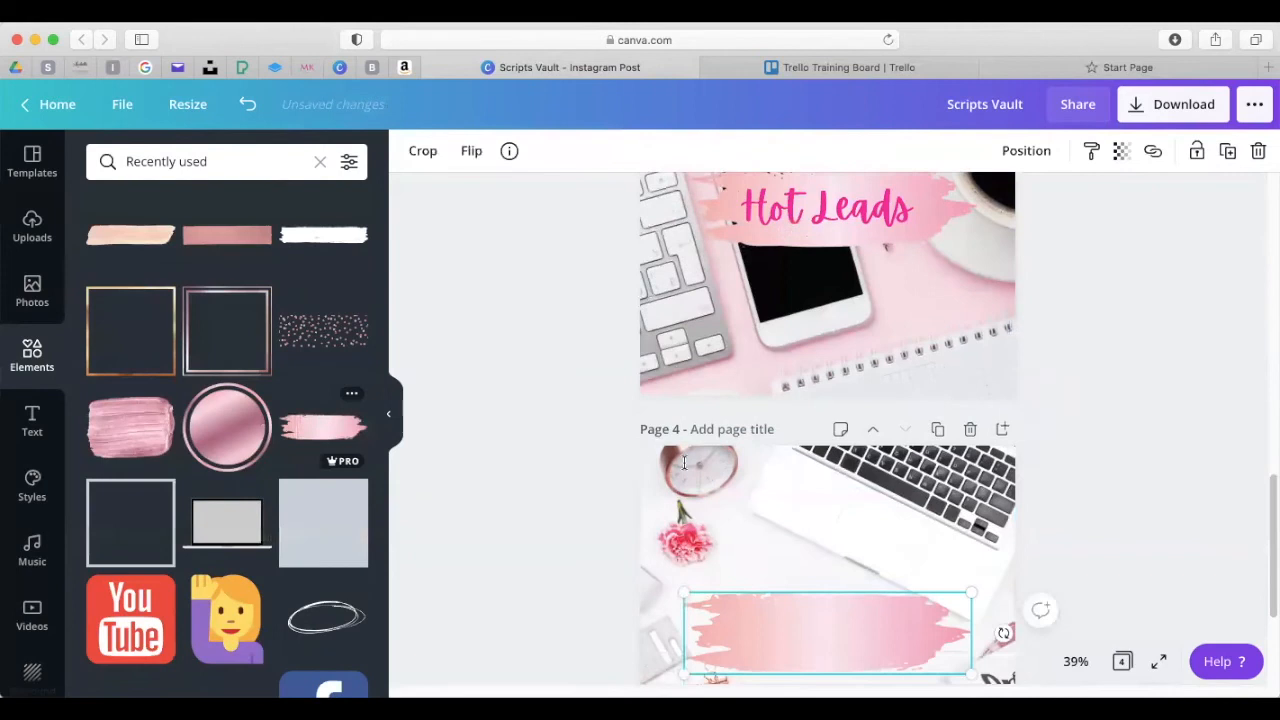
scroll(684, 462, down, 2)
Duplicate the "Hot Leads" title from page 3 and place the copy on the brush stroke on page 4
scroll(780, 317, up, 2)
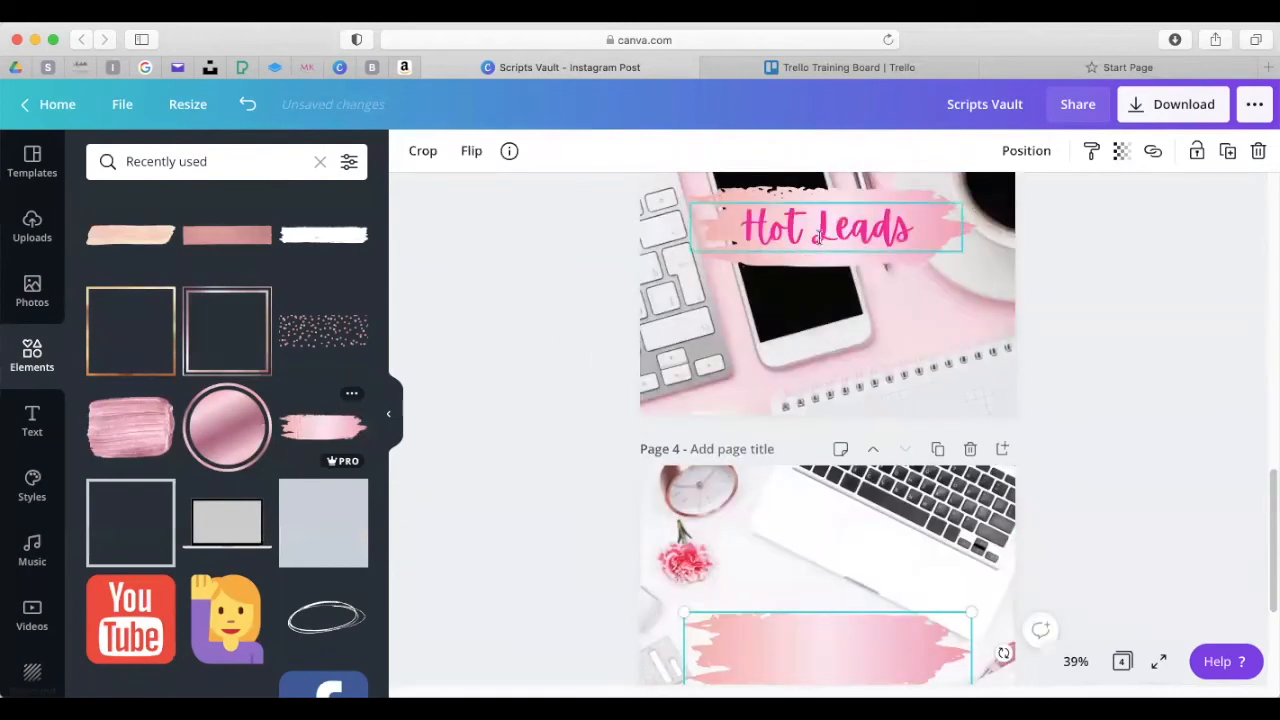
click(815, 232)
click(1227, 151)
mouse_move(846, 290)
mouse_down()
mouse_move(834, 649)
mouse_move(795, 648)
mouse_up()
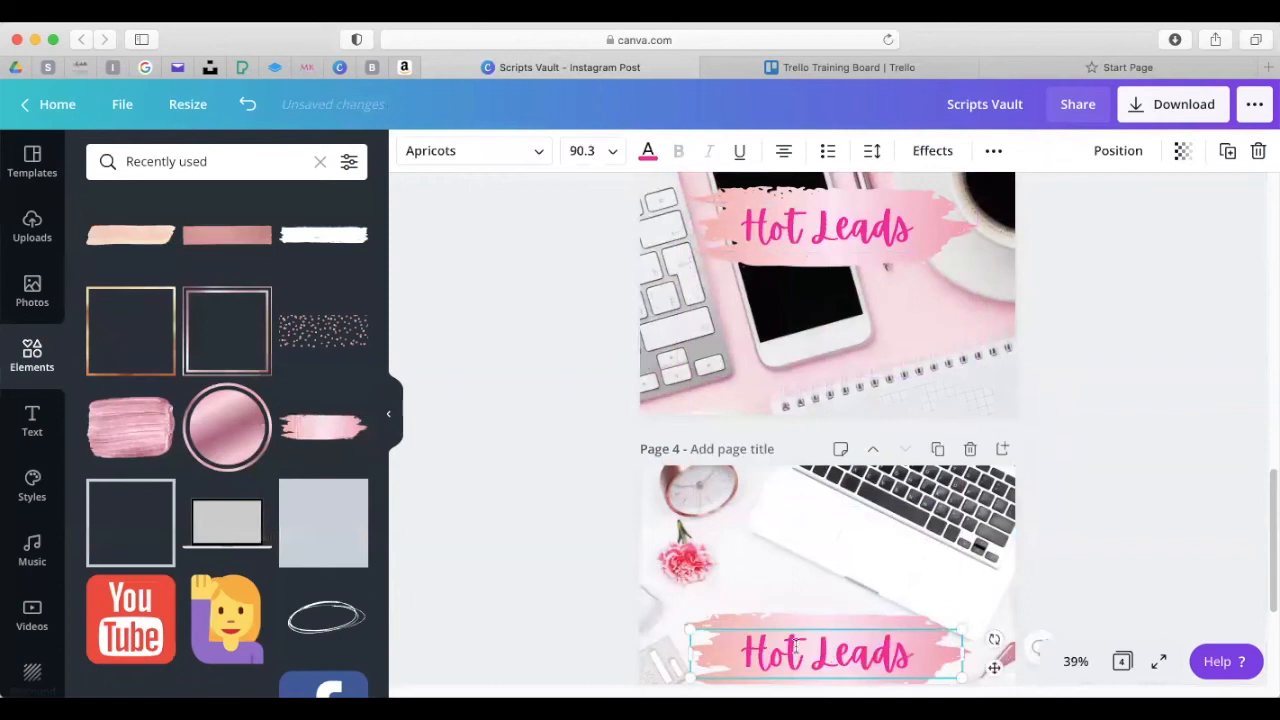
Change the copied title on page 4 to "Cold Leads"
double_click(795, 648)
key(BackSpace)
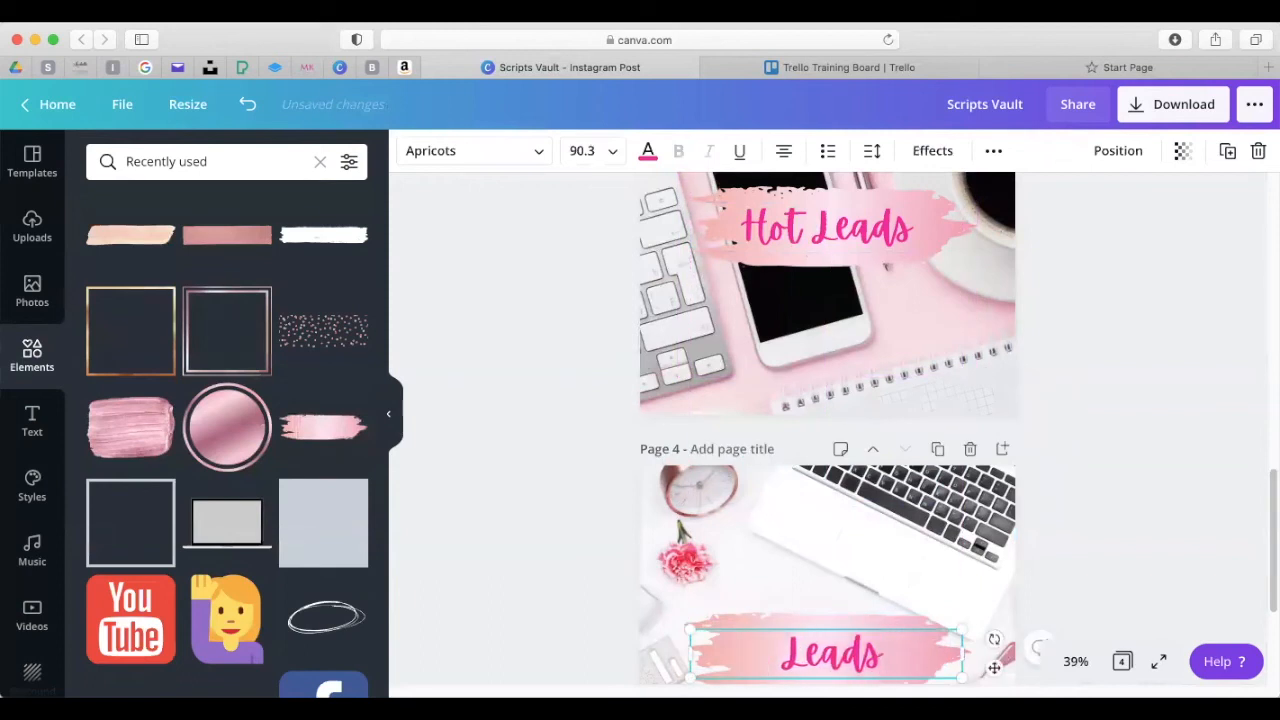
text(Cold)
scroll(827, 430, down, 5)
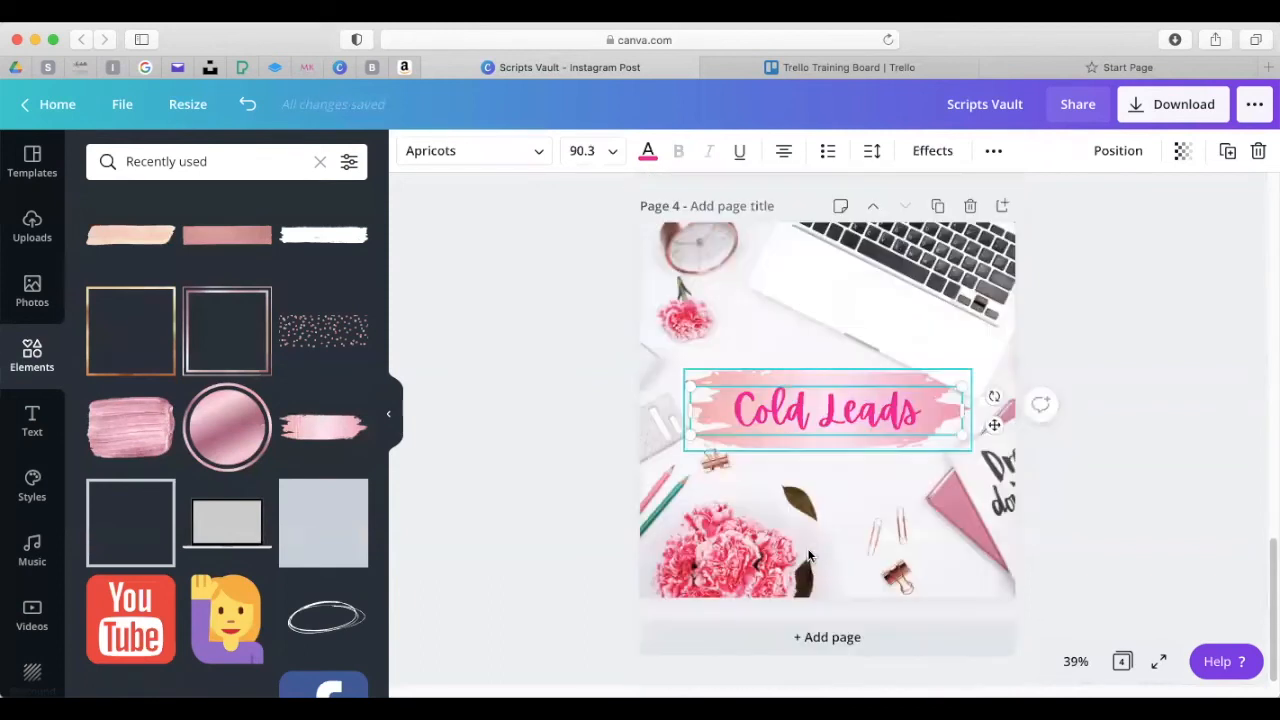
Add a blank fifth page in Canva, and check the Trello board for the next list name
click(857, 637)
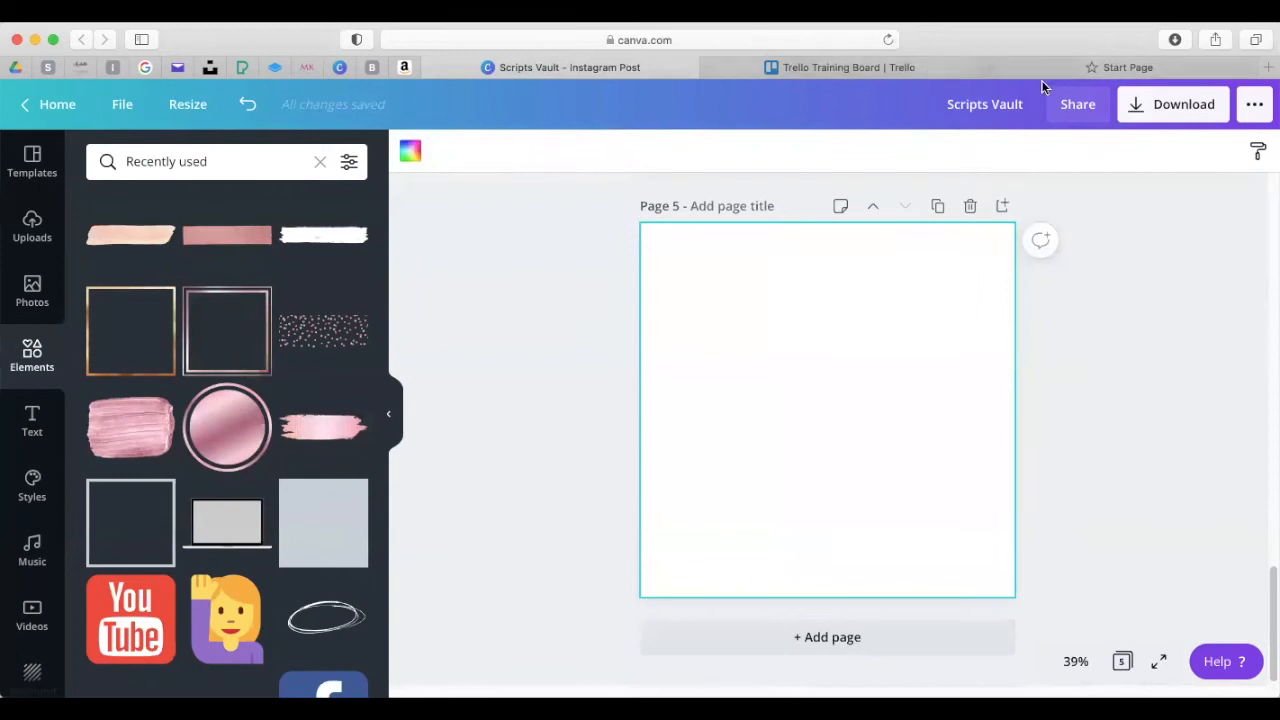
click(806, 67)
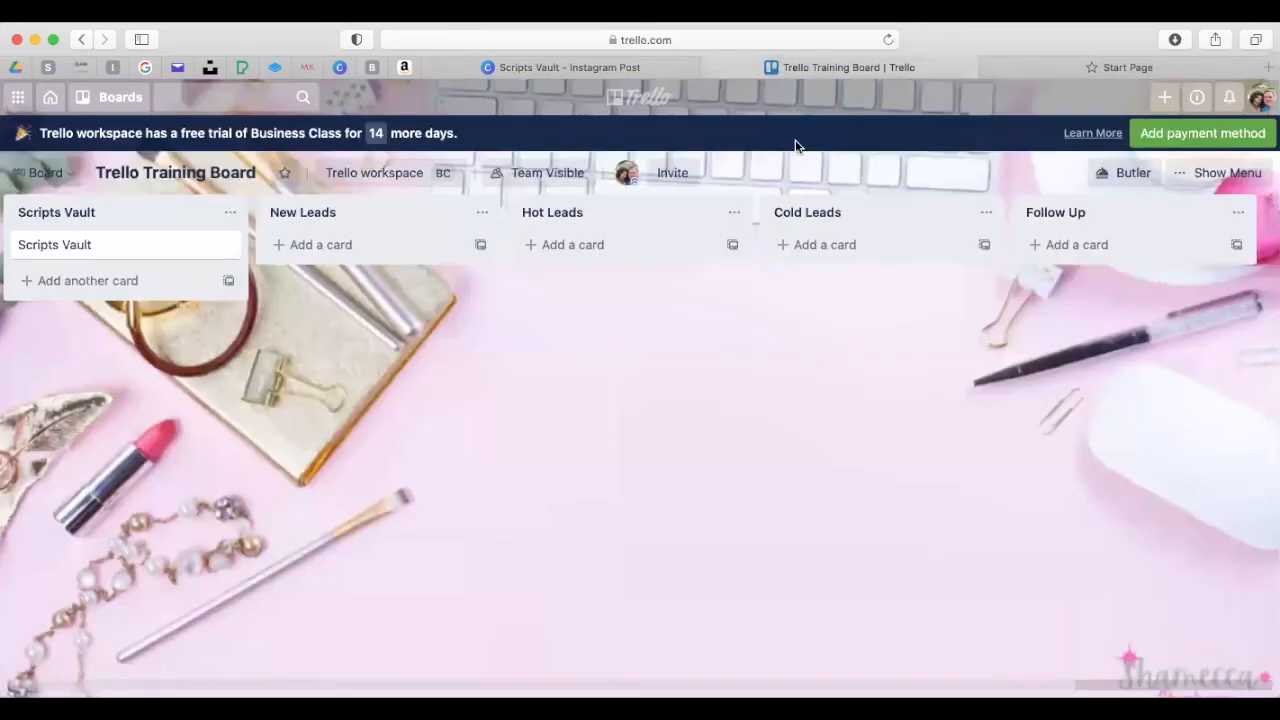
click(1106, 66)
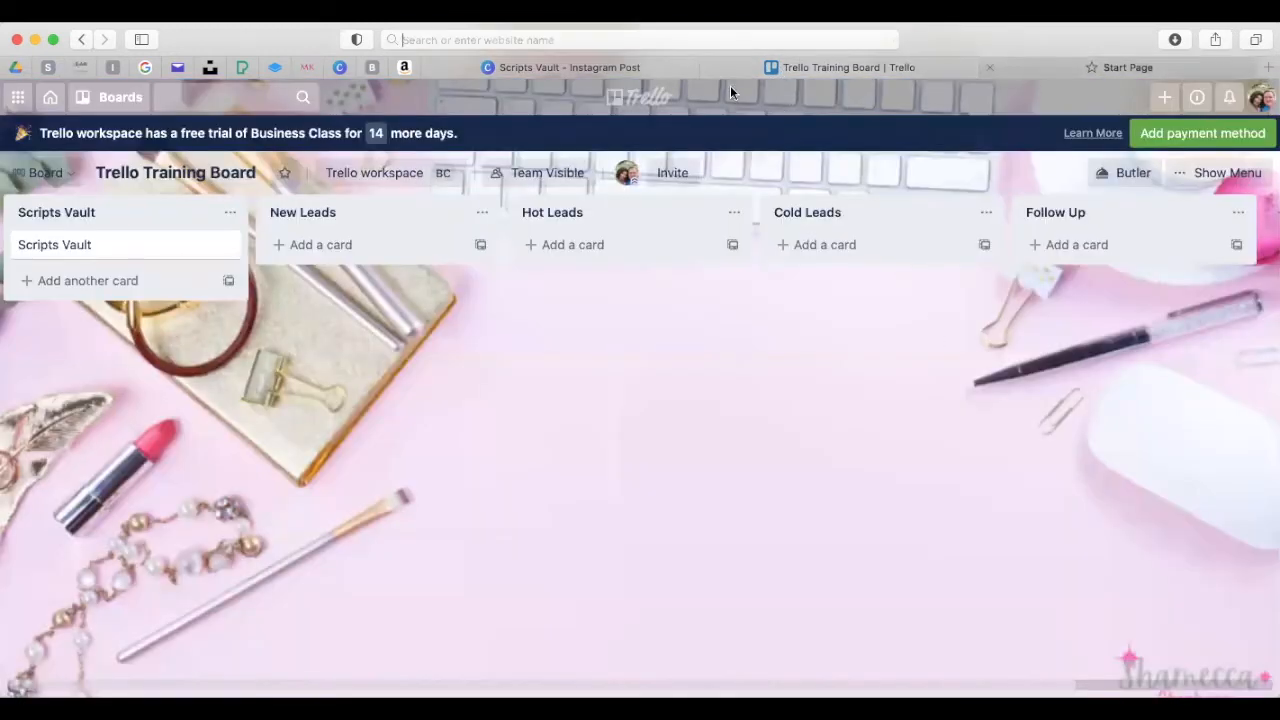
click(611, 67)
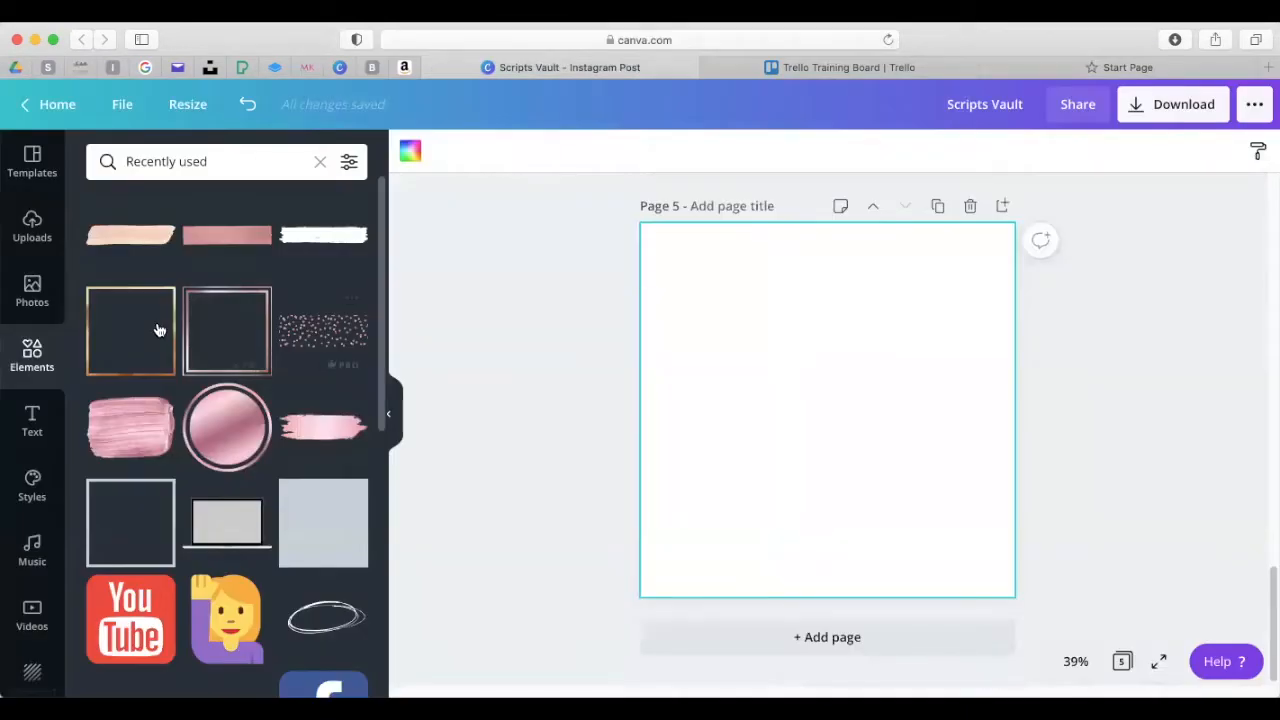
Add the recently used pink desk photo with a phone on a beige notebook to page 5, enlarged to cover the page
click(32, 422)
click(32, 290)
scroll(217, 382, up, 3)
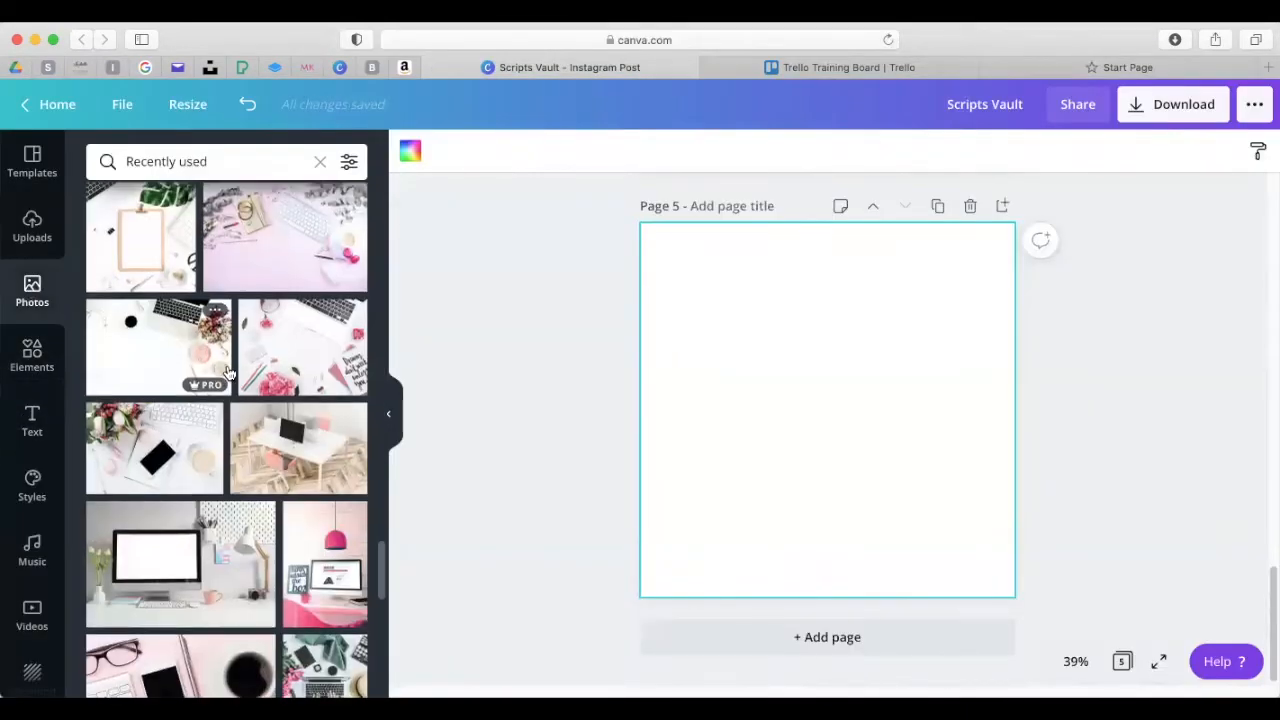
scroll(277, 337, up, 5)
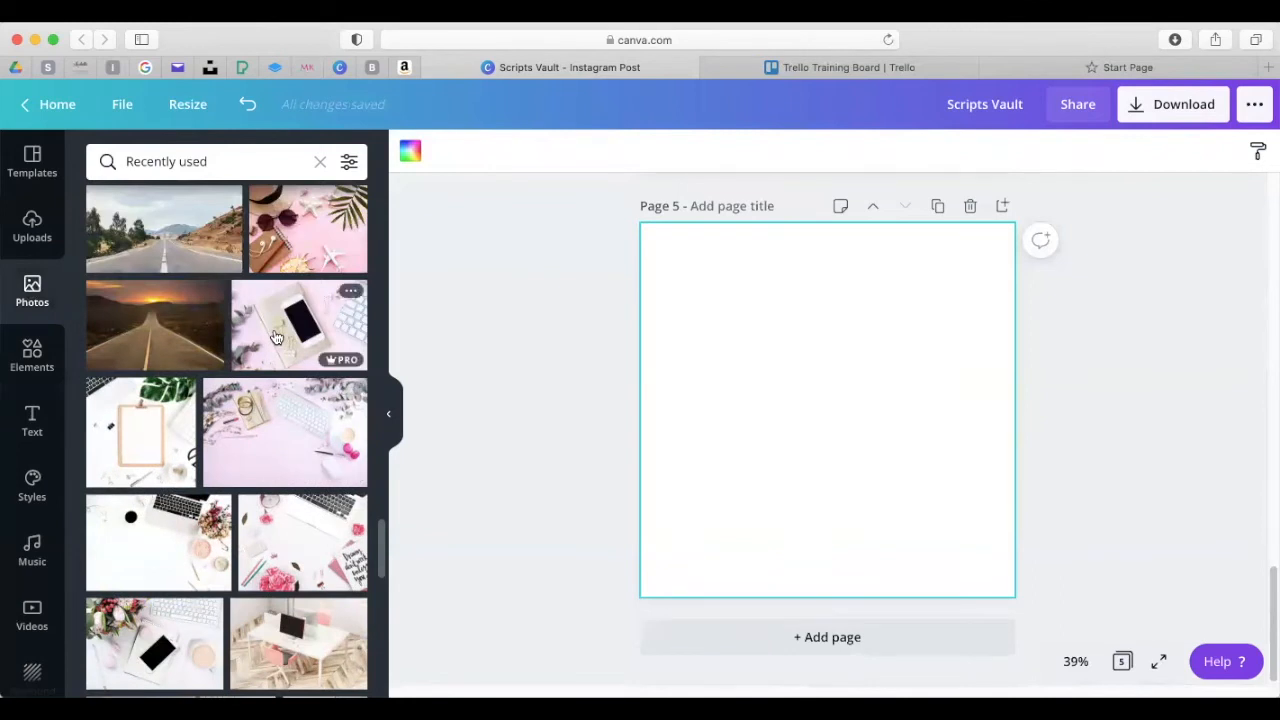
click(285, 343)
drag(949, 495, 986, 505)
drag(824, 477, 834, 607)
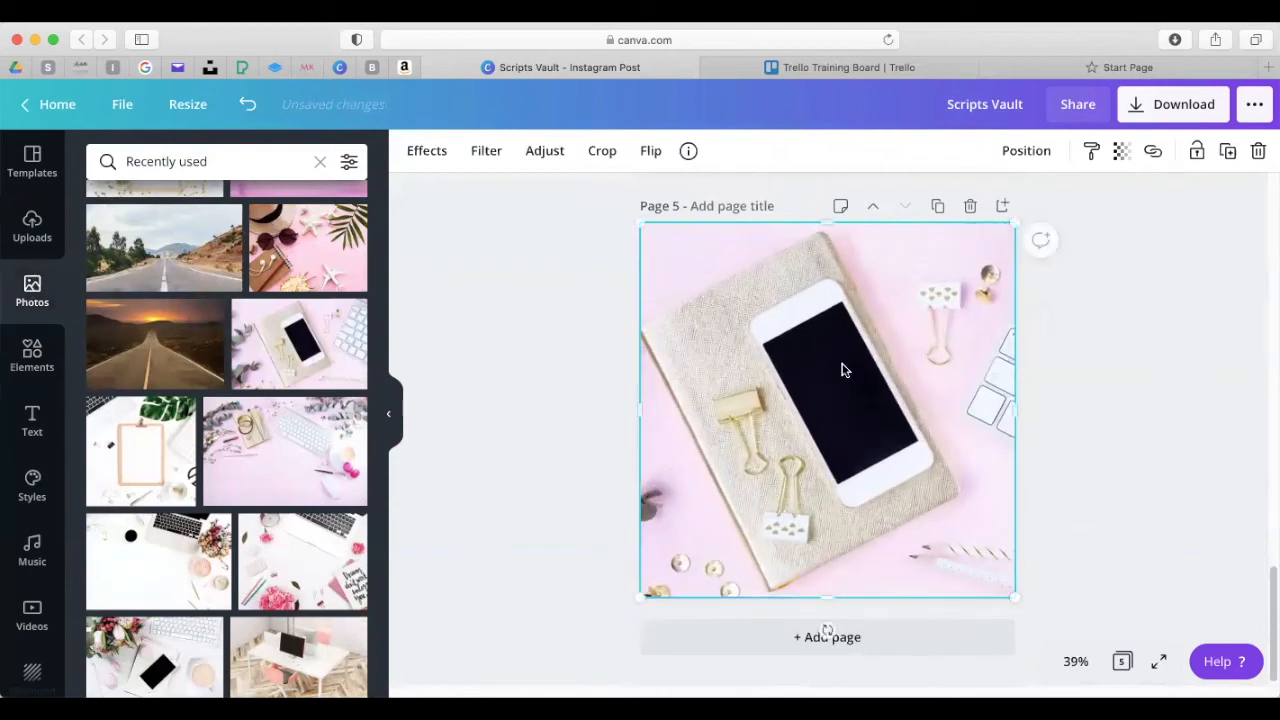
click(1133, 398)
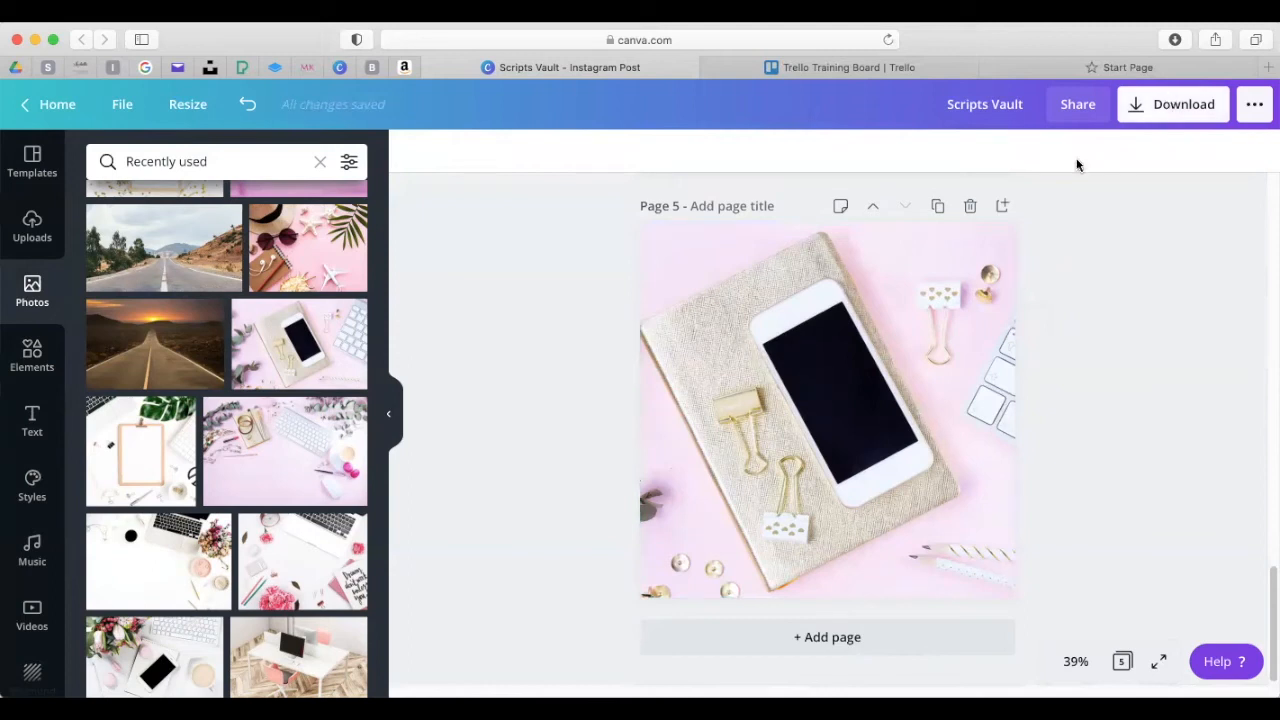
Add the pink gradient brush stroke across the middle of page 5
click(18, 366)
click(320, 430)
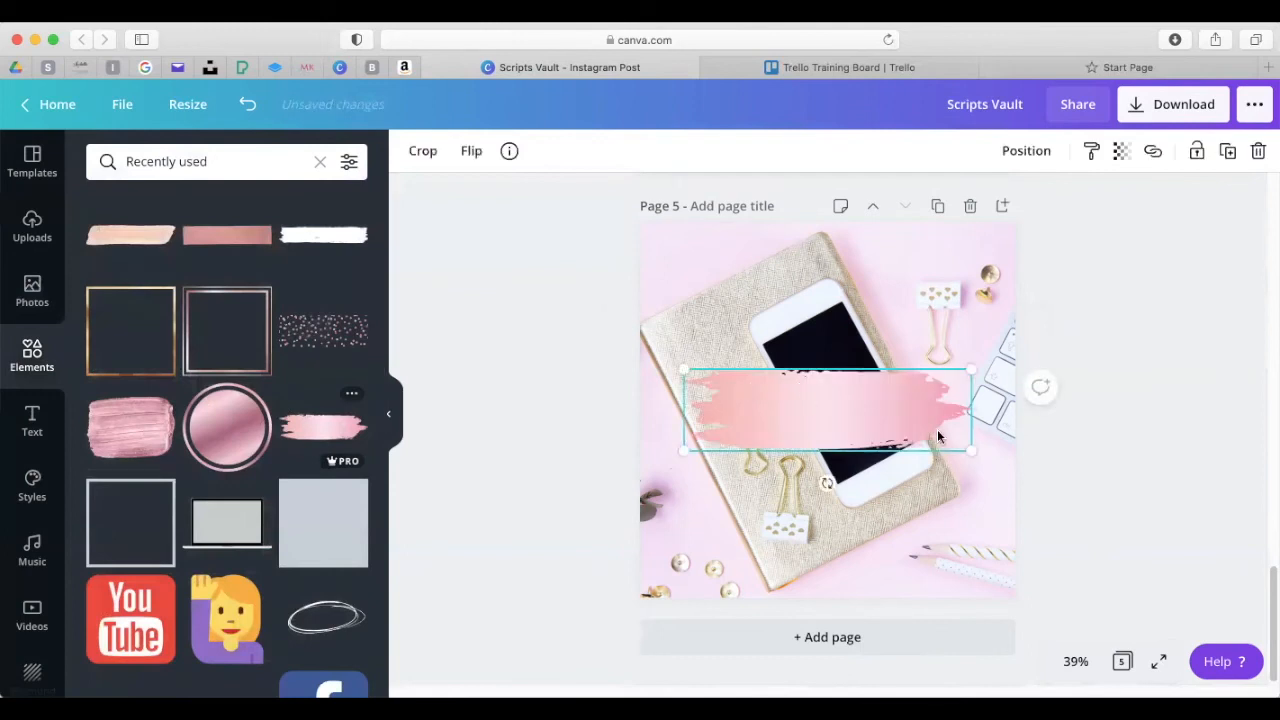
Duplicate the "Cold Leads" title on page 4 and center the copy on page 5's brush stroke
scroll(866, 237, up, 5)
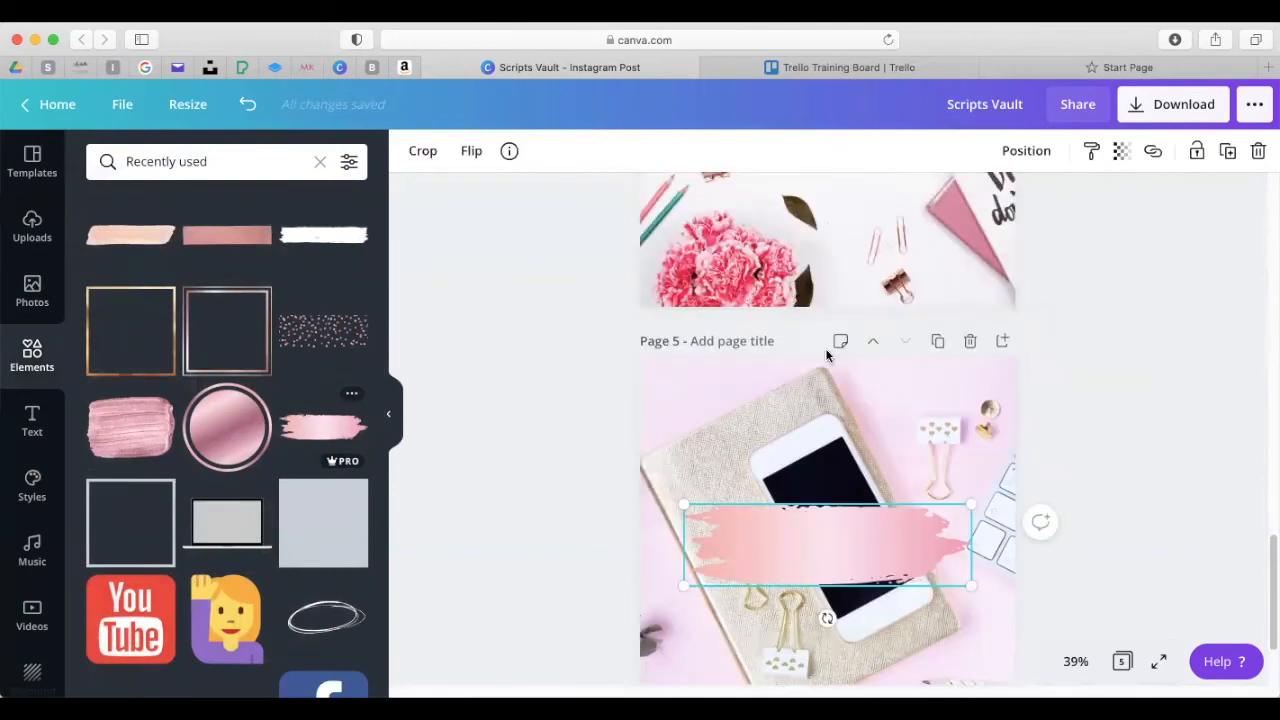
click(855, 246)
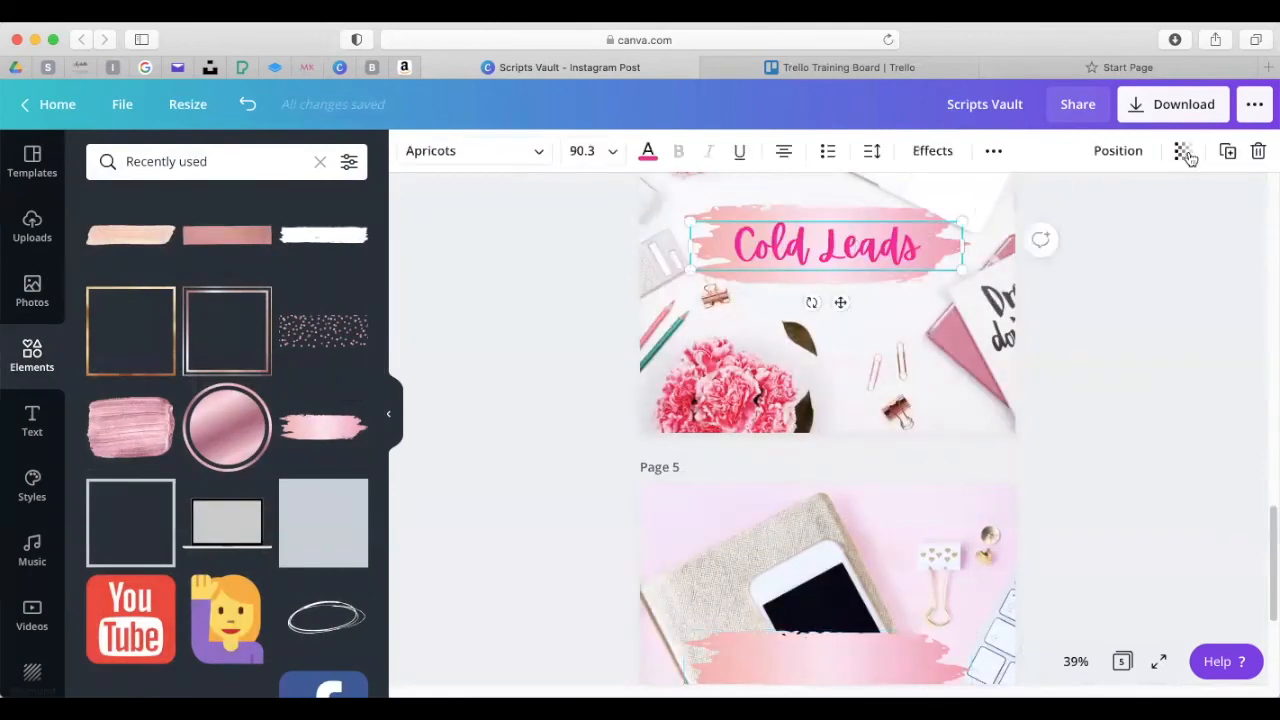
drag(877, 247, 884, 254)
drag(845, 311, 854, 719)
scroll(828, 561, down, 5)
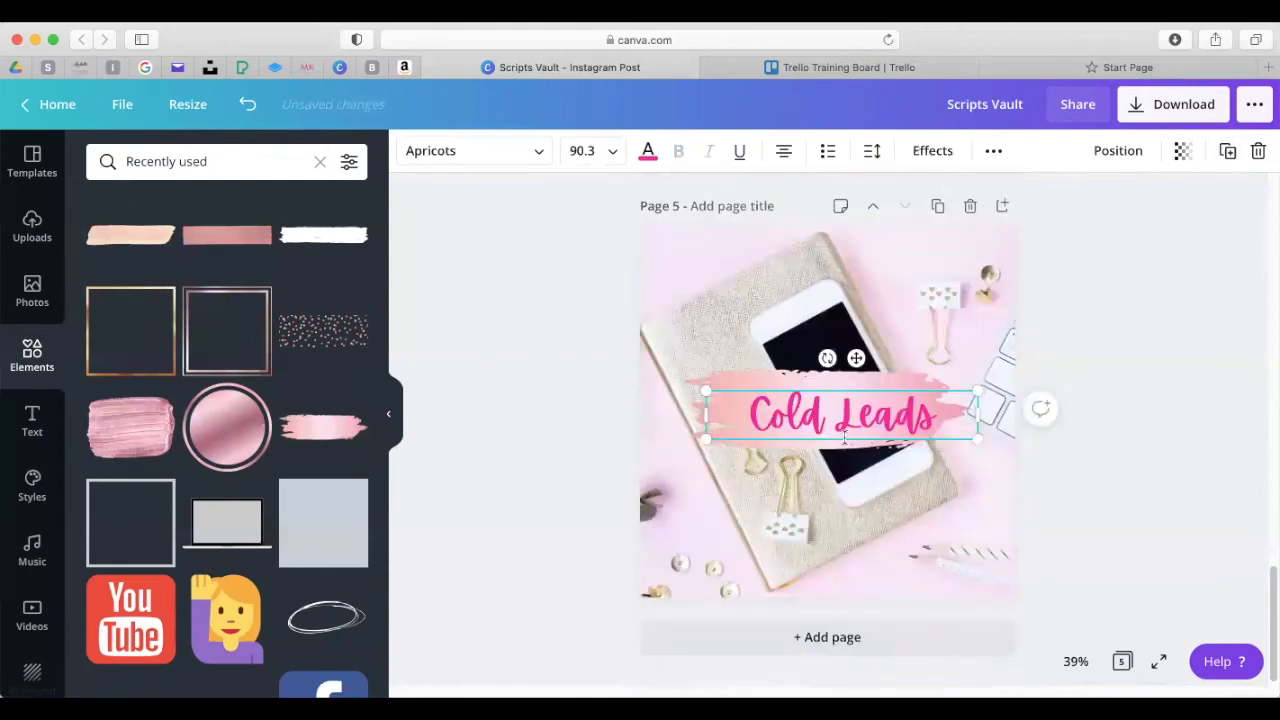
drag(844, 436, 830, 431)
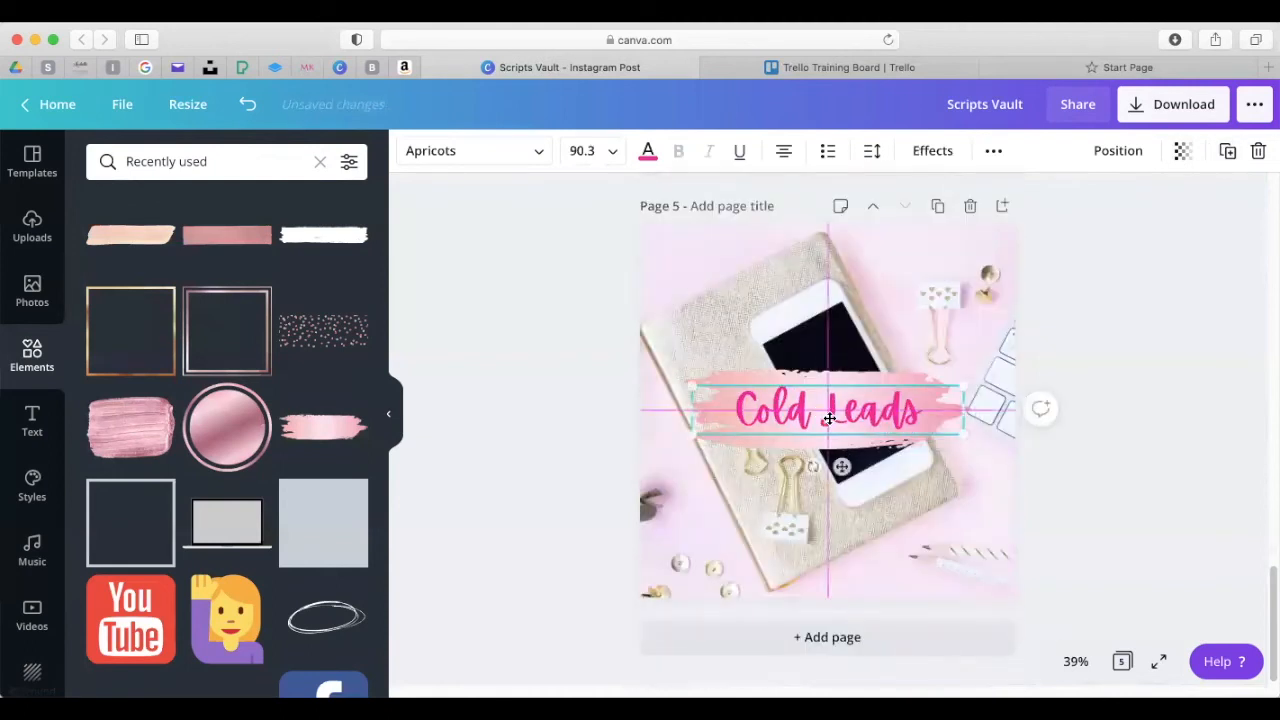
Change the copied title on page 5 to "Follow Up"
click(916, 418)
key(BackSpace)
key(BackSpace)
key(BackSpace)
key(BackSpace)
key(BackSpace)
key(BackSpace)
key(BackSpace)
key(BackSpace)
key(BackSpace)
key(BackSpace)
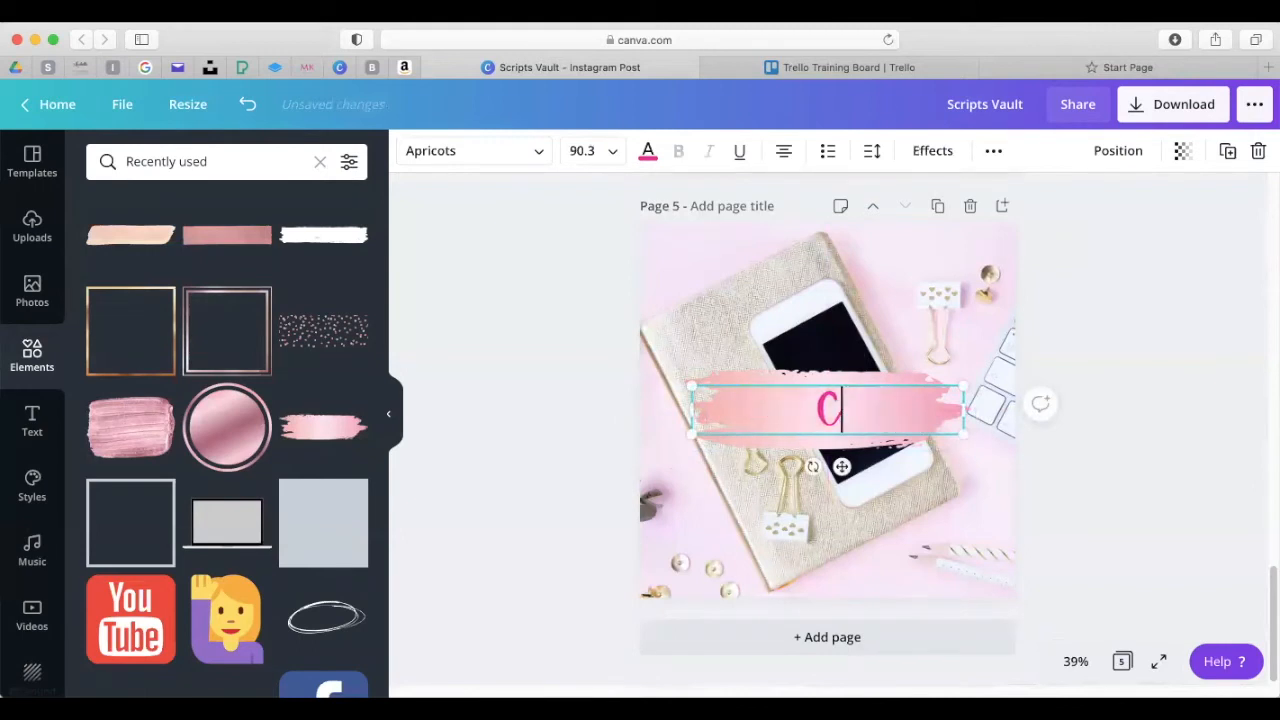
text(Foll)
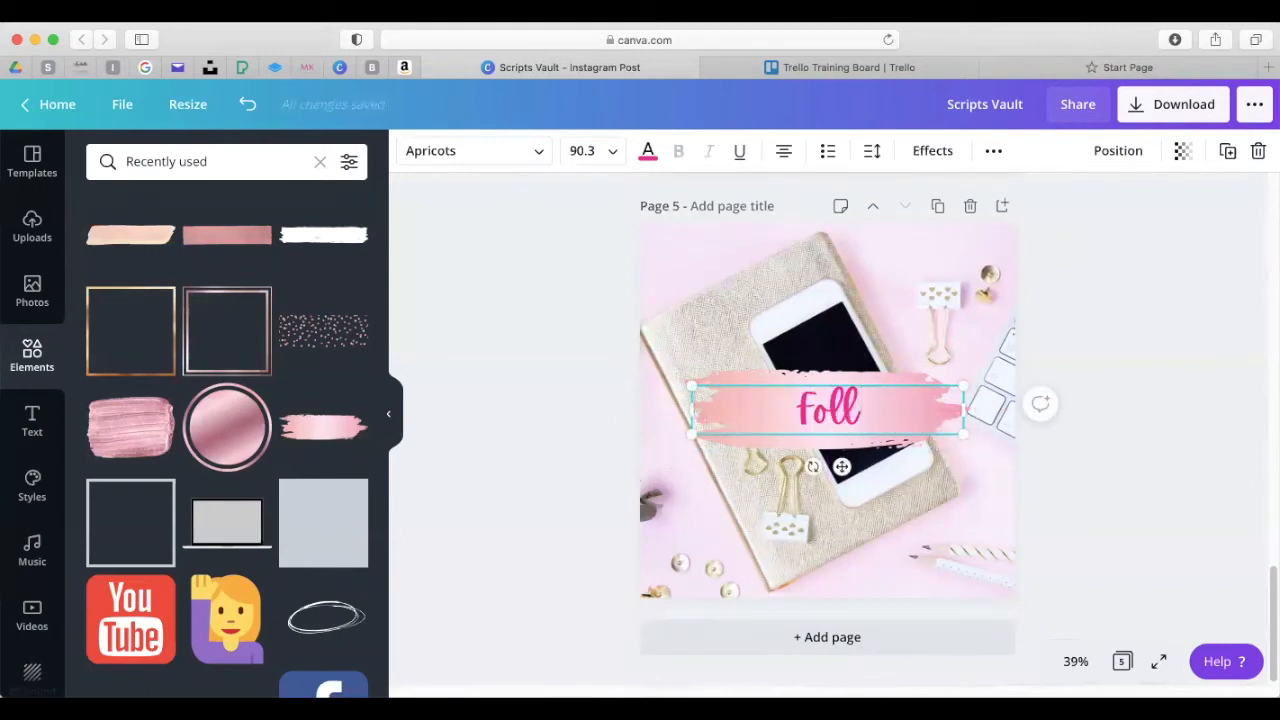
text(ow Up)
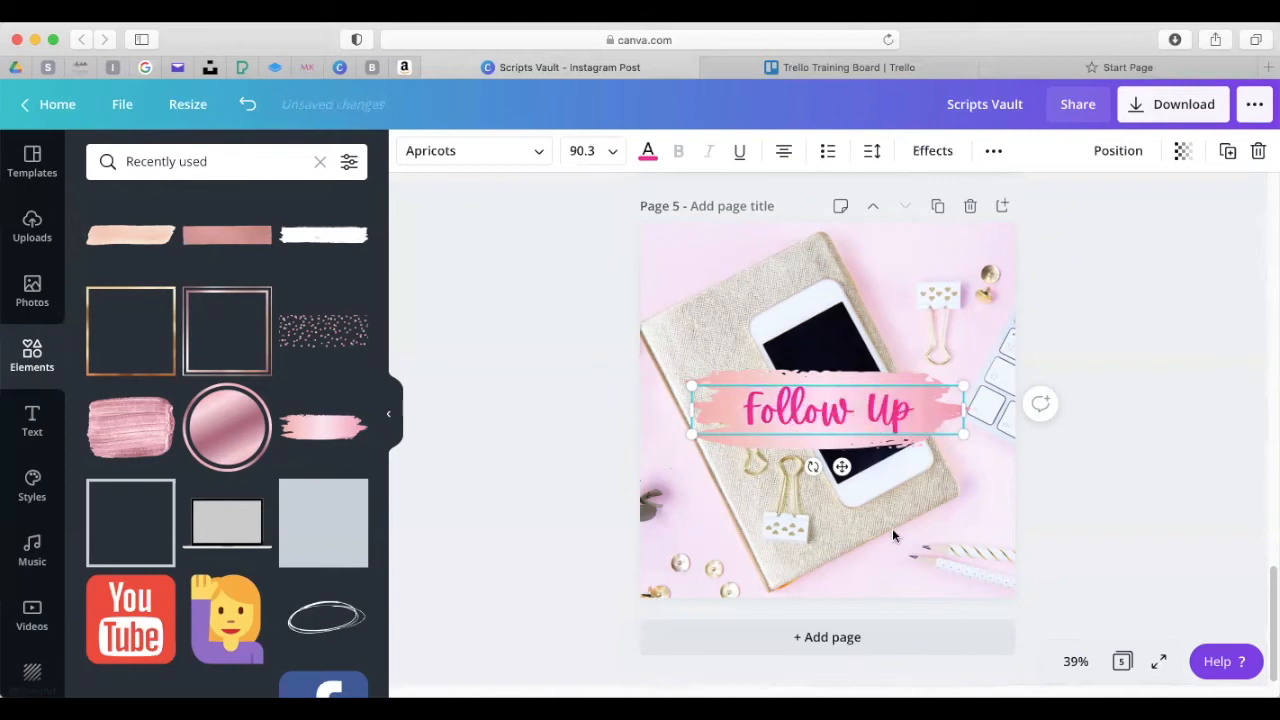
click(893, 535)
Add the recently used rose gold double square frame to page 5, enlarged to the page edges
click(227, 330)
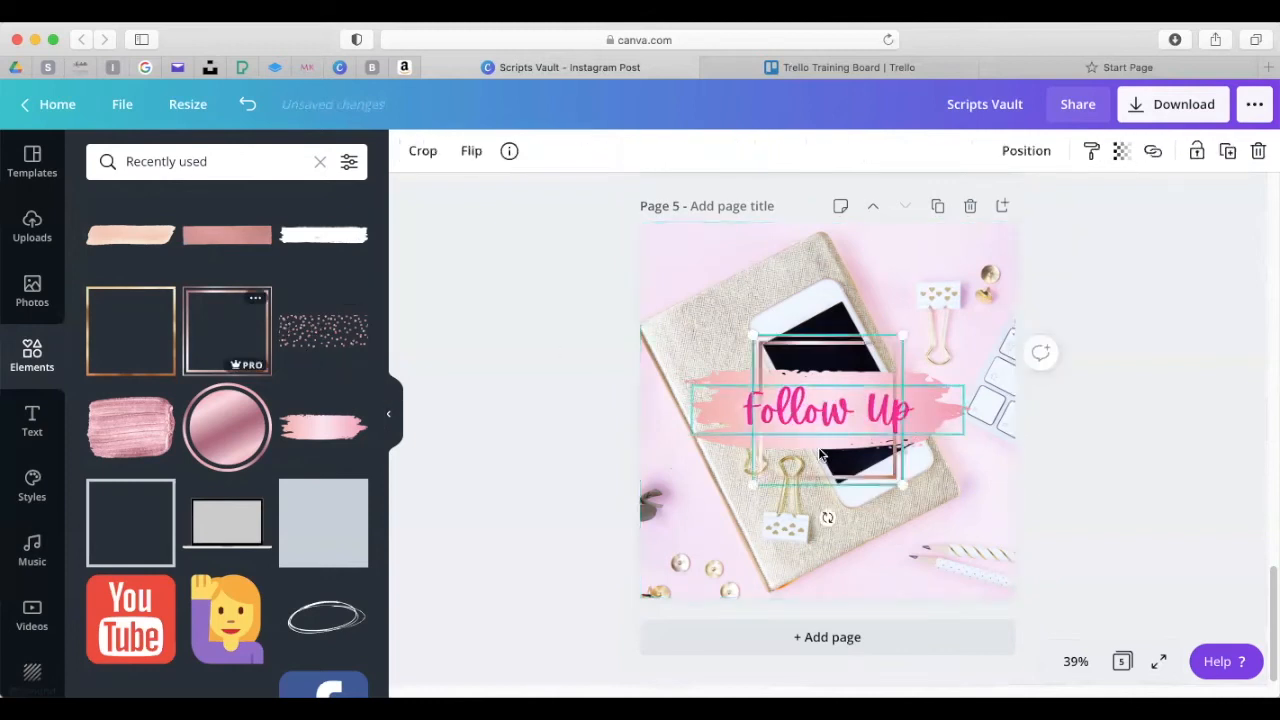
drag(820, 455, 963, 649)
click(1070, 495)
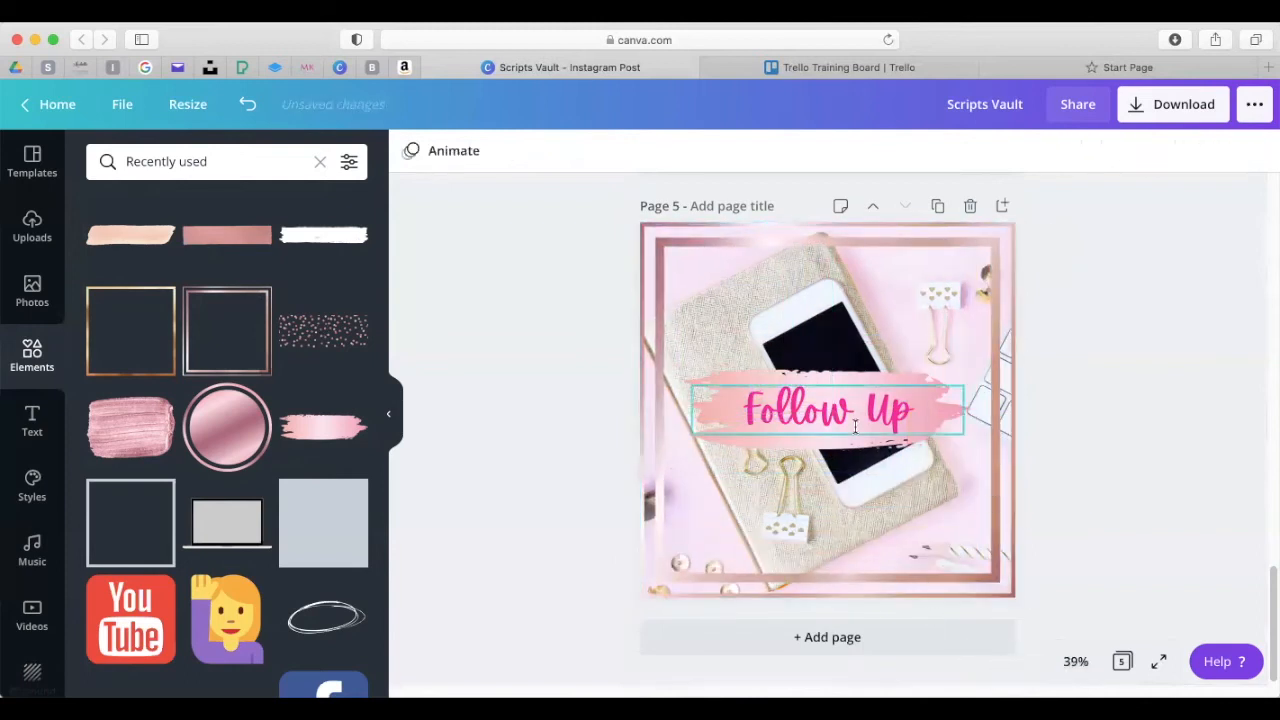
Duplicate page 5's rose gold frame and place the copy around the "Cold Leads" design on page 4
scroll(855, 425, up, 5)
click(729, 555)
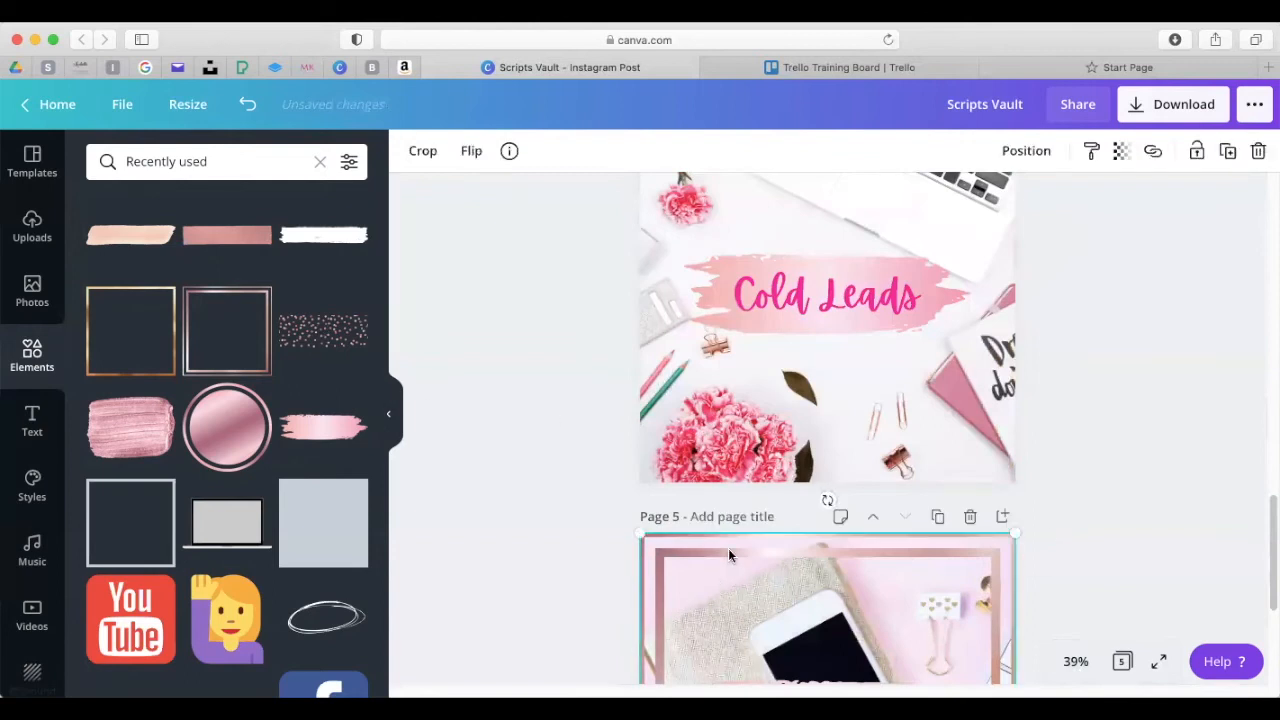
click(1228, 151)
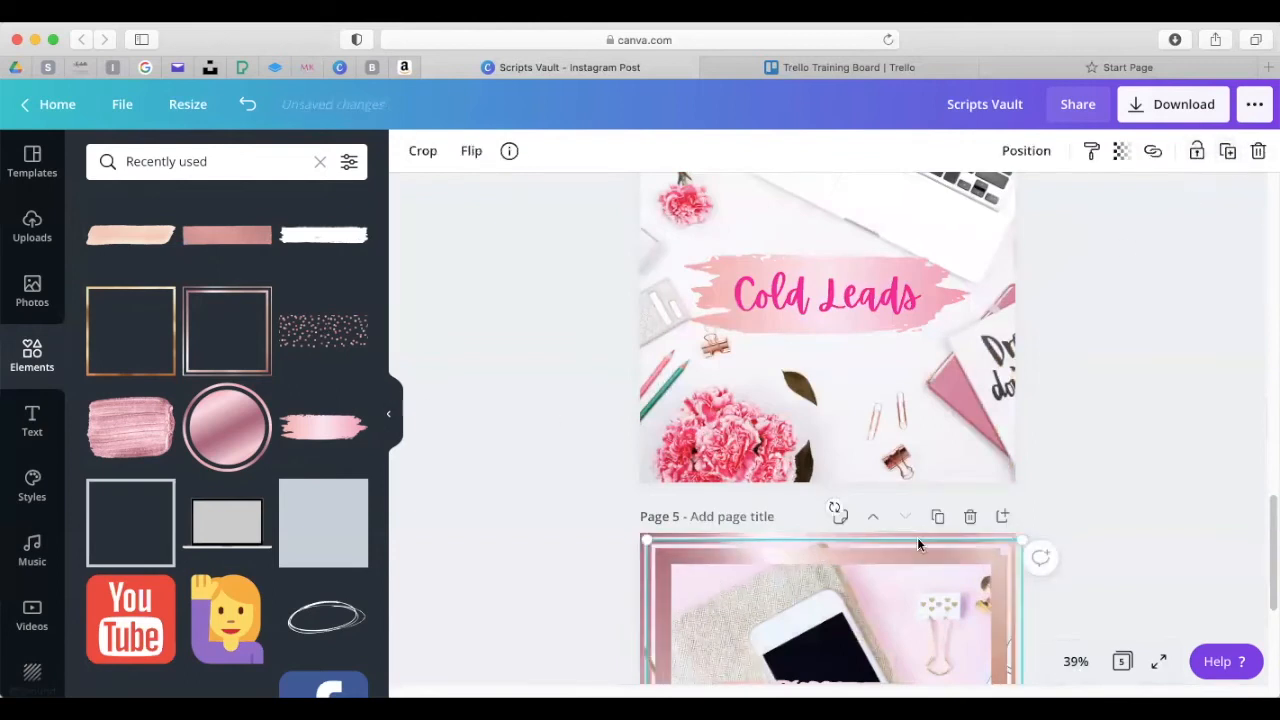
drag(910, 513, 930, 328)
scroll(923, 386, up, 8)
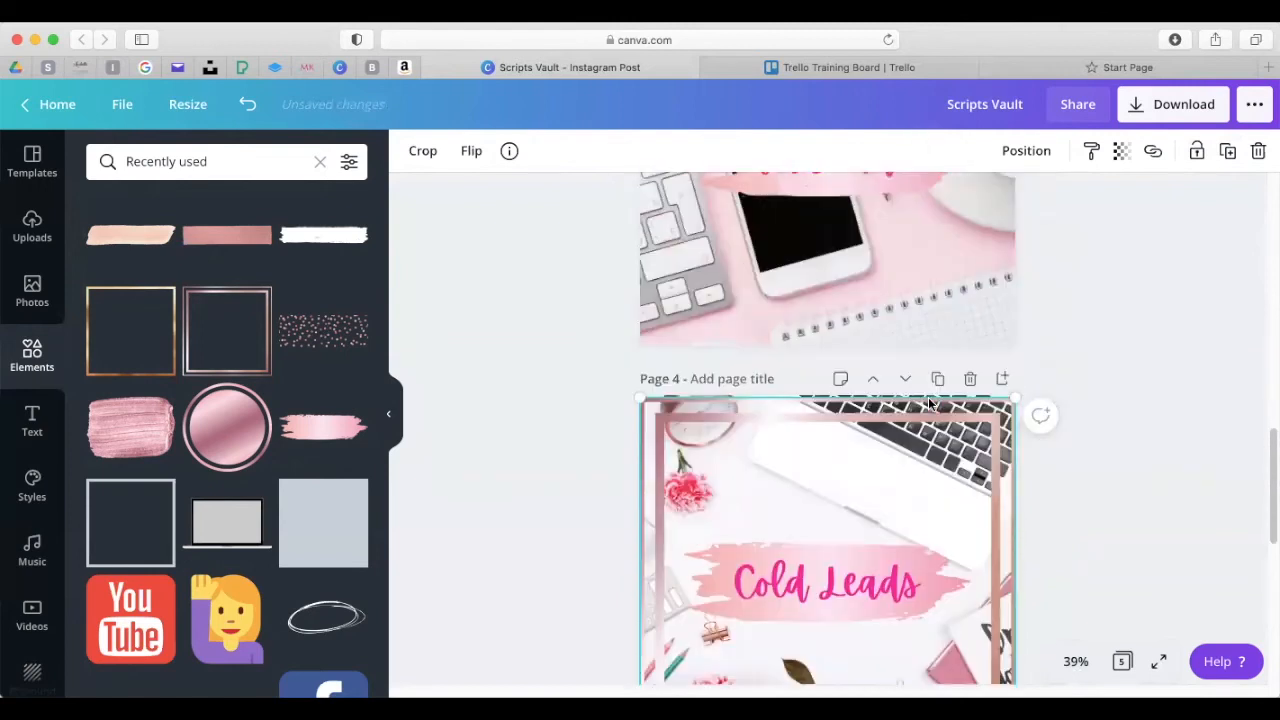
Try to frame the "Hot Leads" design on page 3 with the gold square frame, enlarged toward the page edges
scroll(910, 431, up, 2)
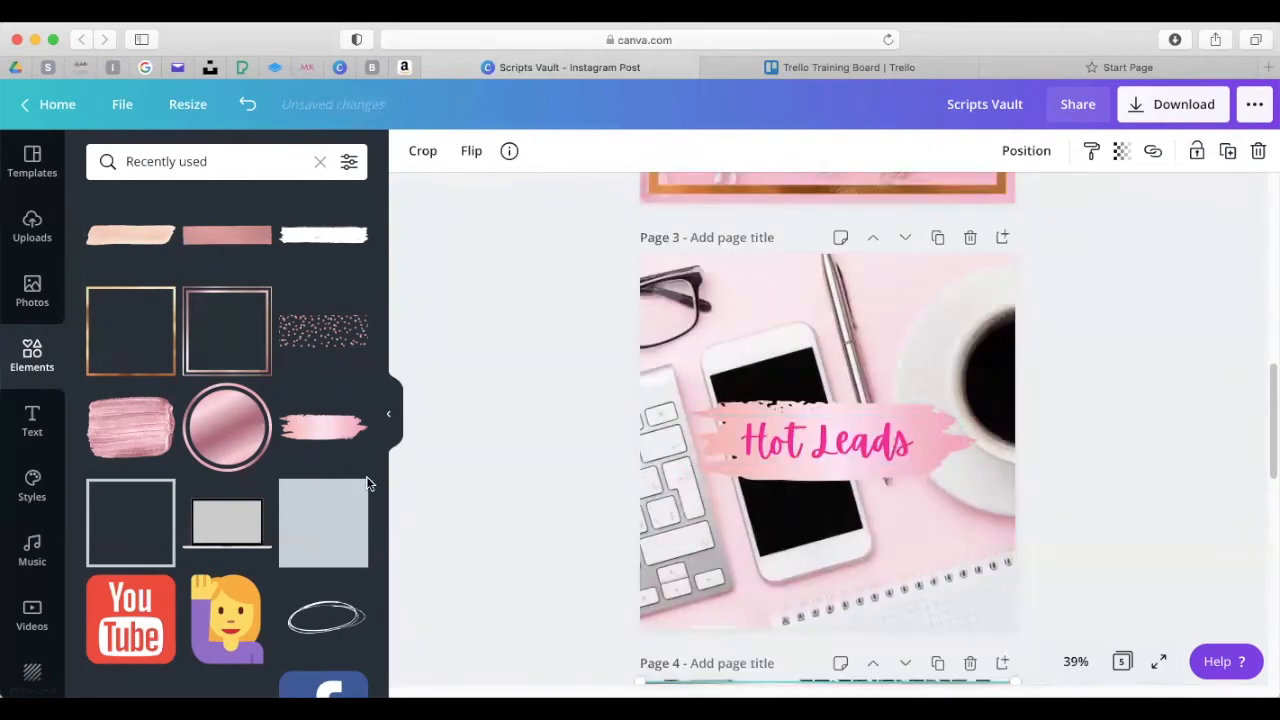
click(121, 334)
drag(744, 520, 748, 489)
drag(941, 560, 980, 626)
scroll(908, 595, down, 1)
scroll(908, 595, down, 3)
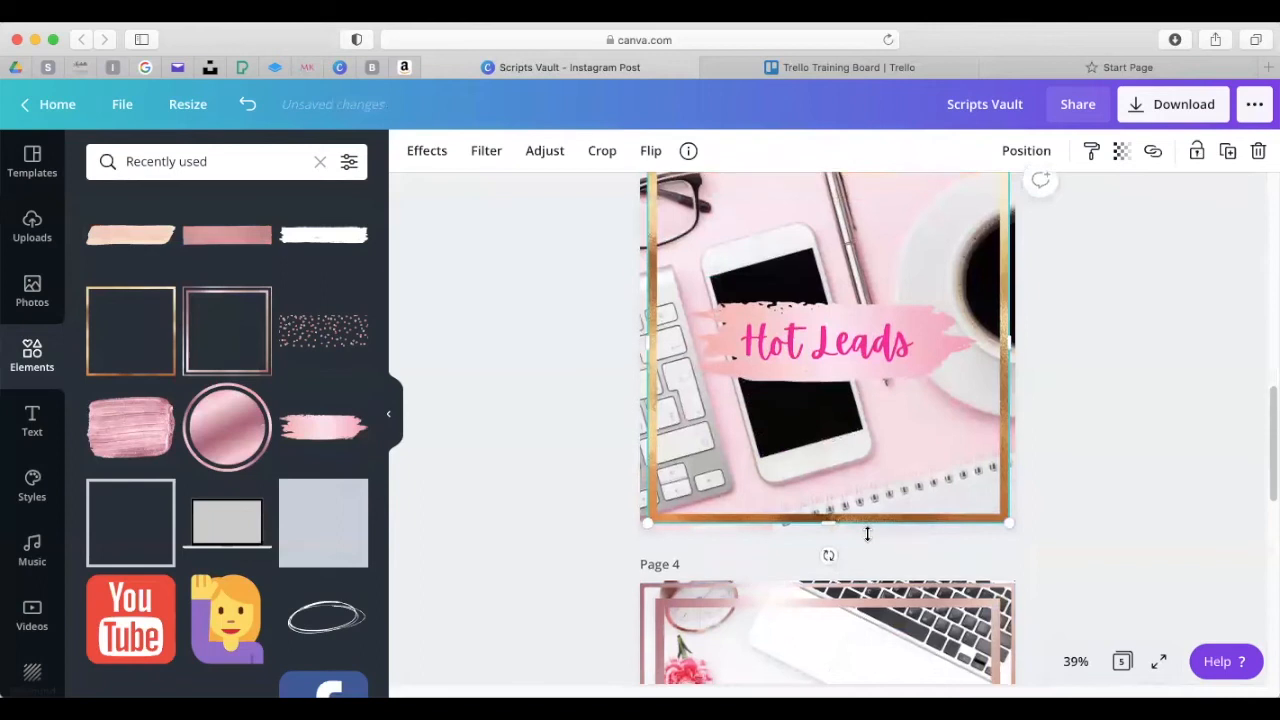
Duplicate page 4's rose gold frame and position the copy around the "Hot Leads" design on page 3
click(743, 568)
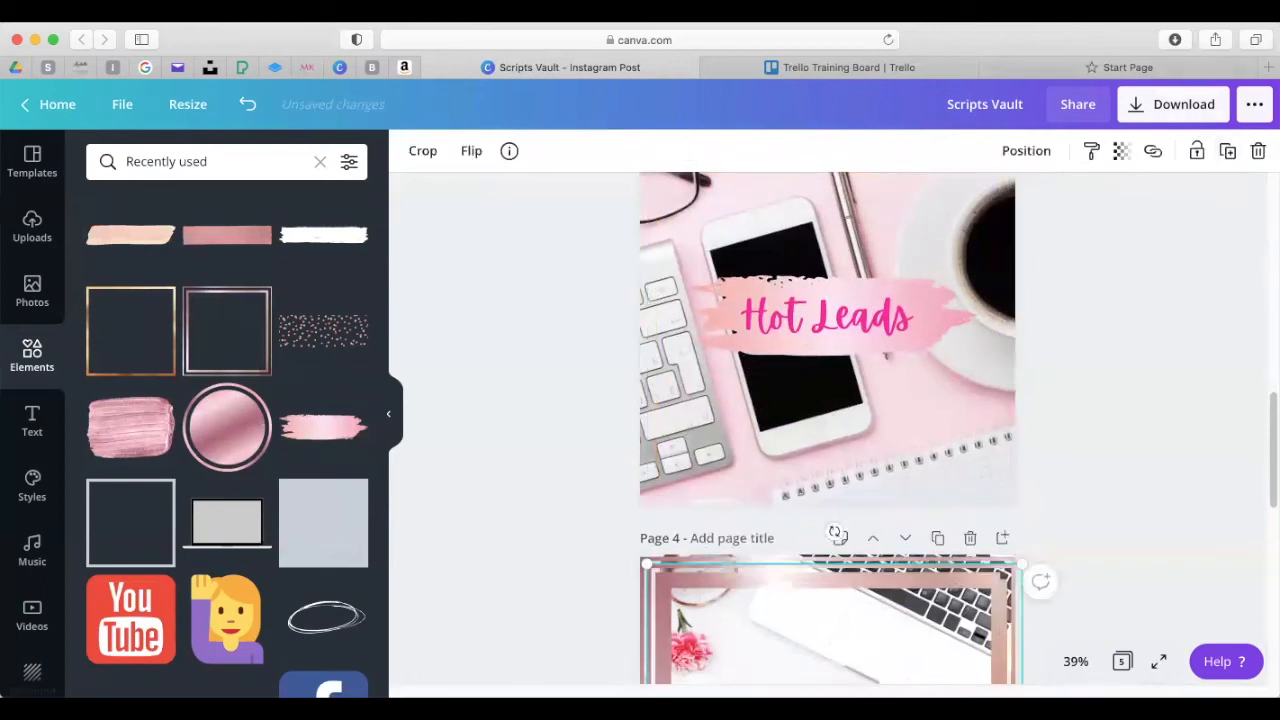
drag(754, 573, 765, 215)
scroll(774, 306, up, 5)
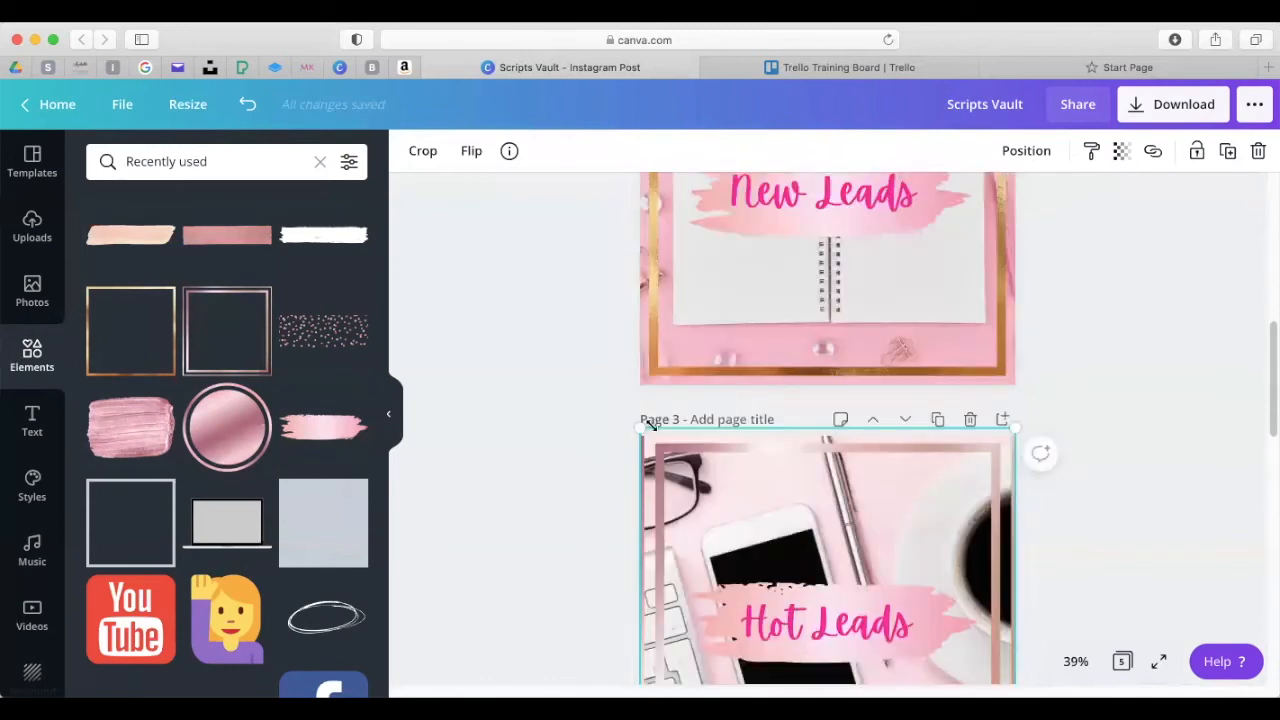
scroll(655, 430, down, 3)
drag(734, 357, 738, 359)
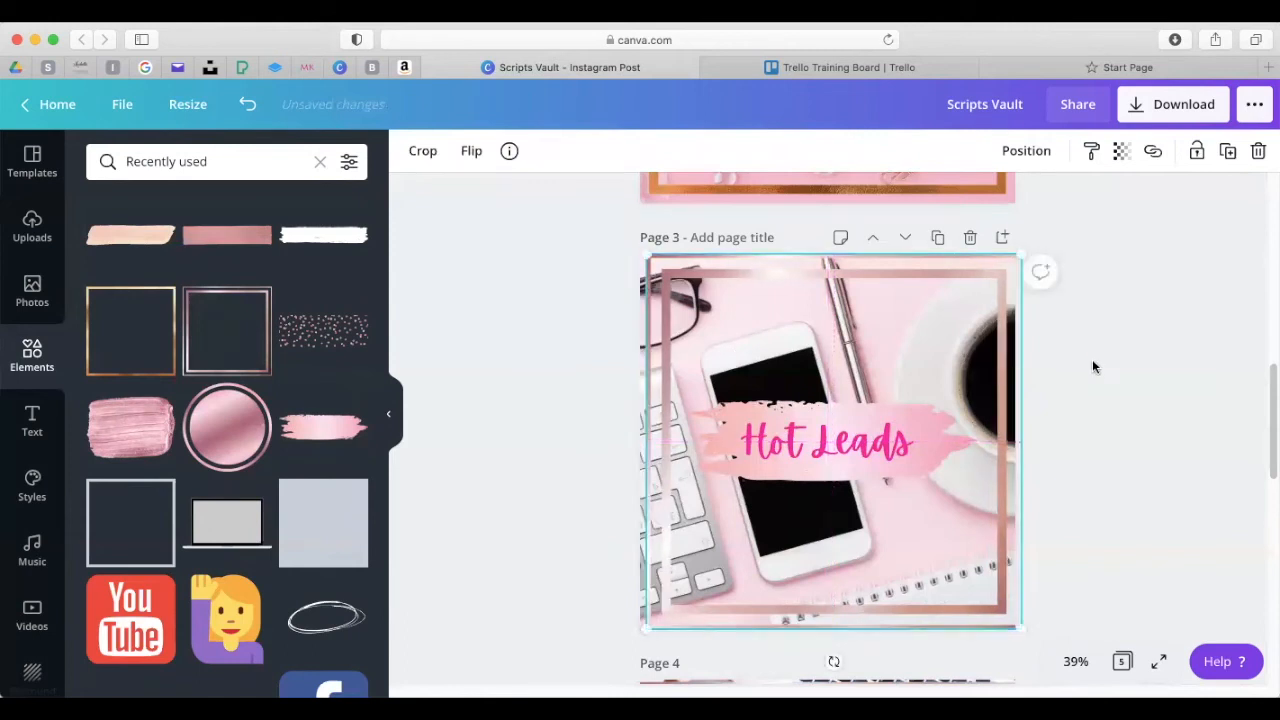
click(1094, 366)
Review the first pages and download all five pages as PNG files
scroll(806, 453, up, 10)
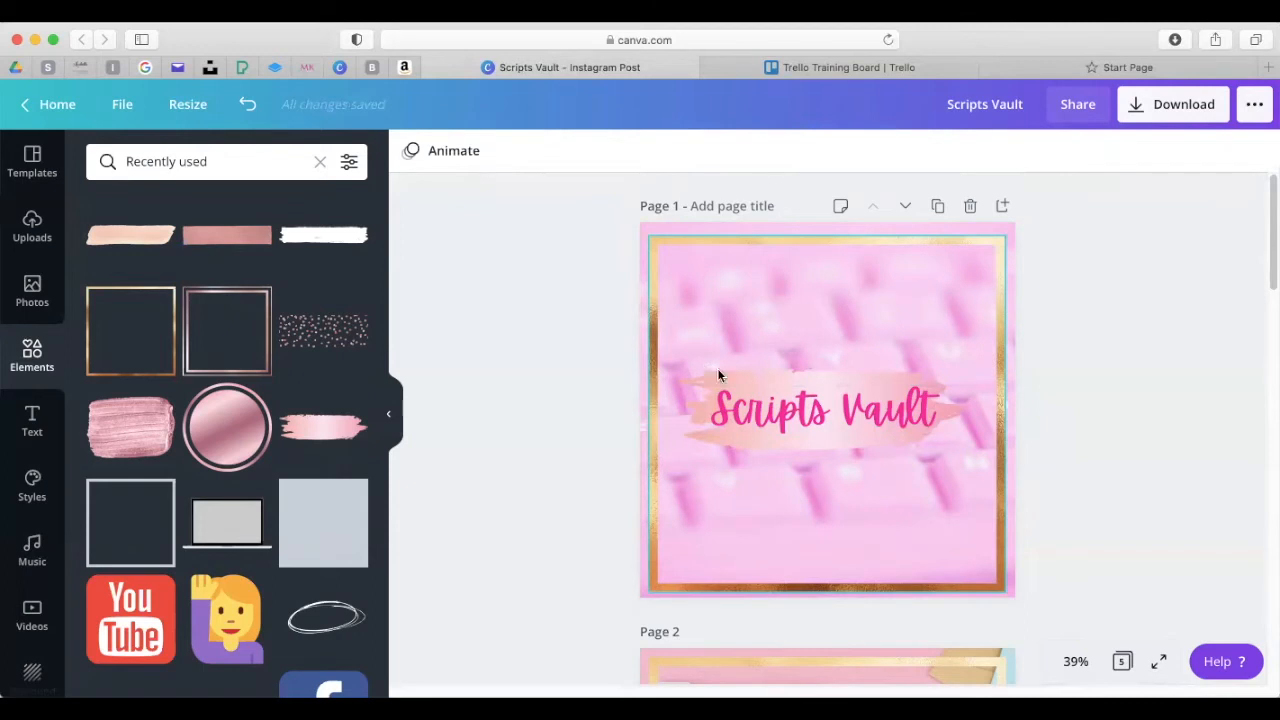
scroll(717, 372, down, 5)
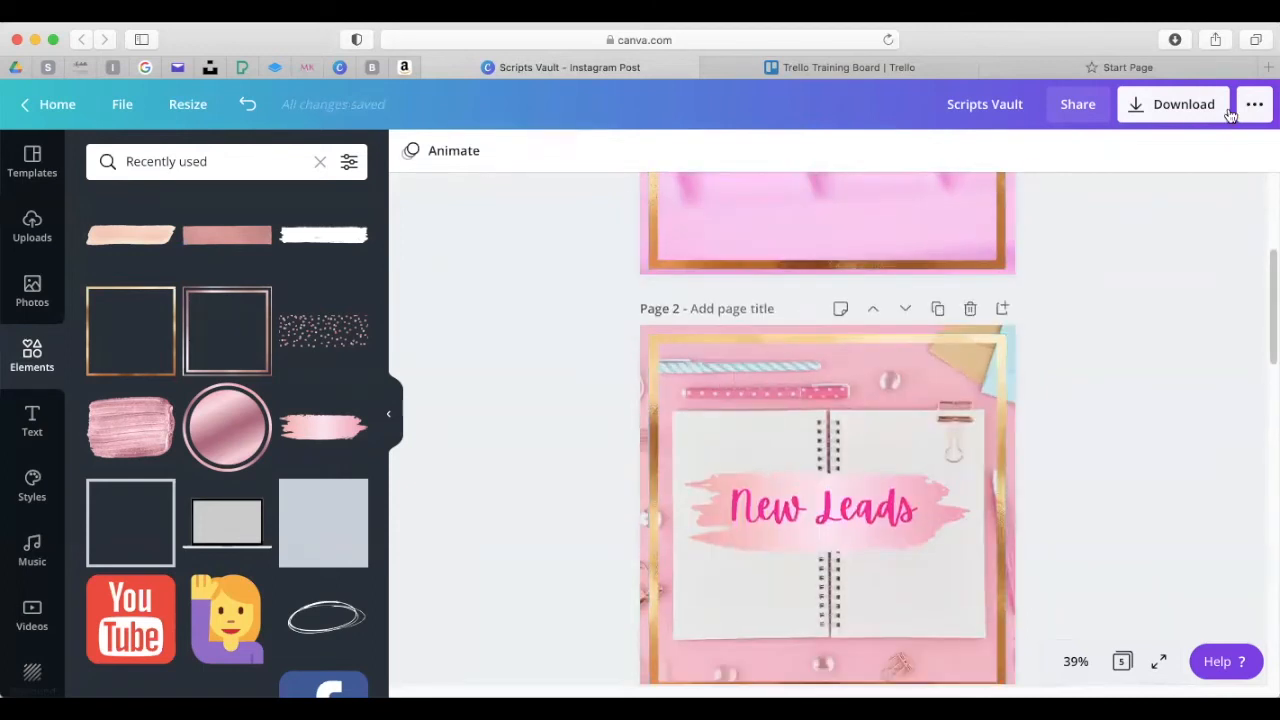
click(1138, 106)
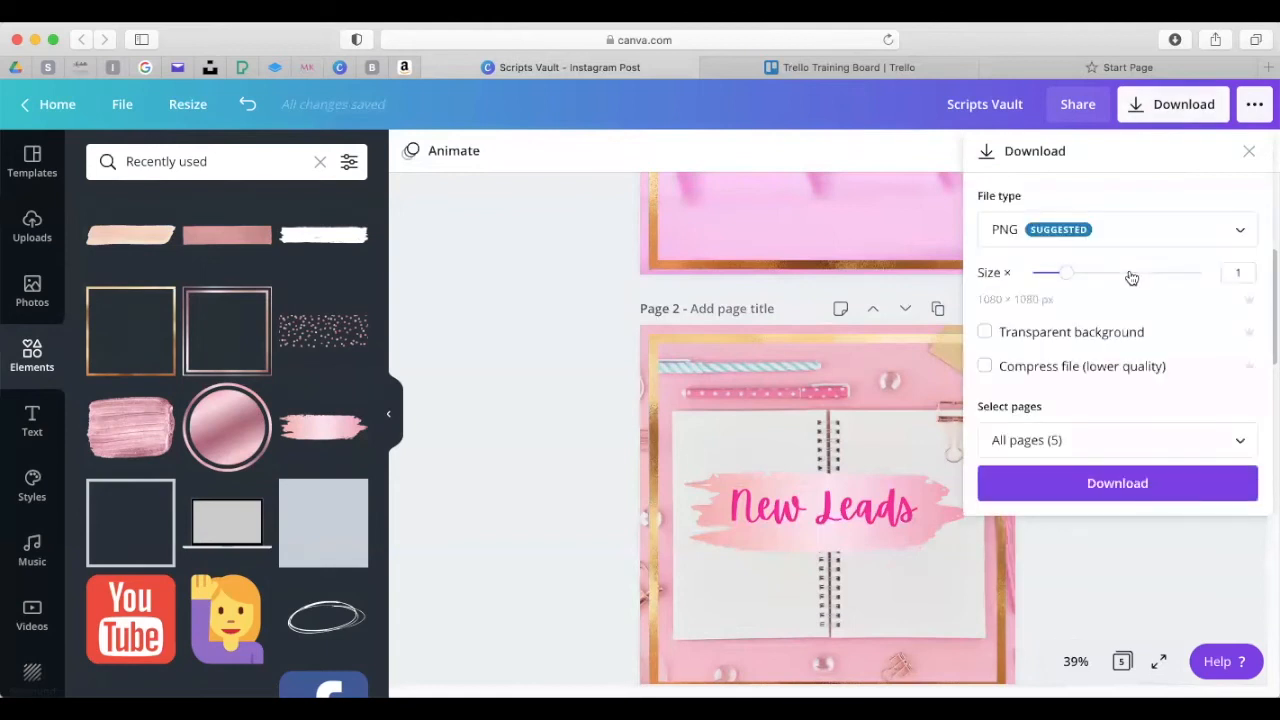
click(1058, 484)
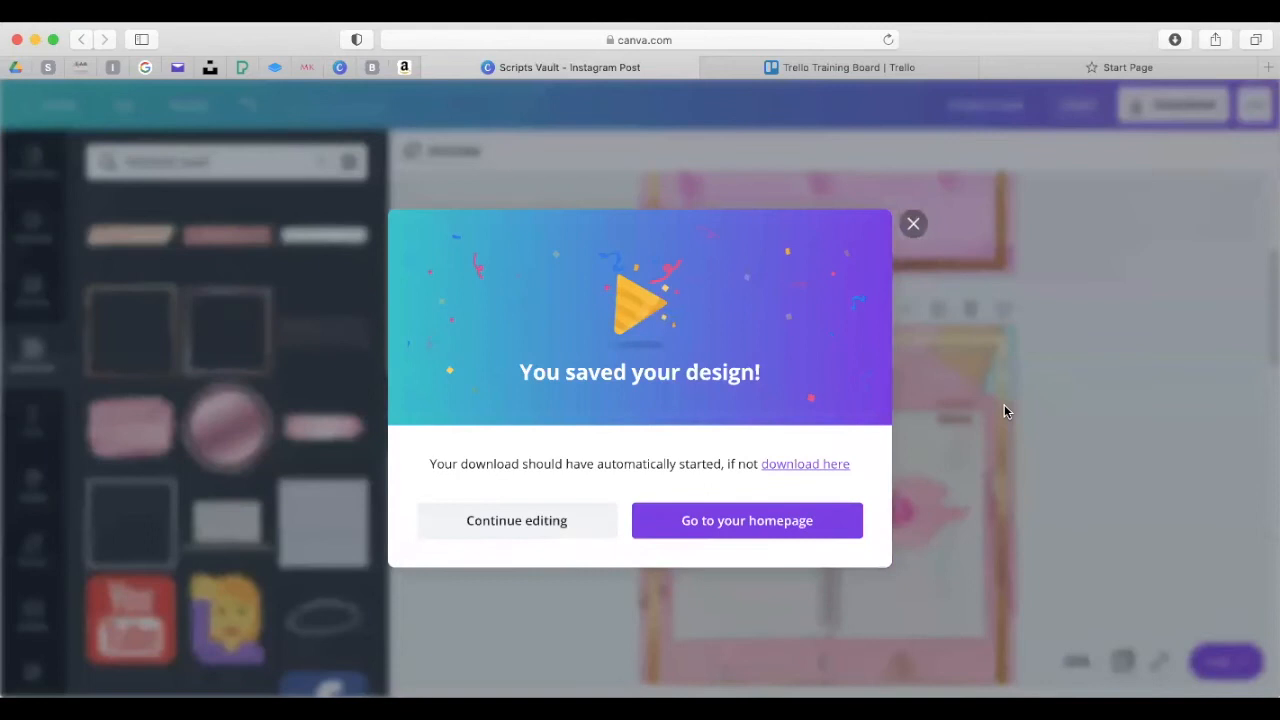
Open the downloaded Scripts Vault folder from the browser's downloads, and dismiss the downloads list and Canva's save message
click(1175, 39)
double_click(1070, 127)
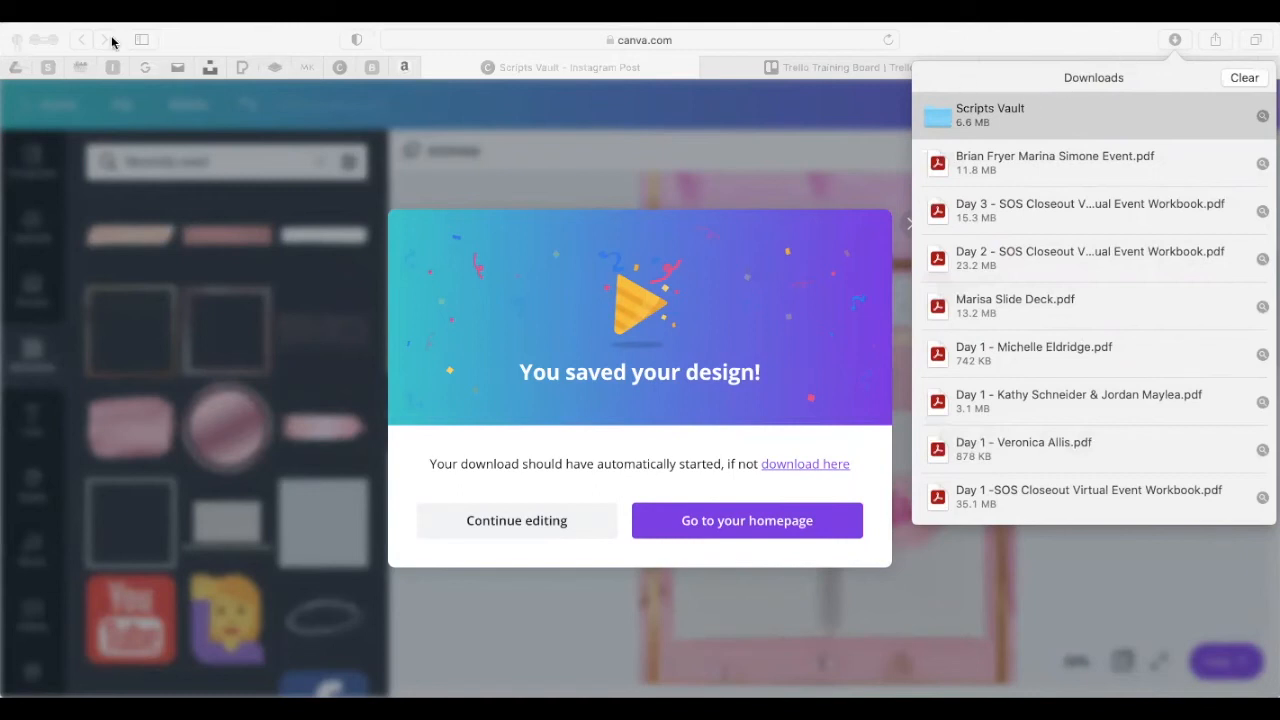
click(887, 168)
click(887, 168)
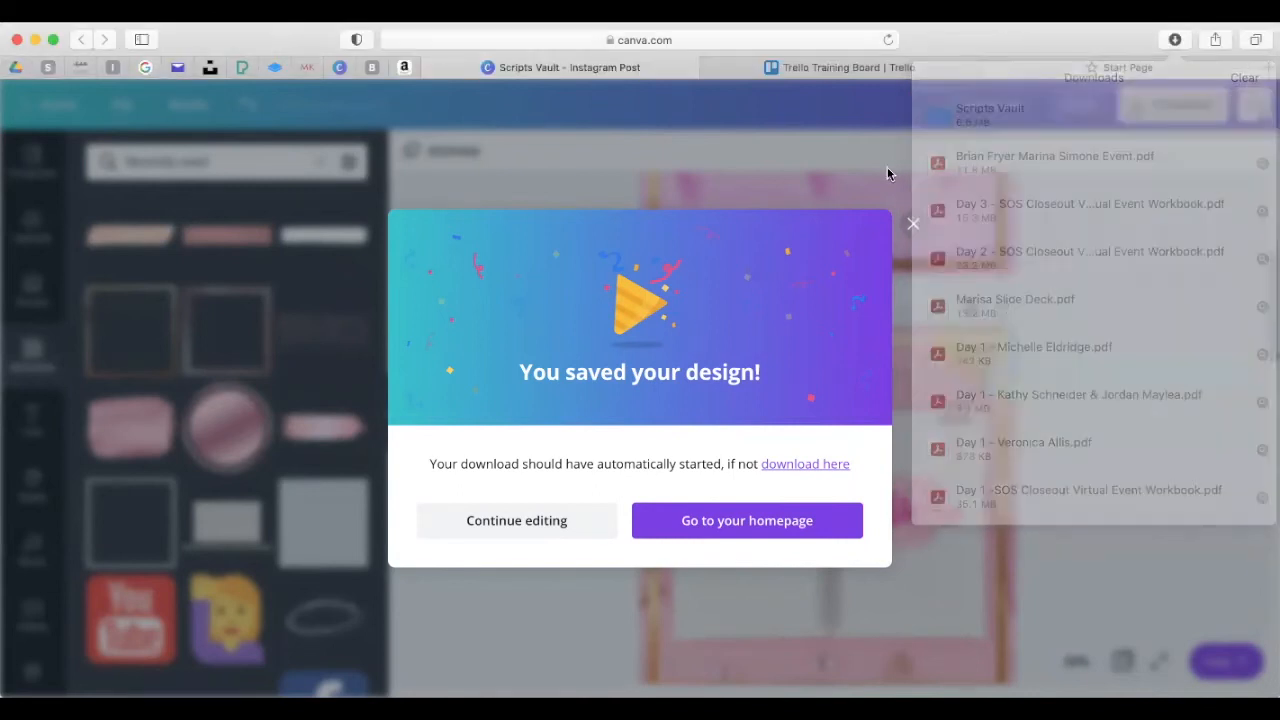
click(567, 112)
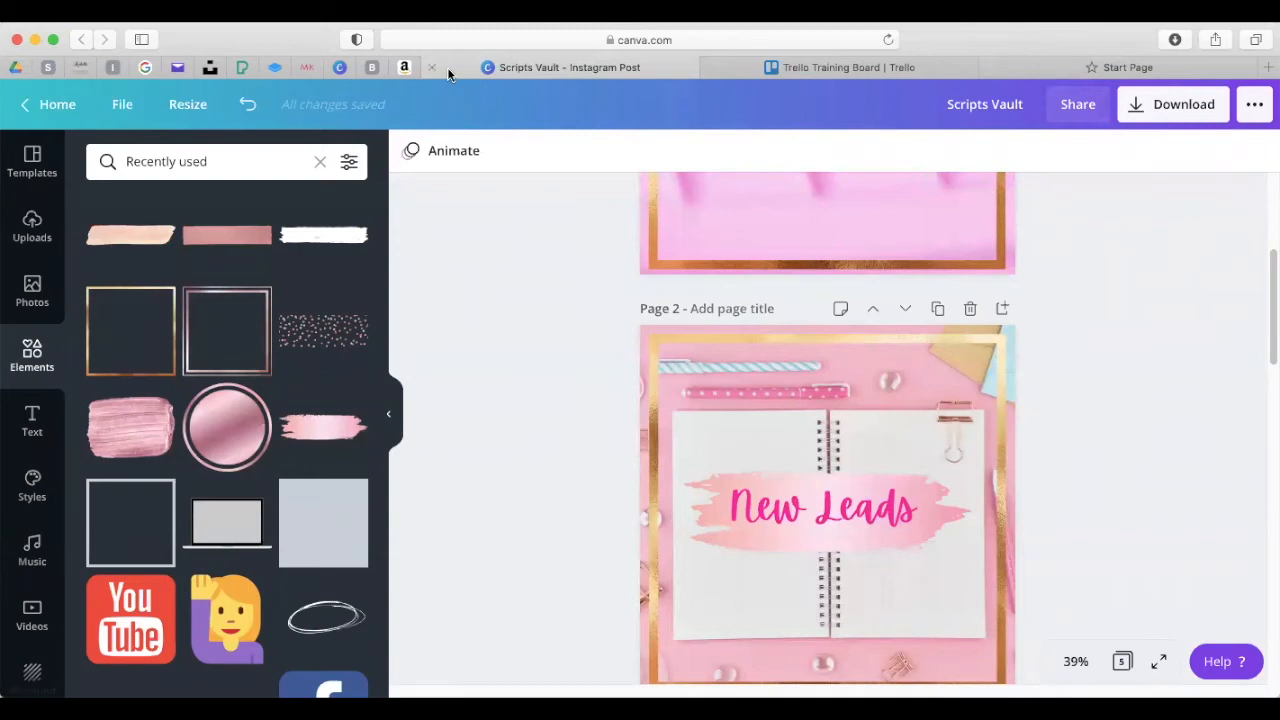
Switch to the Trello board and add a "New Leads" card and a "Hot Leads" card to their matching lists
click(881, 62)
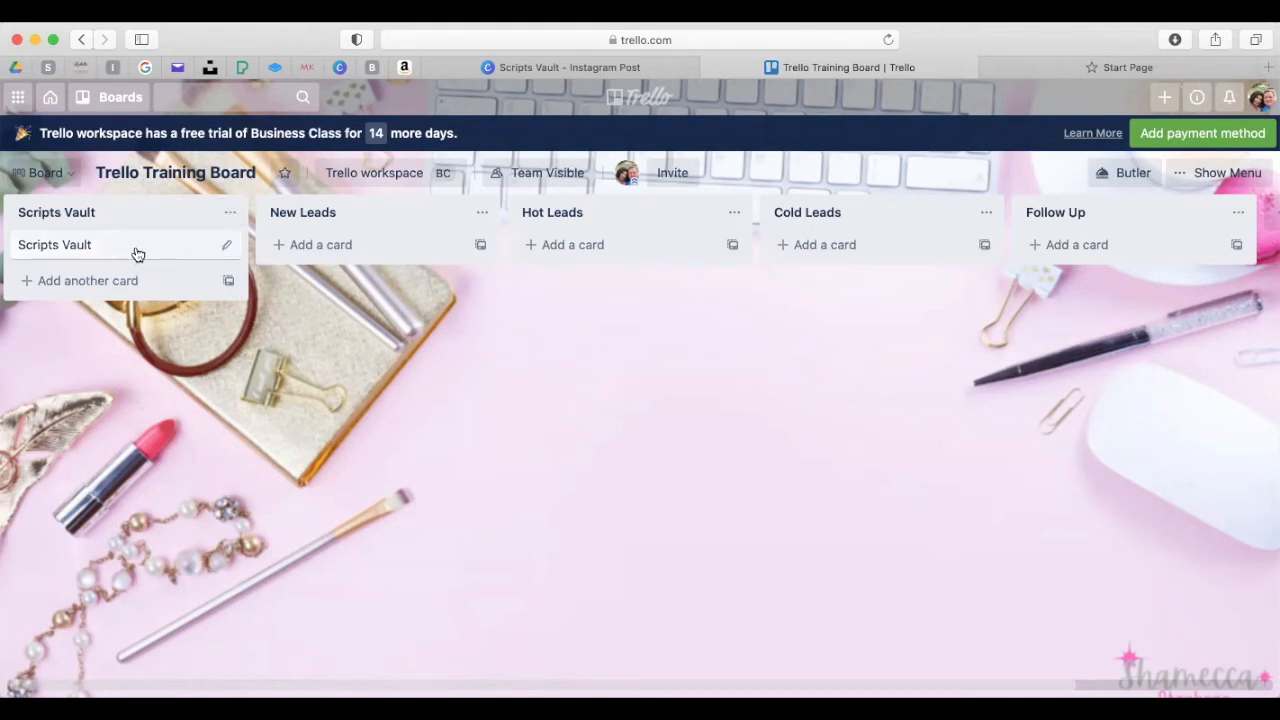
click(335, 245)
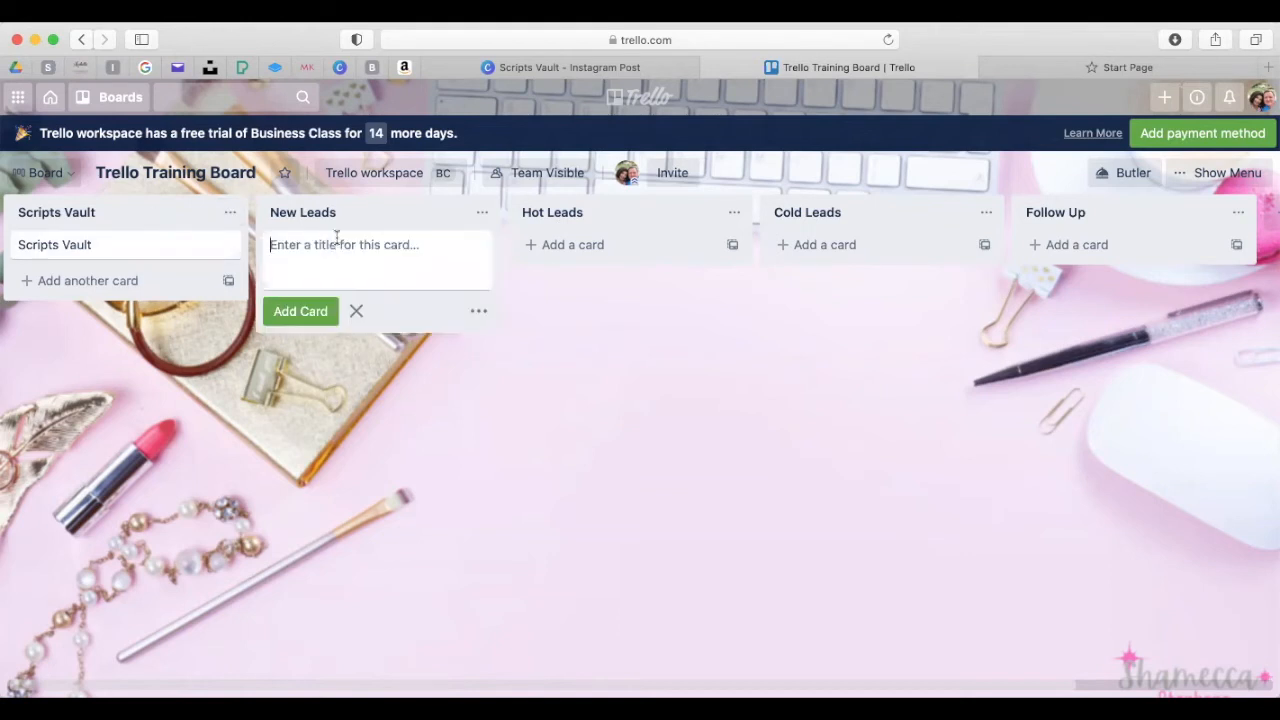
text(New Leads)
click(300, 311)
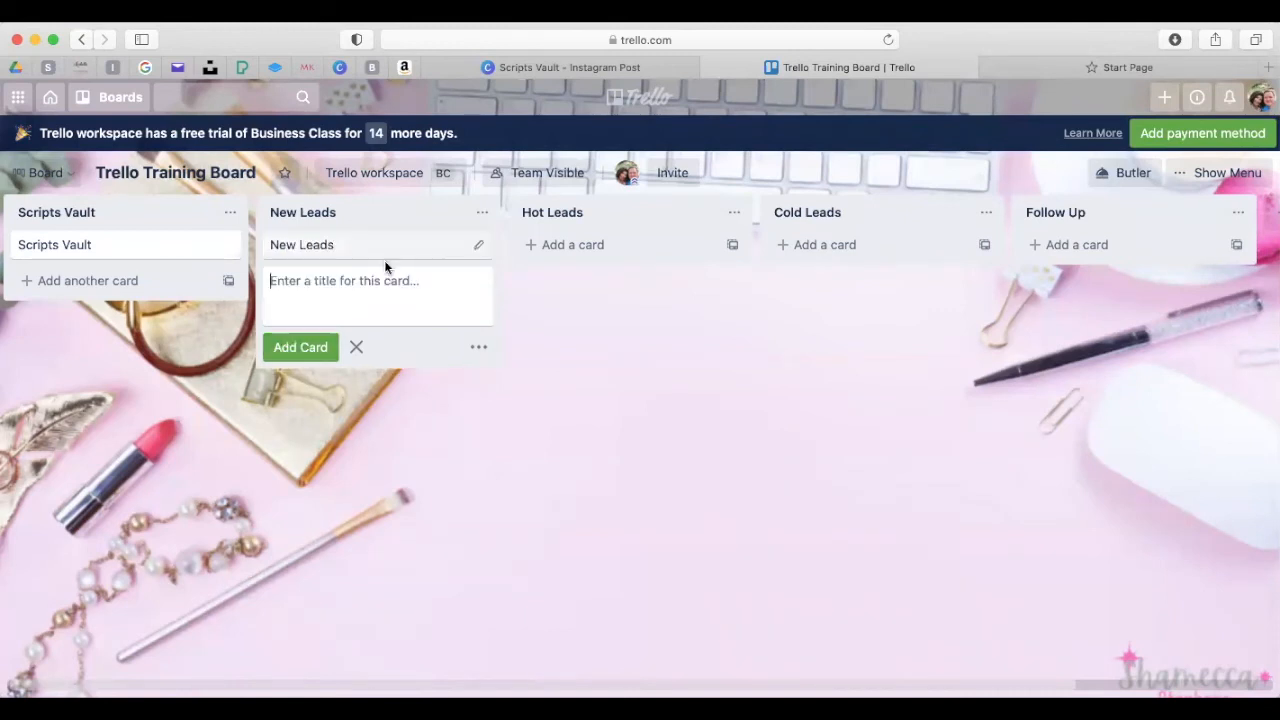
click(587, 245)
text(Hot Leads)
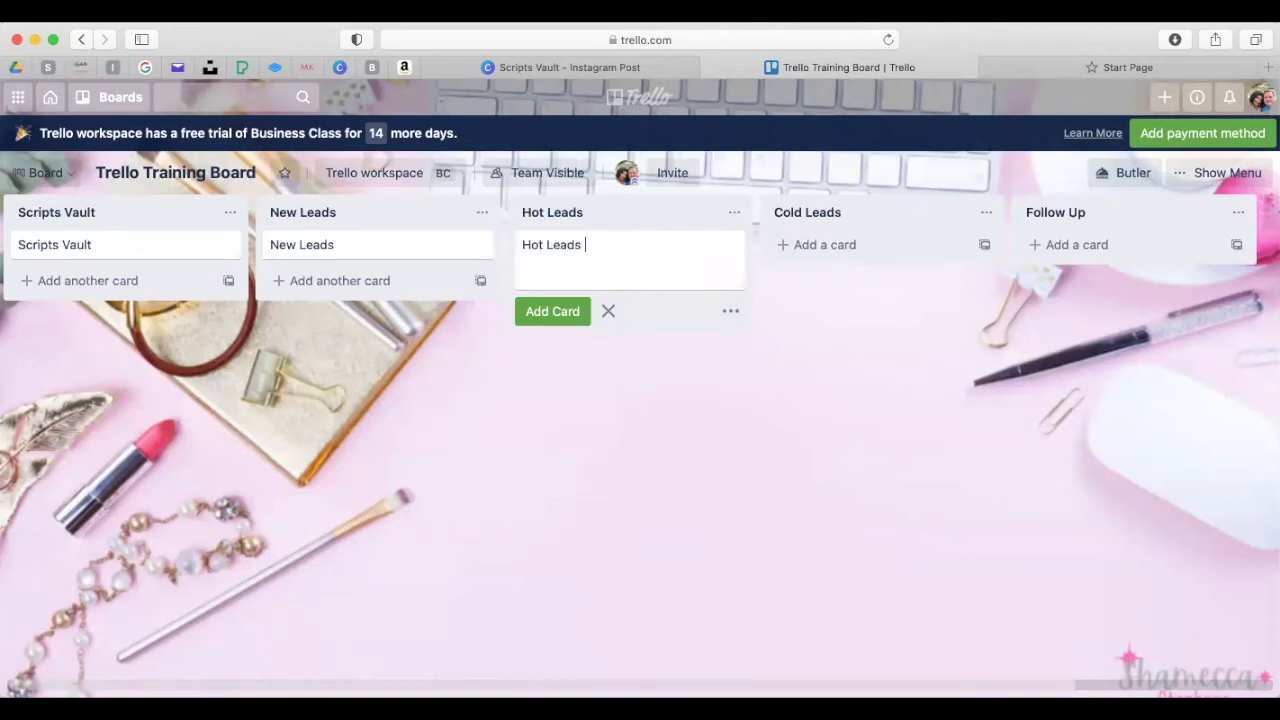
click(557, 313)
Add a "Cold Leads" card to the Cold Leads list and a "Follow Up" card to the Follow Up list
click(790, 246)
text(C)
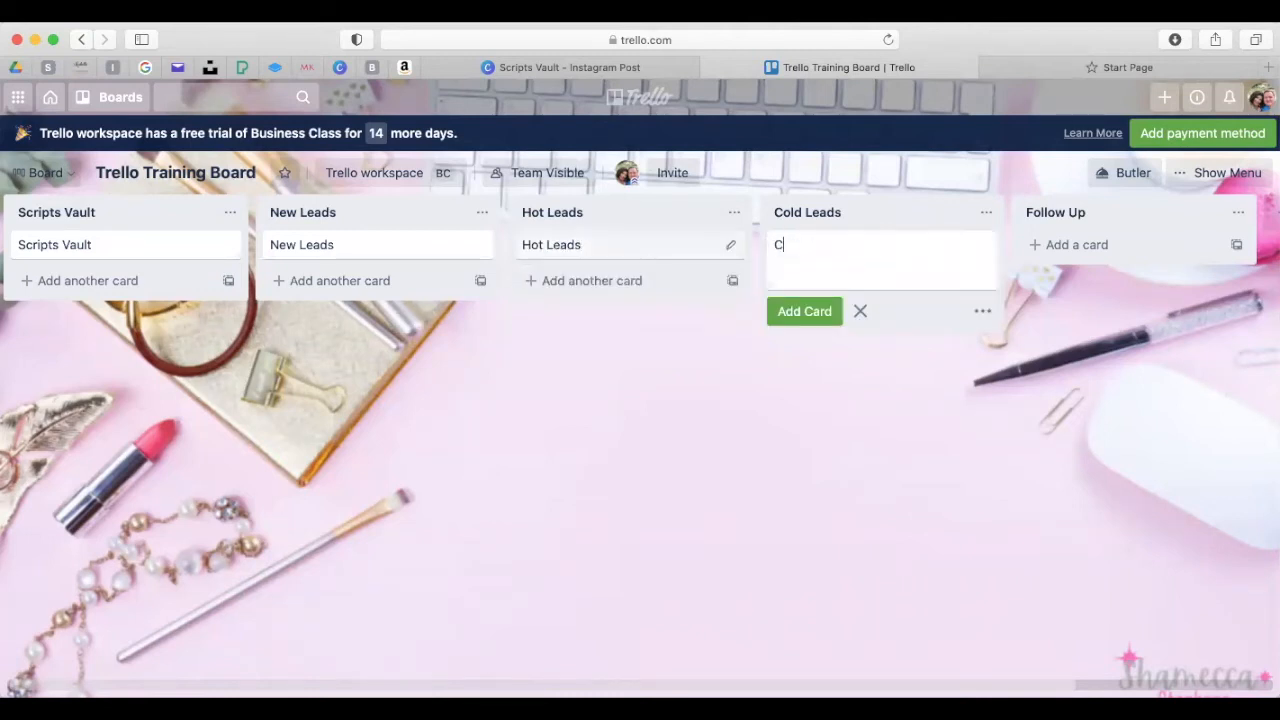
text(old Leads)
click(801, 311)
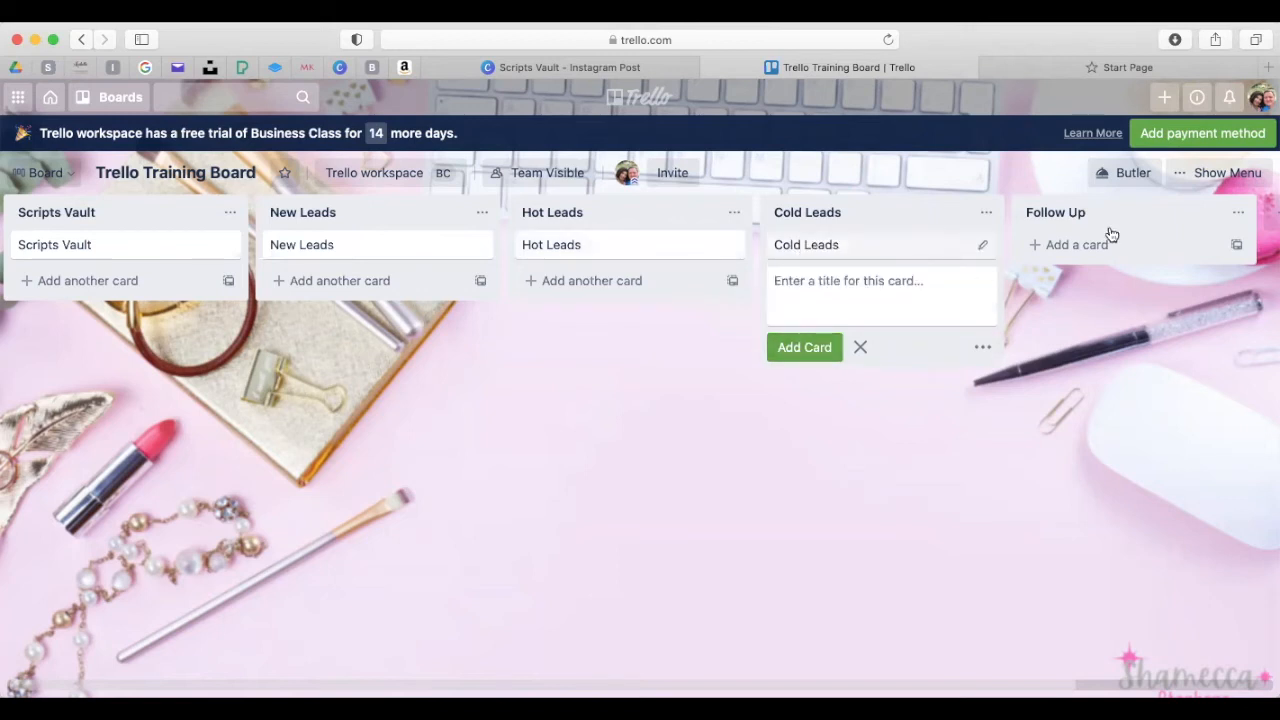
click(1104, 243)
text(Follow Up)
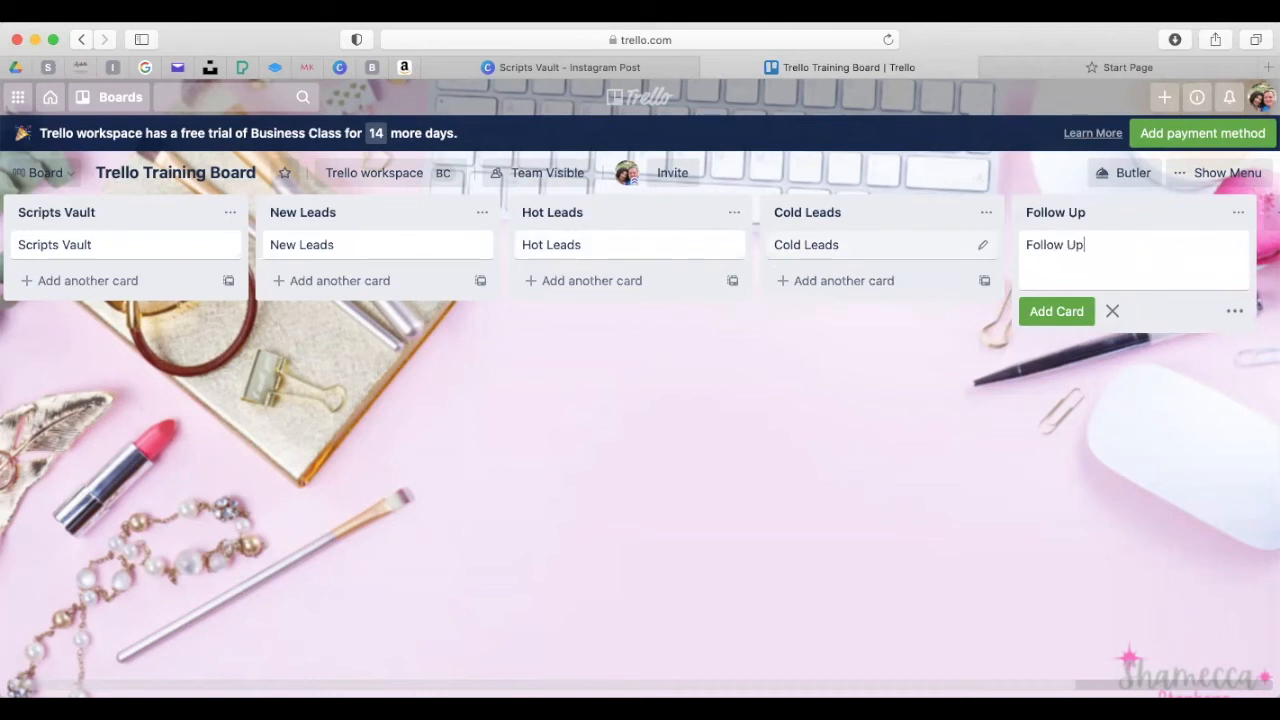
click(1074, 312)
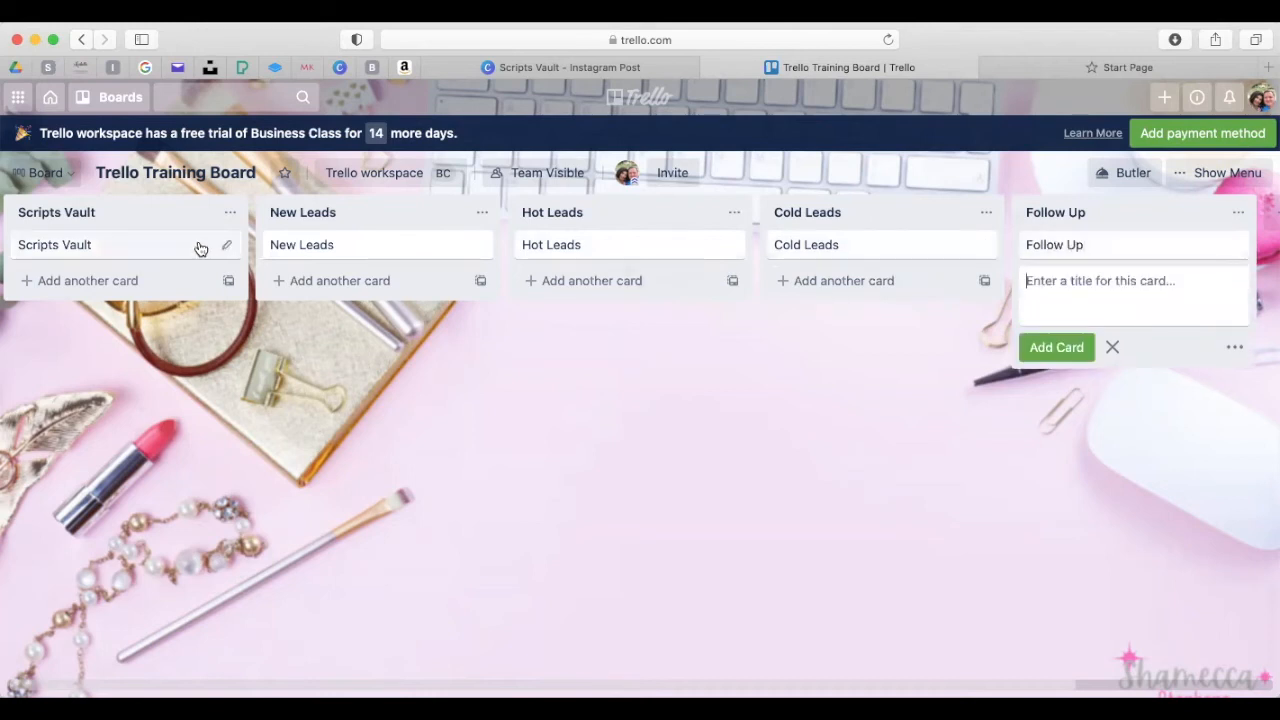
click(845, 388)
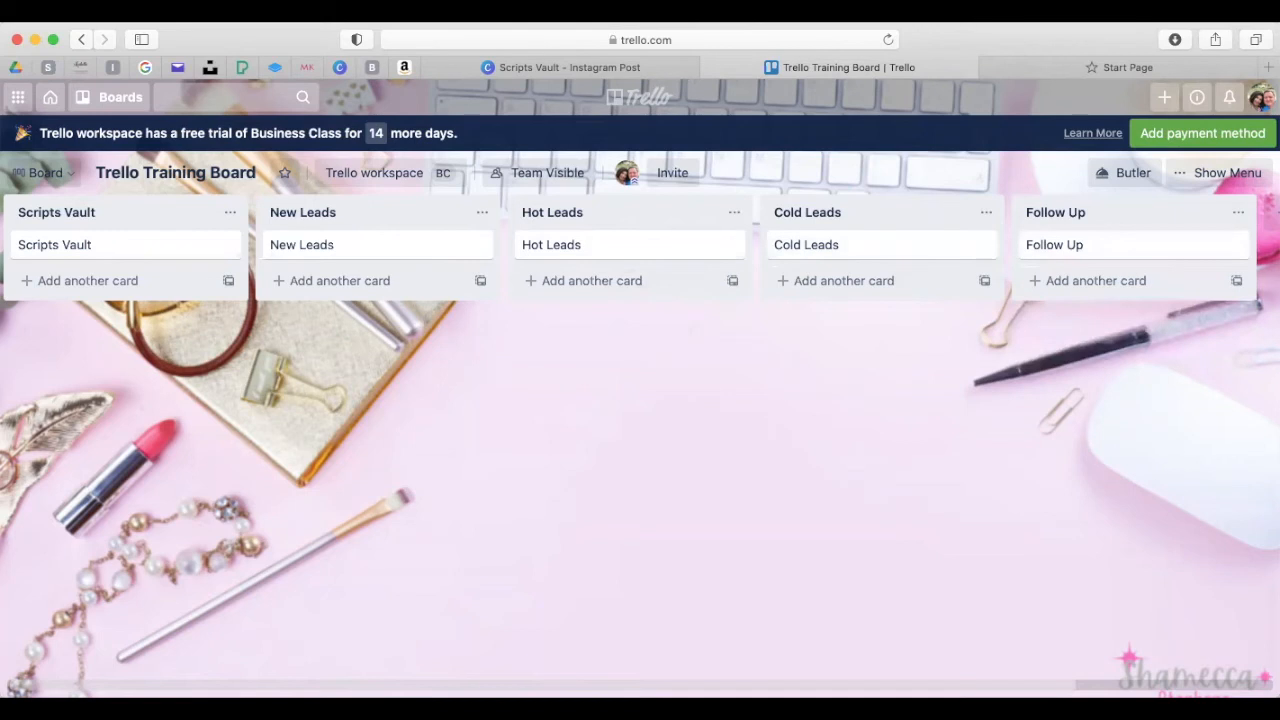
Attach the image 1.png from the computer to the Scripts Vault card as its cover and close the card
click(72, 250)
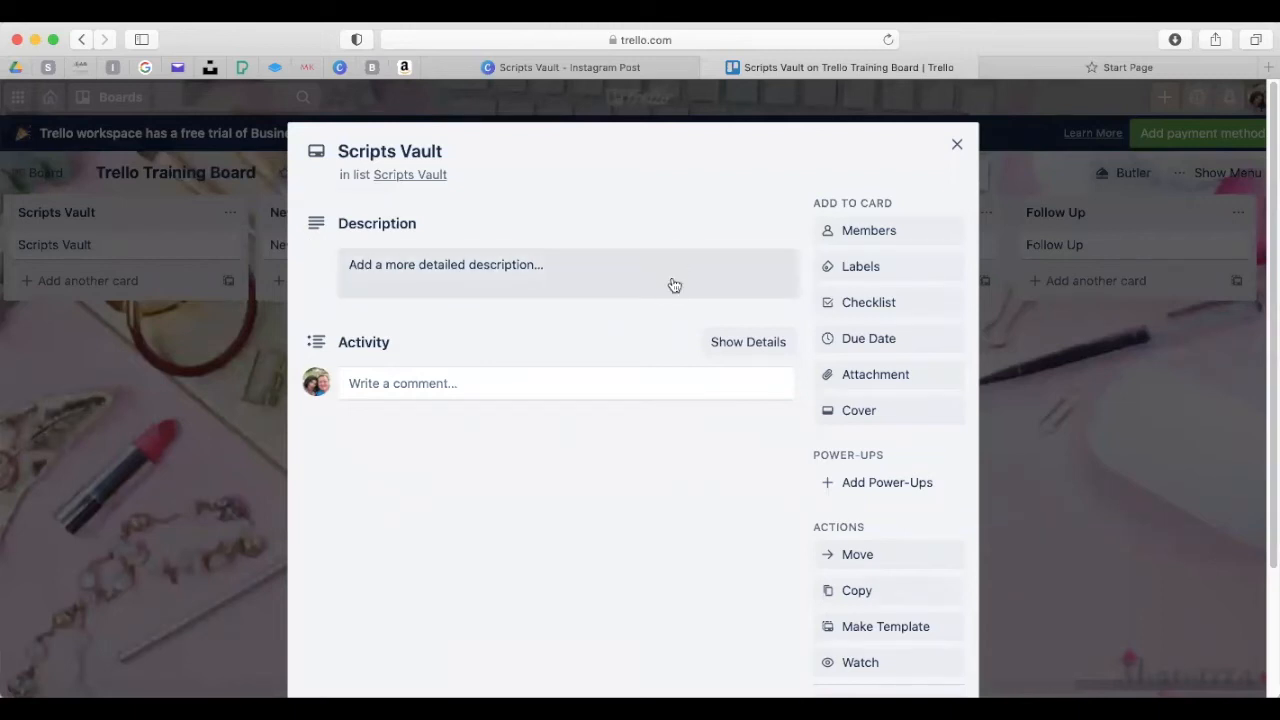
click(877, 374)
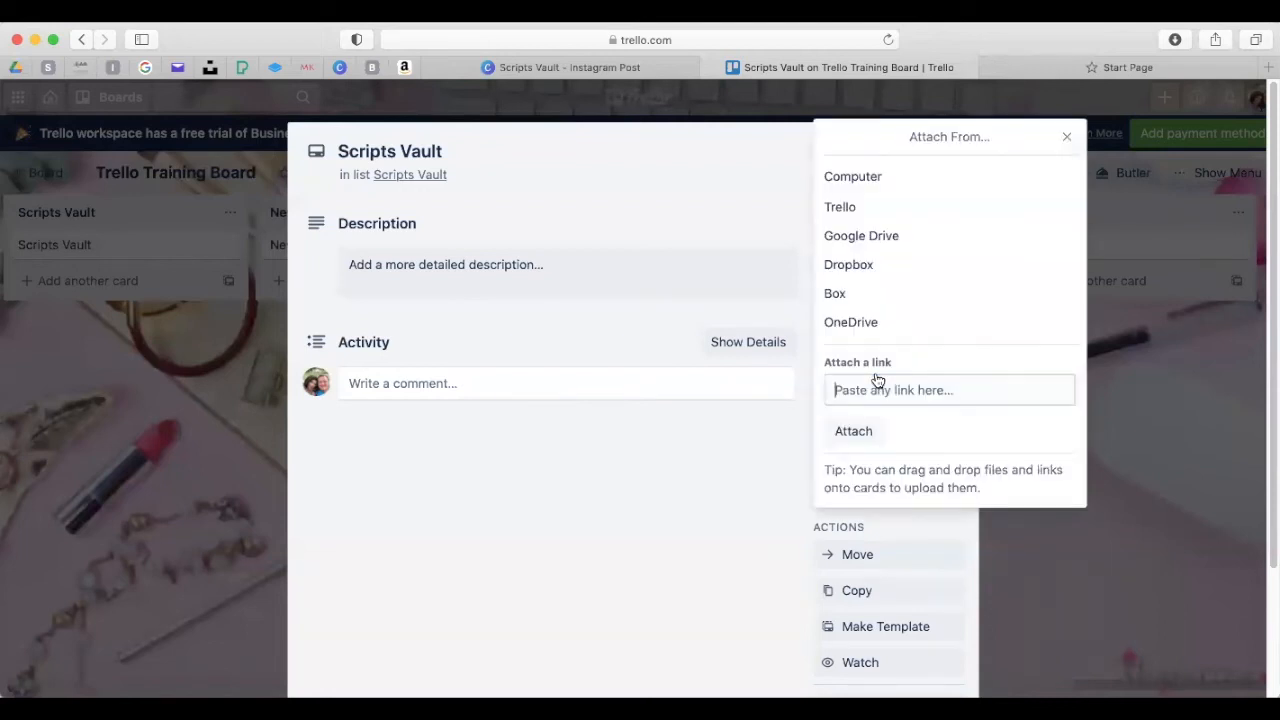
click(856, 176)
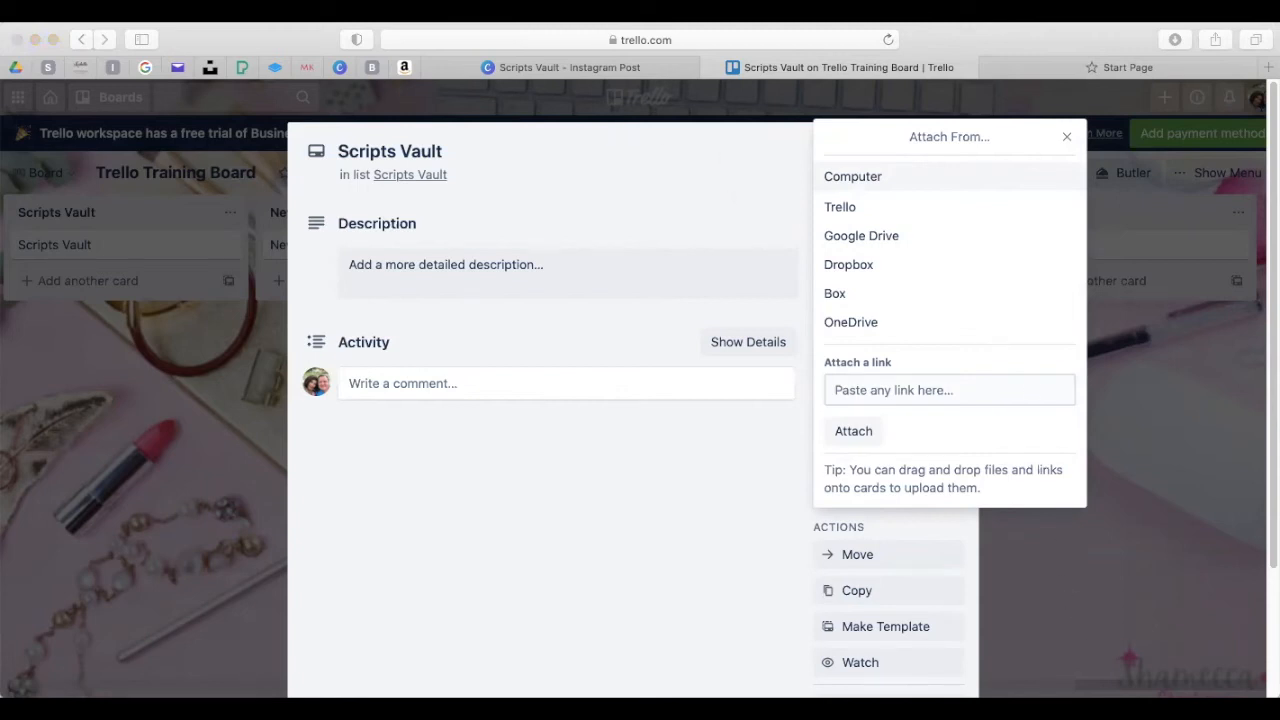
click(1155, 666)
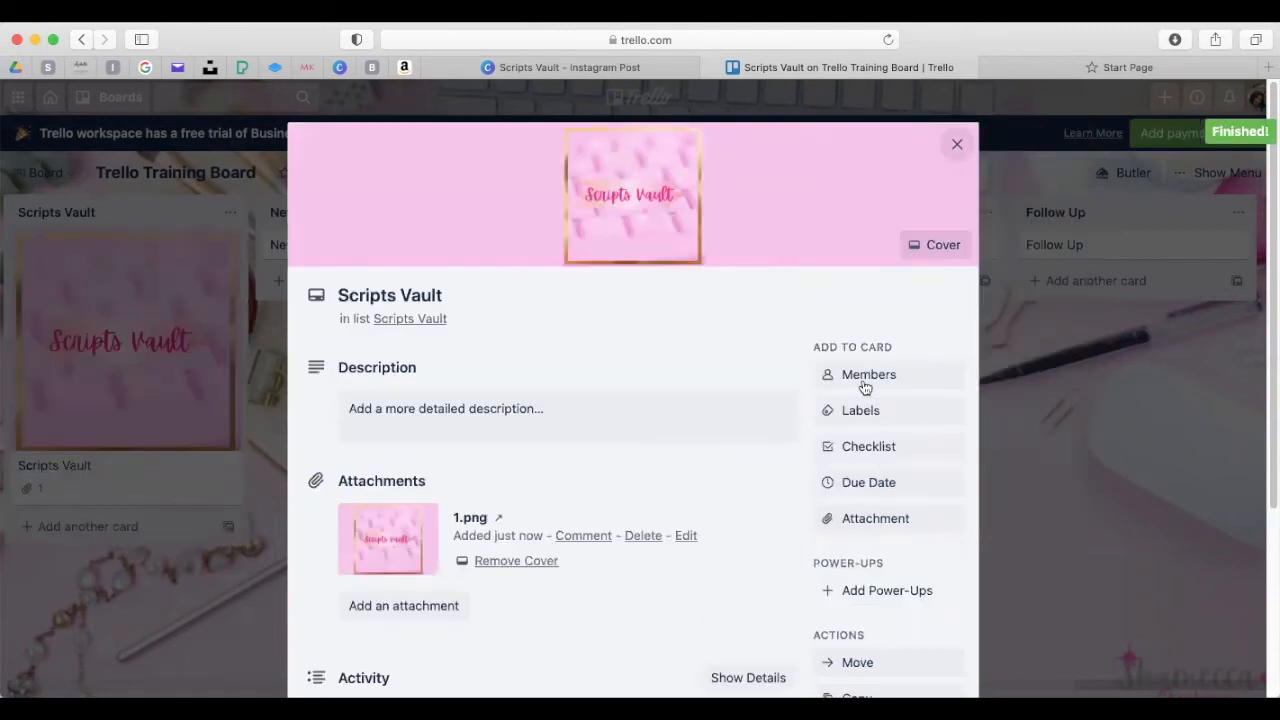
click(957, 147)
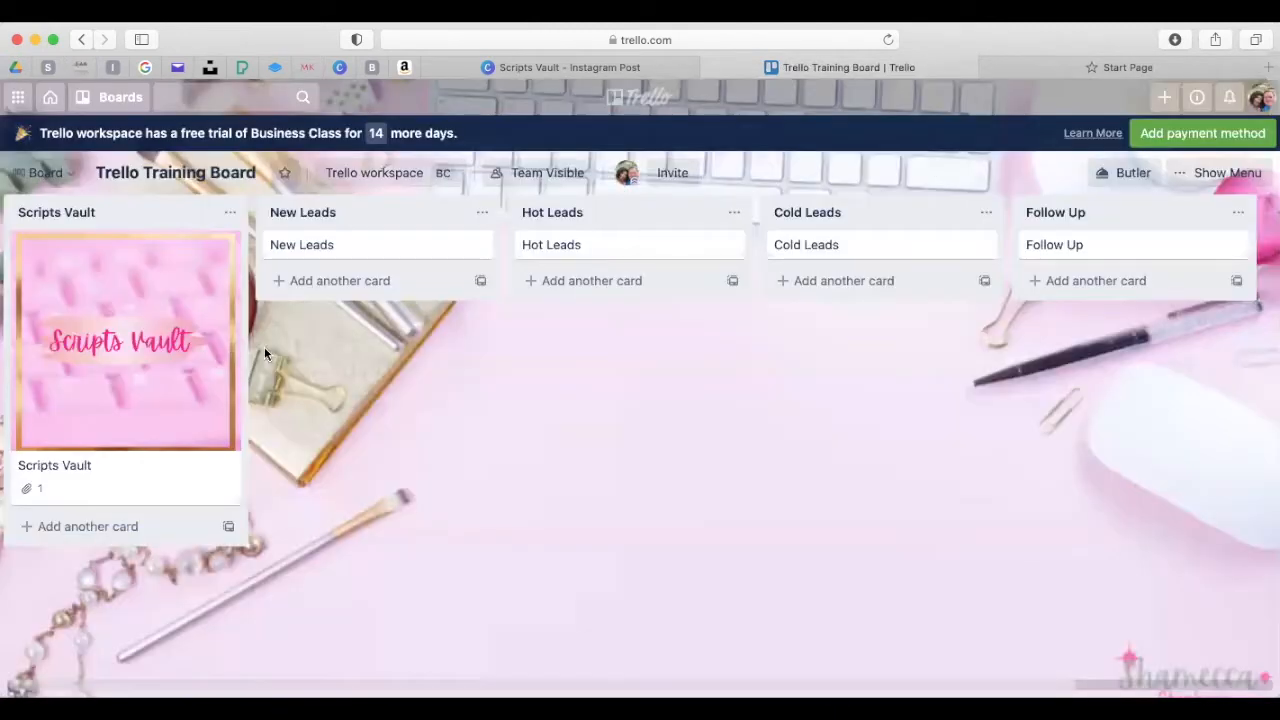
Attach the image "2 copy.png" from the computer to the New Leads card as its cover and close the card
click(377, 251)
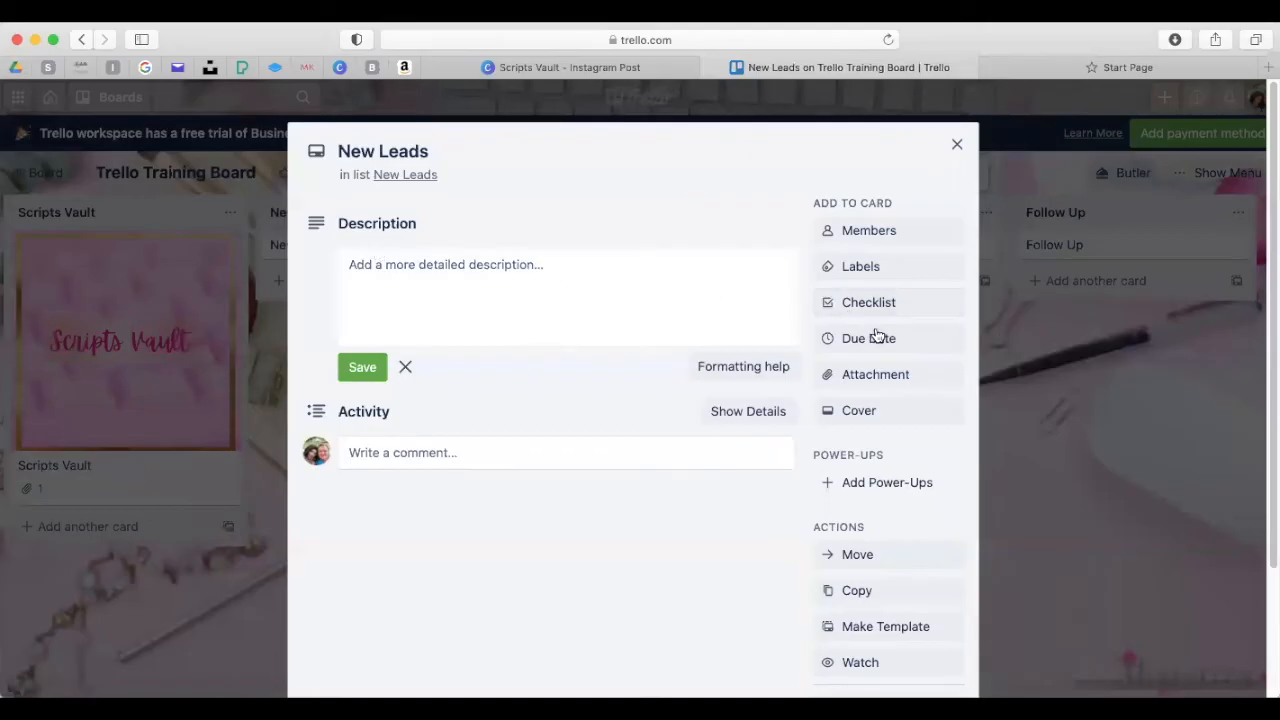
click(869, 378)
click(866, 177)
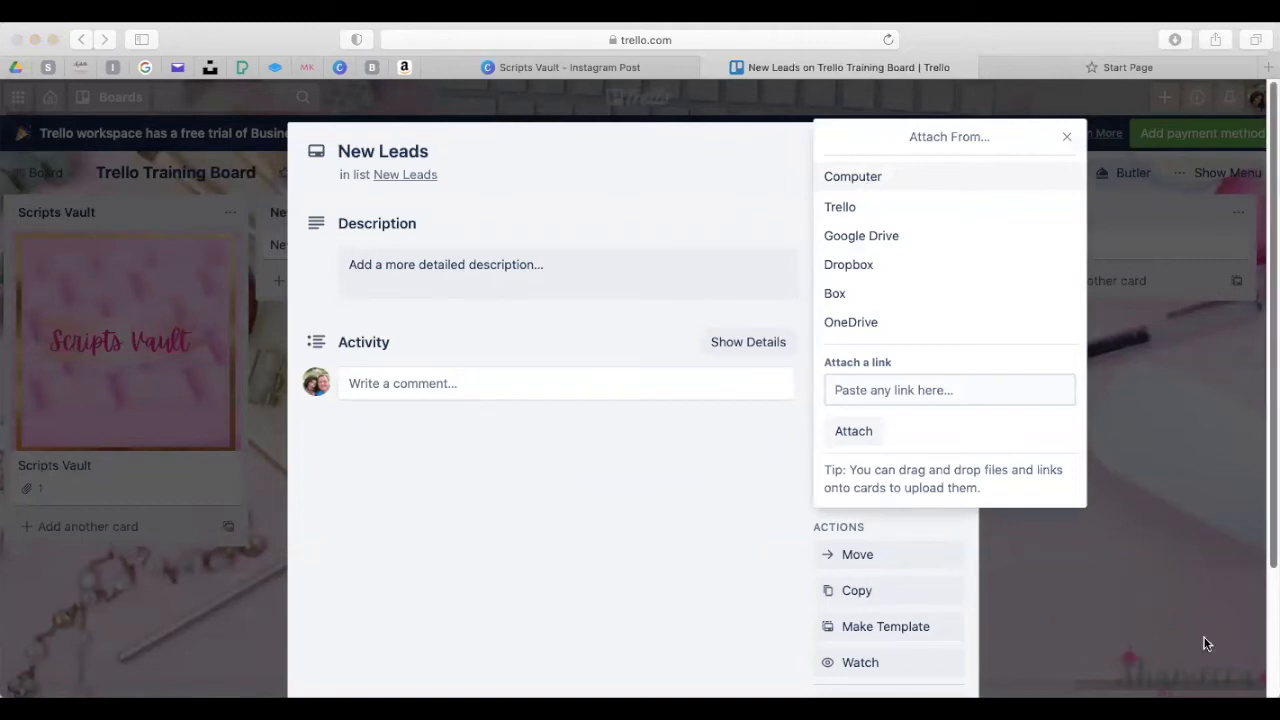
click(1201, 664)
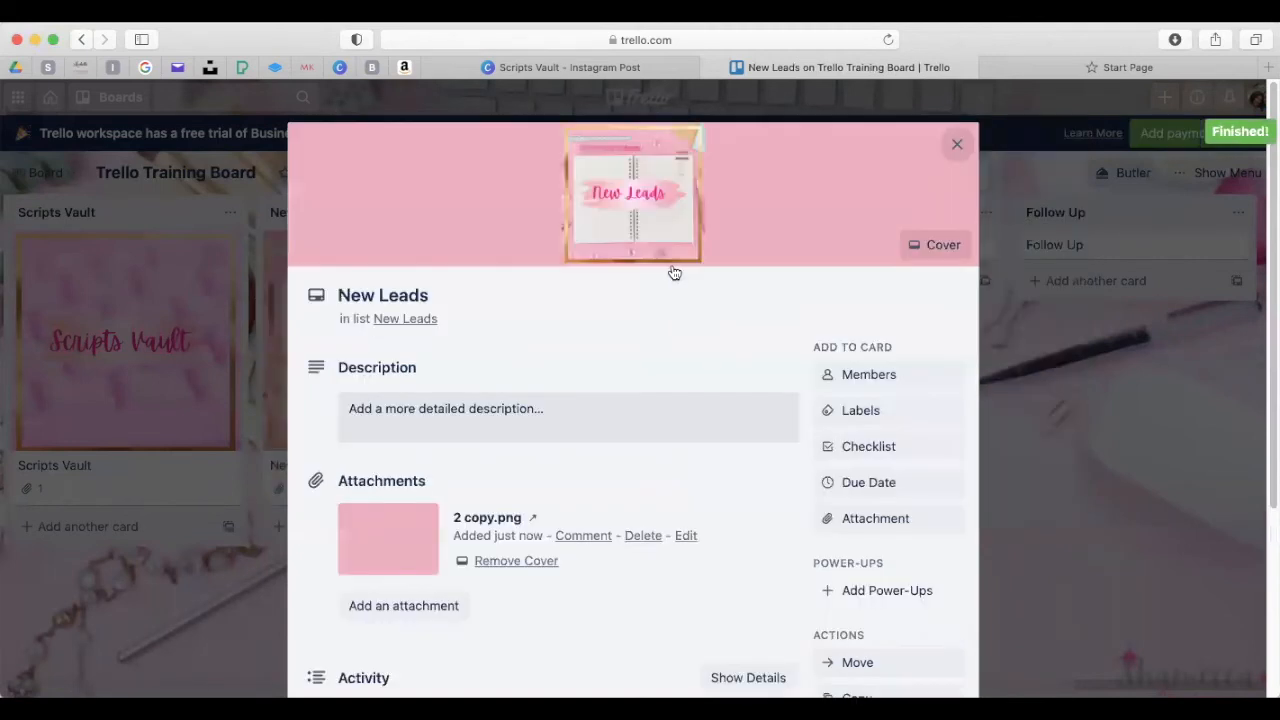
click(957, 144)
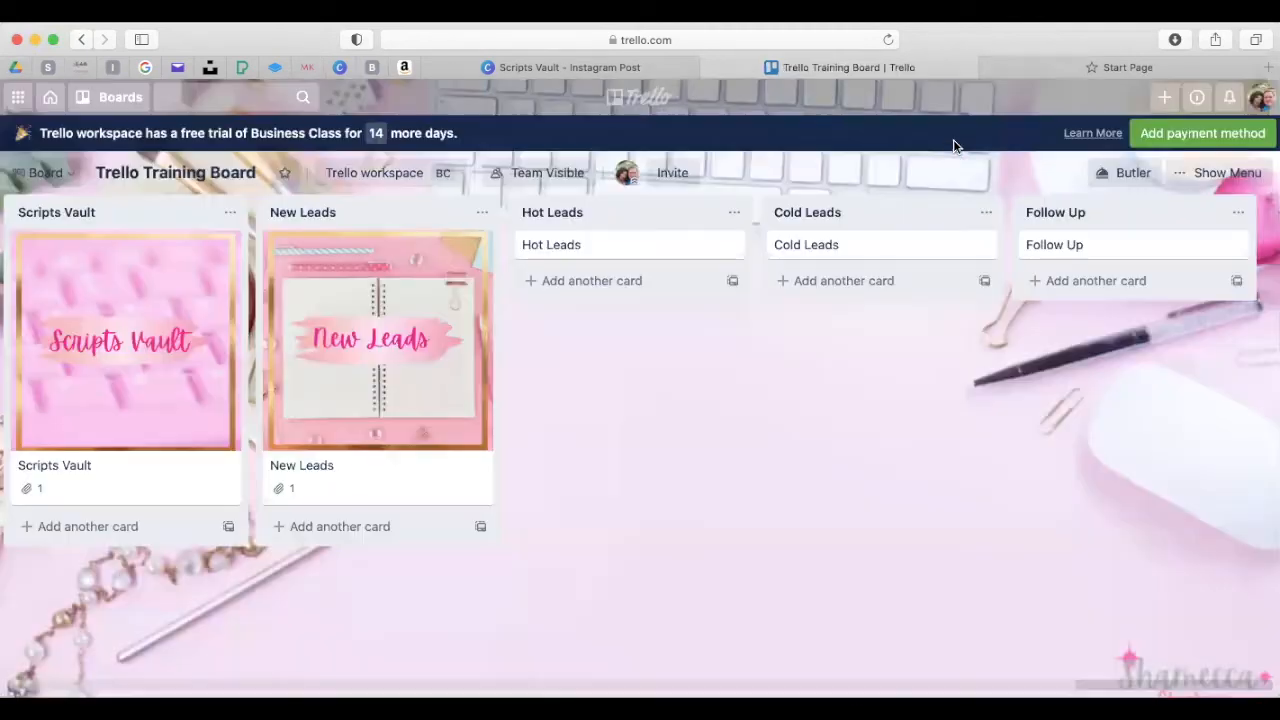
Attach the image 3.png from the computer to the Hot Leads card as its cover and close the card
click(613, 250)
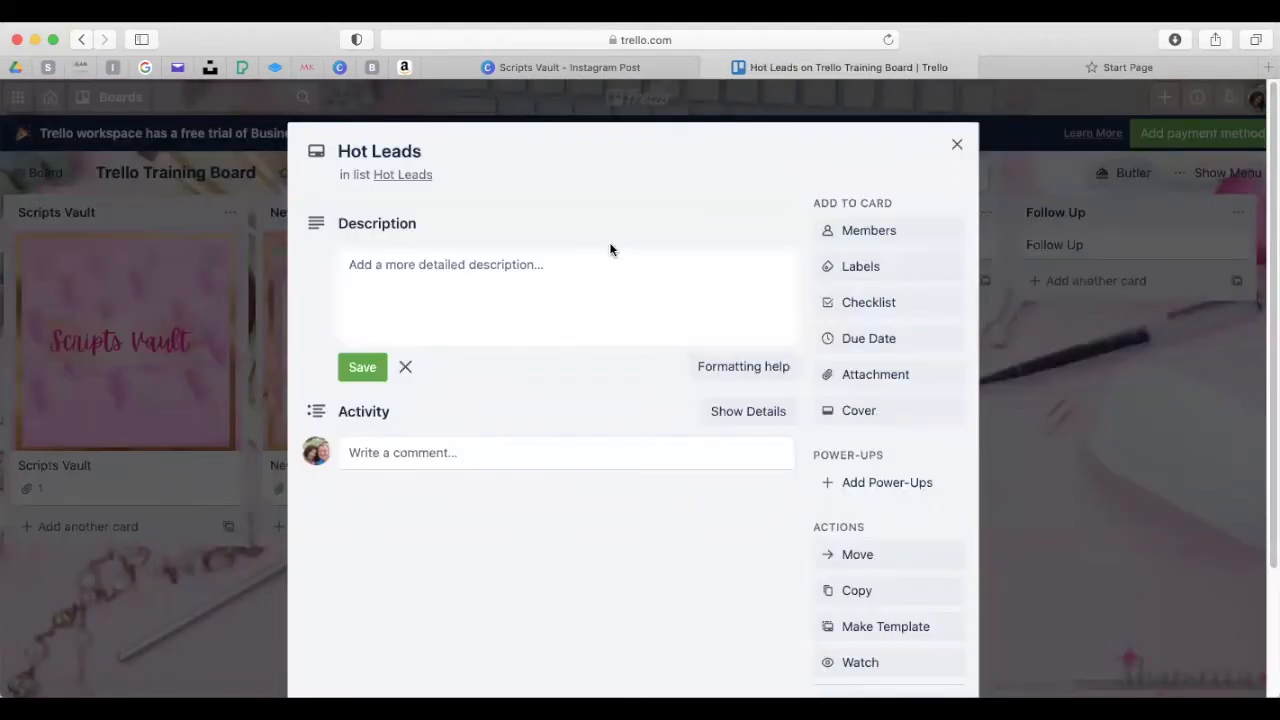
click(883, 372)
click(867, 177)
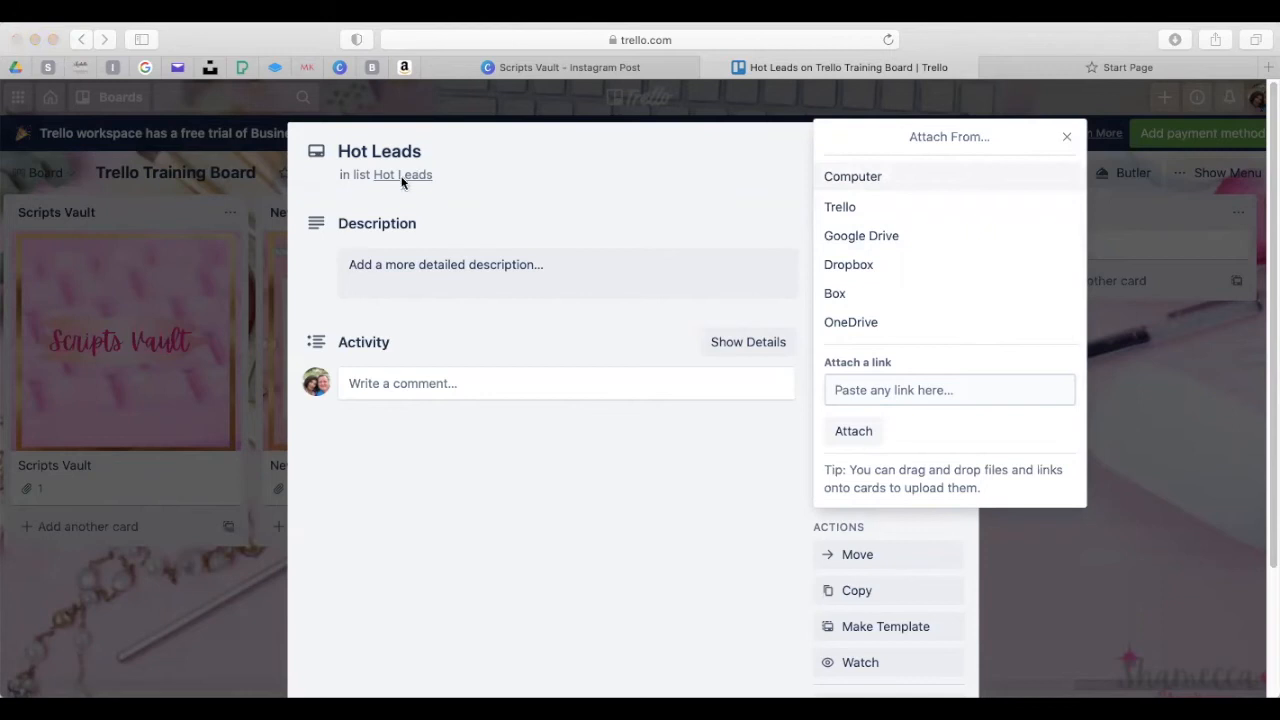
click(1117, 652)
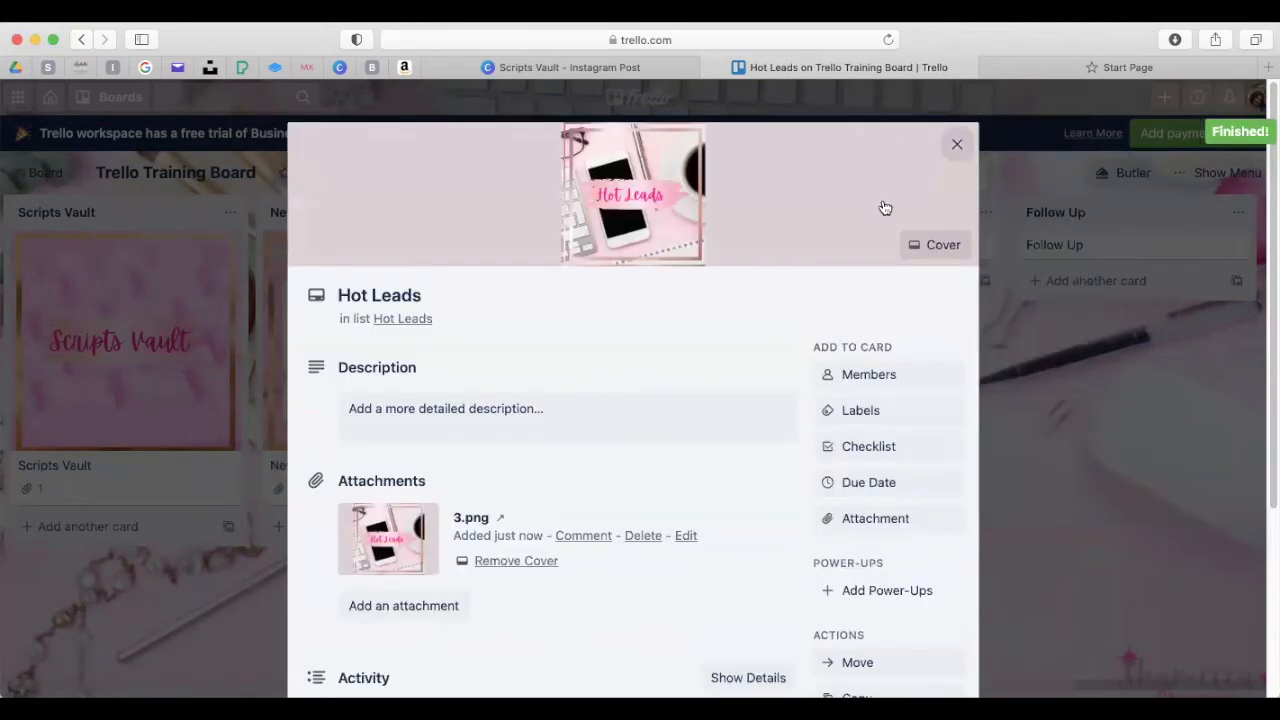
click(956, 145)
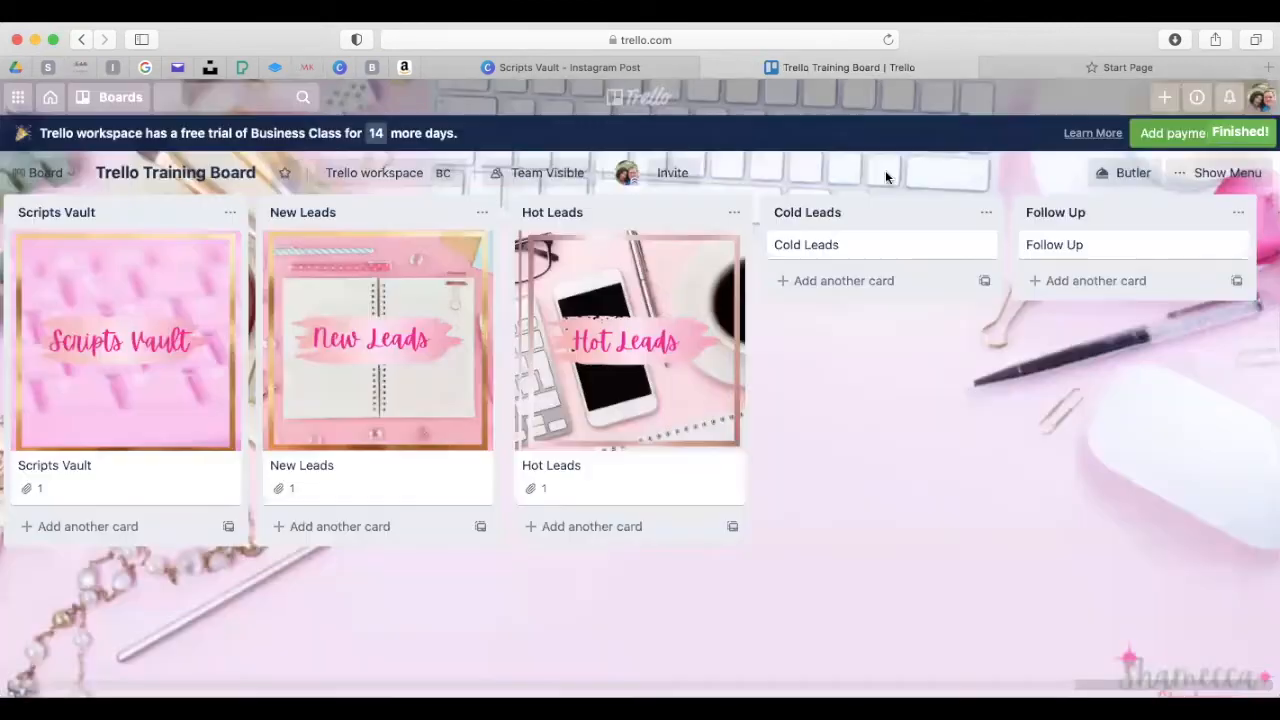
Attach the image 4.png from the computer to the Cold Leads card as its cover and close the card
click(877, 250)
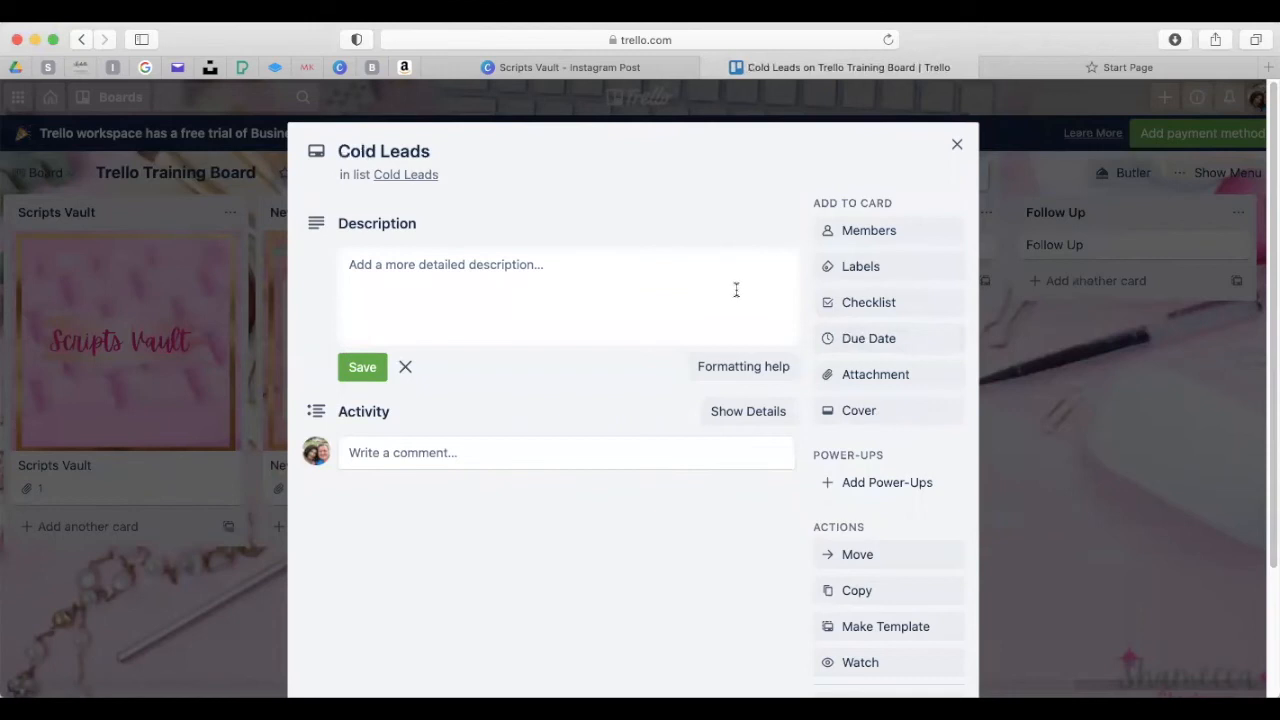
click(872, 372)
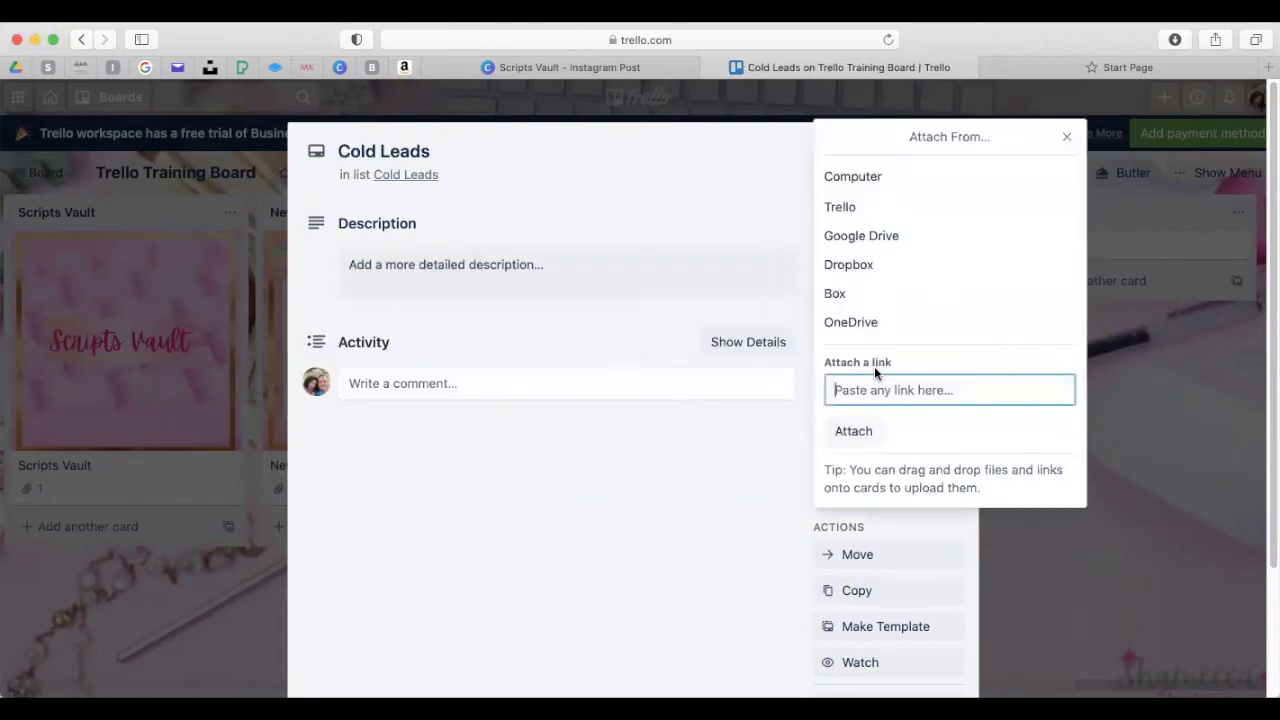
click(890, 181)
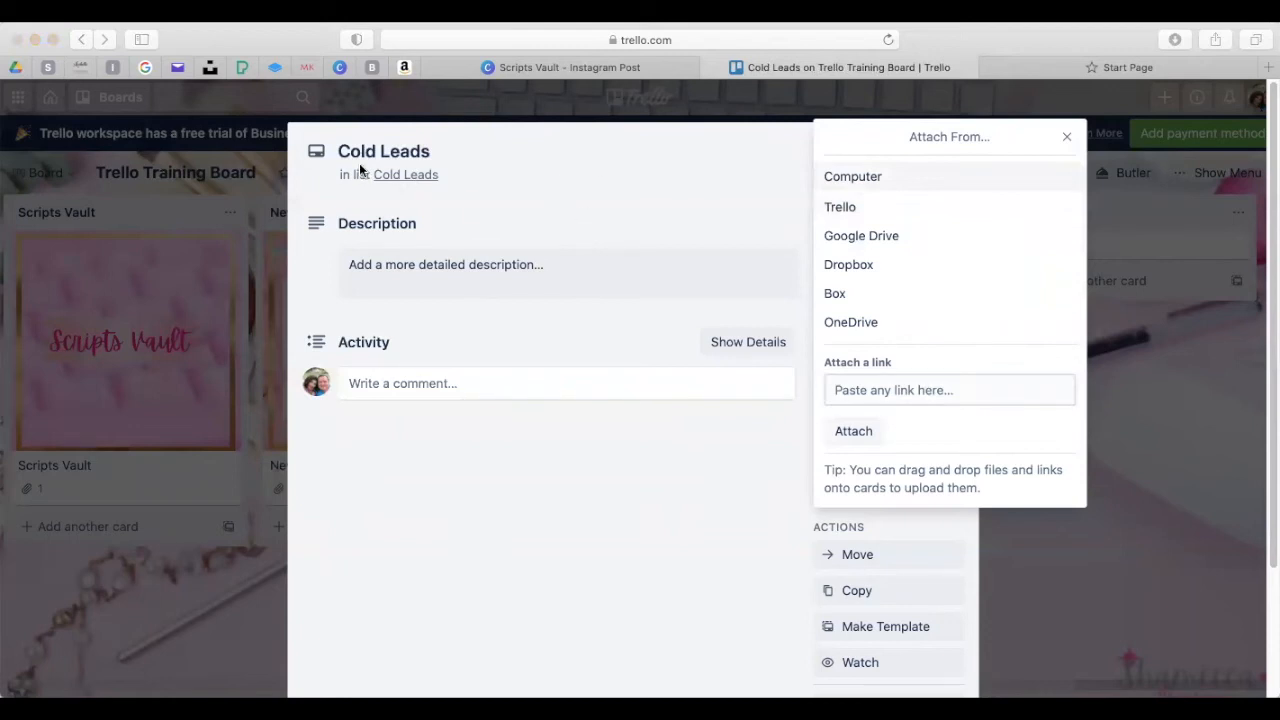
click(1043, 308)
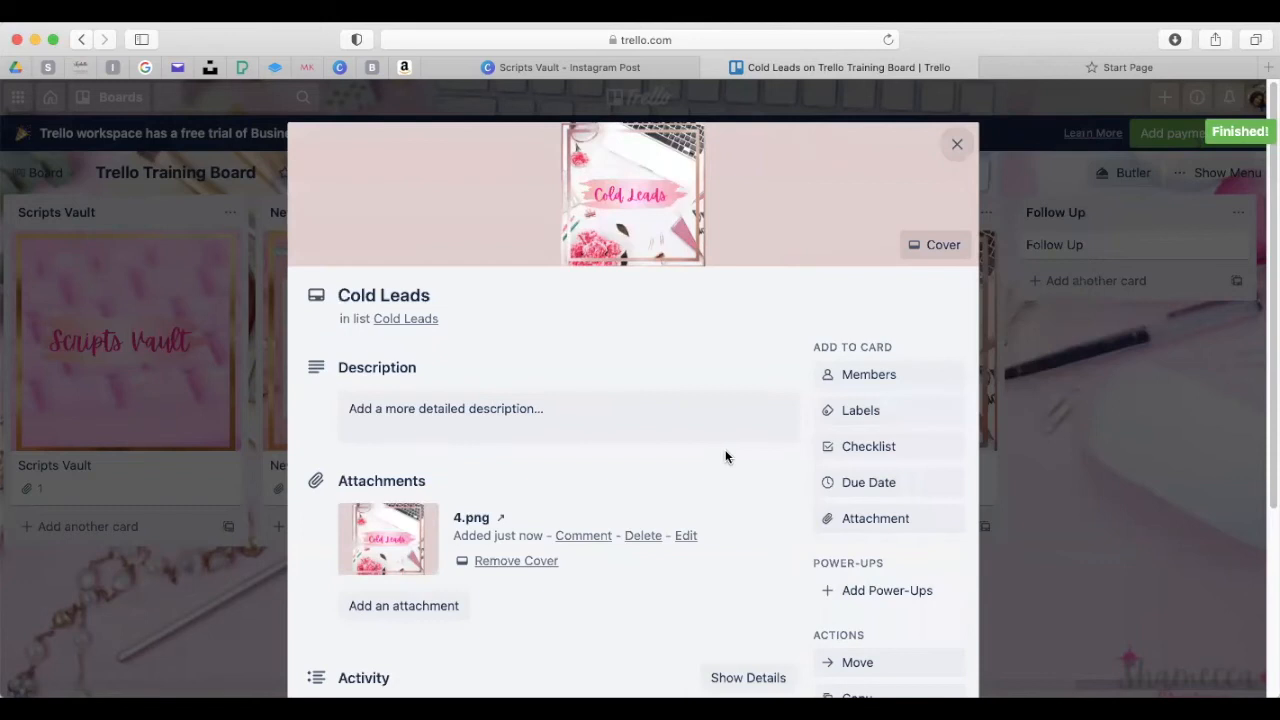
click(957, 145)
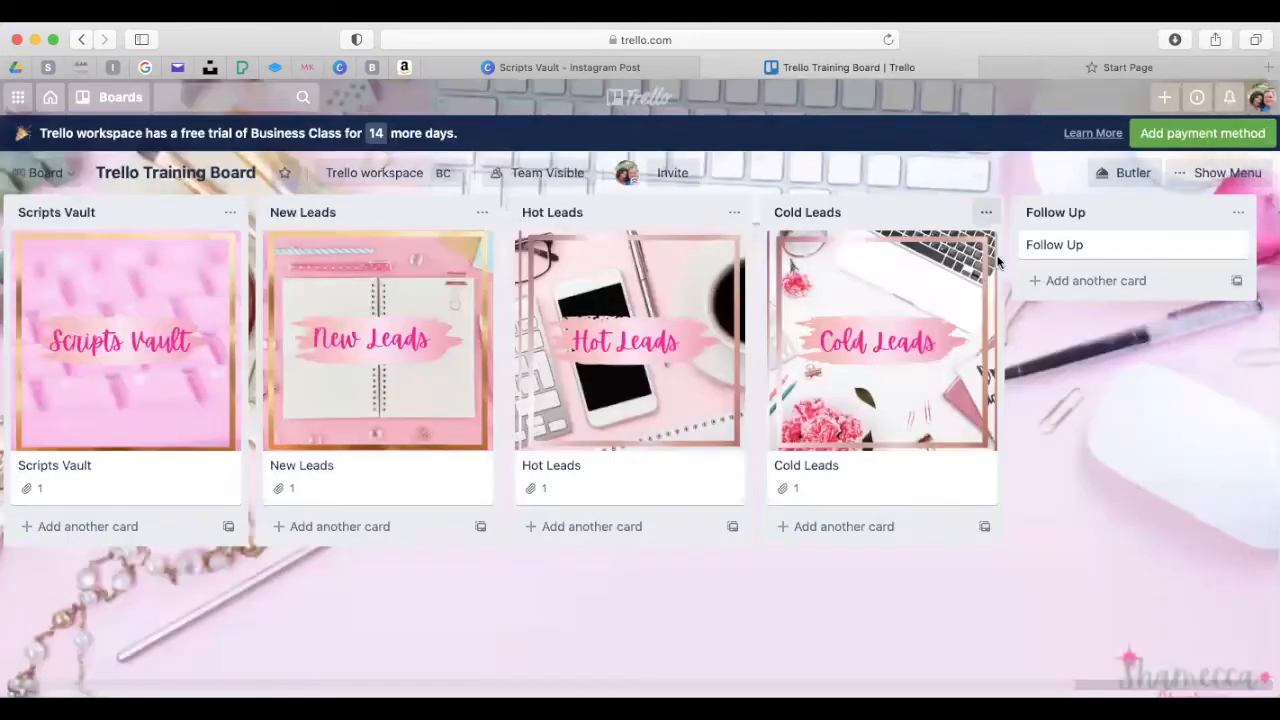
Attach the image 5.png from the computer to the Follow Up card as its cover and close the card
click(1078, 281)
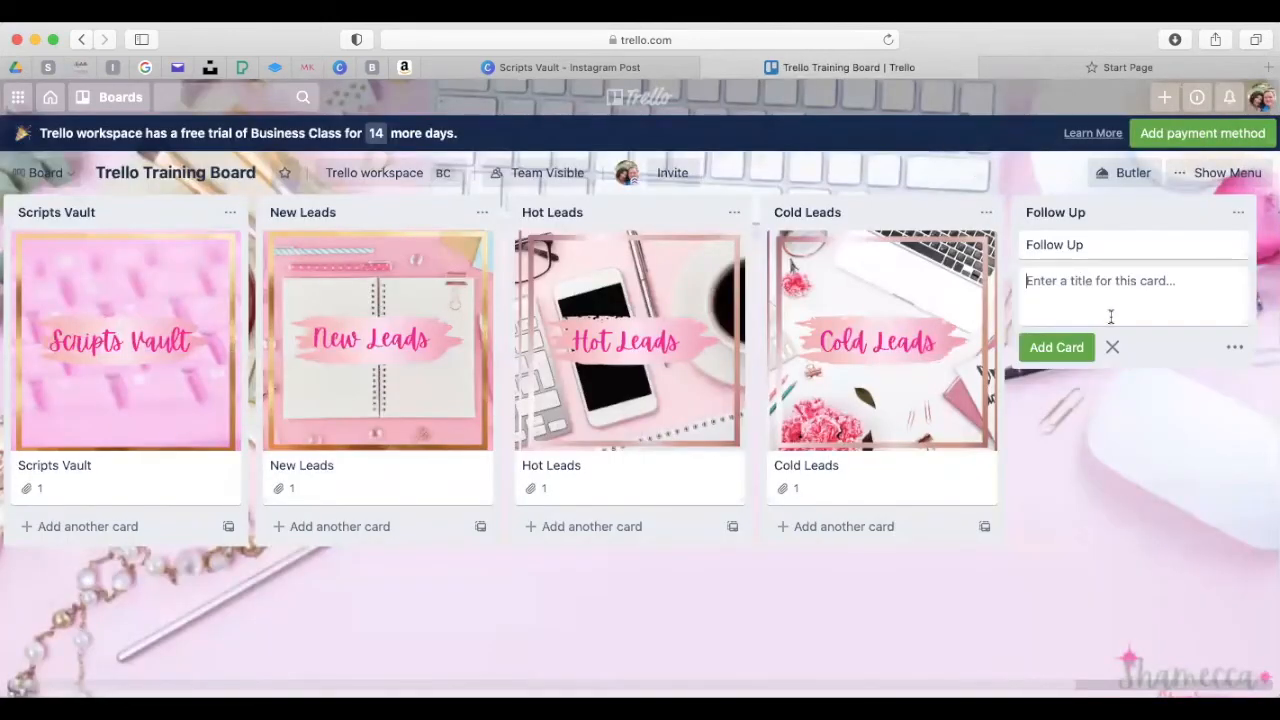
click(1090, 246)
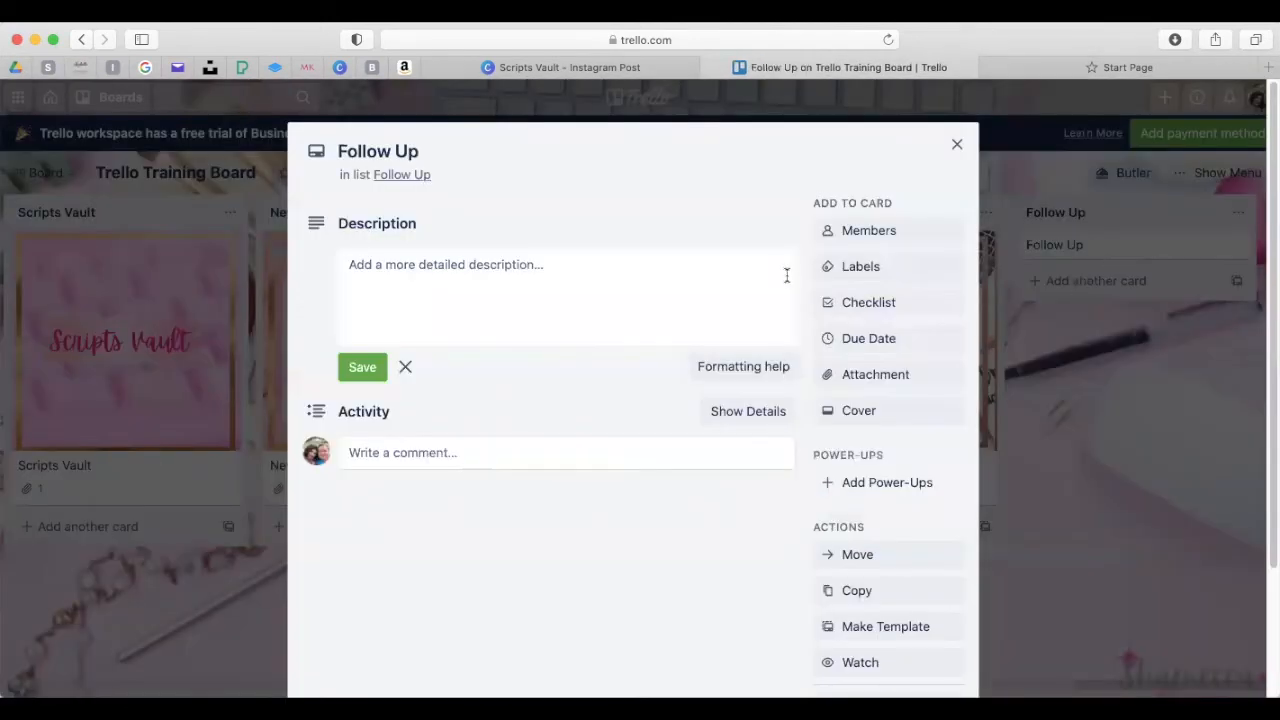
click(873, 378)
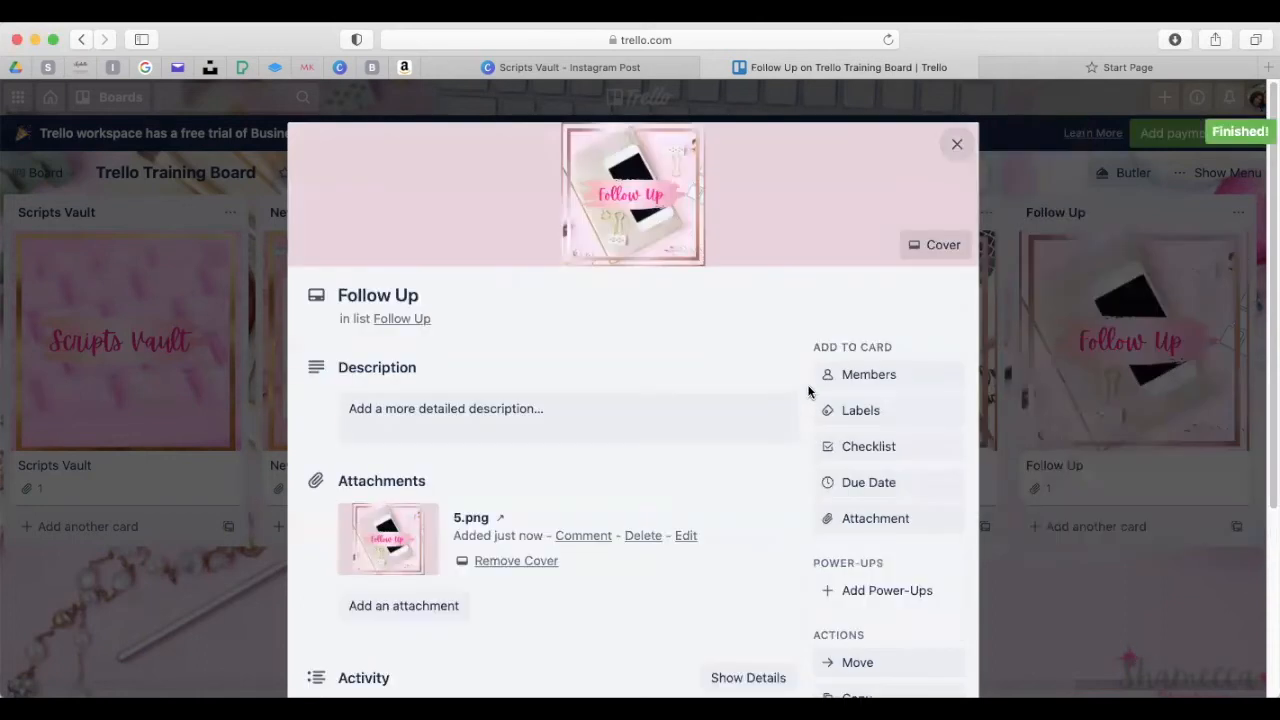
click(960, 142)
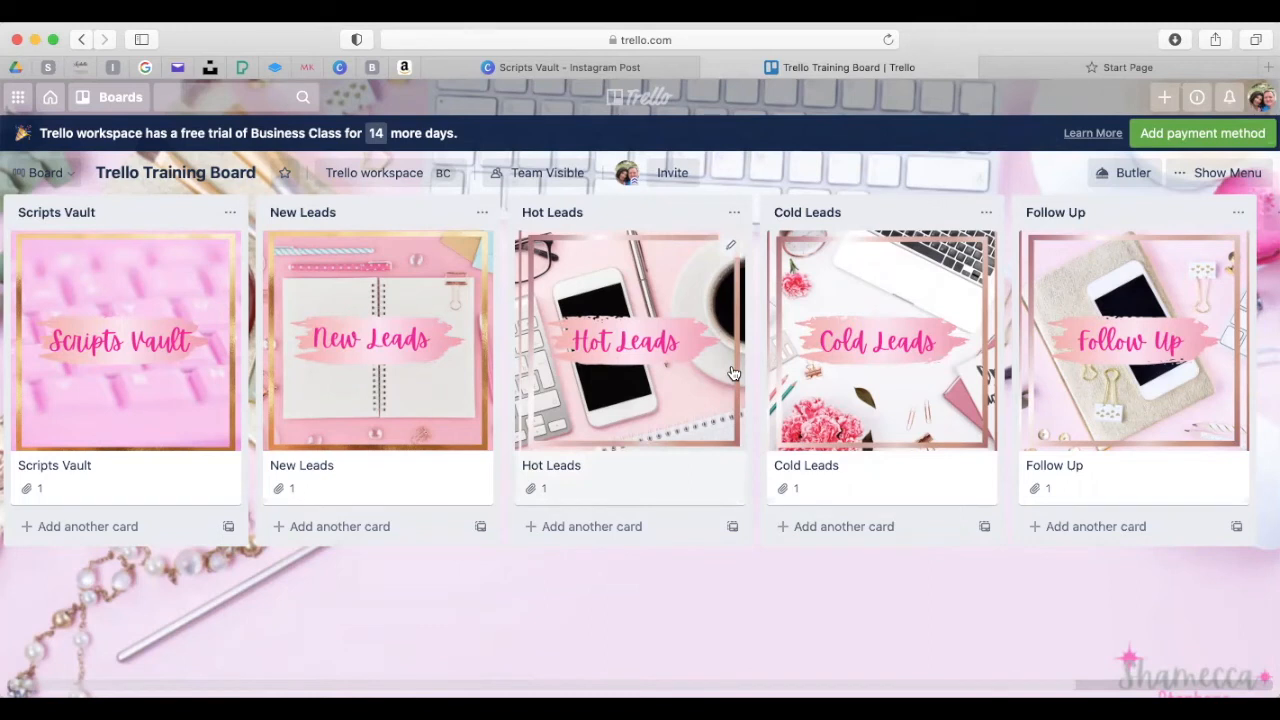
Add a card titled "Day 1 : Script" to the Scripts Vault list
click(69, 536)
text(y )
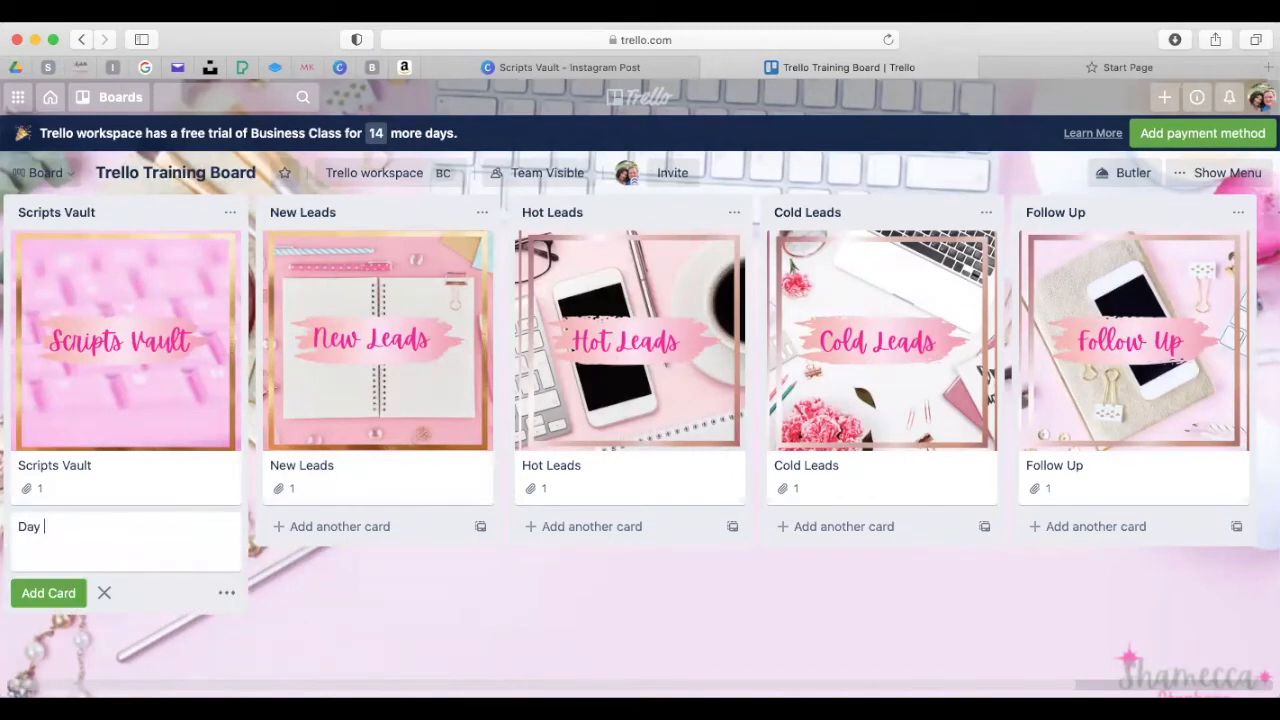
text(1 : Script)
click(38, 594)
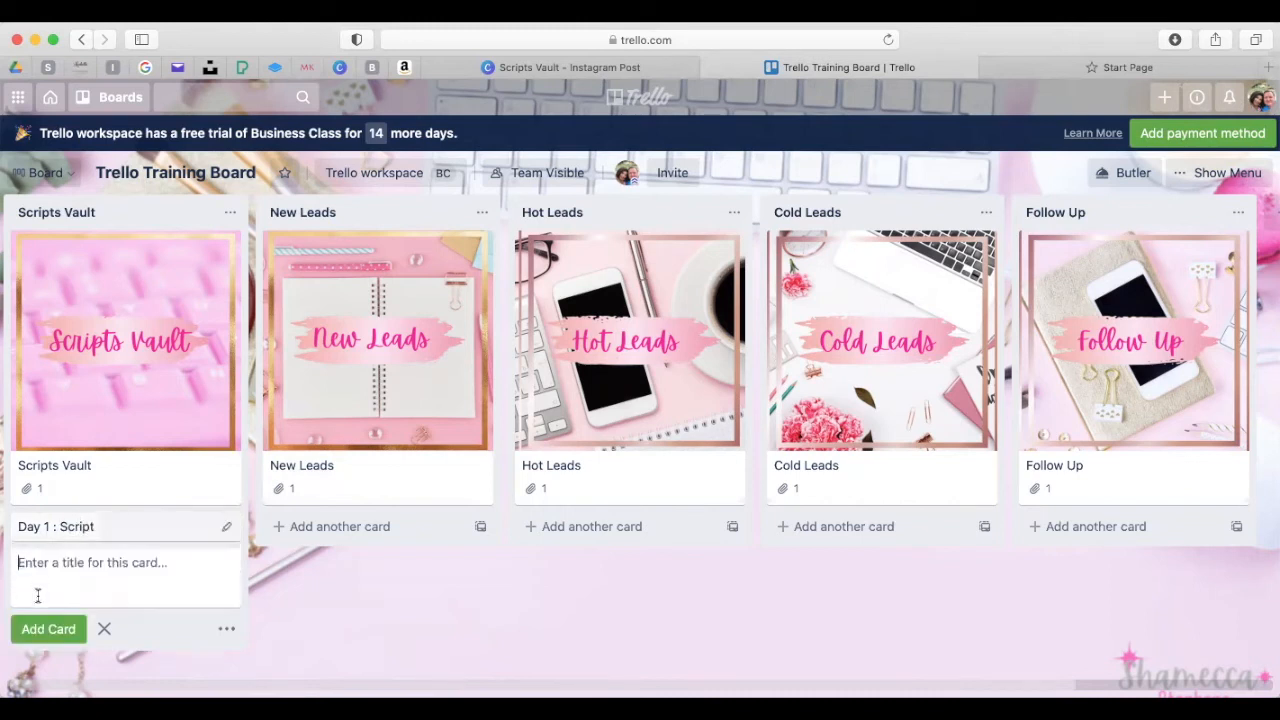
Save the description "Hey ! It's so nice to connect with you here ! Are you a stay at home mom ?" on the Day 1 script card
click(86, 526)
click(440, 288)
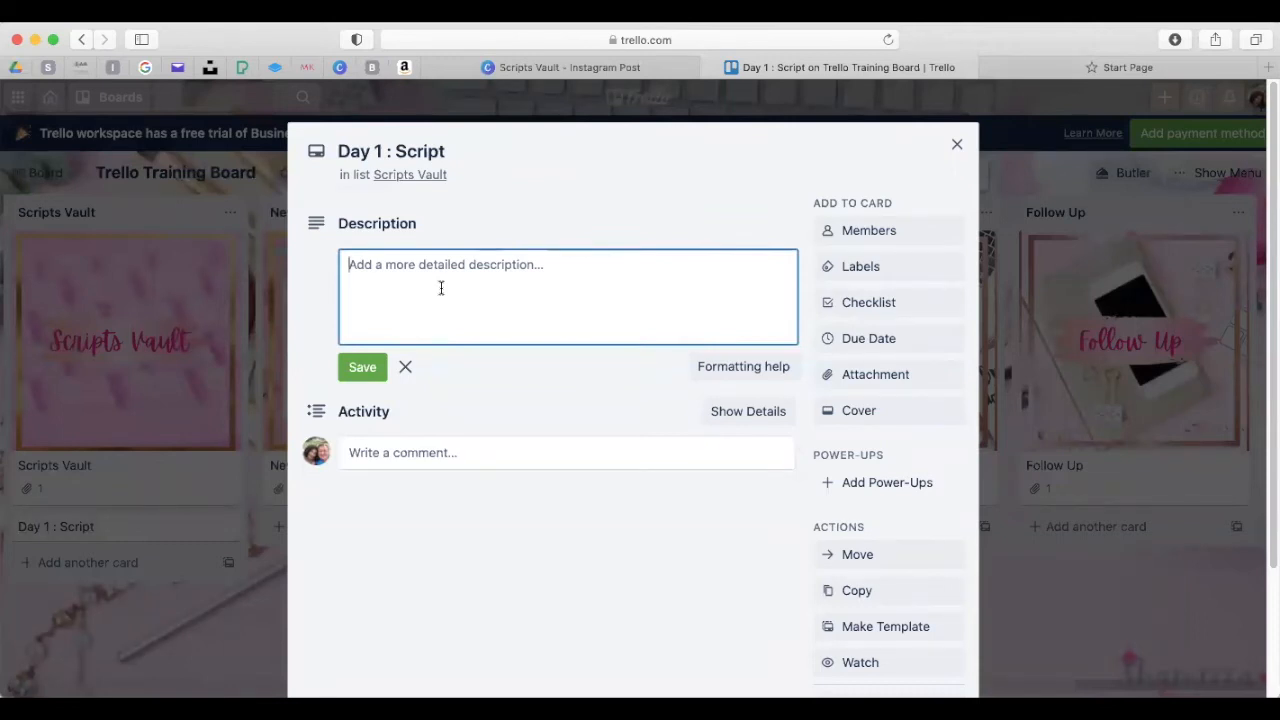
text(Hey )
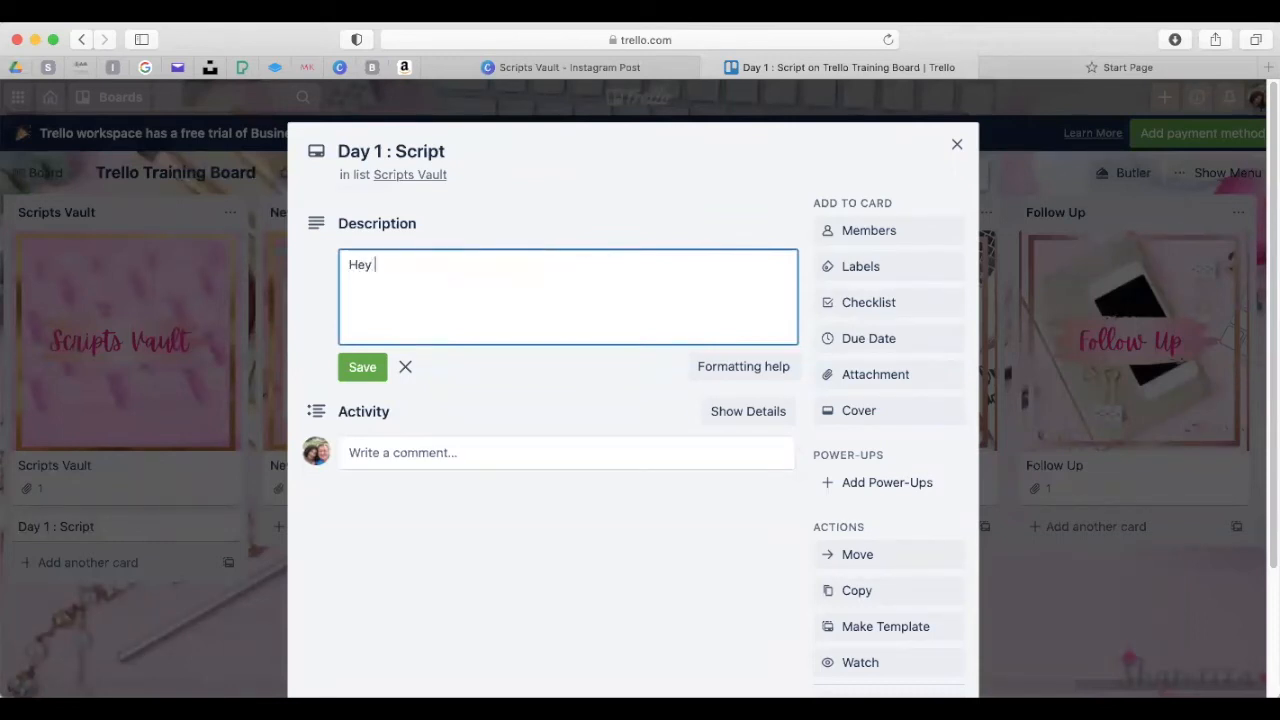
text(! It's so nice to connec)
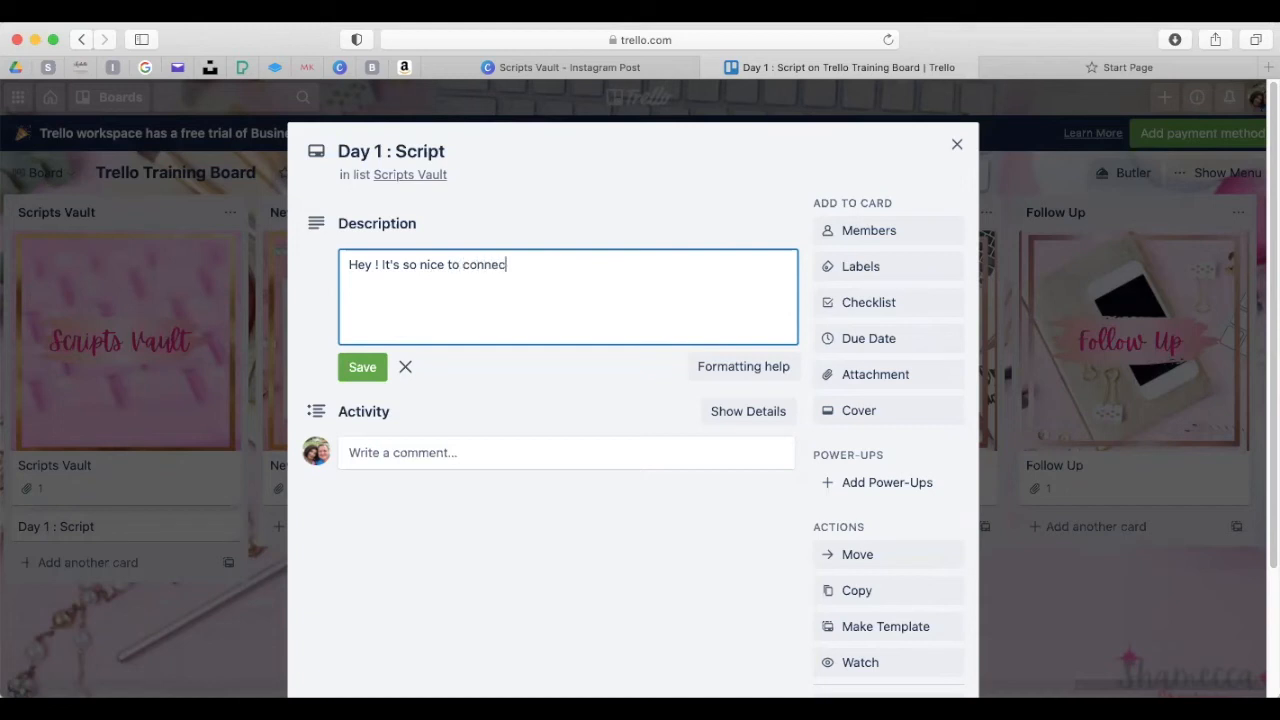
text(t with you here ! Are you)
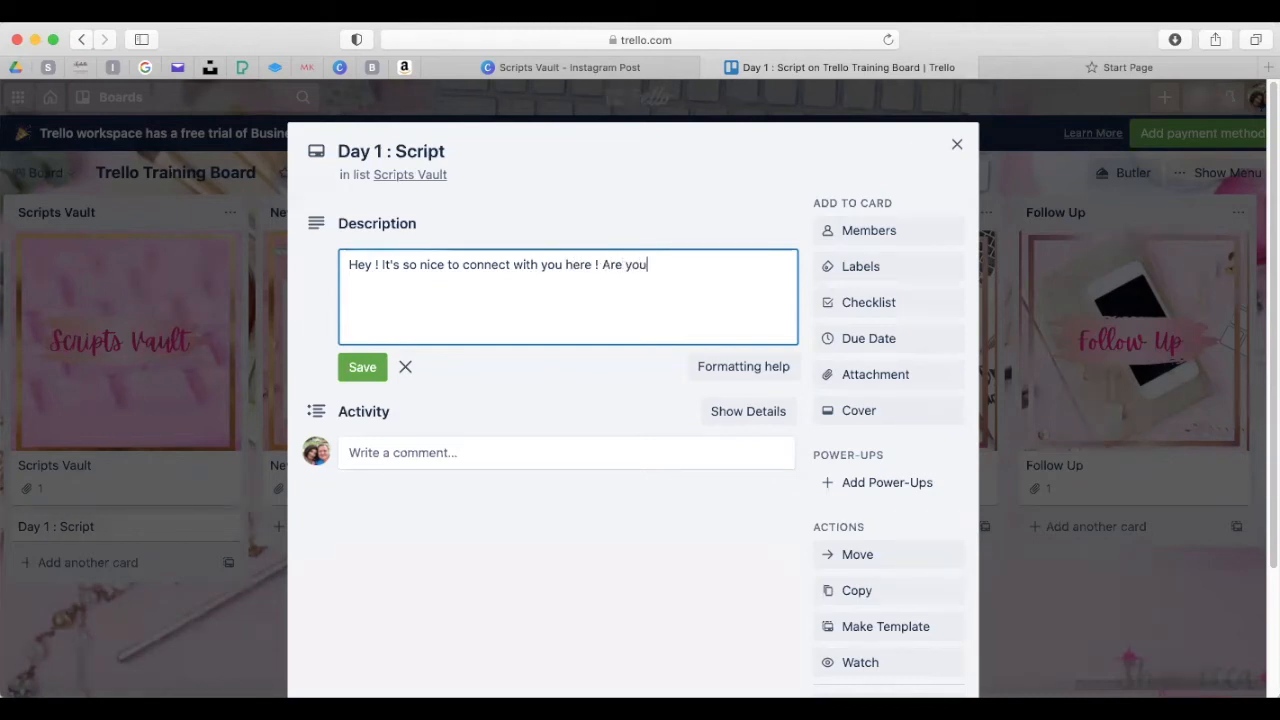
key(BackSpace)
key(BackSpace)
key(BackSpace)
key(BackSpace)
key(BackSpace)
key(BackSpace)
key(BackSpace)
key(BackSpace)
text(Are you a stary)
key(BackSpace)
key(BackSpace)
key(BackSpace)
text(y at home mom ?)
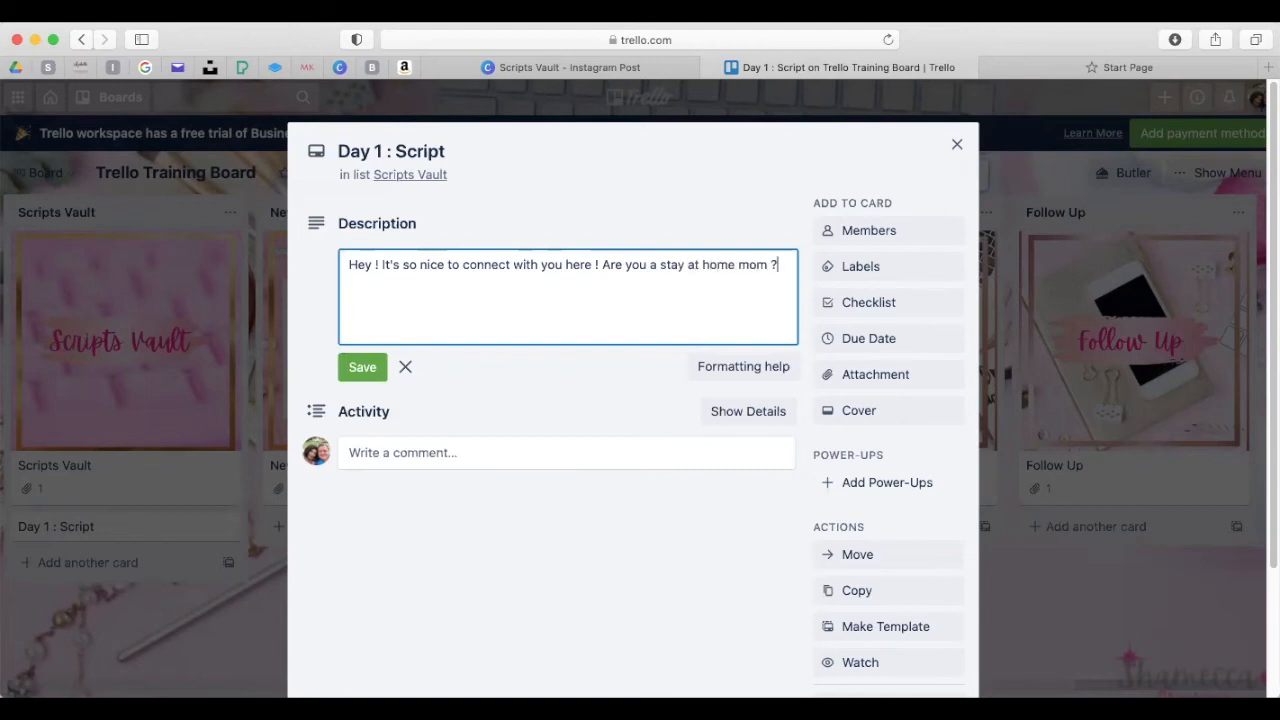
click(352, 368)
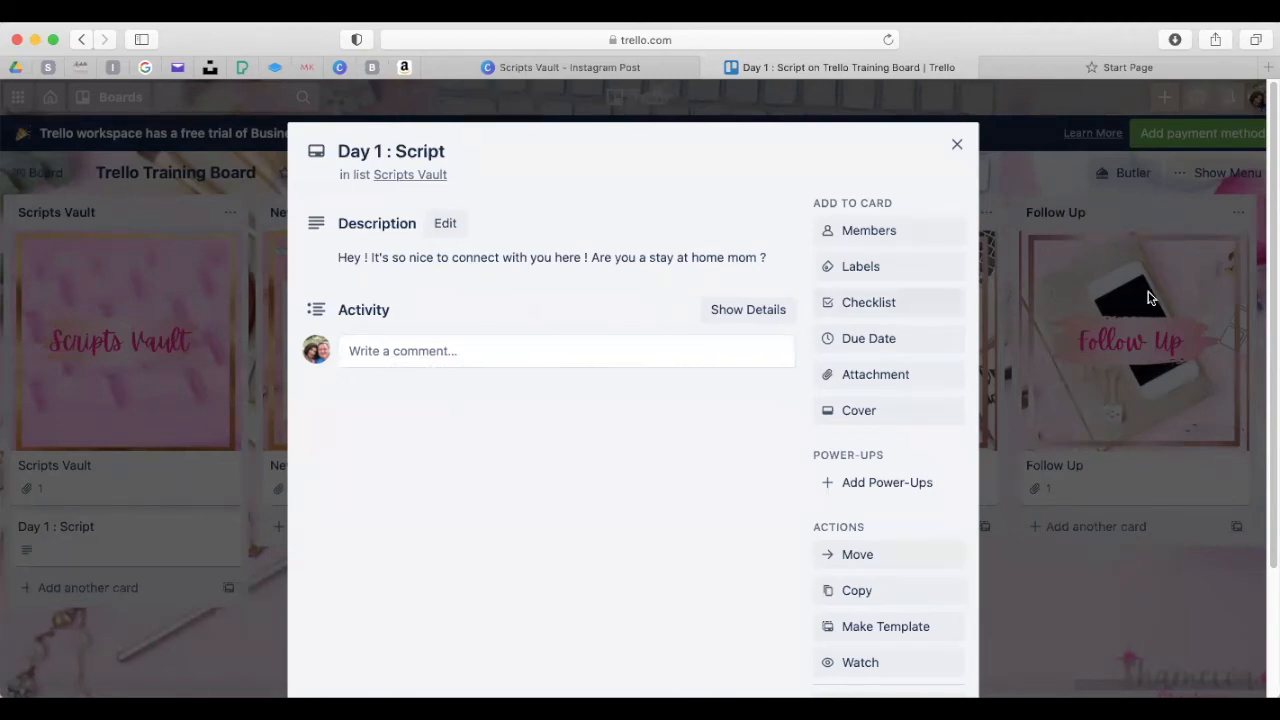
click(957, 144)
Add two more cards, "Day 3 Scripts" and "Day 7 Scripts", to the Scripts Vault list
click(73, 587)
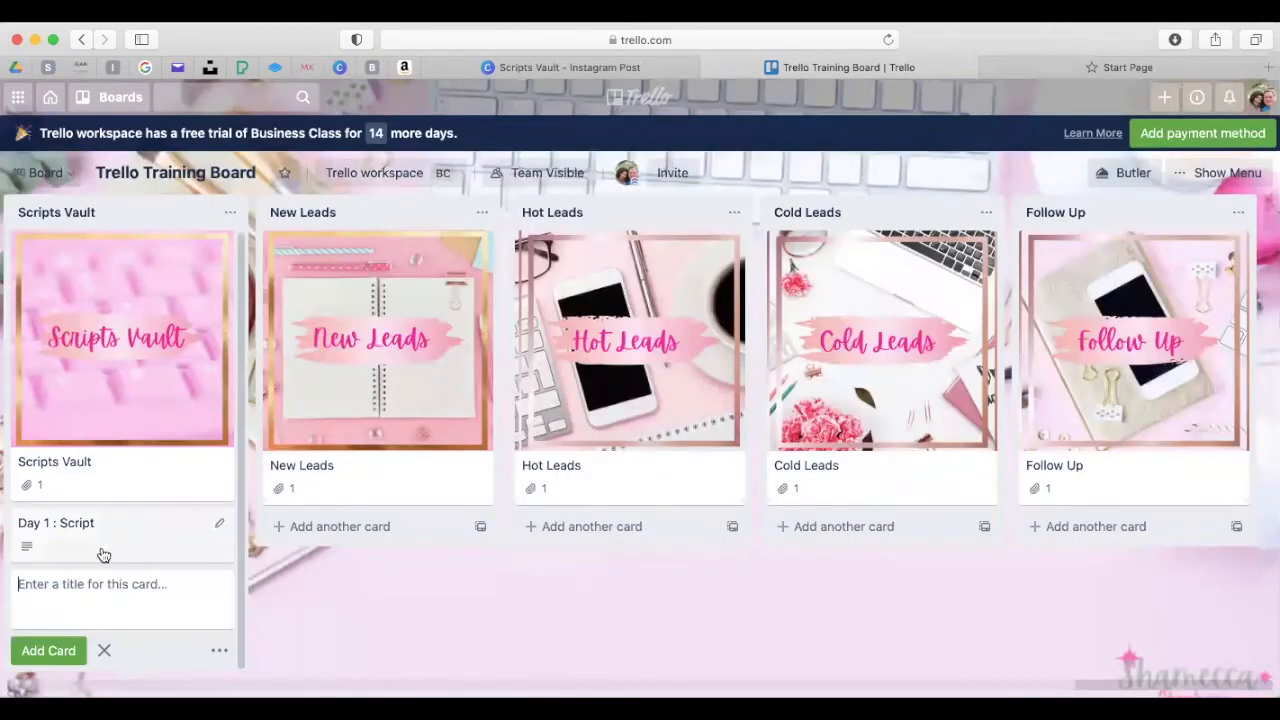
text(Day 3 Scripts)
click(50, 648)
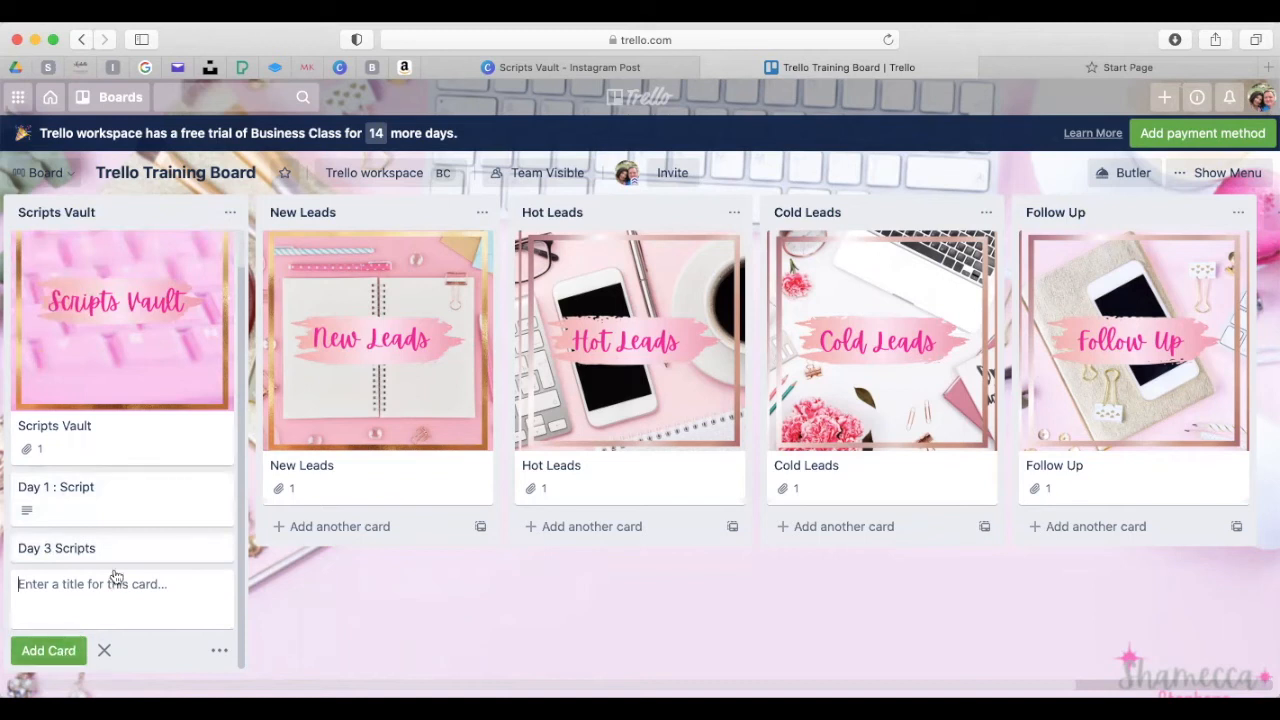
text(Day 7 Scripts)
click(75, 651)
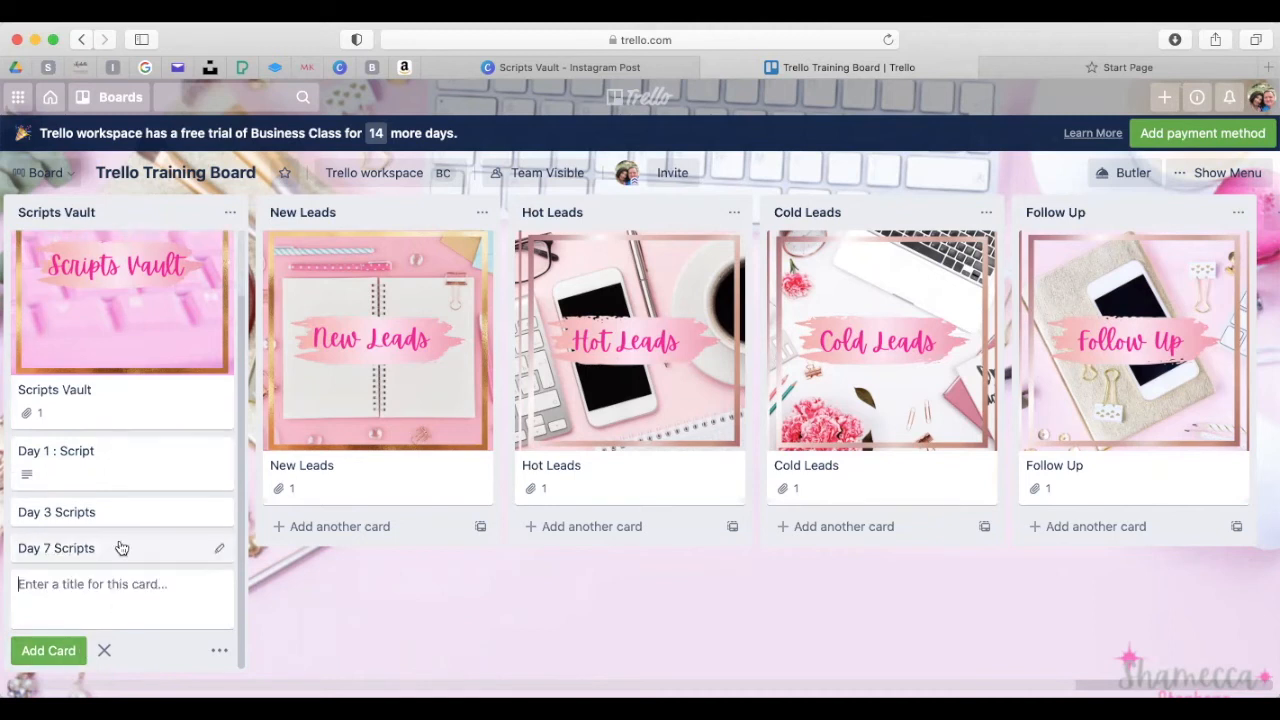
Add three sample lead cards to the New Leads list, each titled with a lead's first name and last initial
click(340, 524)
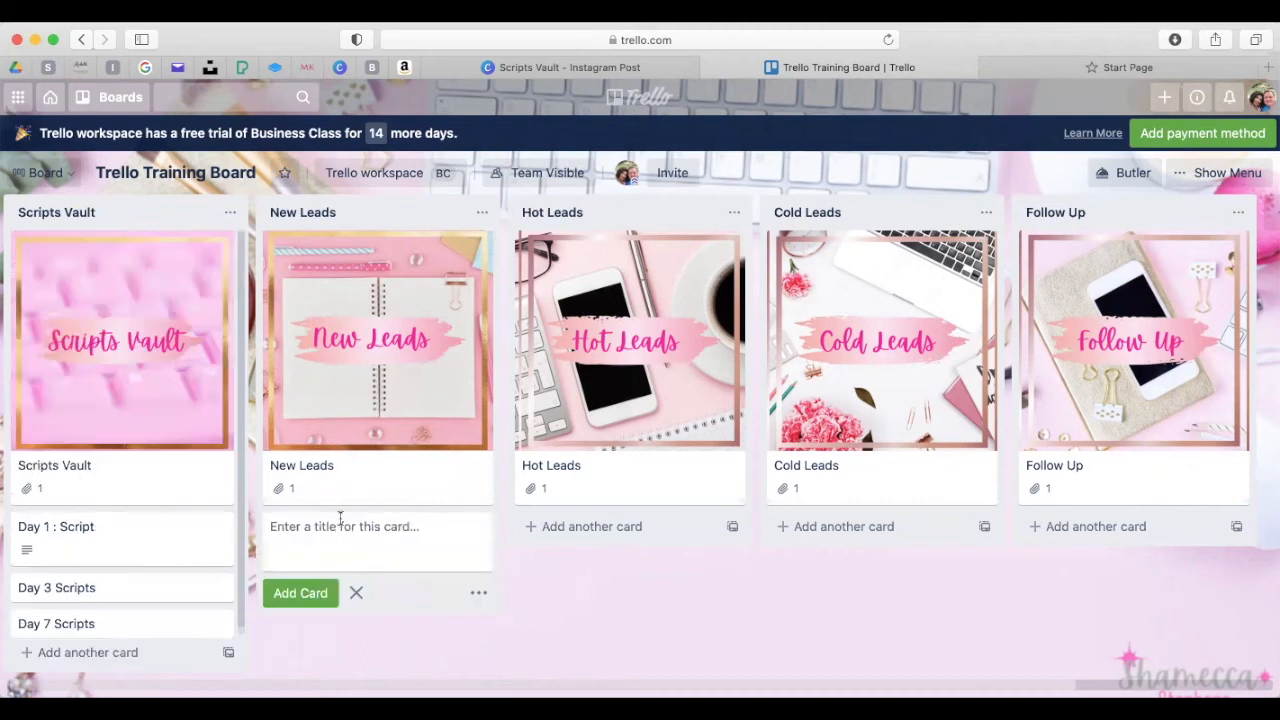
text(Su)
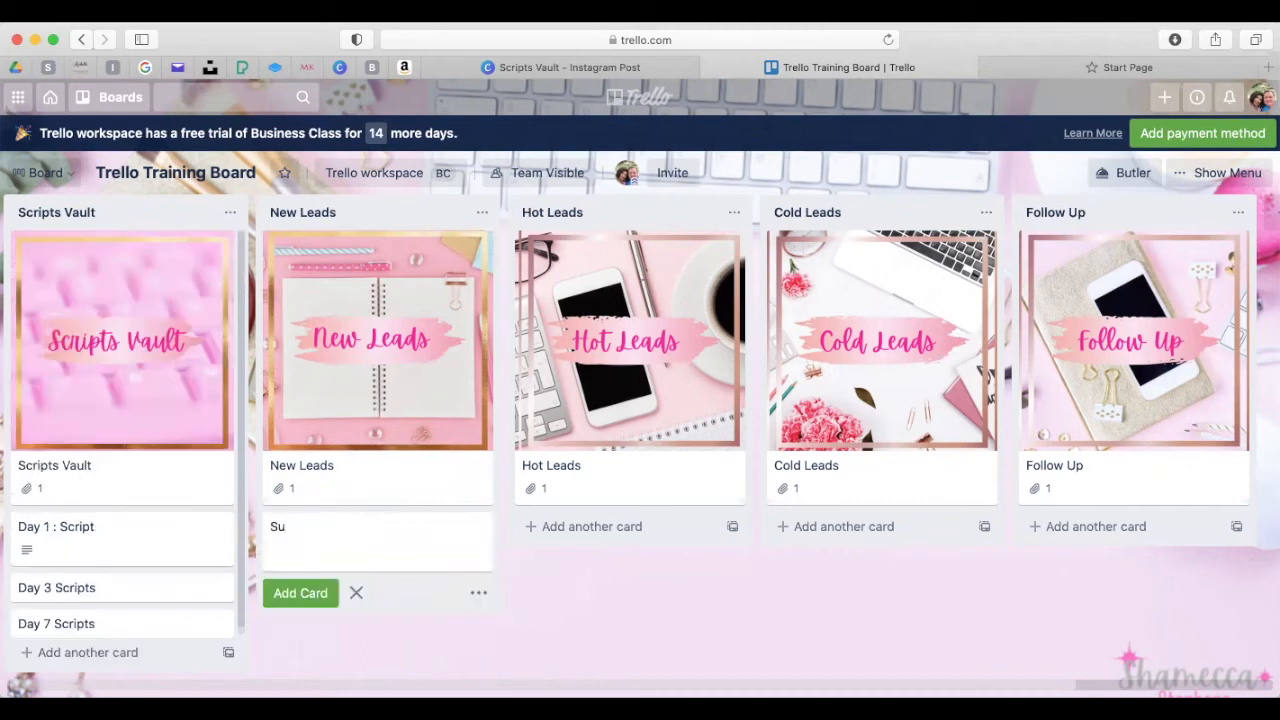
text(sie Q)
click(288, 593)
text(Nicole B)
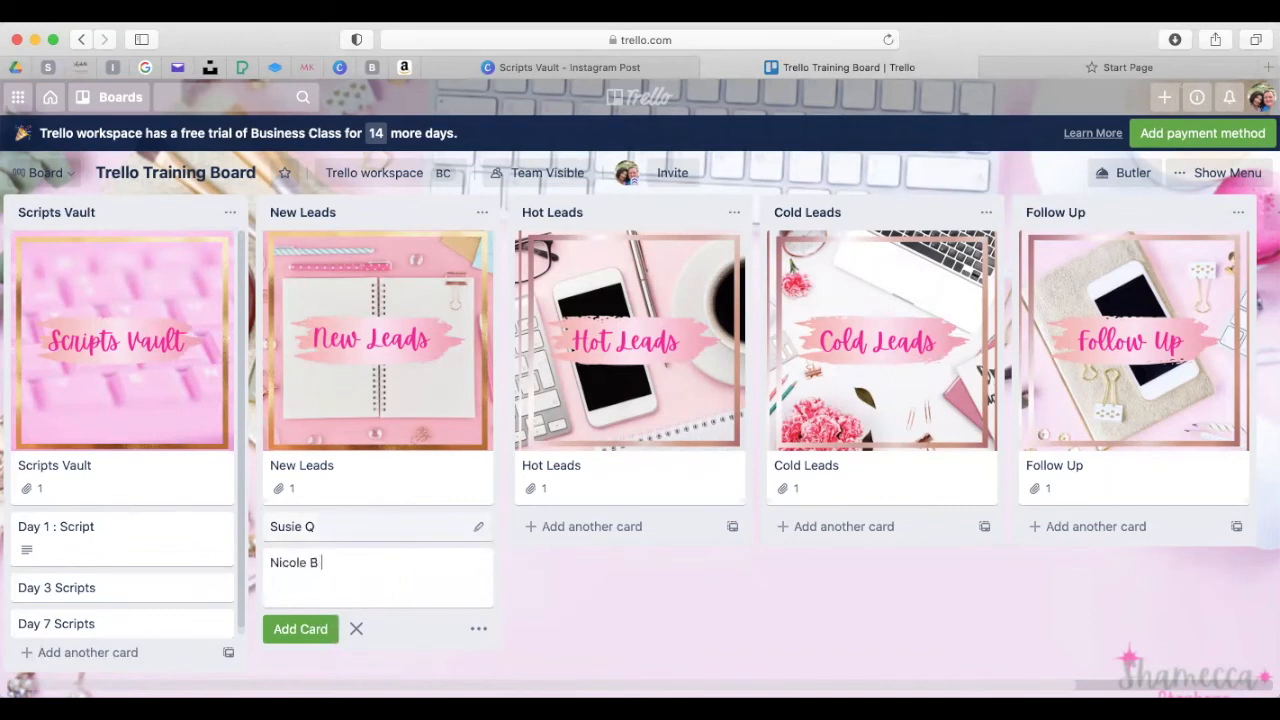
click(300, 628)
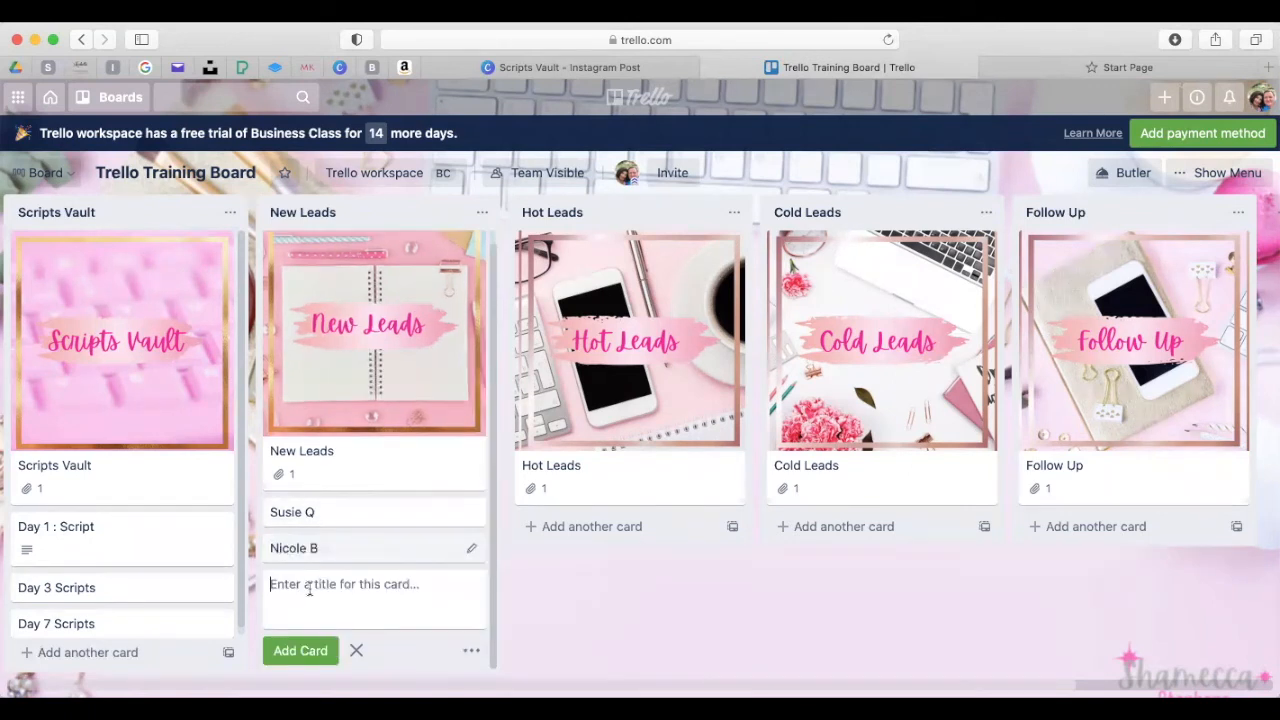
text(SE)
key(BackSpace)
key(BackSpace)
text(Sam )
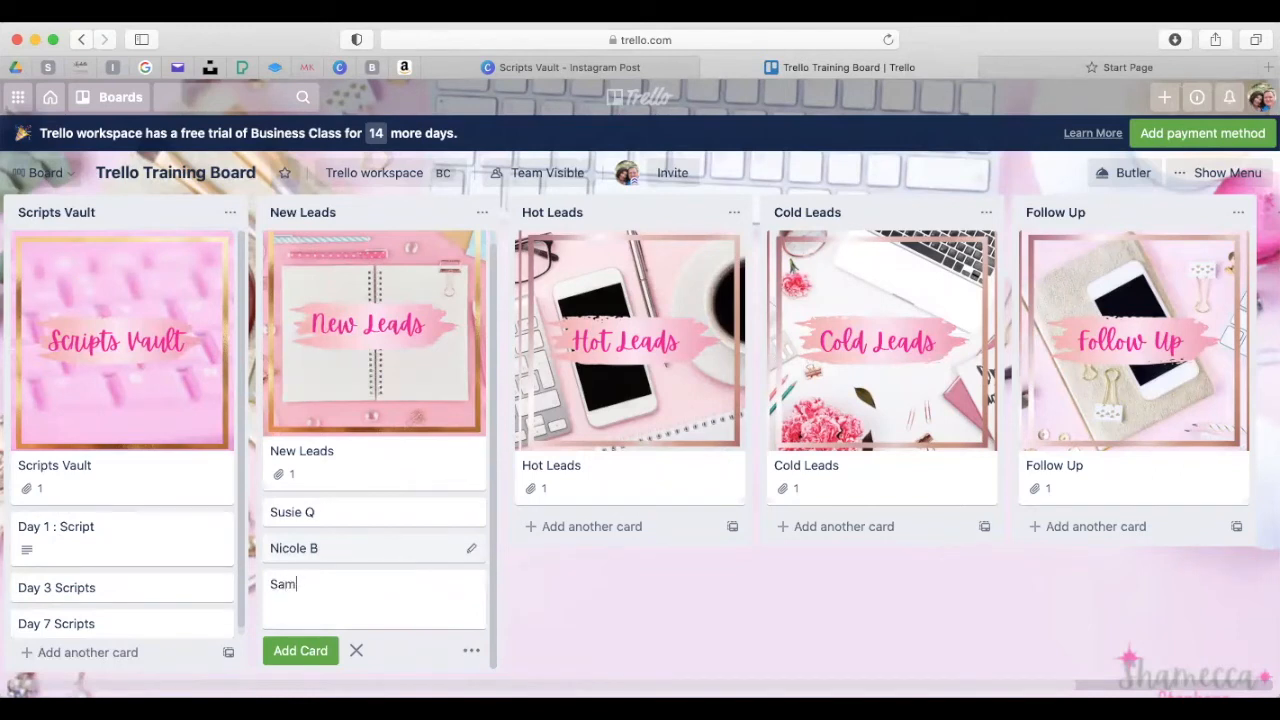
text(T)
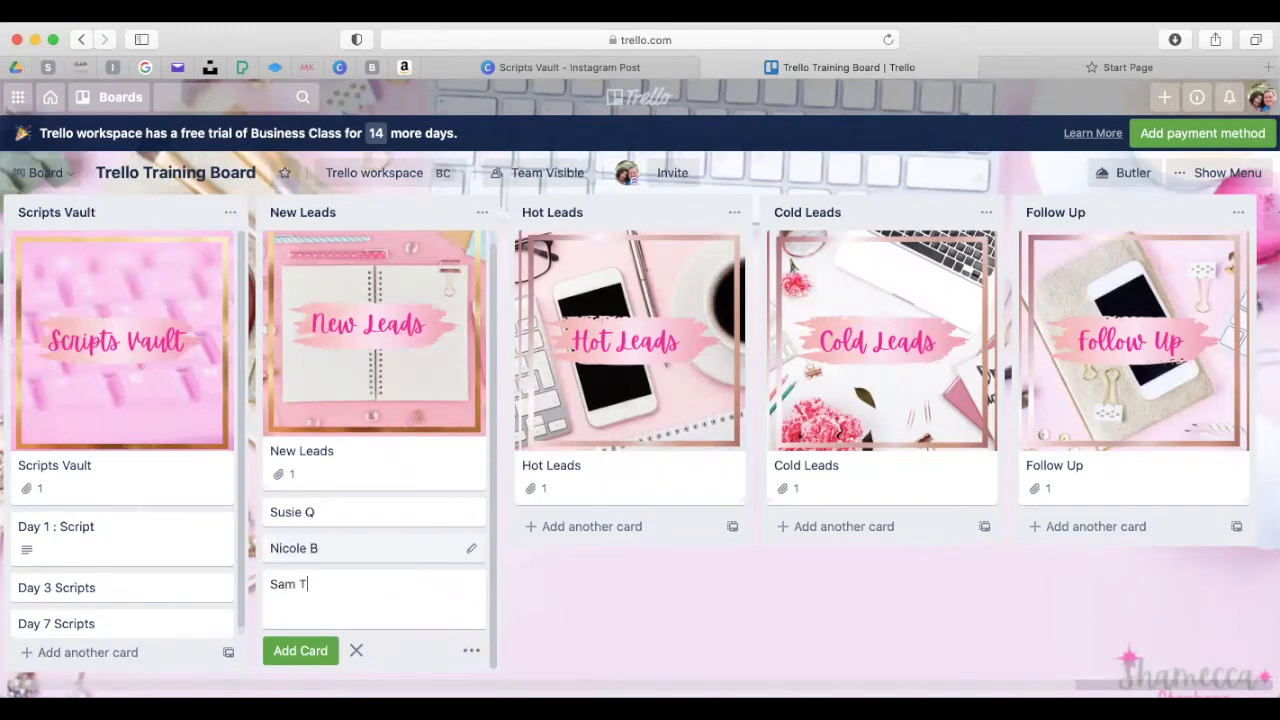
click(296, 651)
Open the first lead's card in New Leads and add a checklist titled "Layering Checklist"
click(325, 478)
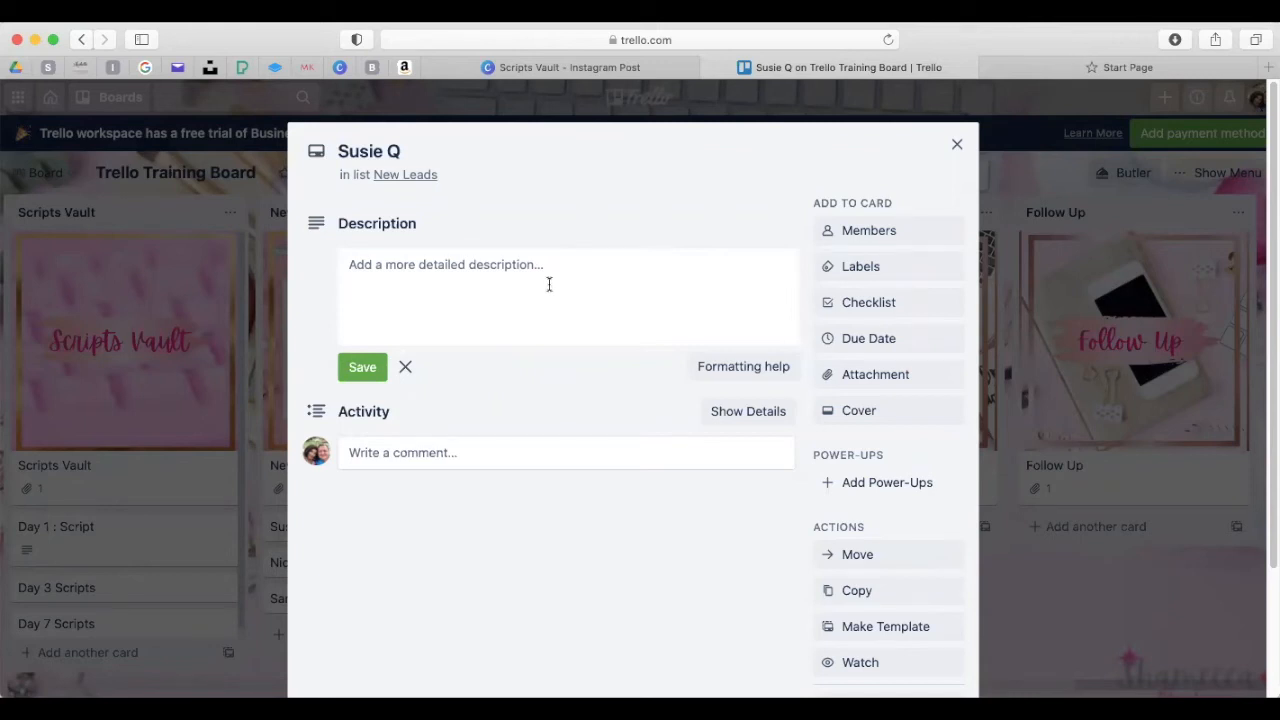
click(857, 310)
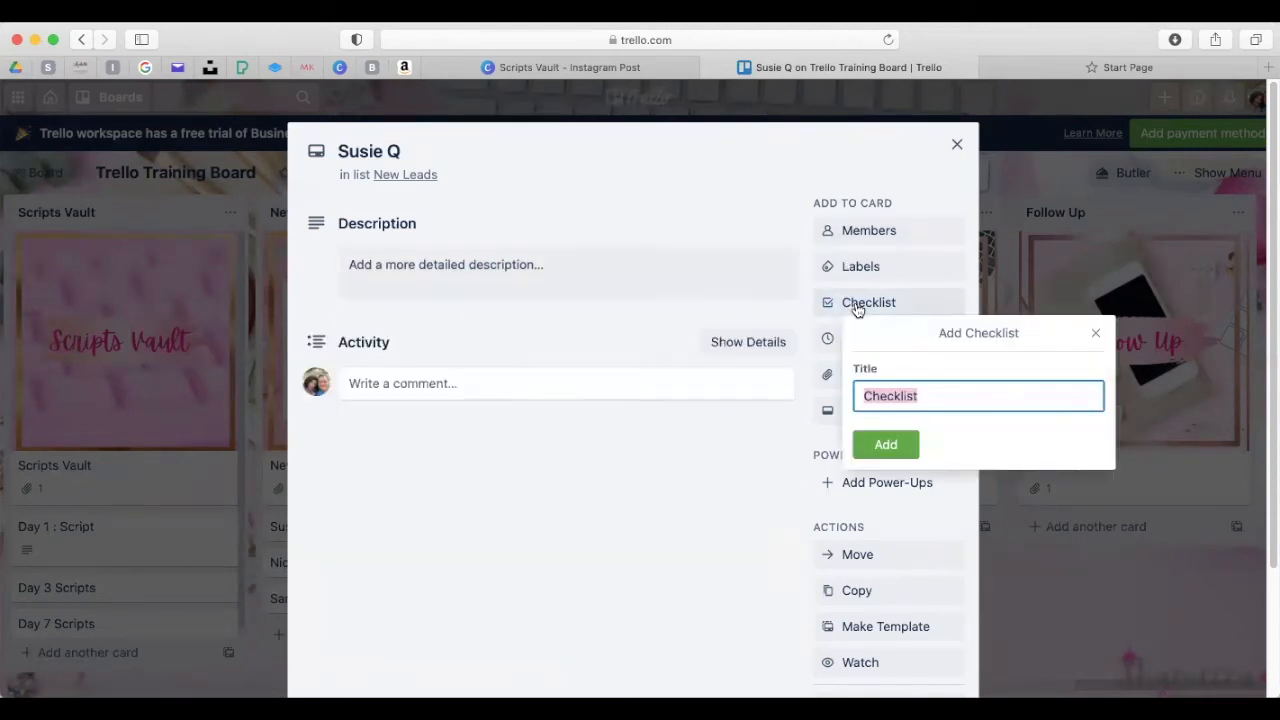
key(BackSpace)
text(Layering Checklist)
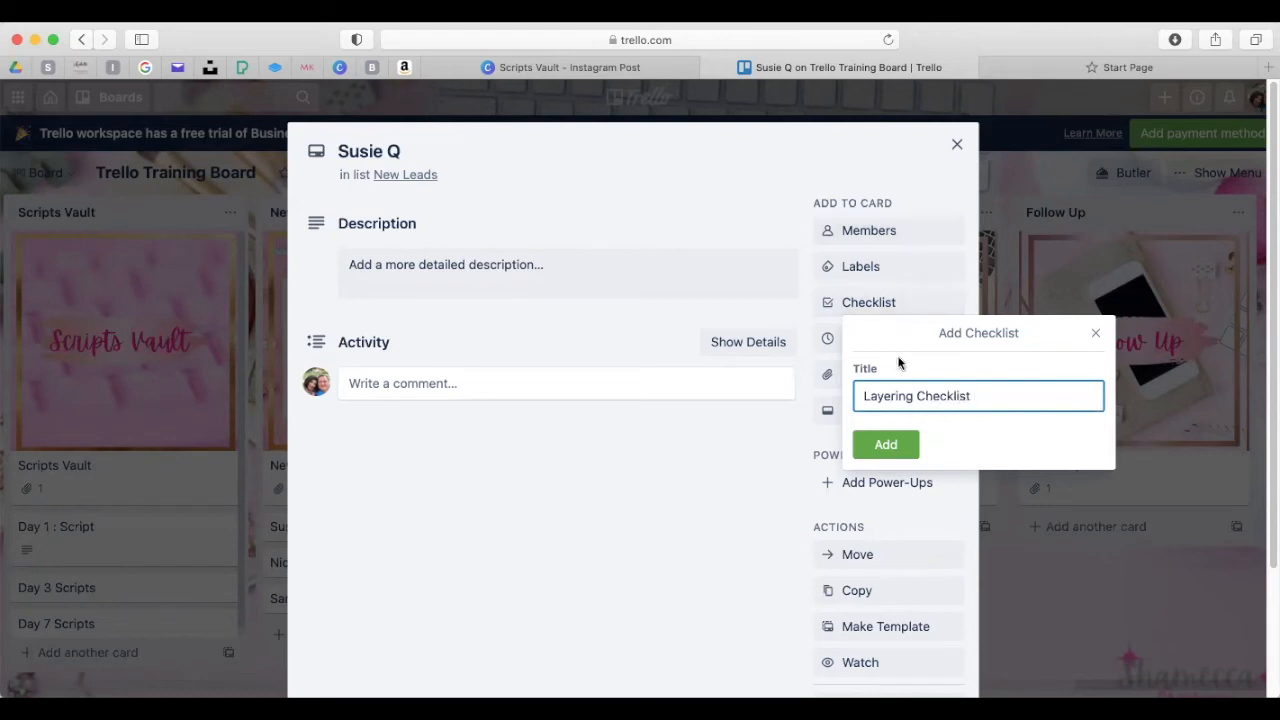
click(879, 443)
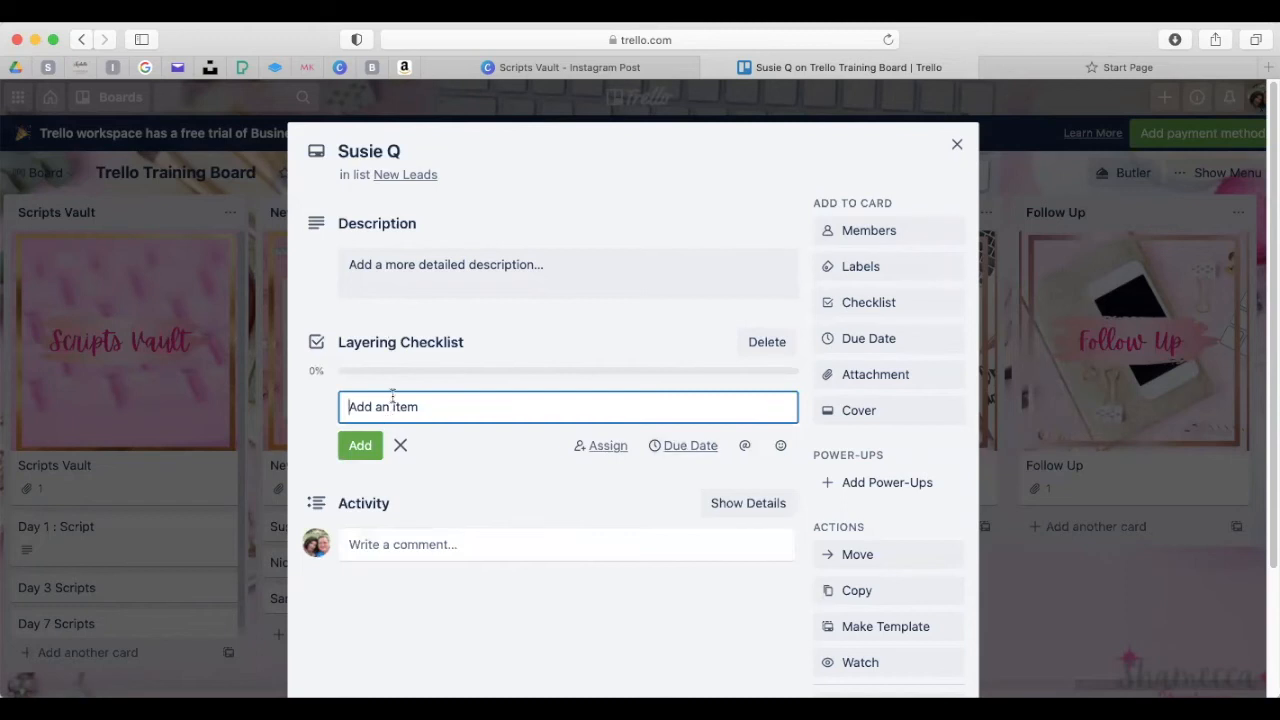
Add the item "Made First Contact" to the Layering Checklist and dismiss the Advanced Checklists notice
text(Made Init)
key(BackSpace)
text(inal)
key(BackSpace)
key(BackSpace)
key(BackSpace)
key(BackSpace)
key(BackSpace)
key(BackSpace)
text(tinal)
right_click(400, 407)
key(Escape)
key(Right)
key(BackSpace)
key(BackSpace)
key(BackSpace)
key(BackSpace)
key(BackSpace)
key(BackSpace)
key(BackSpace)
text(First Contact)
click(352, 452)
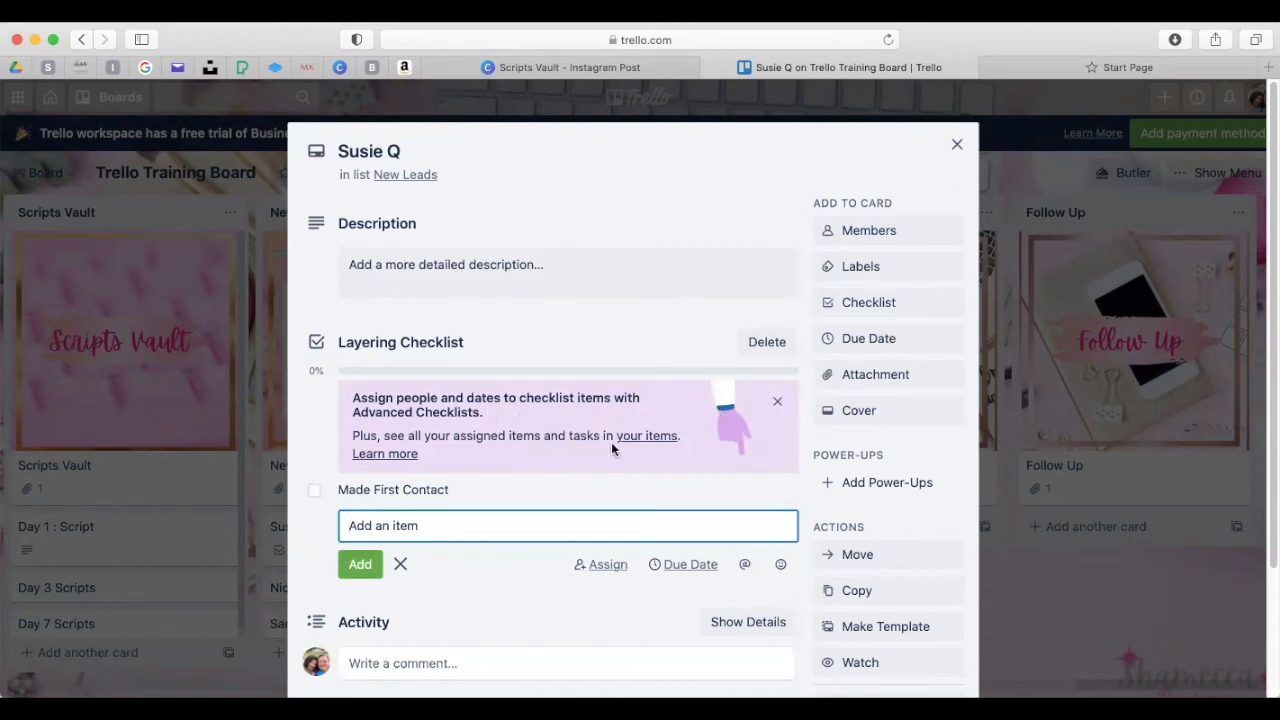
click(777, 404)
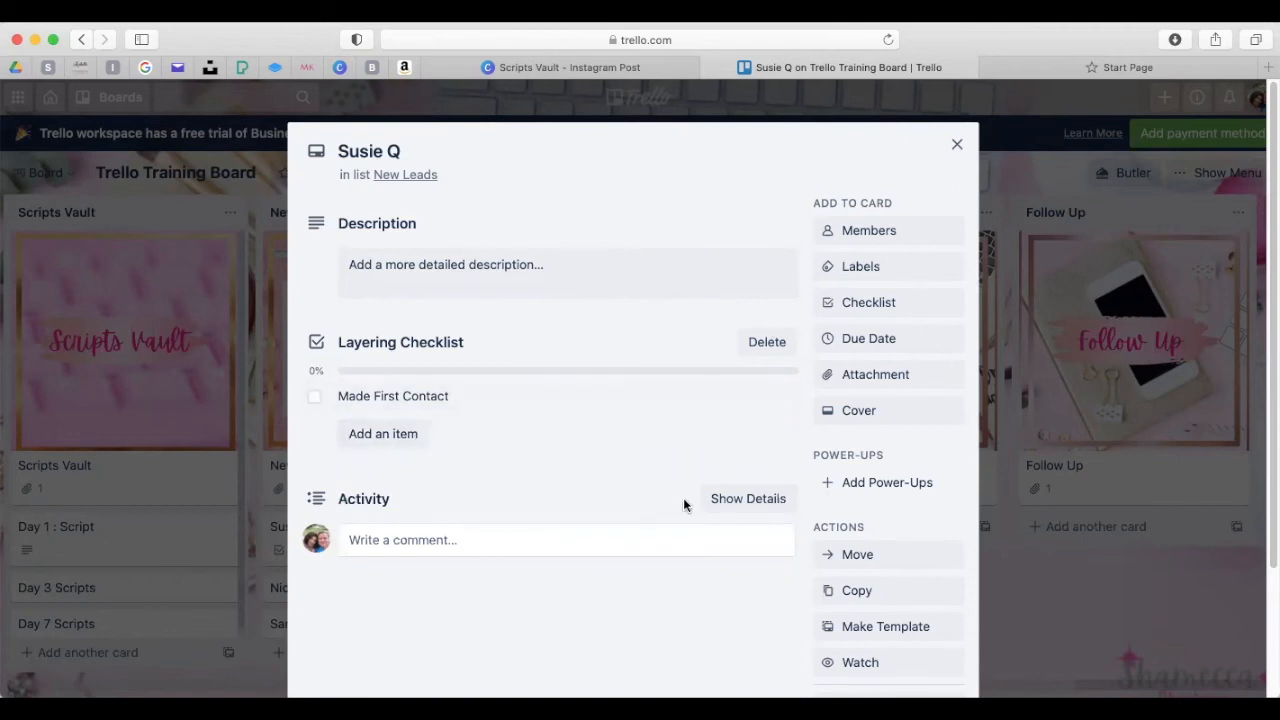
Add the item "Exposed her to our Opportunity" to the Layering Checklist
click(391, 433)
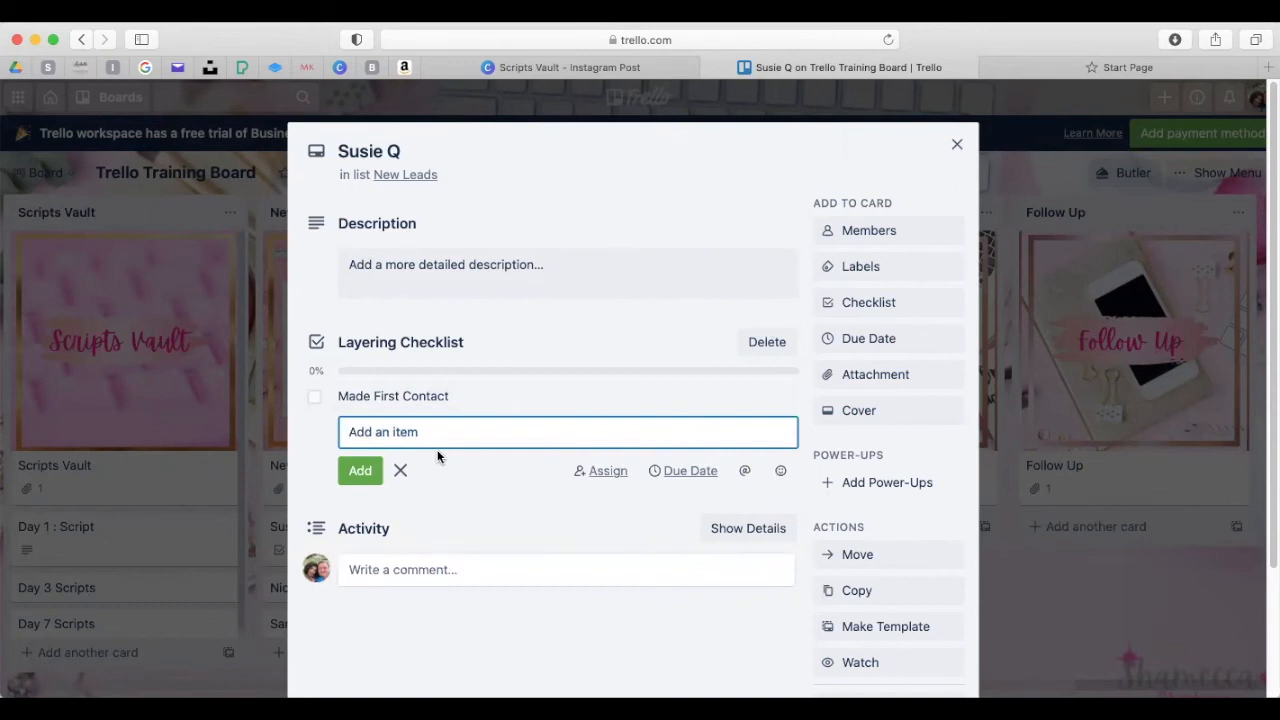
text(Exposed)
text( he)
text(r to Hat)
key(BackSpace)
key(BackSpace)
key(BackSpace)
key(BackSpace)
text(our Opportunity)
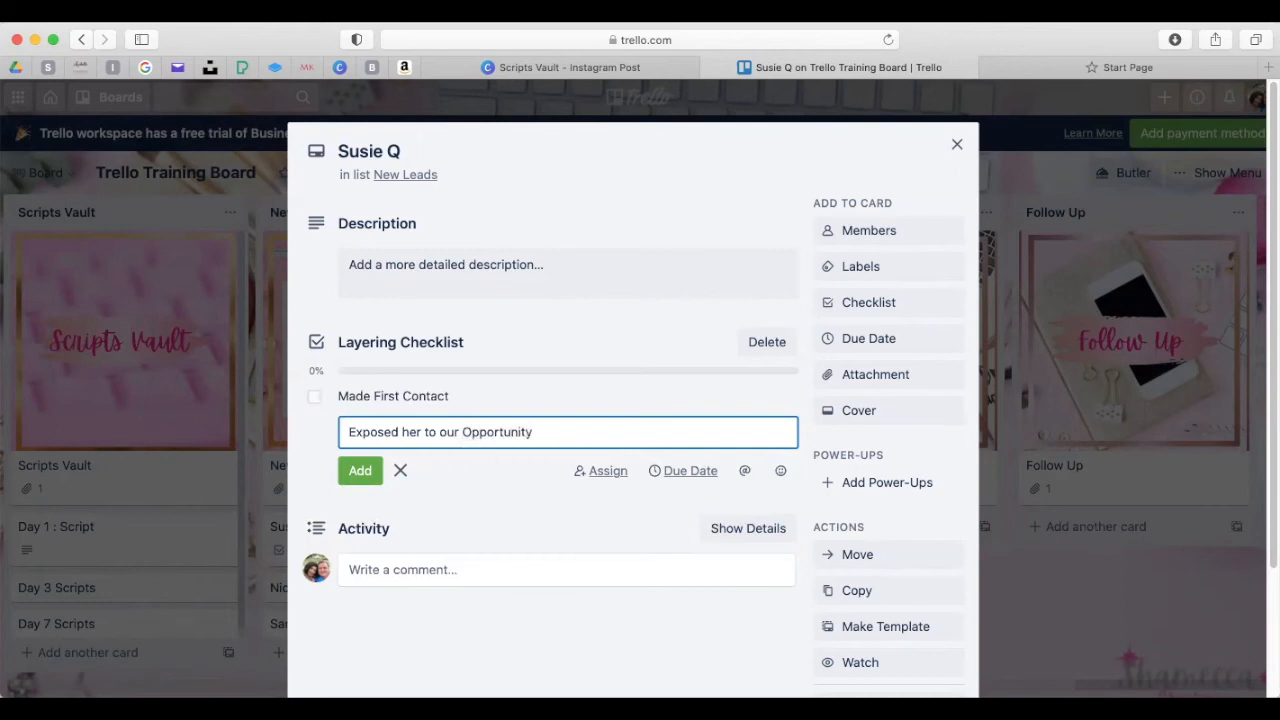
click(358, 470)
Add the item "Shared Information or Video of Opportuunity" to the Layering Checklist
text(Shared Information or Video)
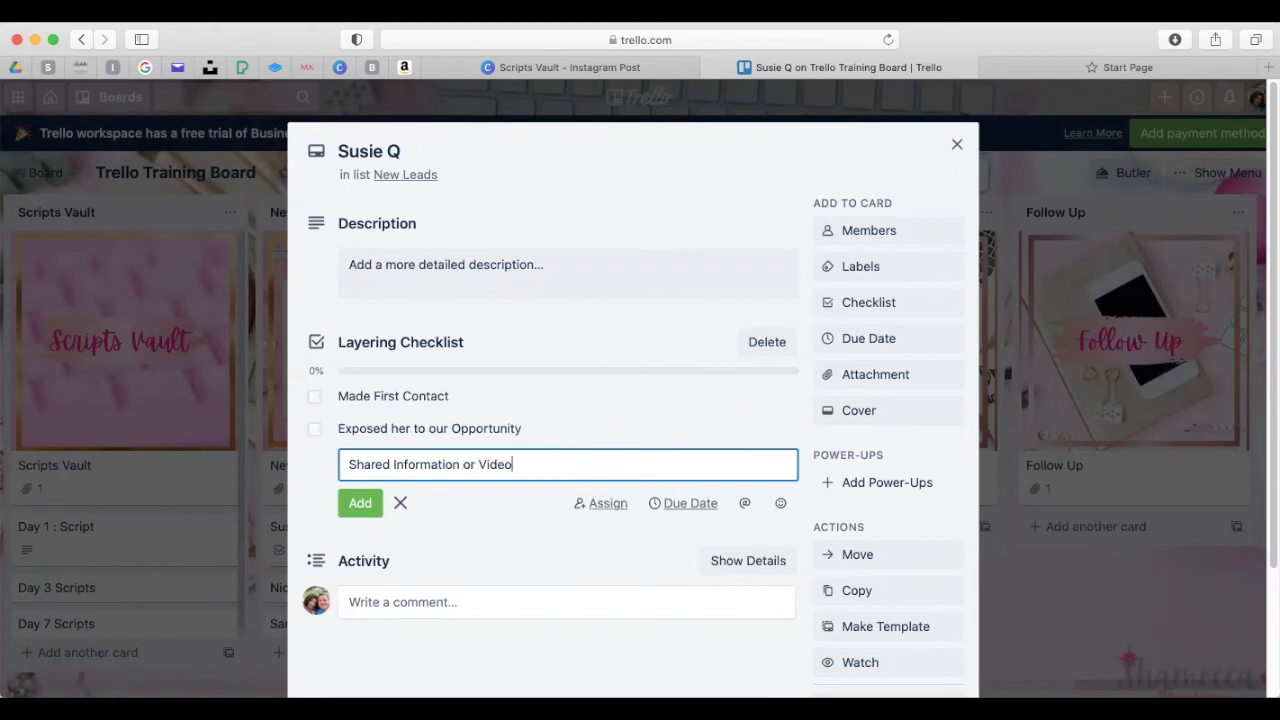
text( of Opportuunity)
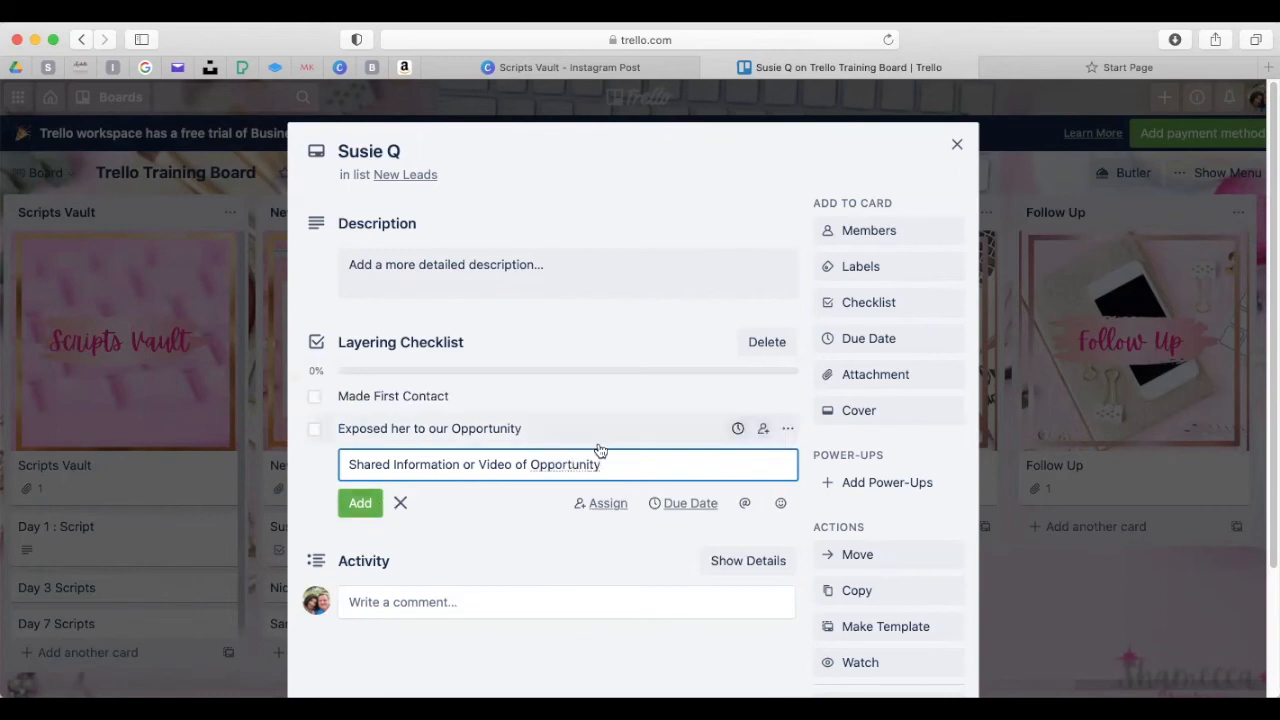
right_click(586, 460)
click(630, 468)
click(348, 502)
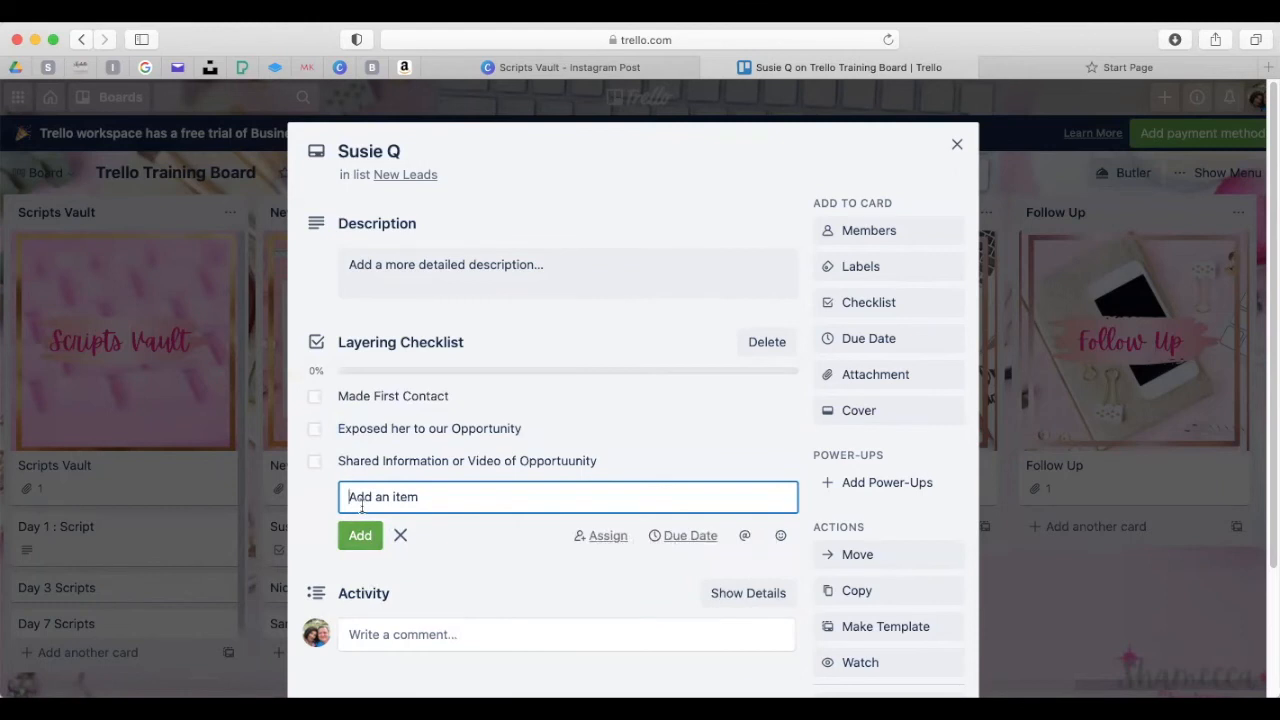
Add the item "Added to Customer FB Group" to the Layering Checklist
text(Added to Customer FB Grouo)
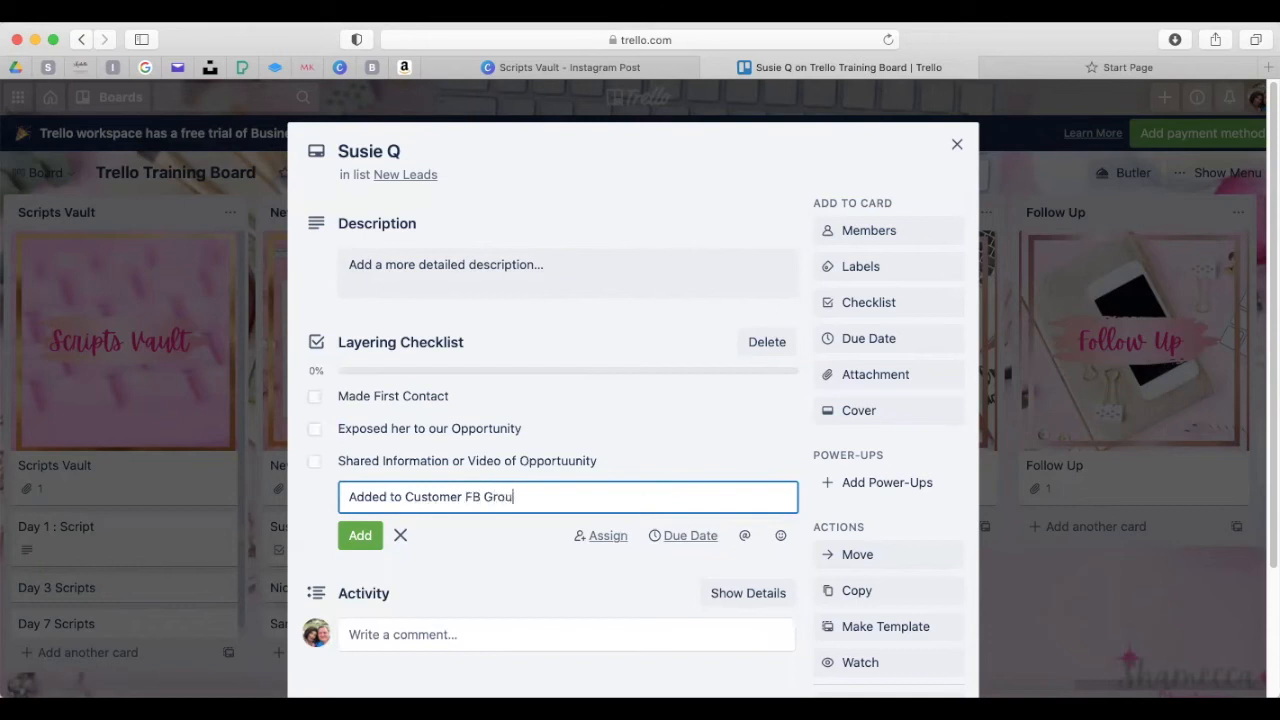
key(BackSpace)
key(BackSpace)
text(p)
click(364, 543)
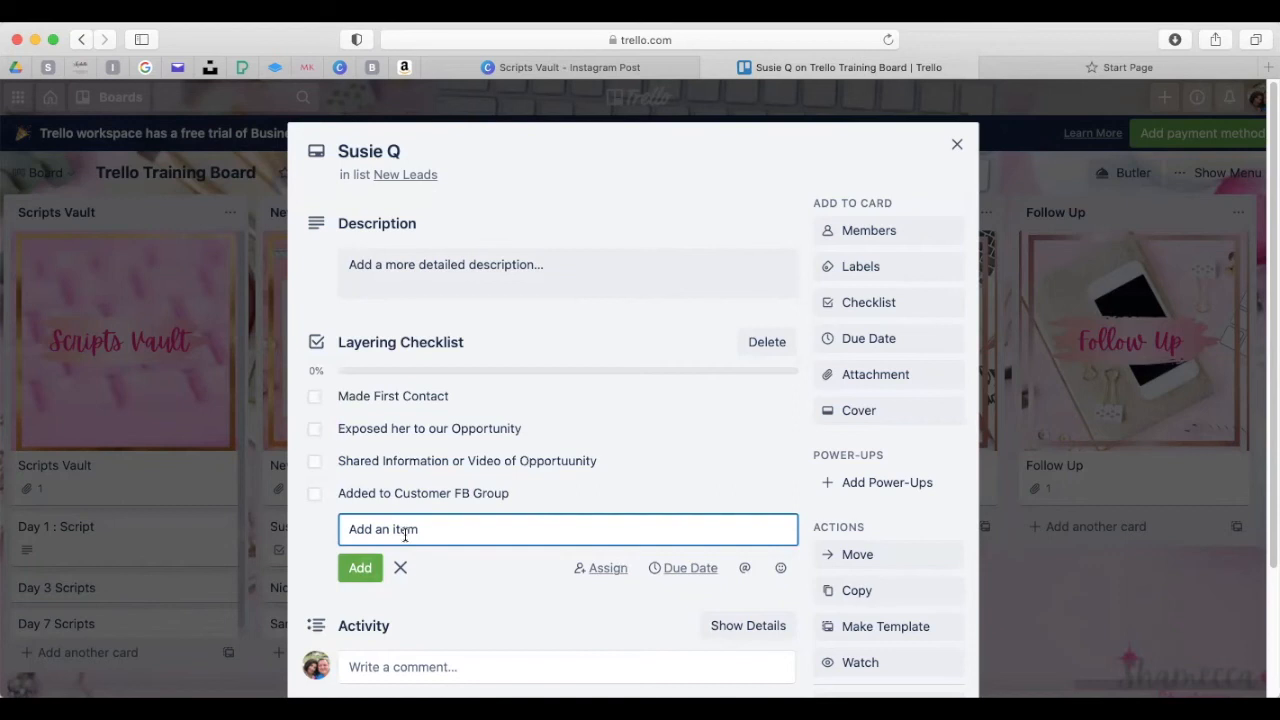
Add the item "New Consultant Infromation" to the Layering Checklist
text(New Consu)
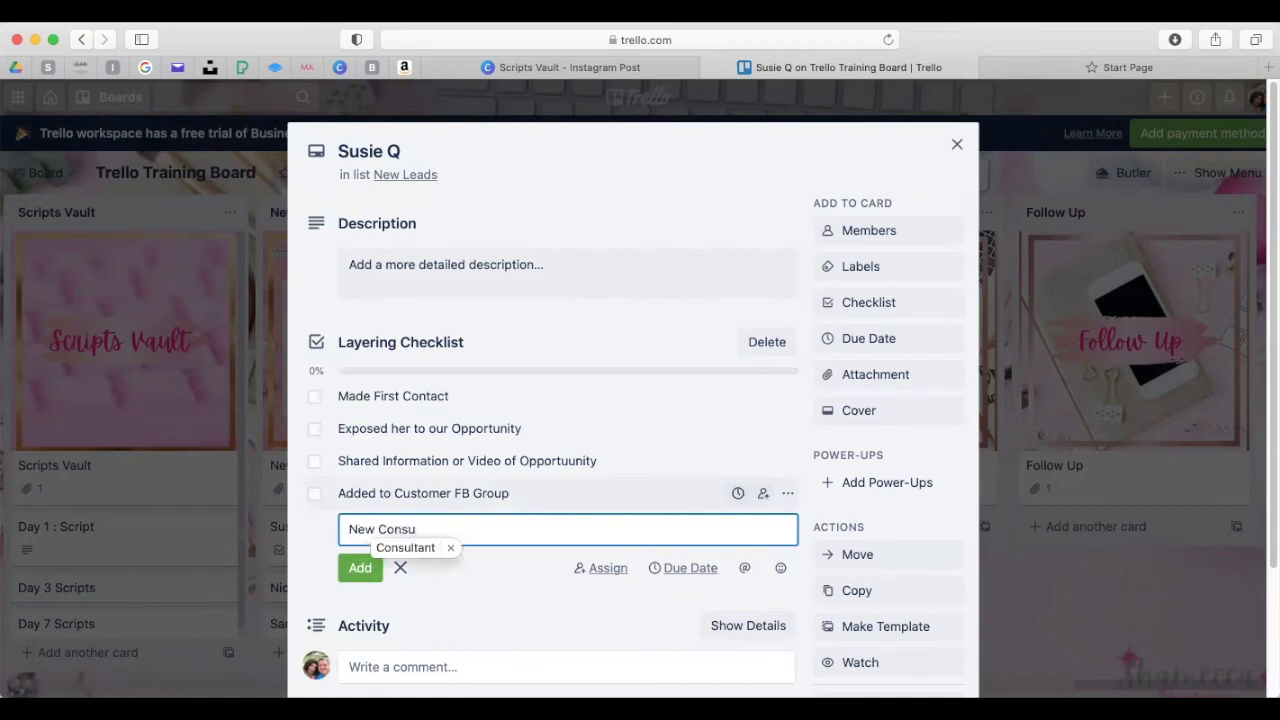
click(405, 548)
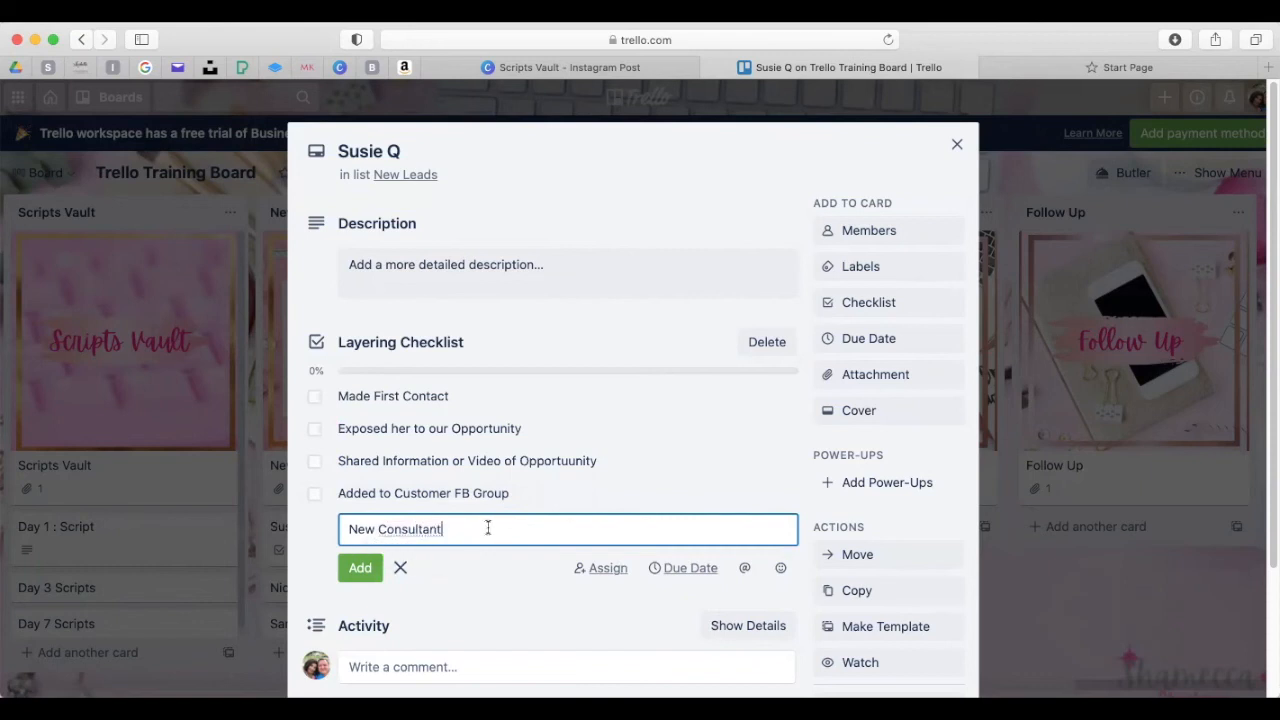
right_click(400, 529)
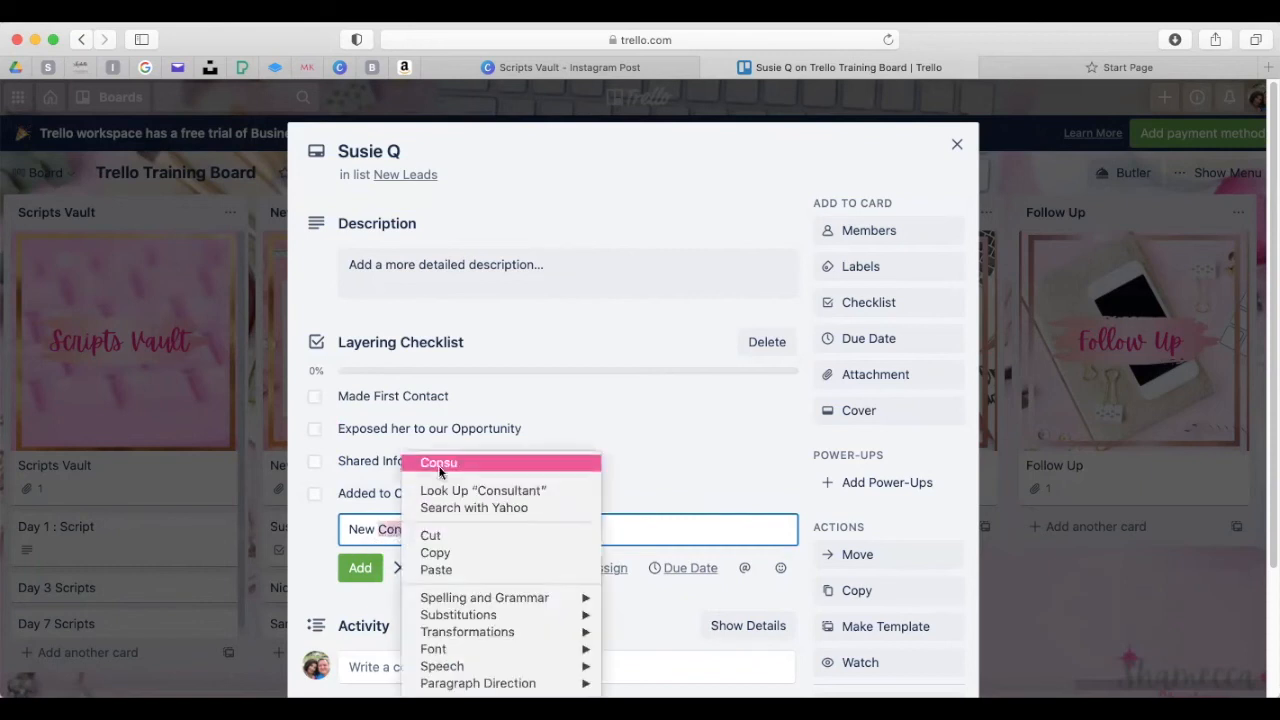
click(622, 535)
click(479, 538)
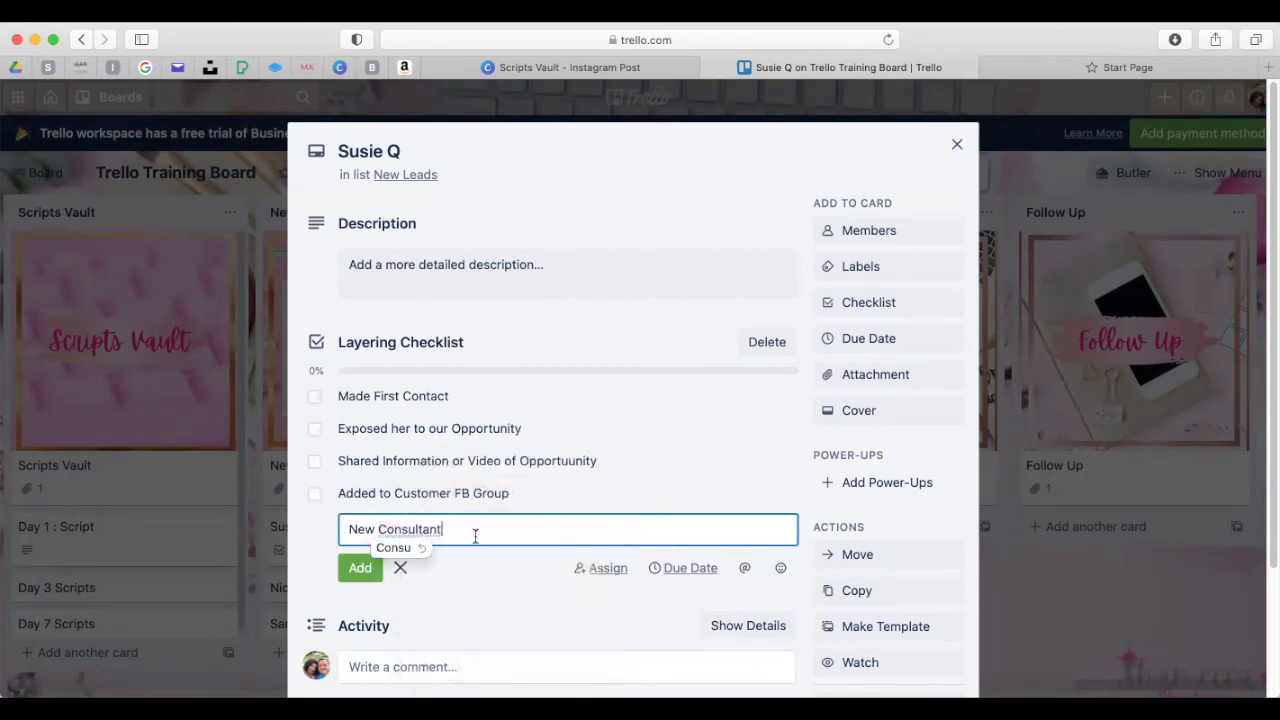
text(Information)
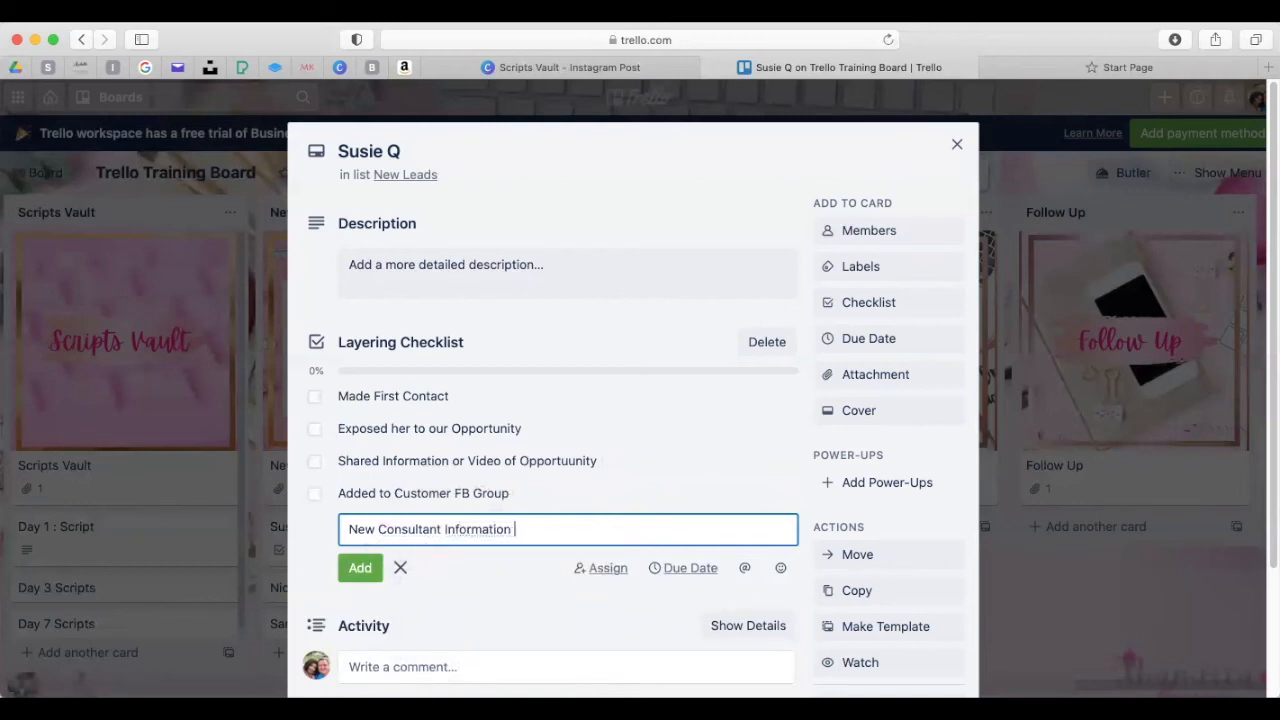
right_click(484, 529)
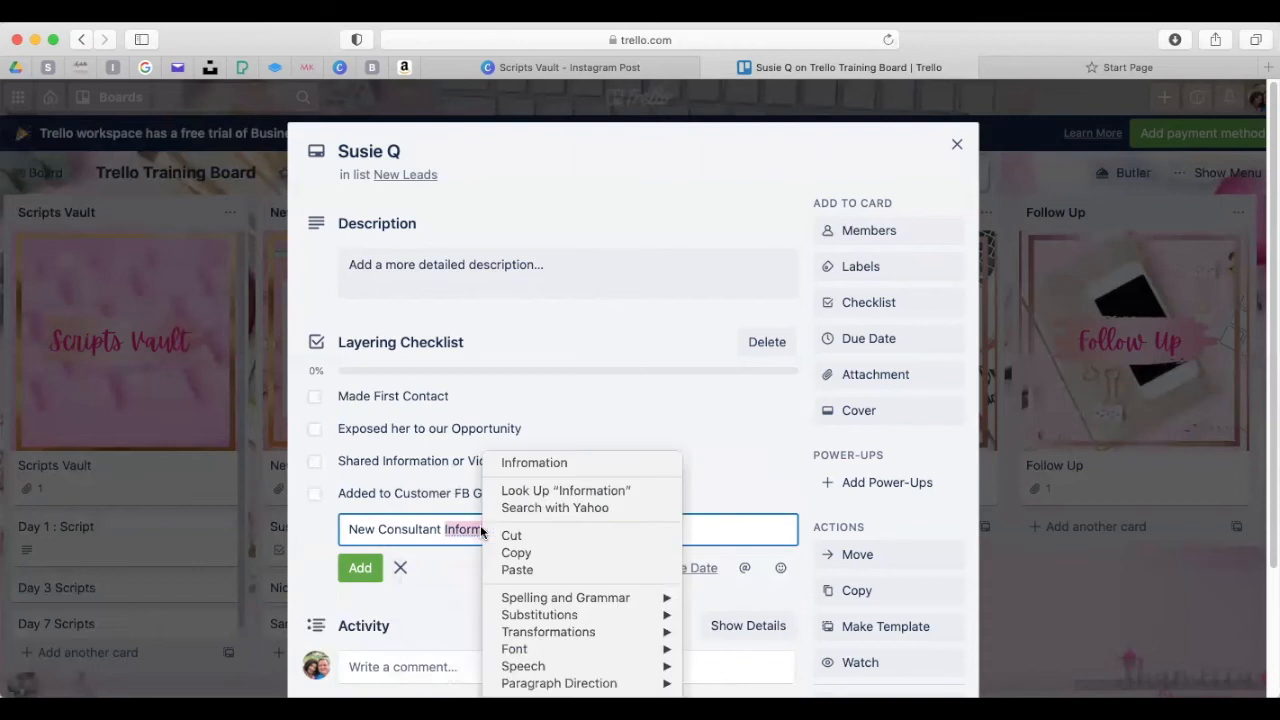
click(530, 460)
click(360, 567)
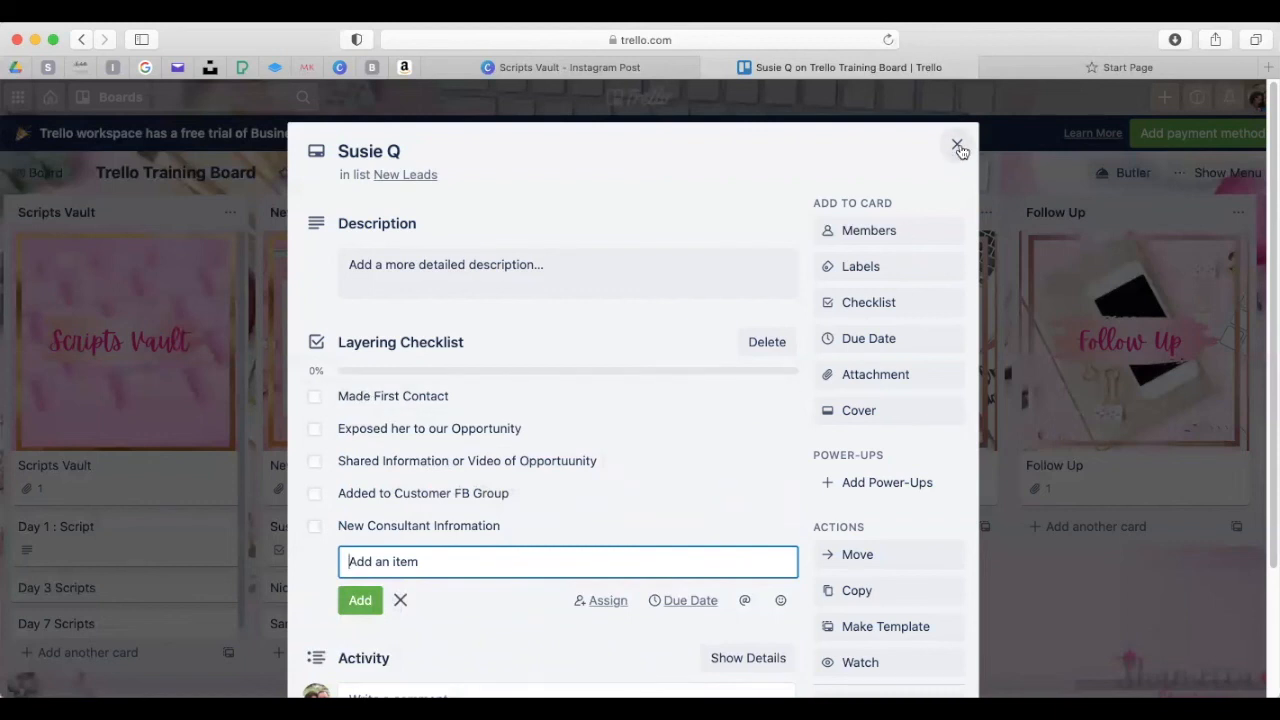
Mark the first three Layering Checklist items as complete, from "Made First Contact" through "Shared Information or Video of Opportuunity"
click(315, 399)
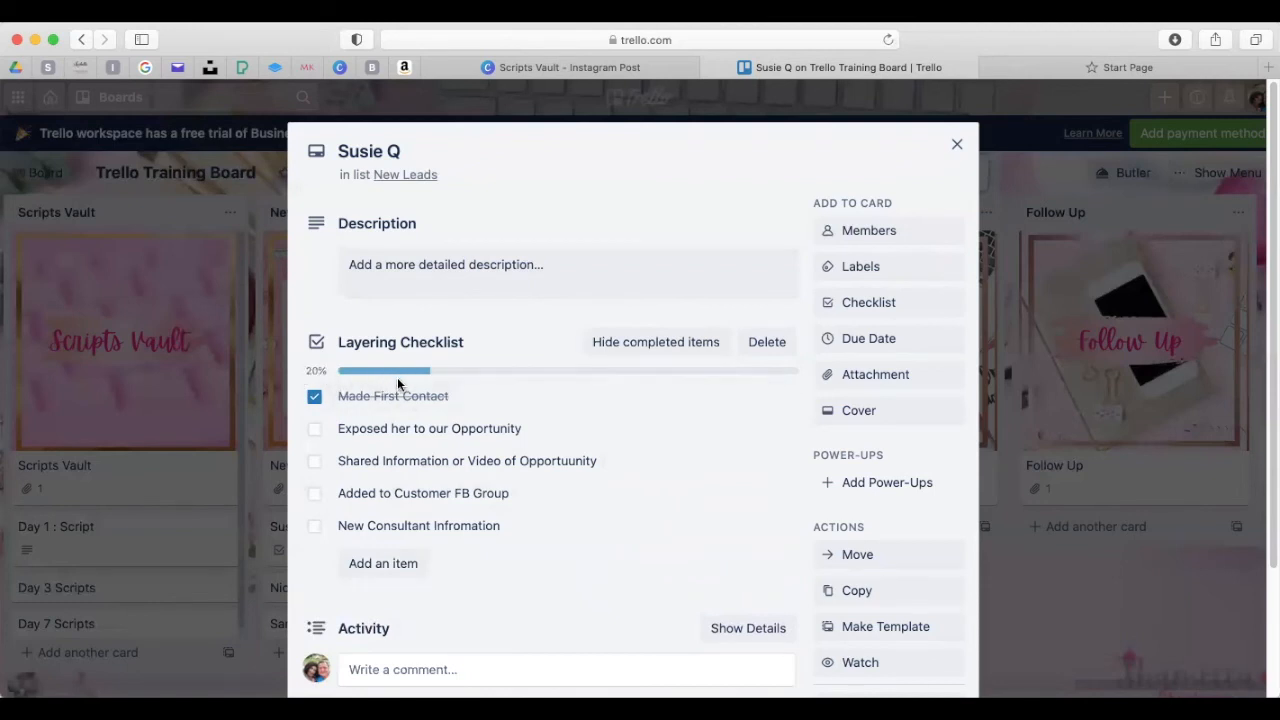
click(314, 430)
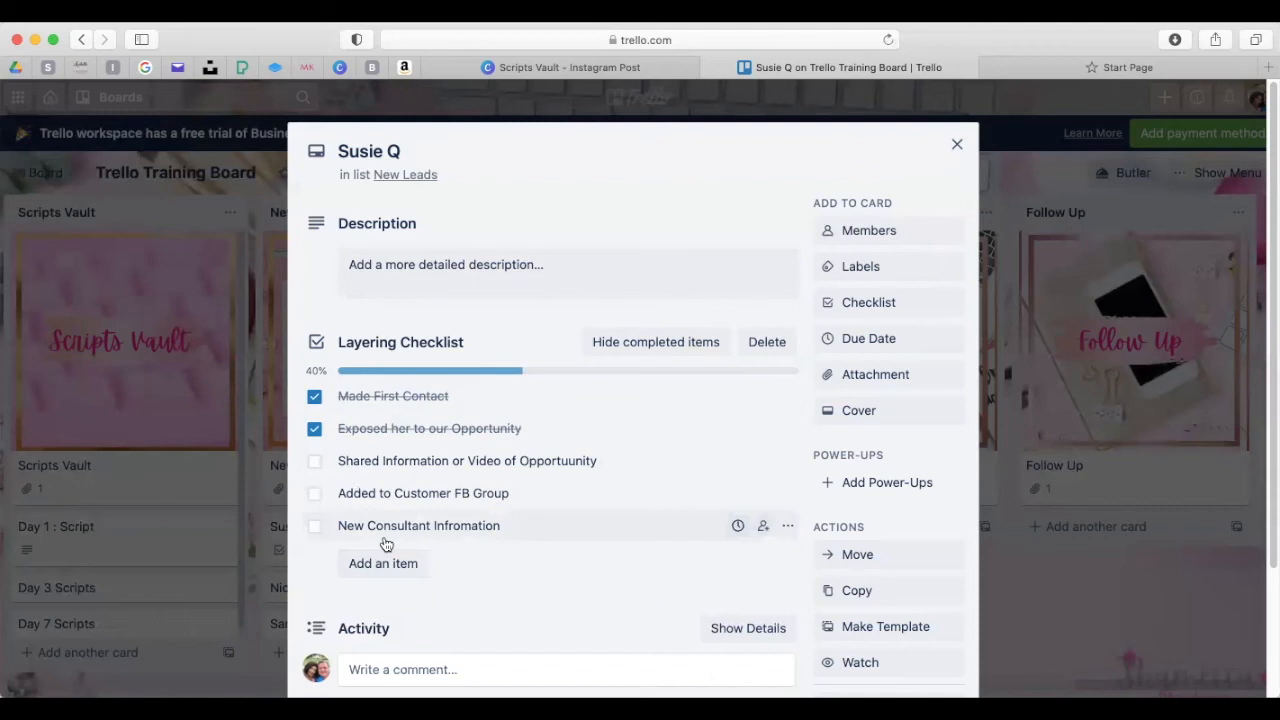
click(314, 462)
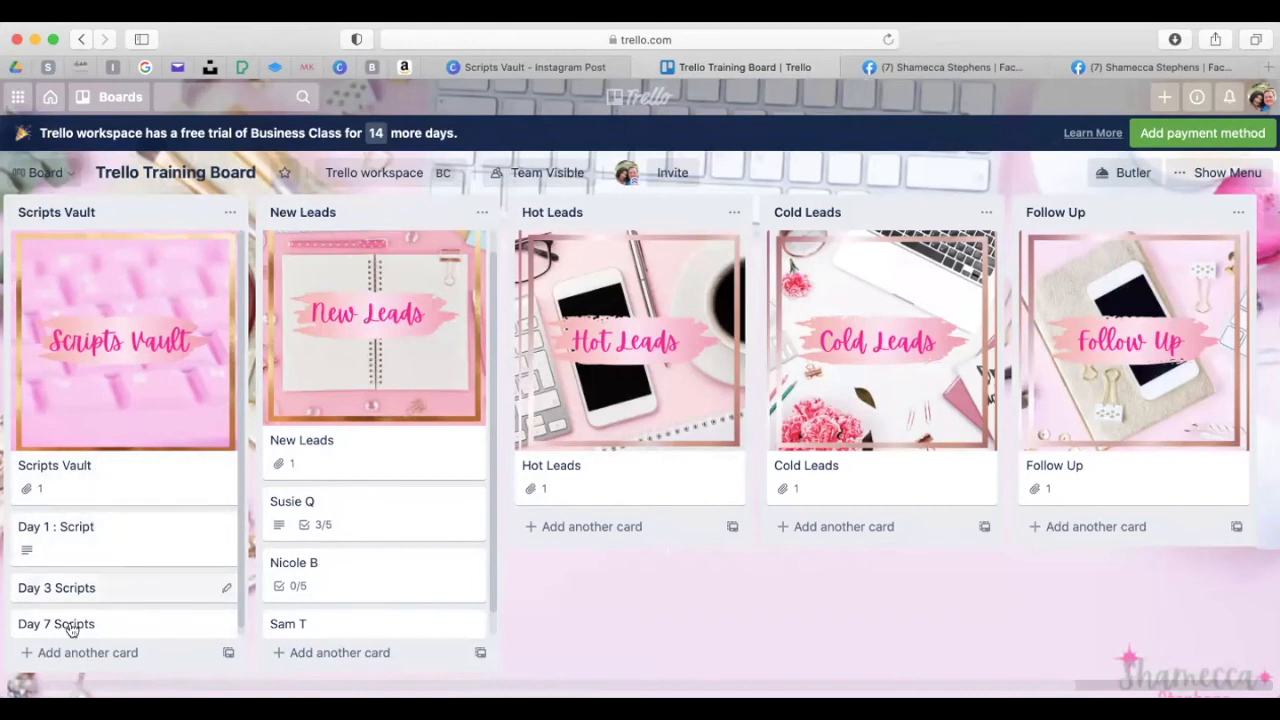
Add a divider card titled with a row of underscores to Scripts Vault and place it directly below the "Day 1 : Script" card
click(110, 652)
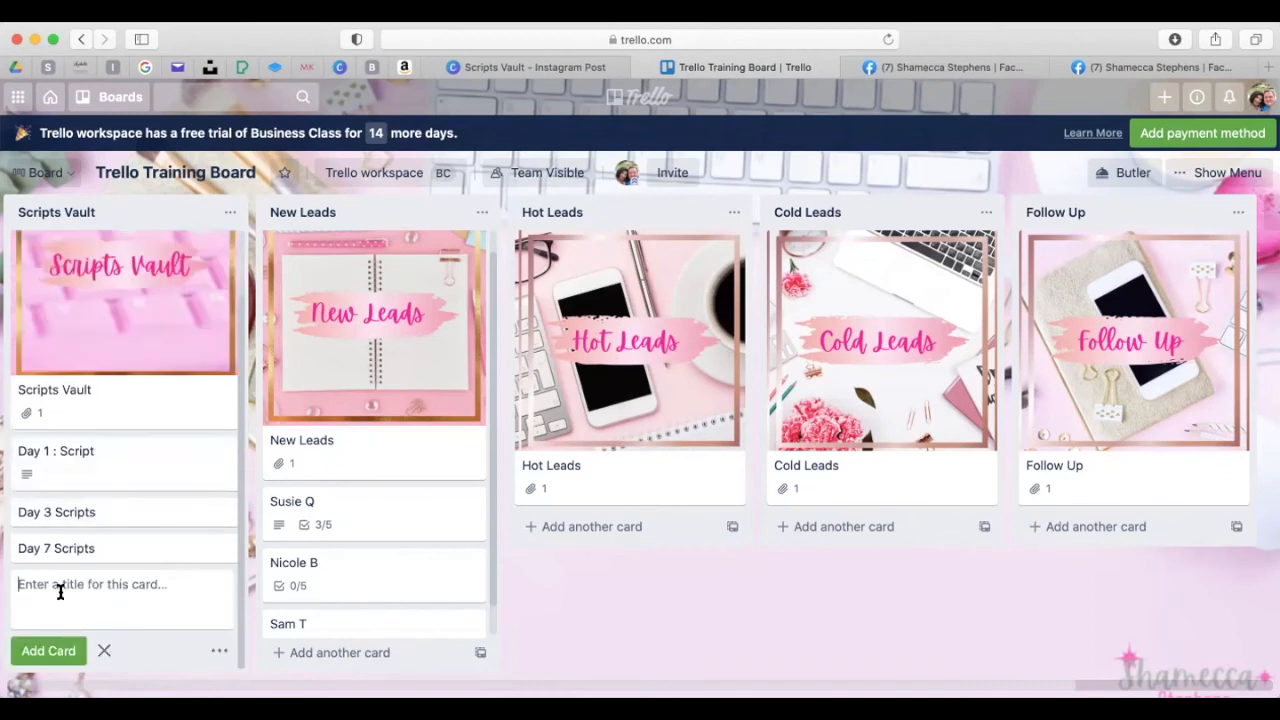
text(___________________________)
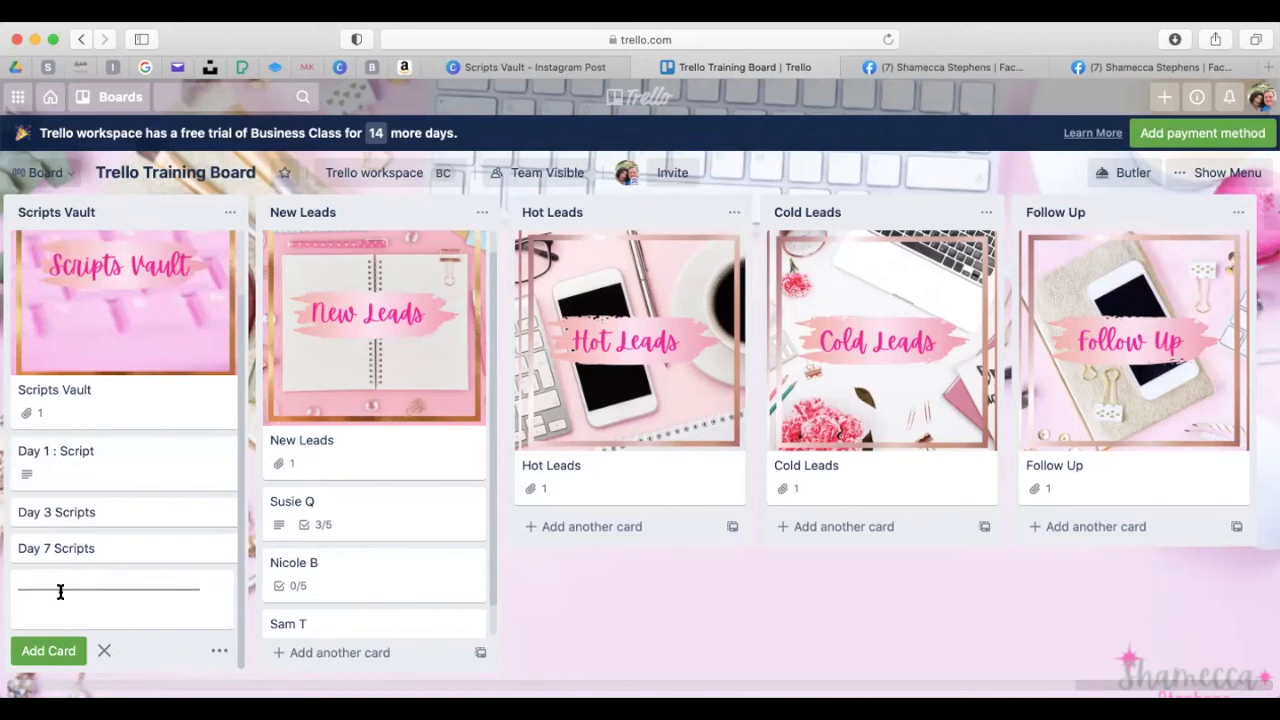
click(44, 652)
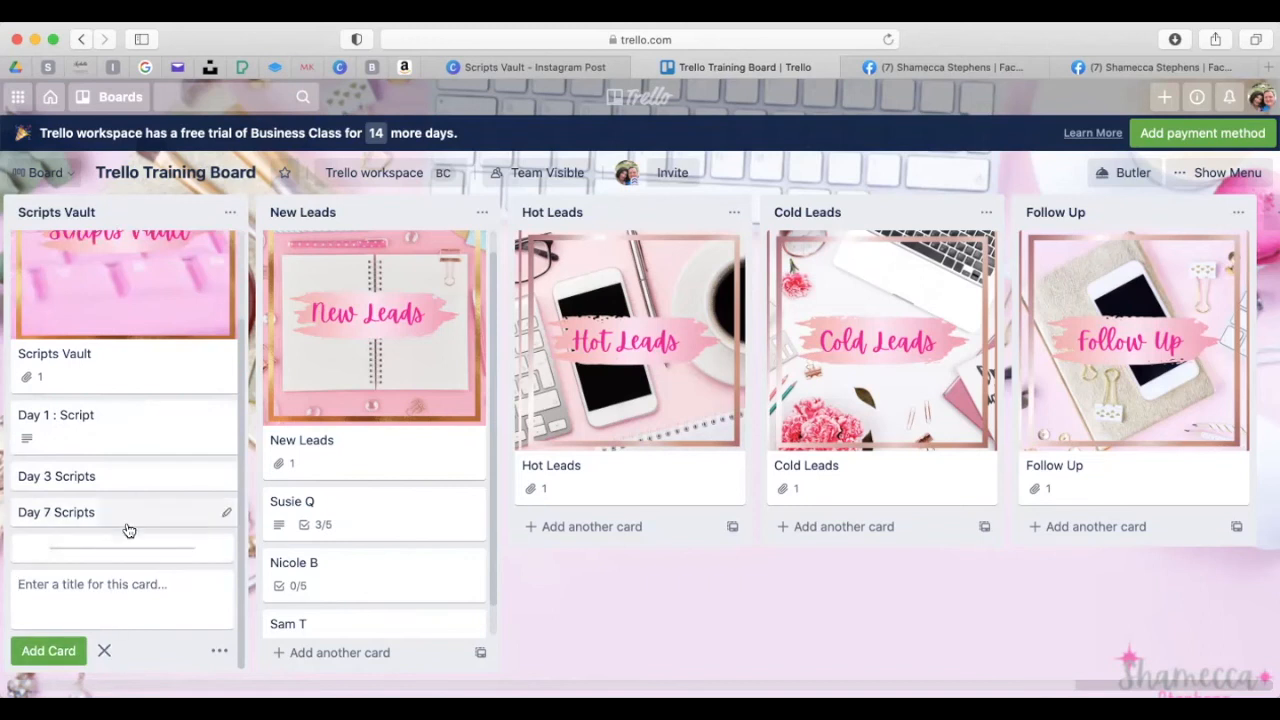
mouse_move(136, 553)
mouse_down()
mouse_move(126, 449)
mouse_move(140, 457)
mouse_move(125, 532)
mouse_up()
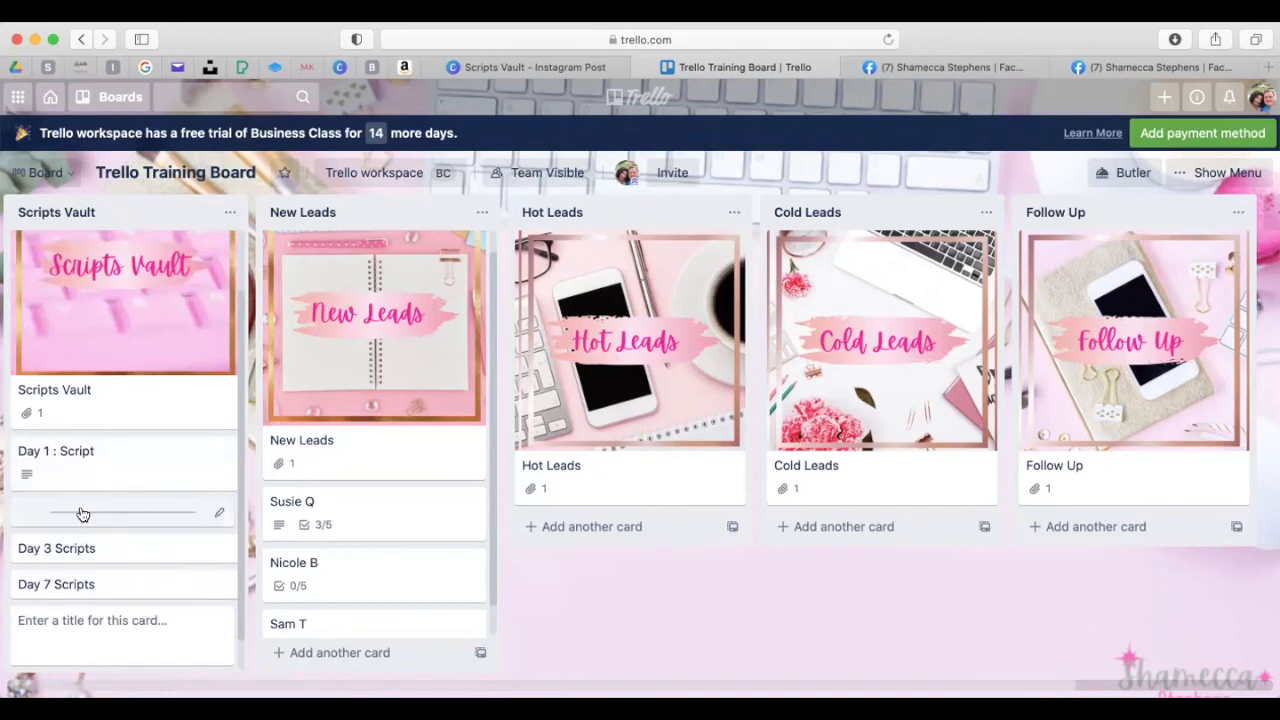
Create a copy of the underscore divider card in the Scripts Vault list and close the card
click(83, 514)
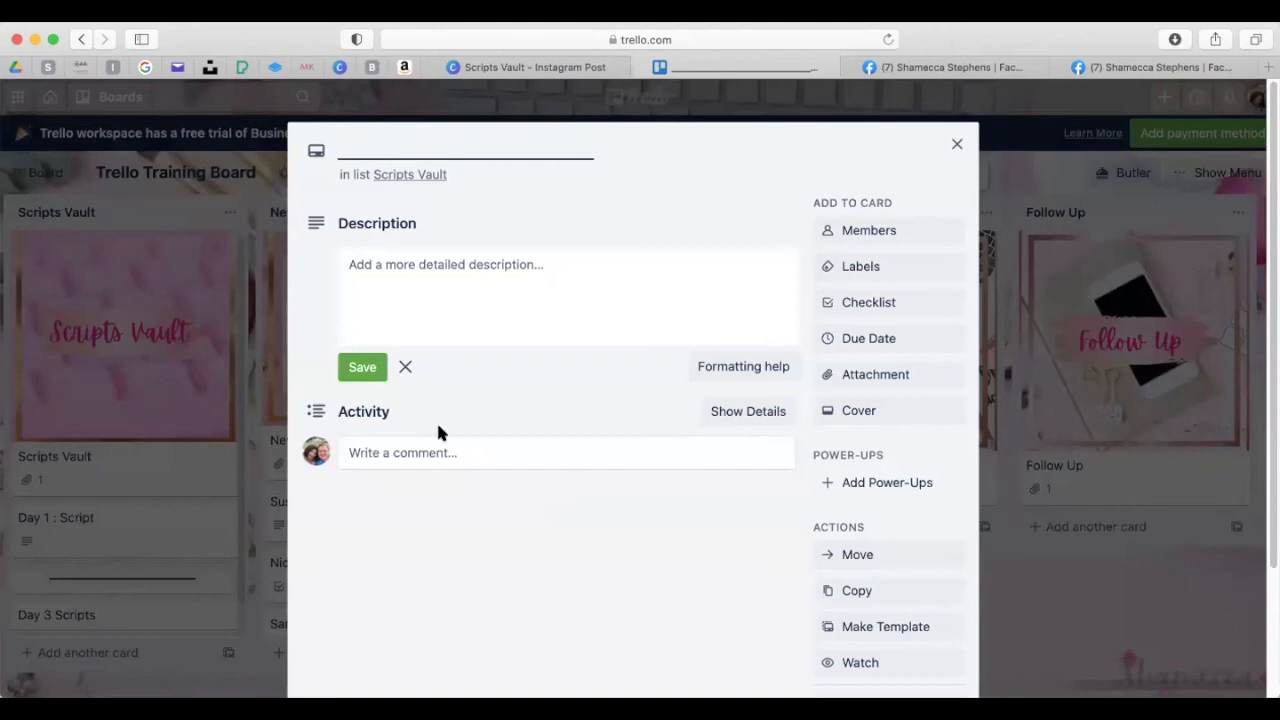
click(862, 590)
click(886, 548)
click(957, 143)
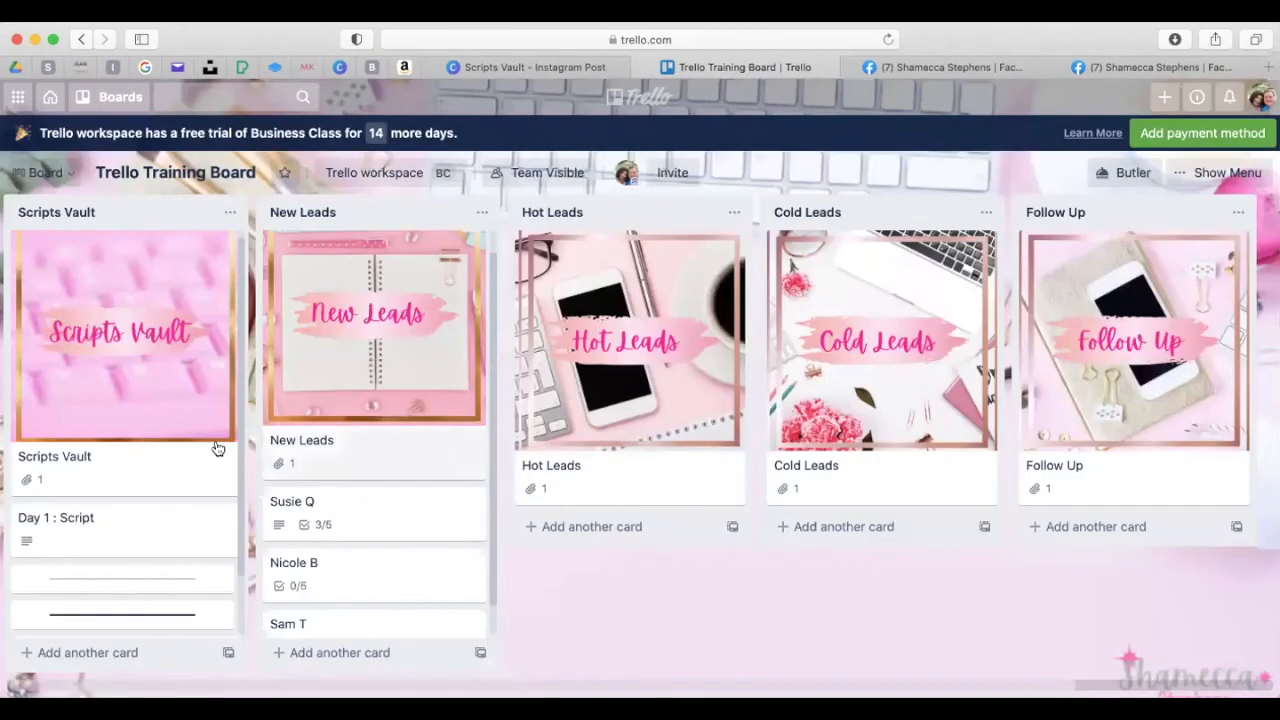
Move the copied underscore divider card from Scripts Vault to New Leads, directly below the first lead card
drag(106, 617, 411, 546)
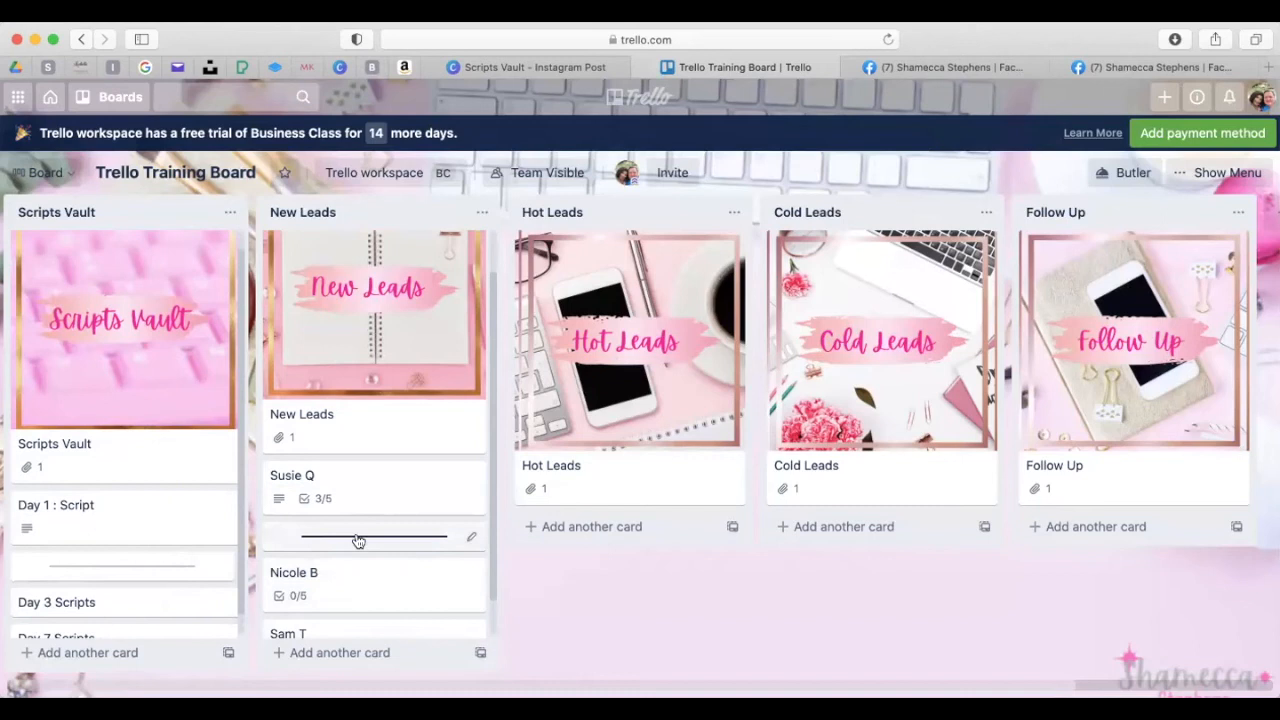
scroll(451, 543, down, 1)
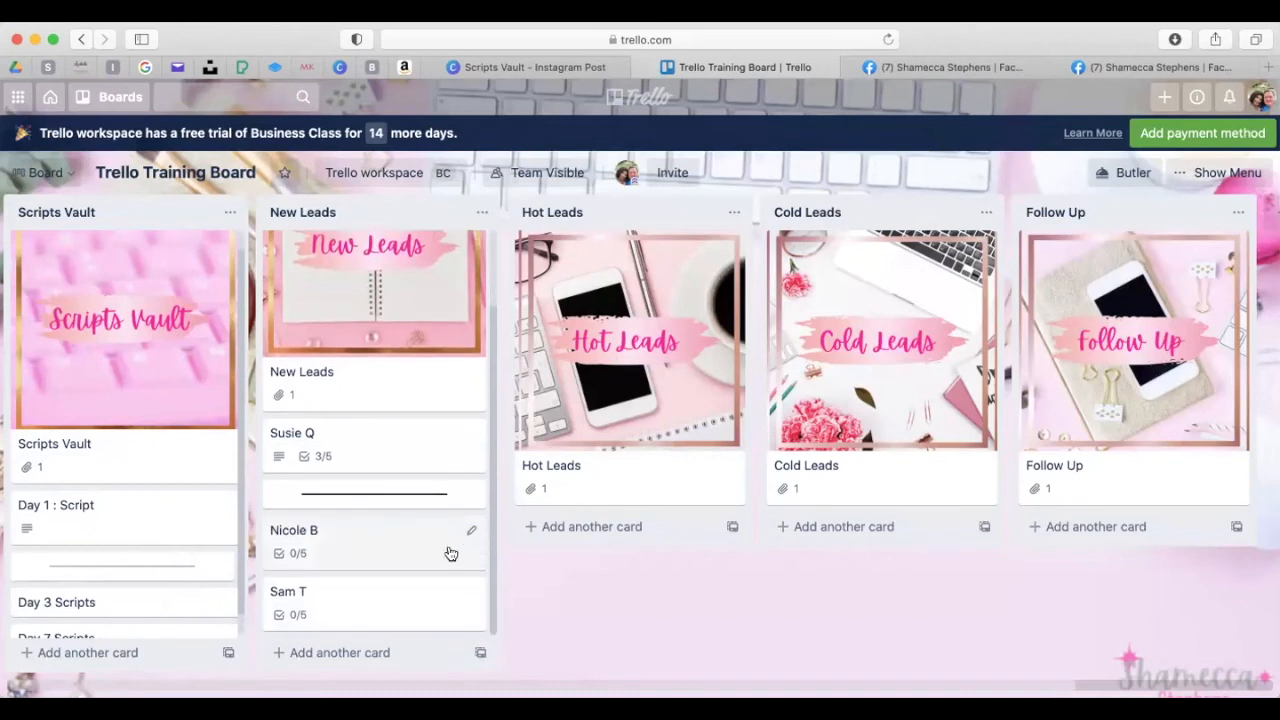
scroll(430, 548, up, 2)
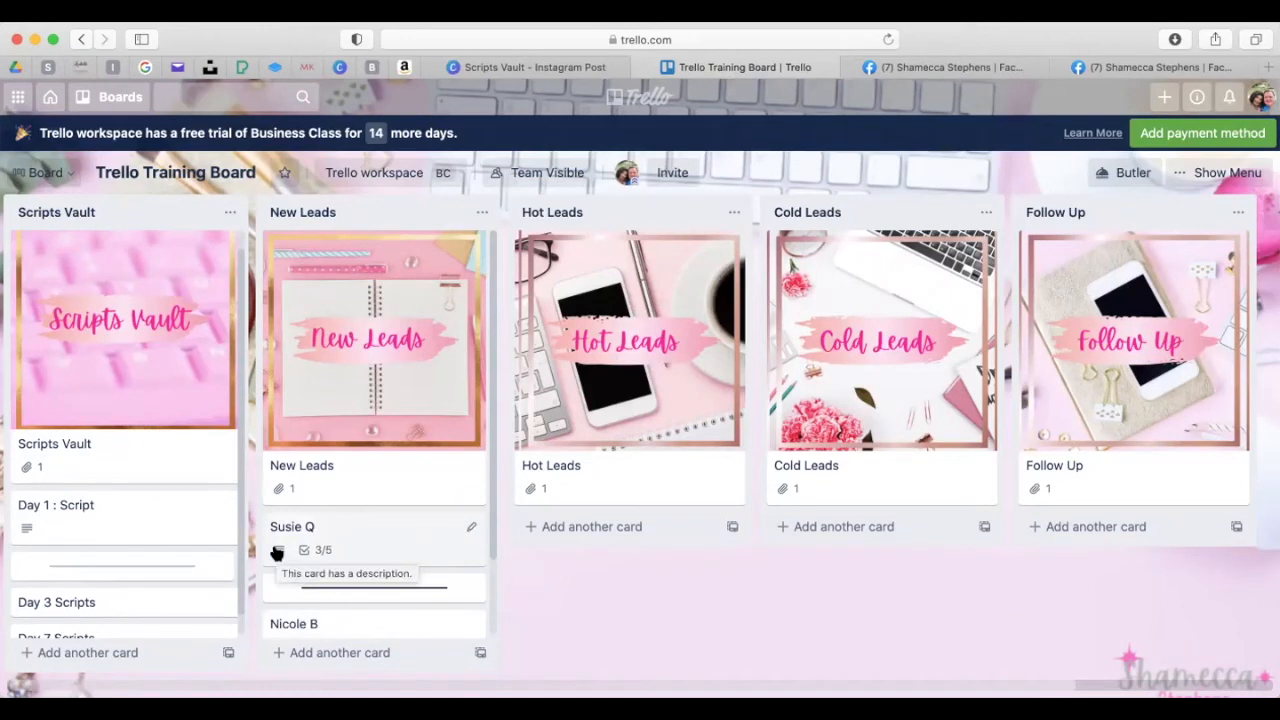
Open the first lead's card in New Leads and assign the purple label to it
click(337, 549)
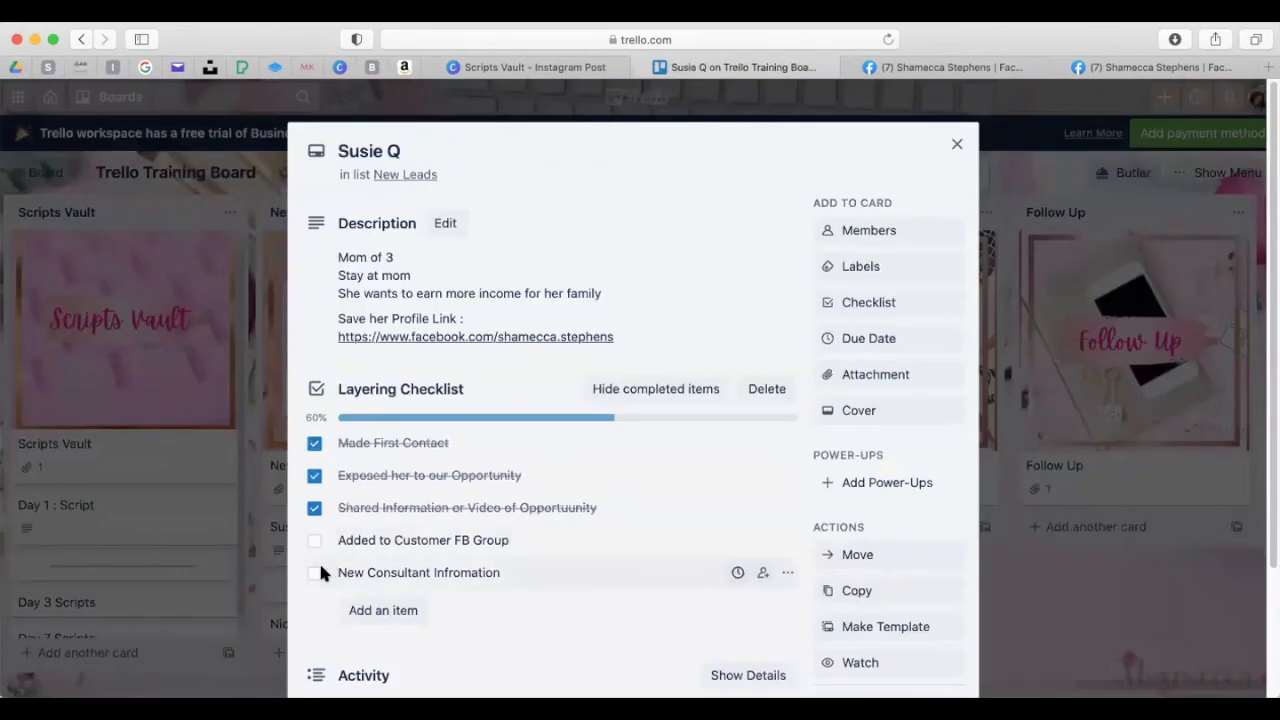
click(870, 264)
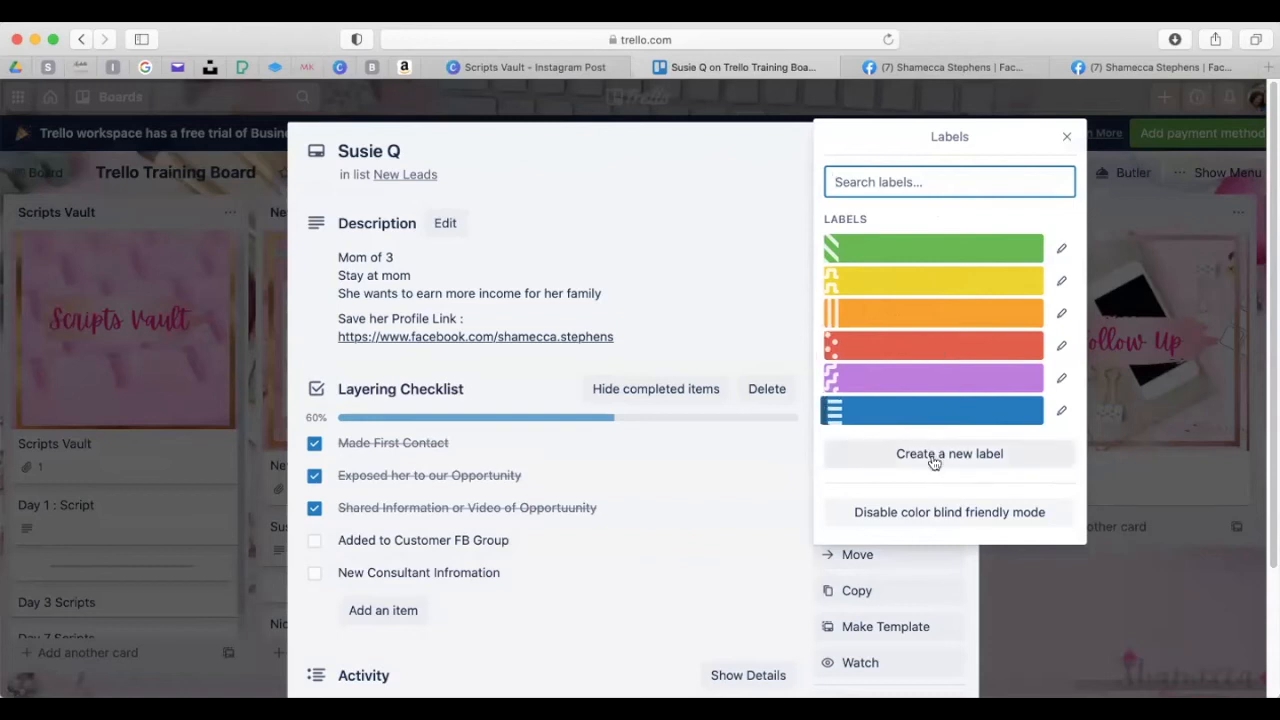
click(898, 384)
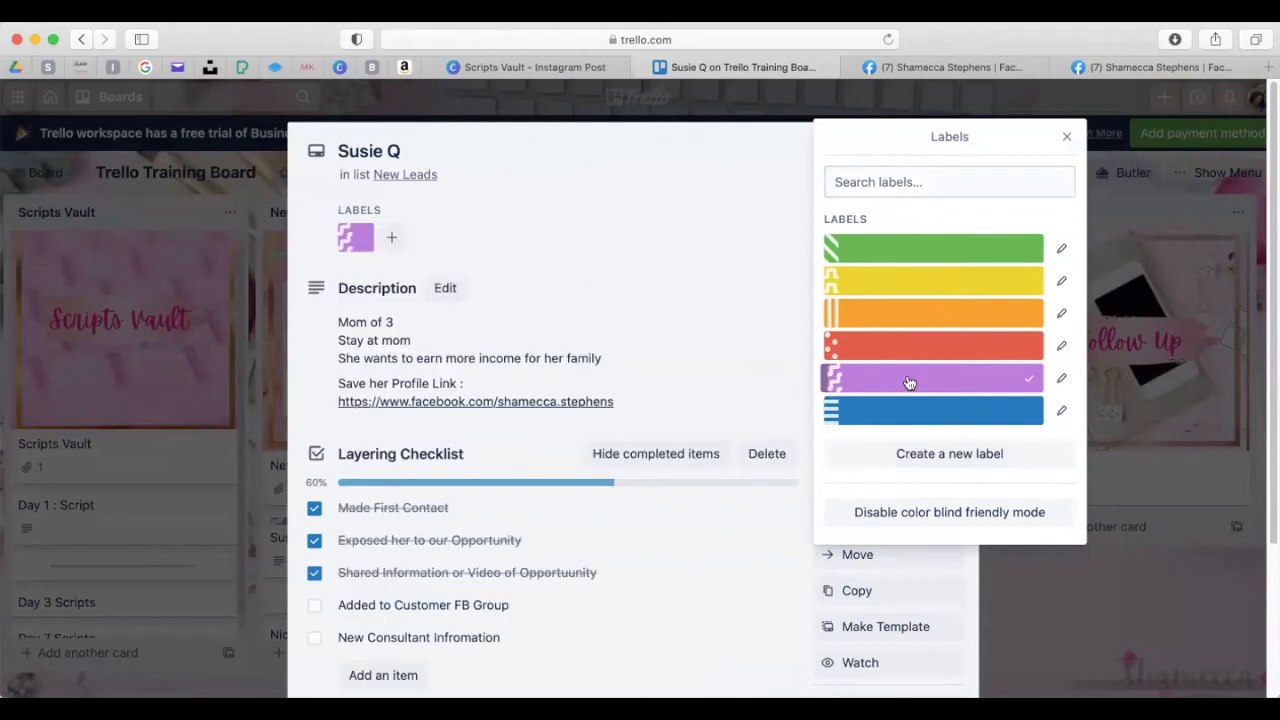
click(920, 181)
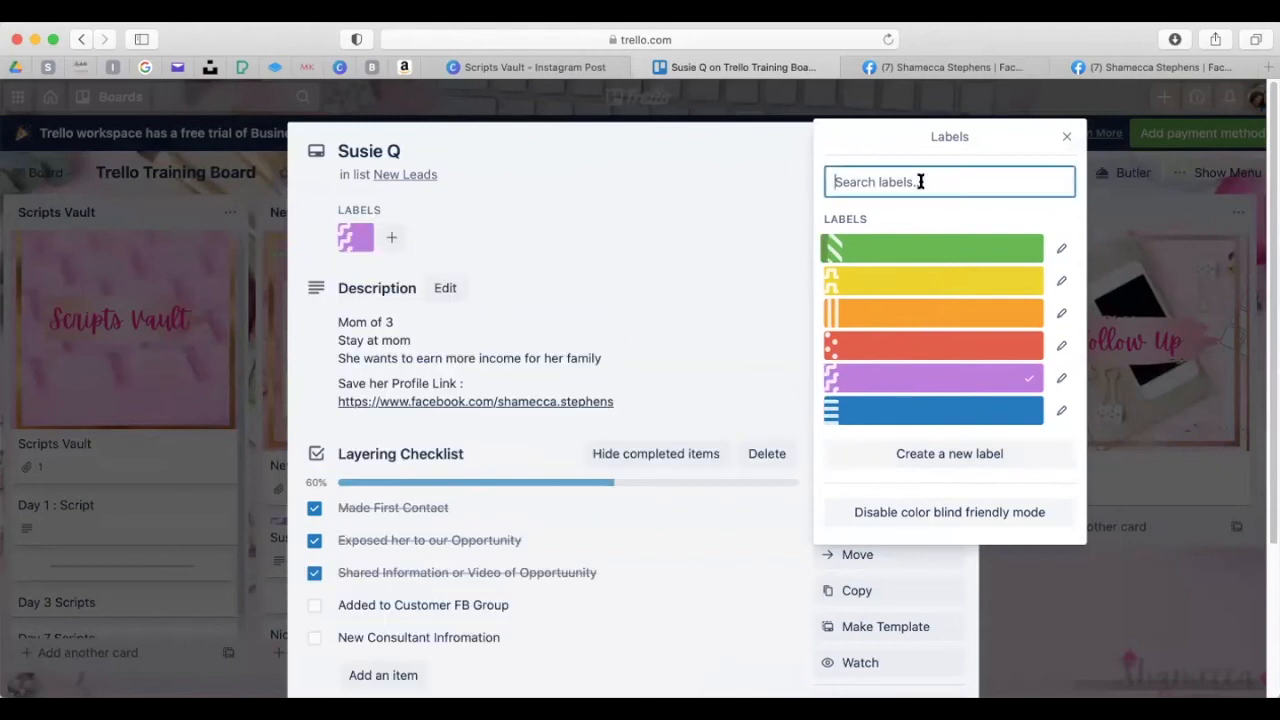
click(992, 377)
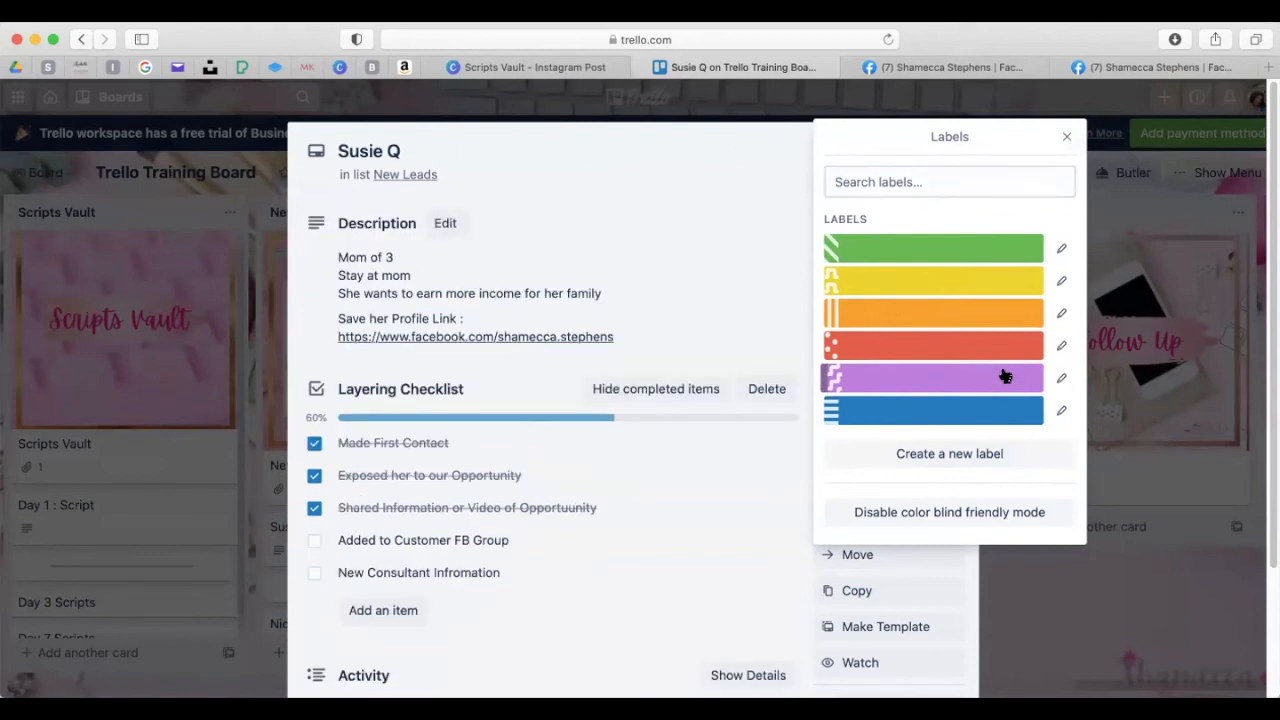
click(1008, 377)
Name the purple label "Needs ELink" and save it
click(1060, 377)
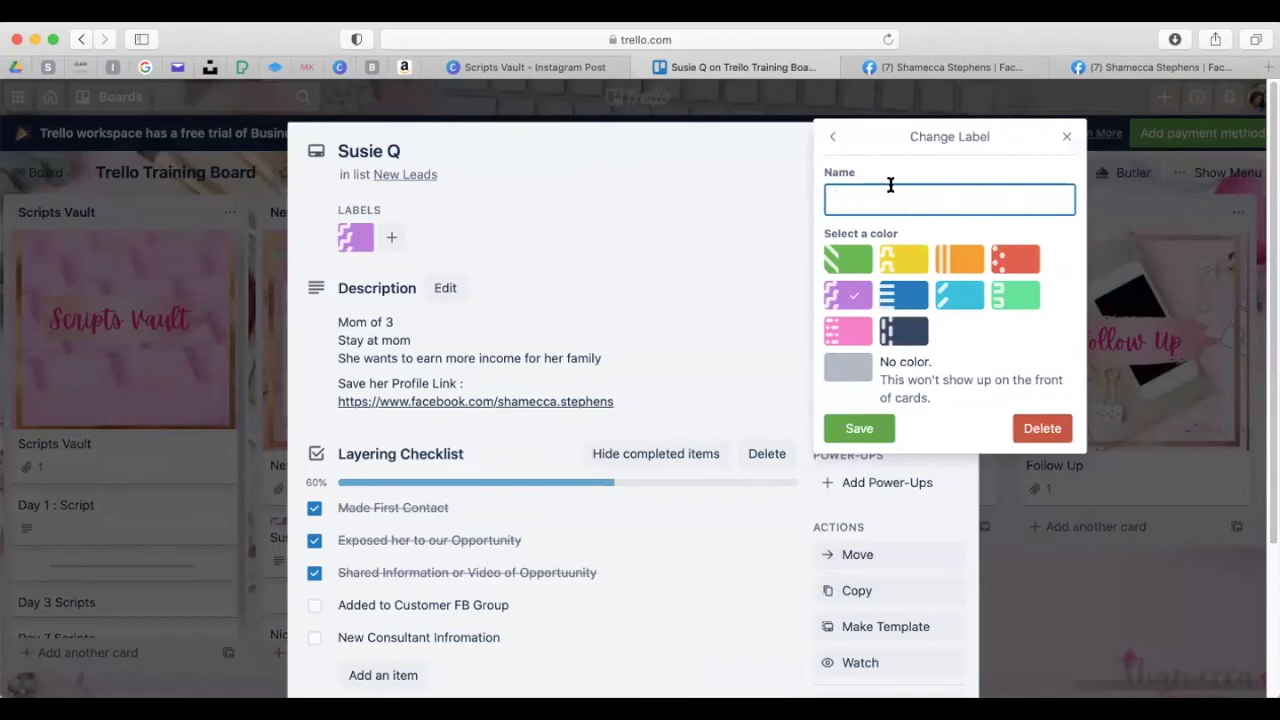
text(S)
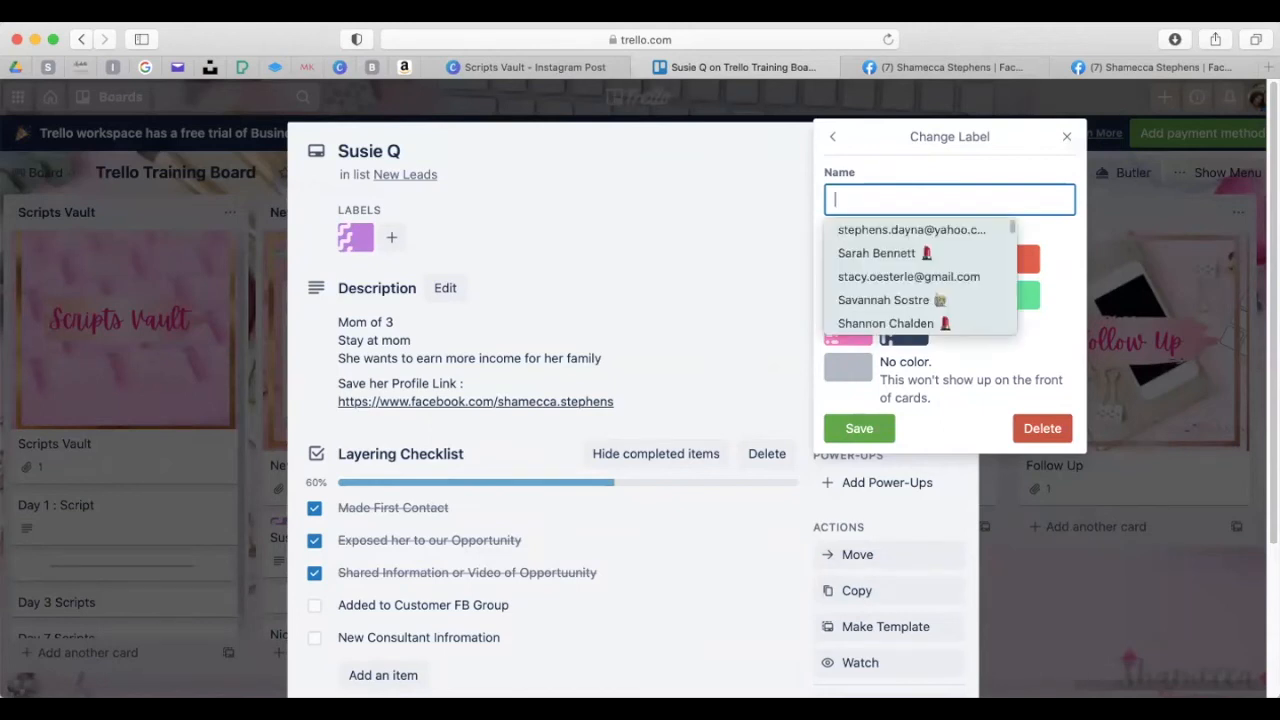
text(Needs ELink)
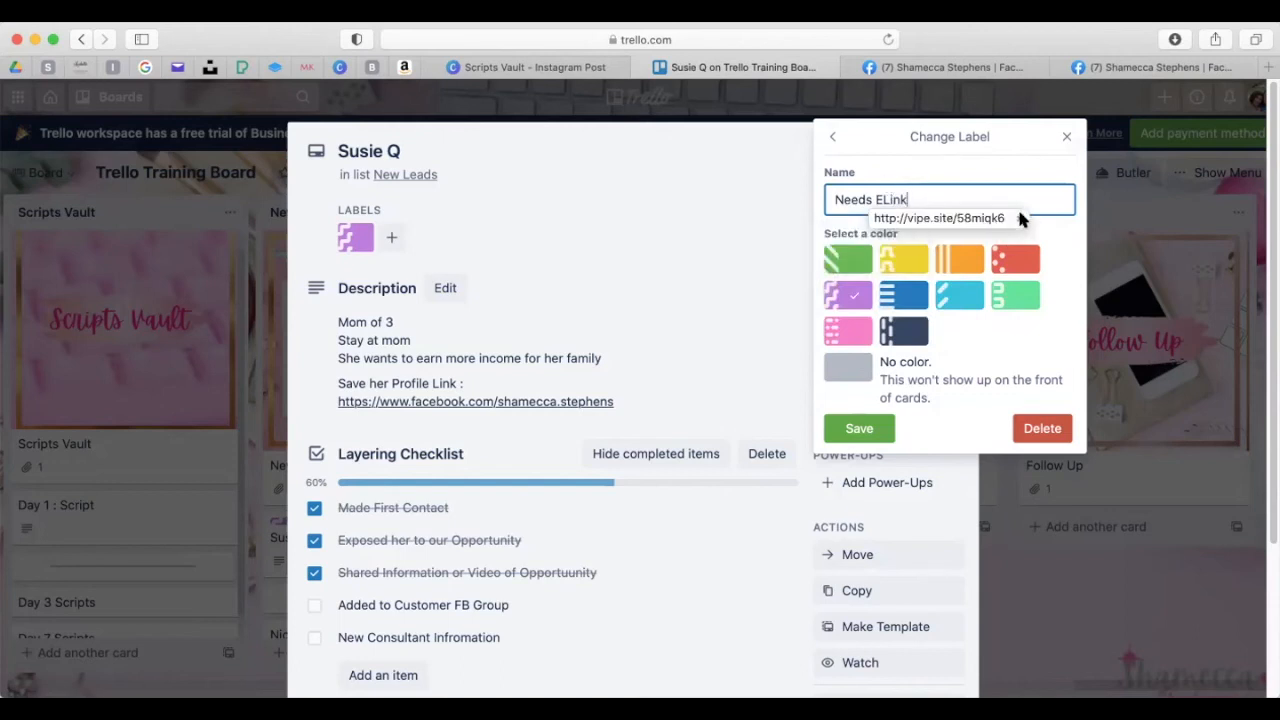
click(862, 428)
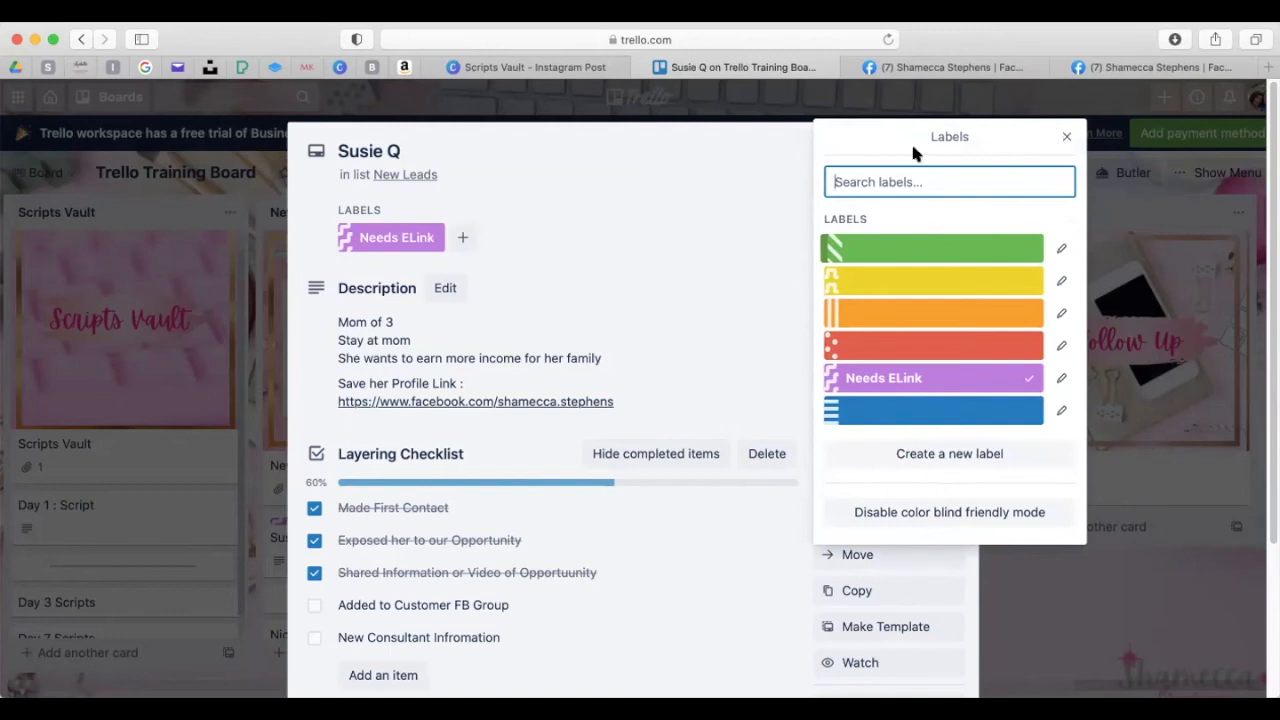
Change the red label's color to pink, name it "Follow Up", save it and close the lead's card
click(1061, 349)
click(846, 330)
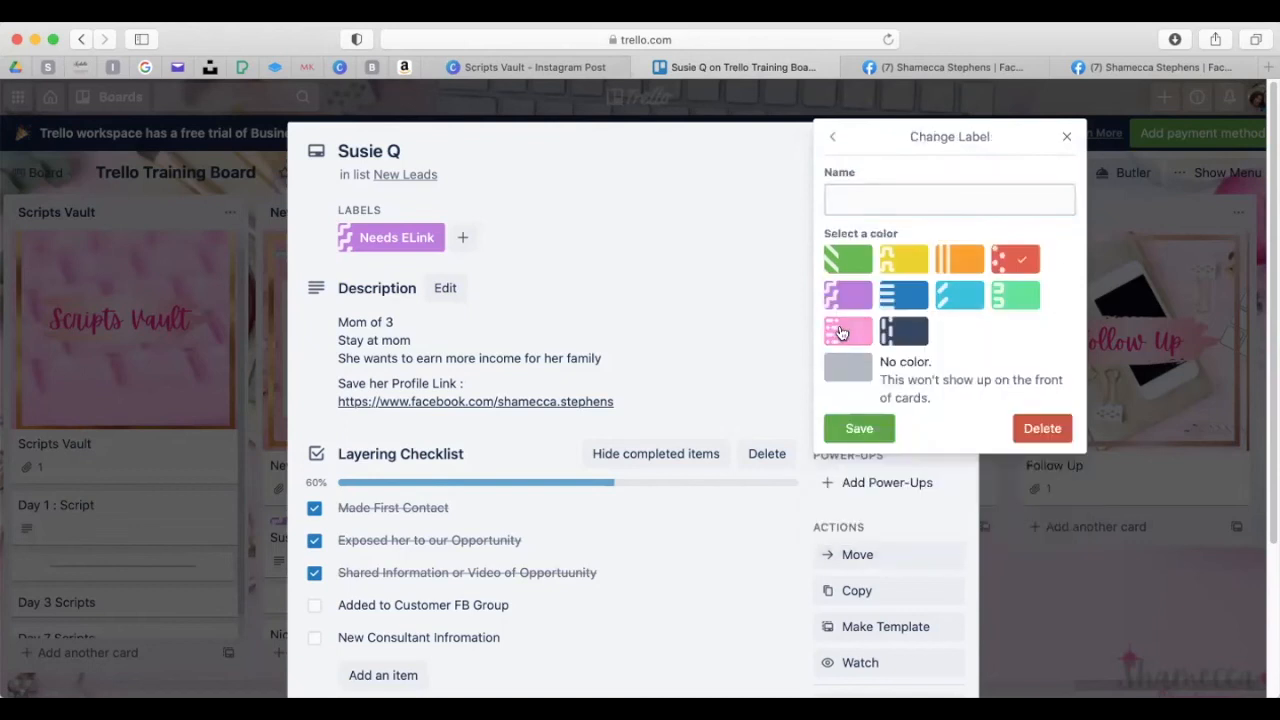
click(869, 203)
text(M)
key(BackSpace)
text(Foll)
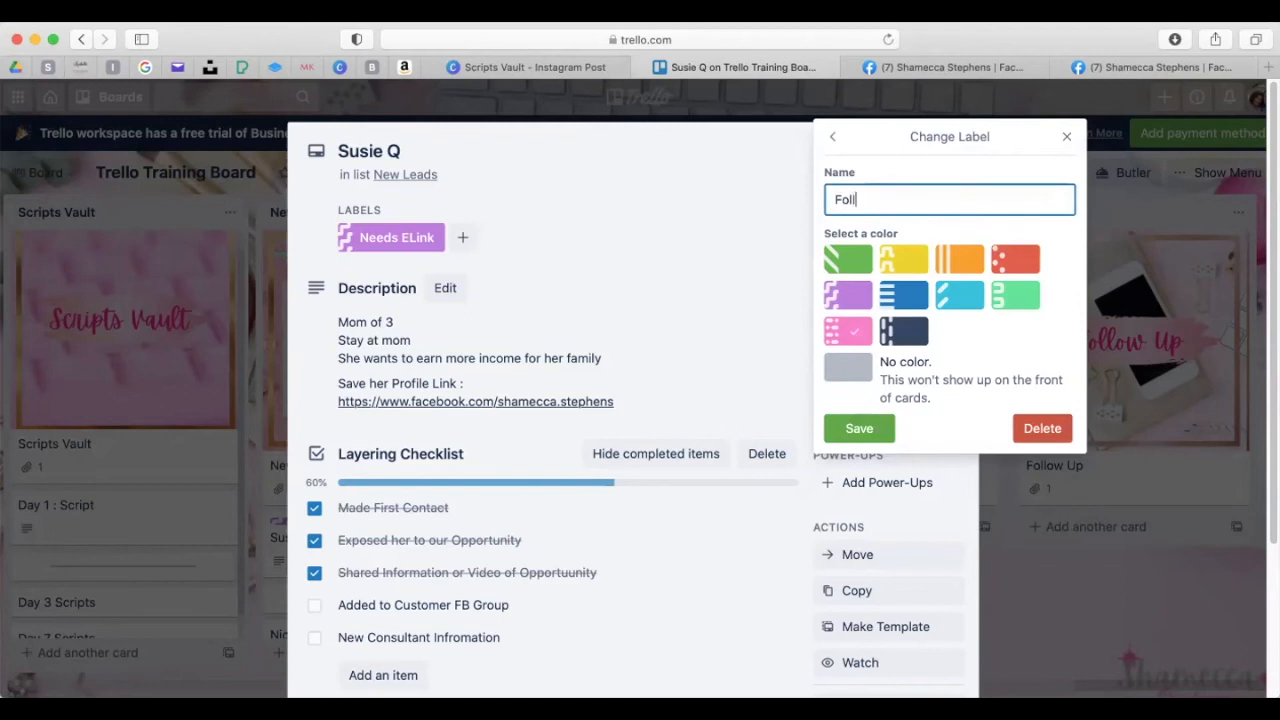
text(ow Up on Mond)
key(BackSpace)
key(BackSpace)
key(BackSpace)
key(BackSpace)
key(BackSpace)
key(BackSpace)
key(BackSpace)
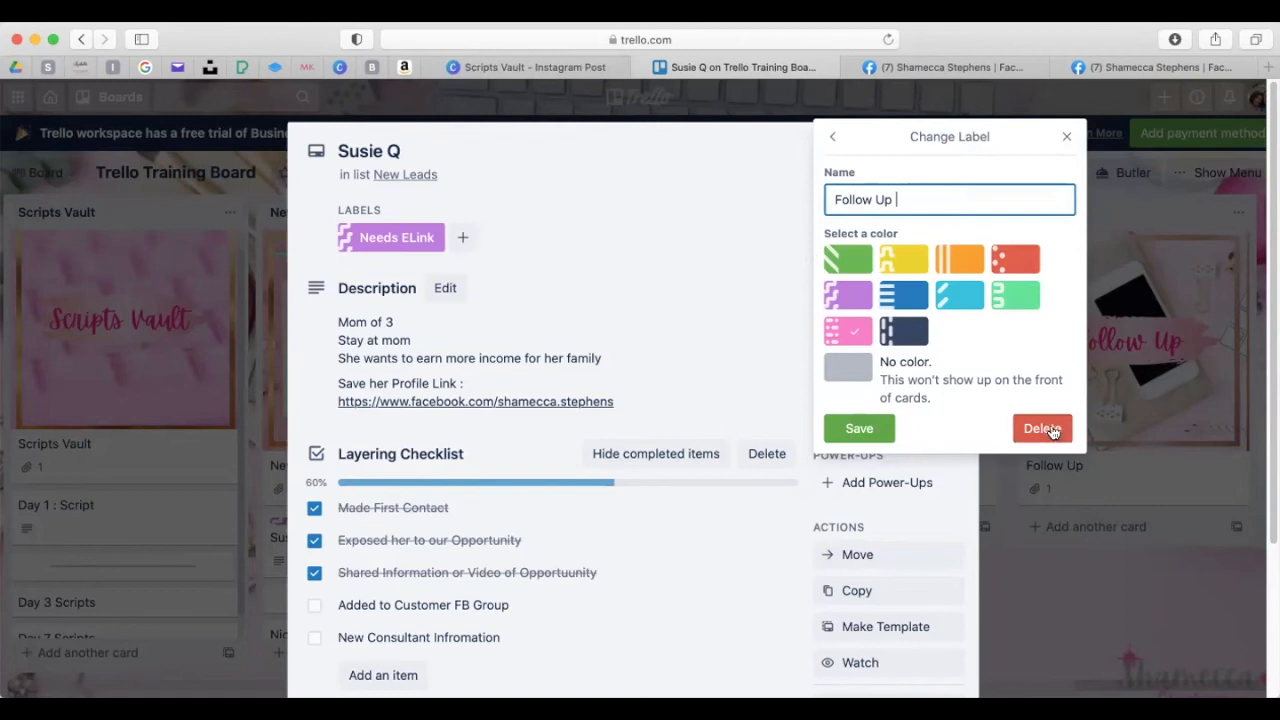
click(857, 428)
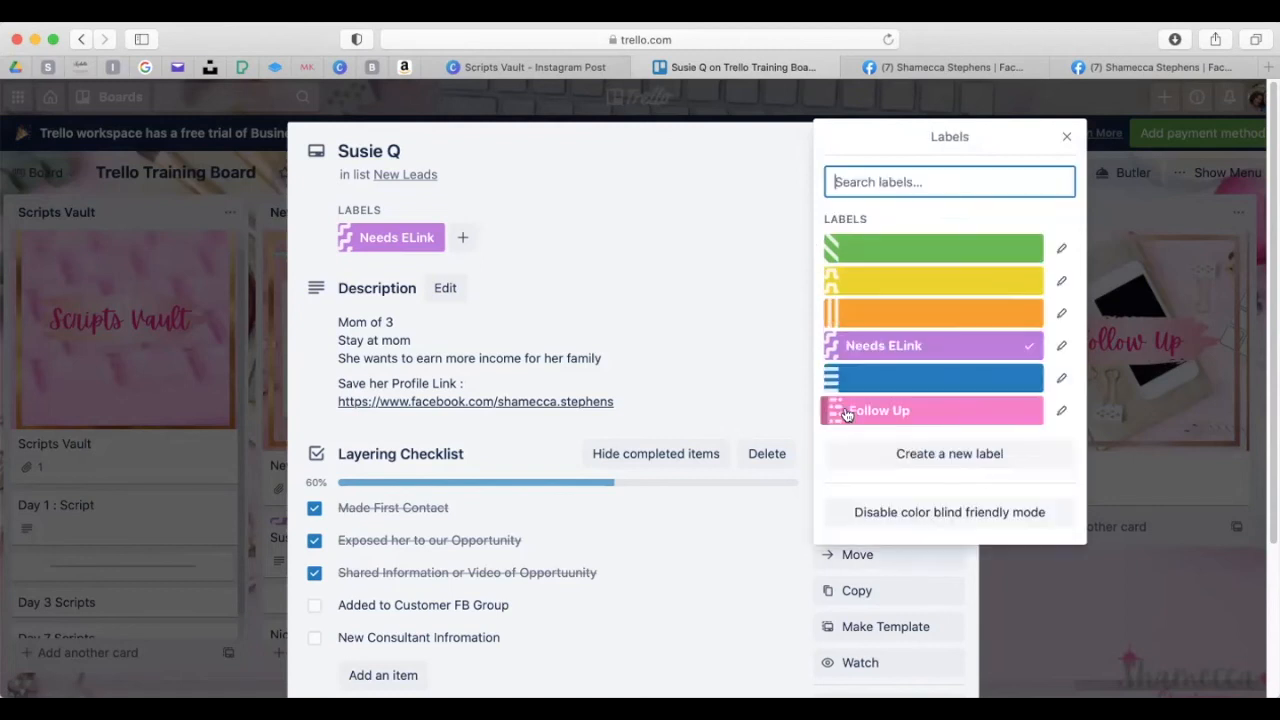
click(1064, 134)
click(956, 144)
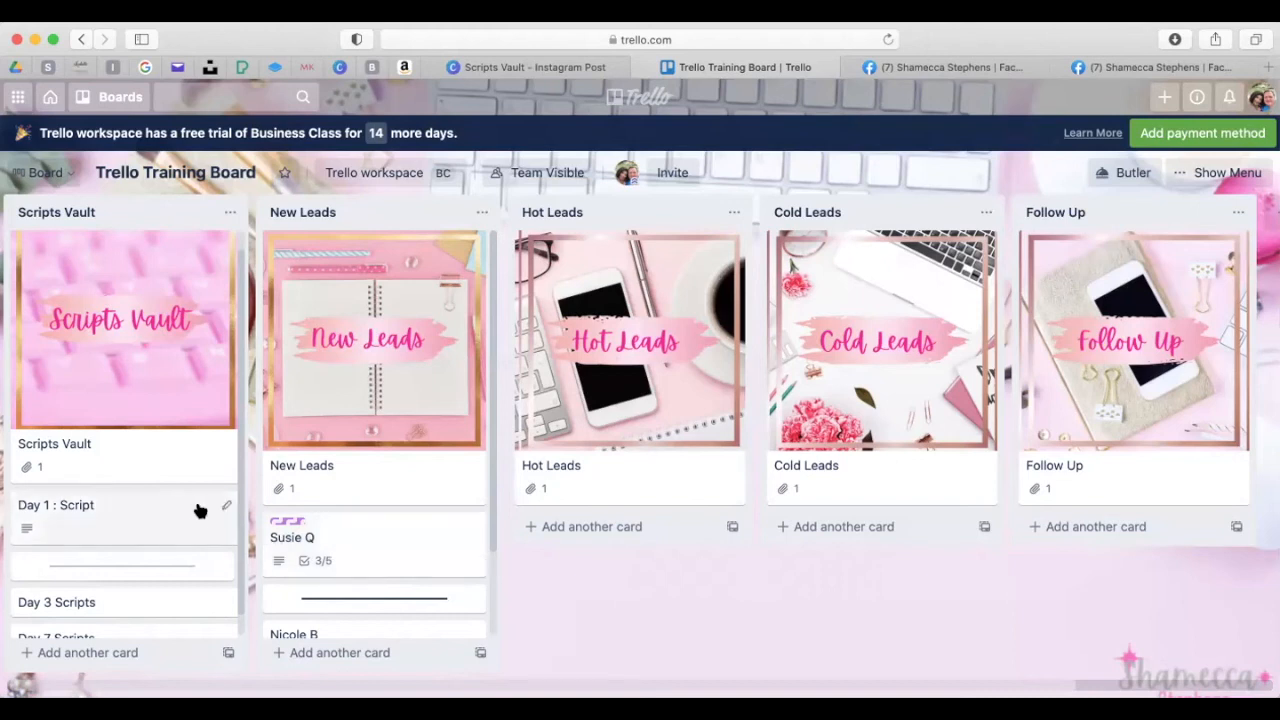
Move the purple-labelled lead card from New Leads to Hot Leads and on to Follow Up, below the cover card
drag(314, 551, 563, 560)
drag(646, 549, 606, 543)
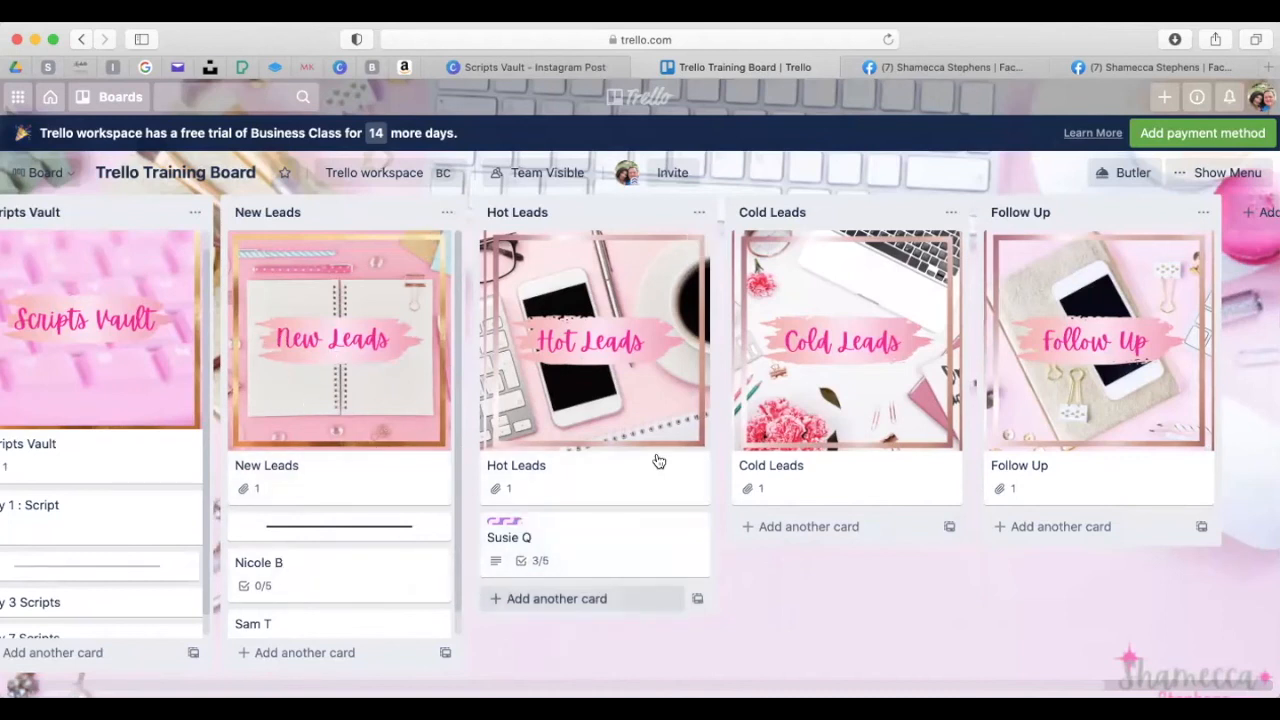
drag(543, 560, 1030, 566)
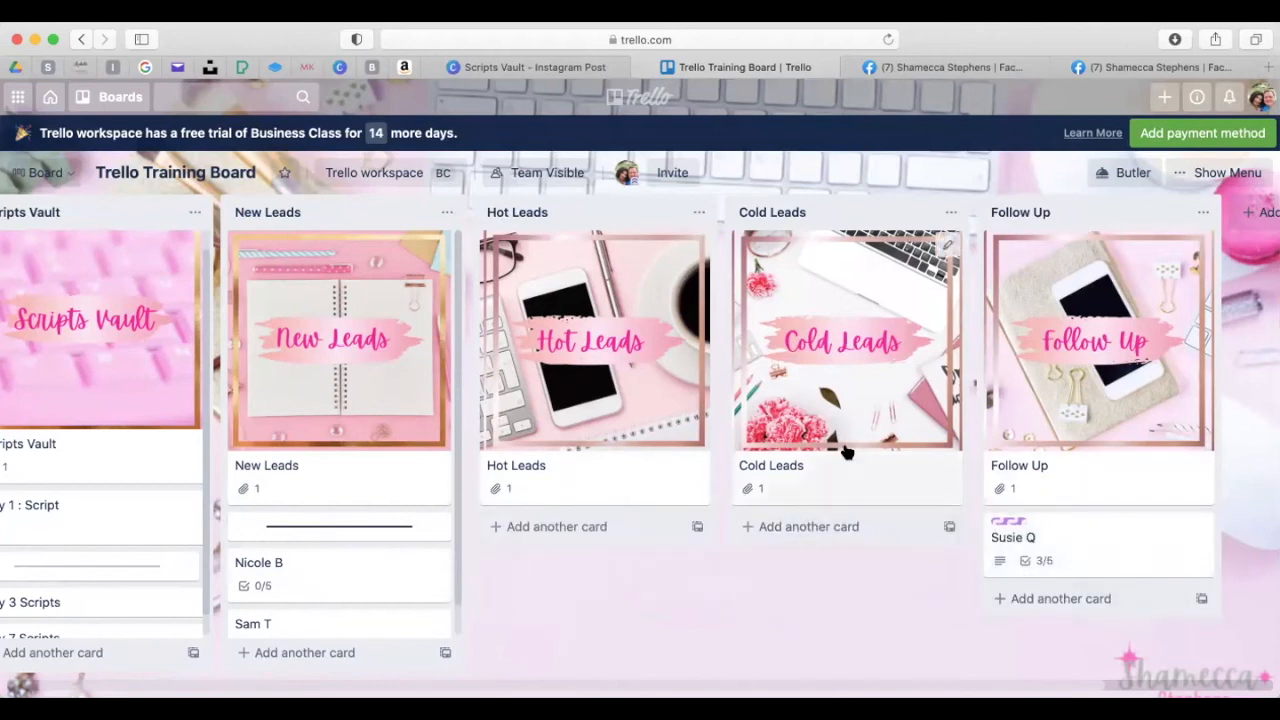
scroll(560, 677, left, 2)
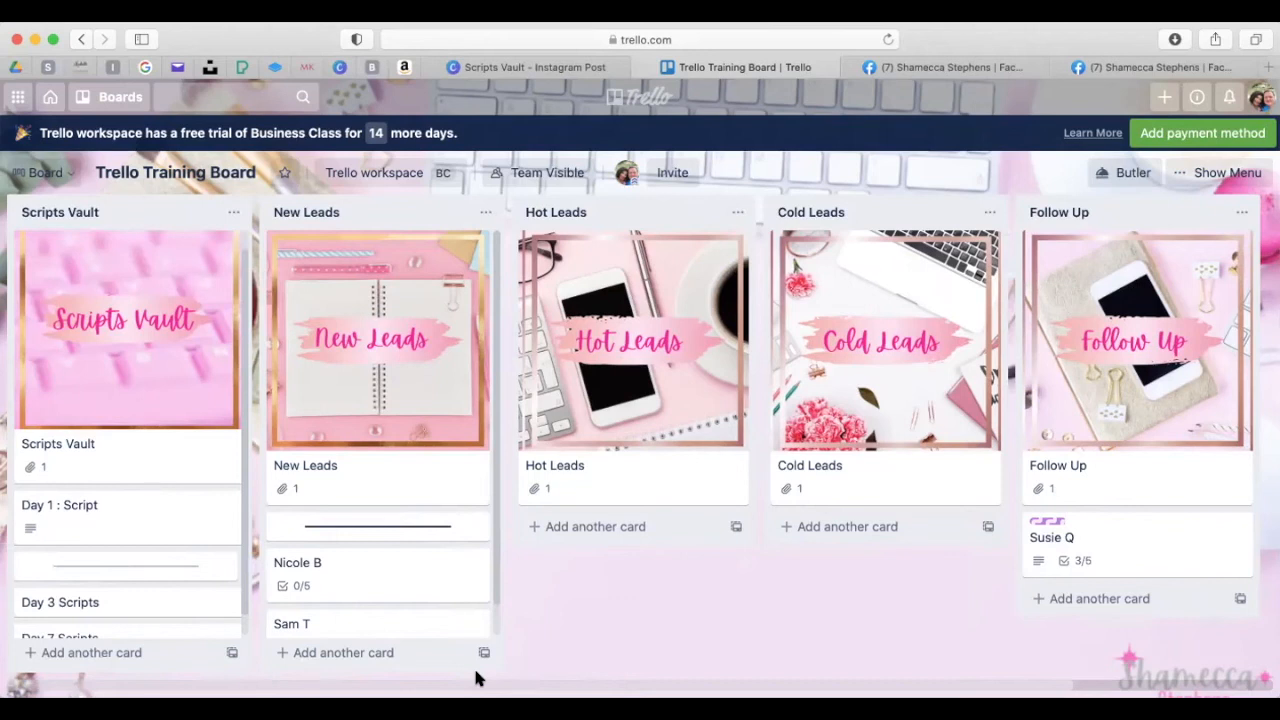
Move the two remaining lead cards out of New Leads, the upper one to Hot Leads and the lower one to Cold Leads
scroll(289, 566, down, 1)
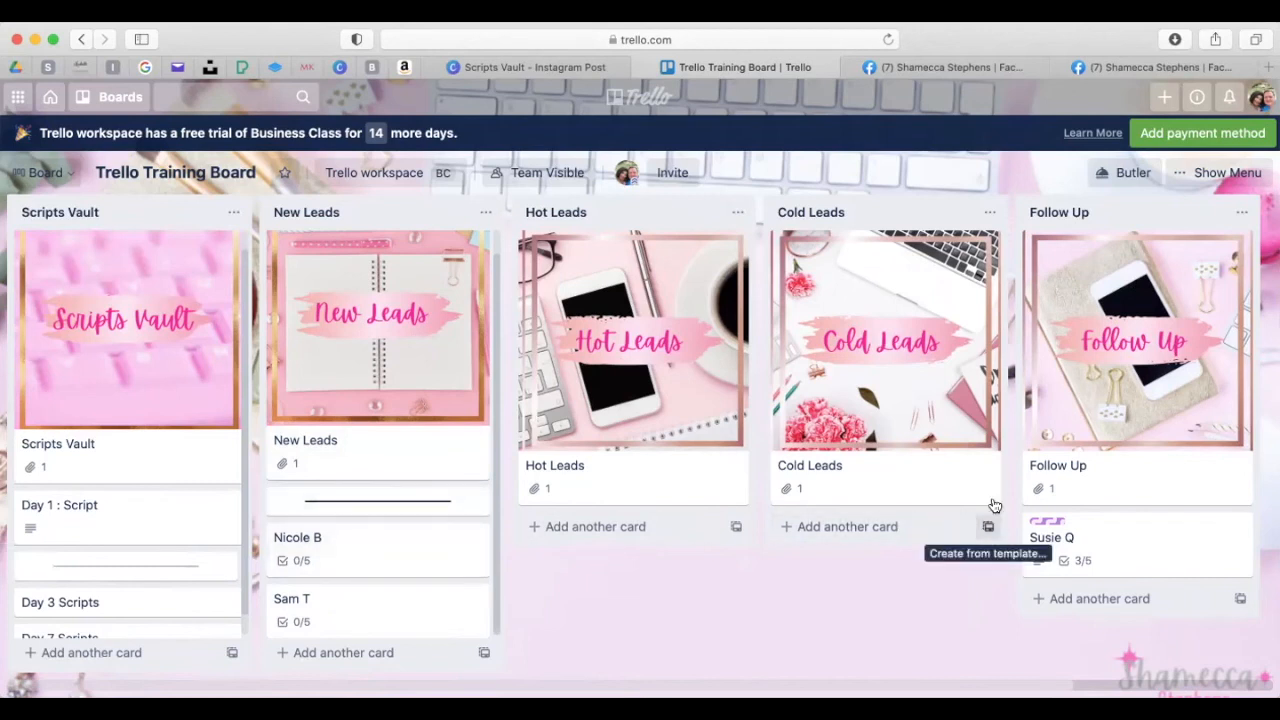
drag(349, 549, 877, 549)
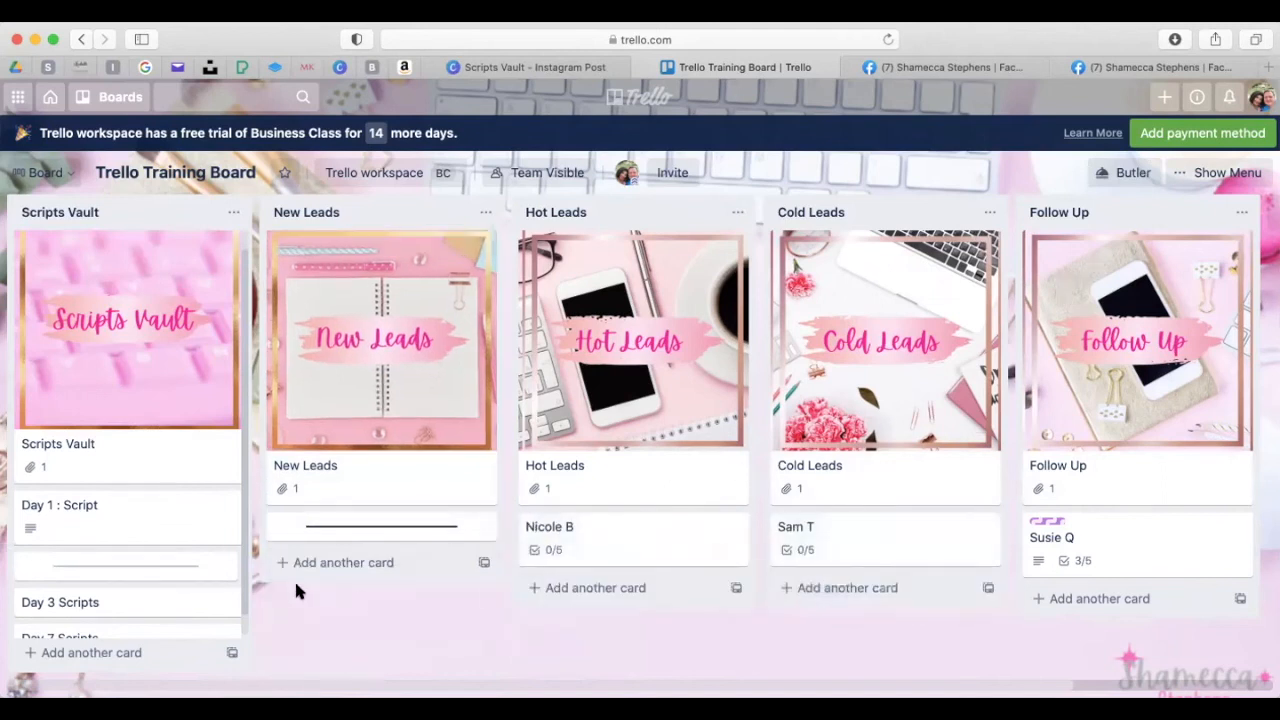
scroll(151, 600, down, 1)
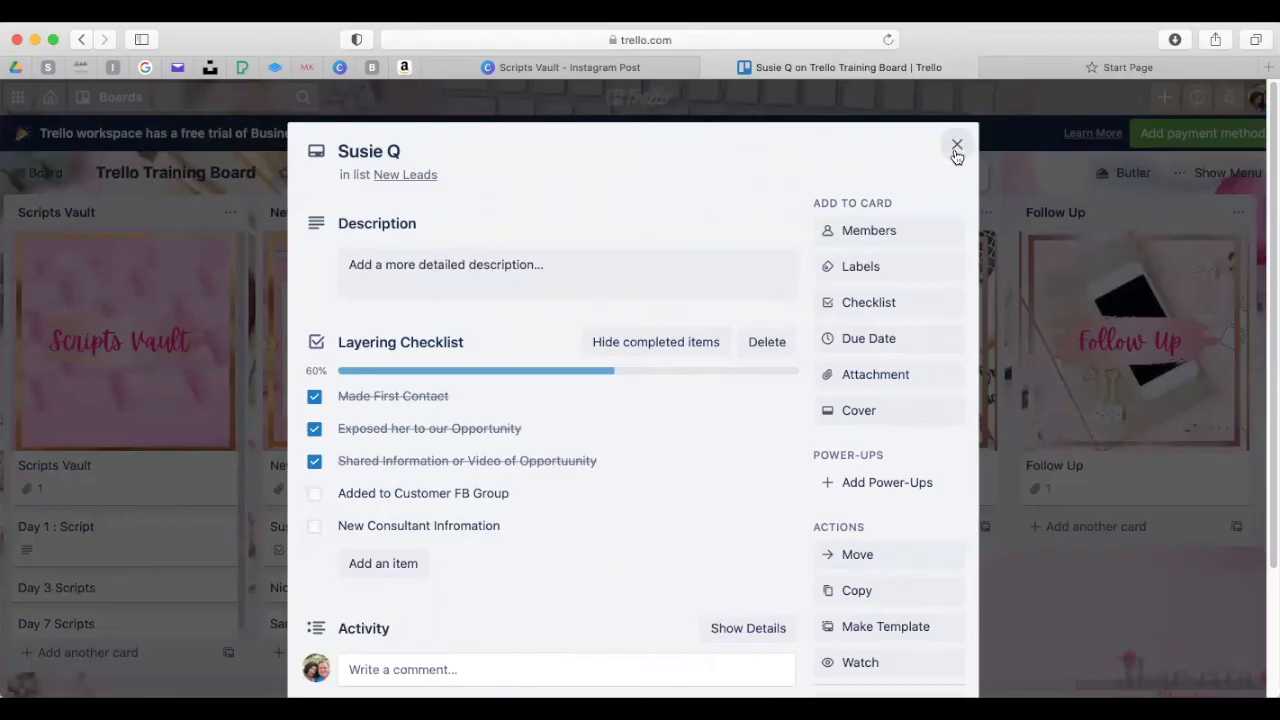
Reopen the first lead's card in New Leads and begin its description with the lines "Mom of 3" and "Stay at mom"
click(955, 150)
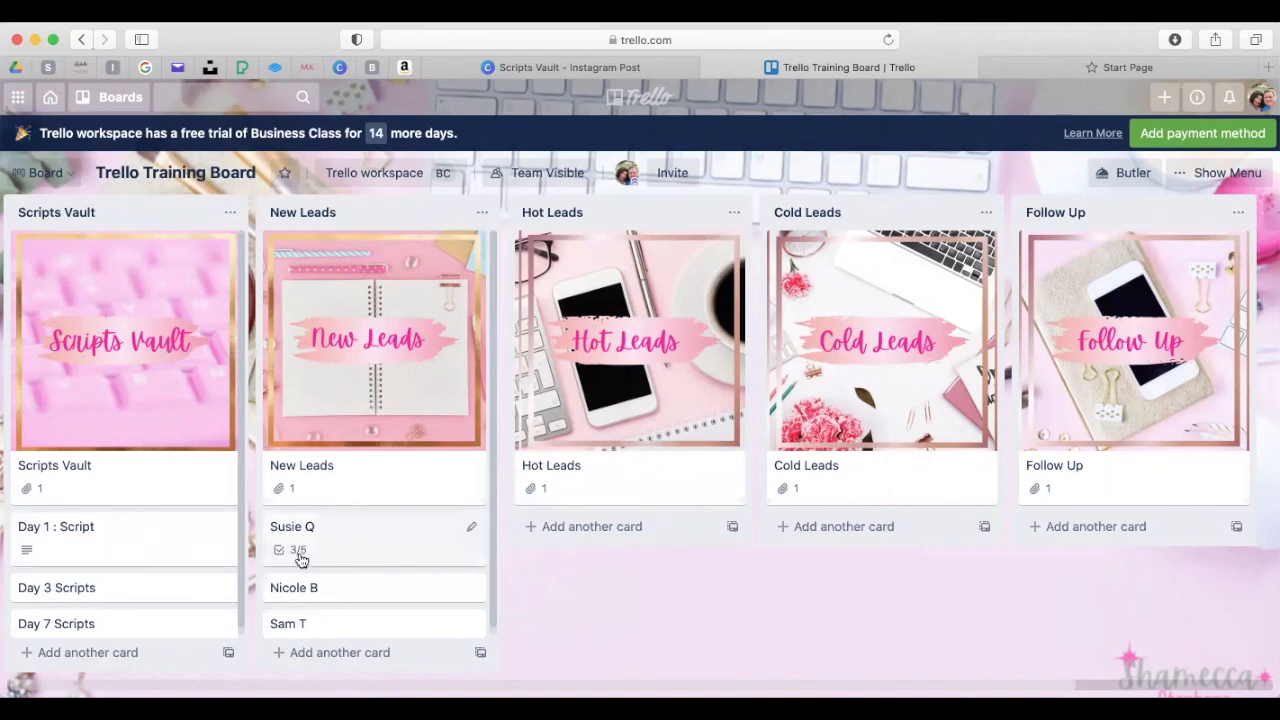
click(366, 551)
click(541, 319)
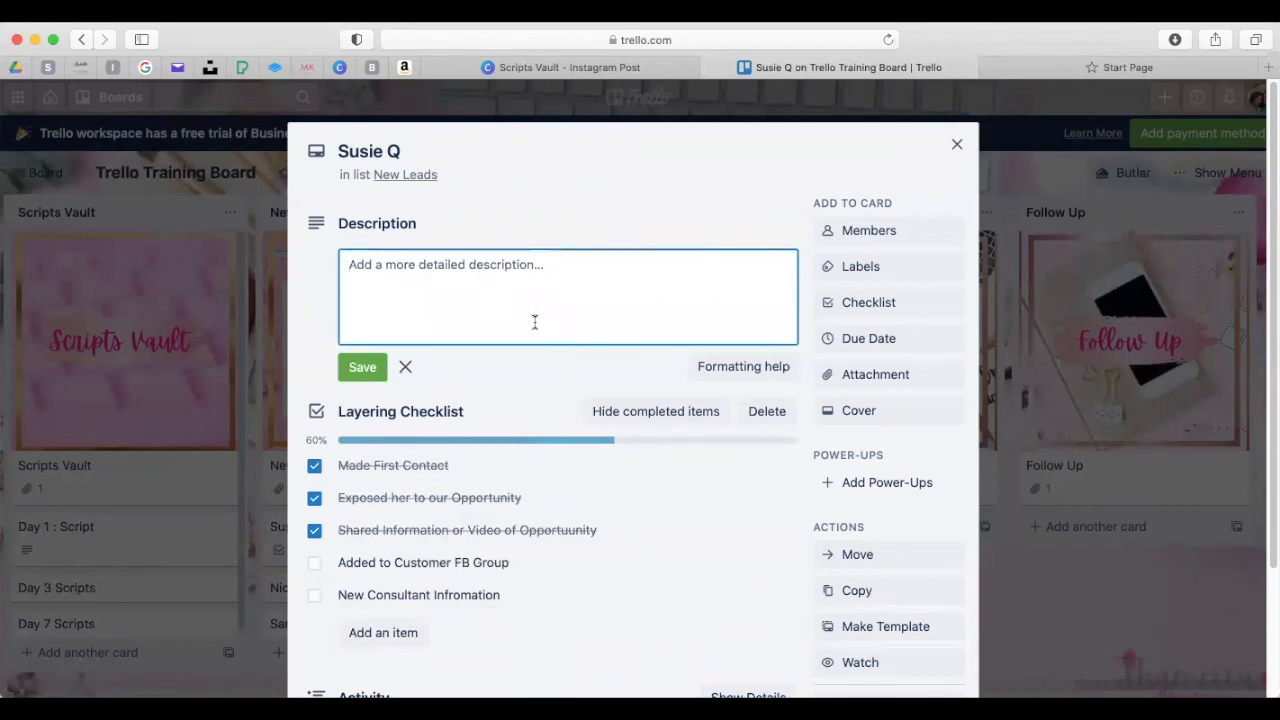
text(d)
key(BackSpace)
text(Mom of 3 )
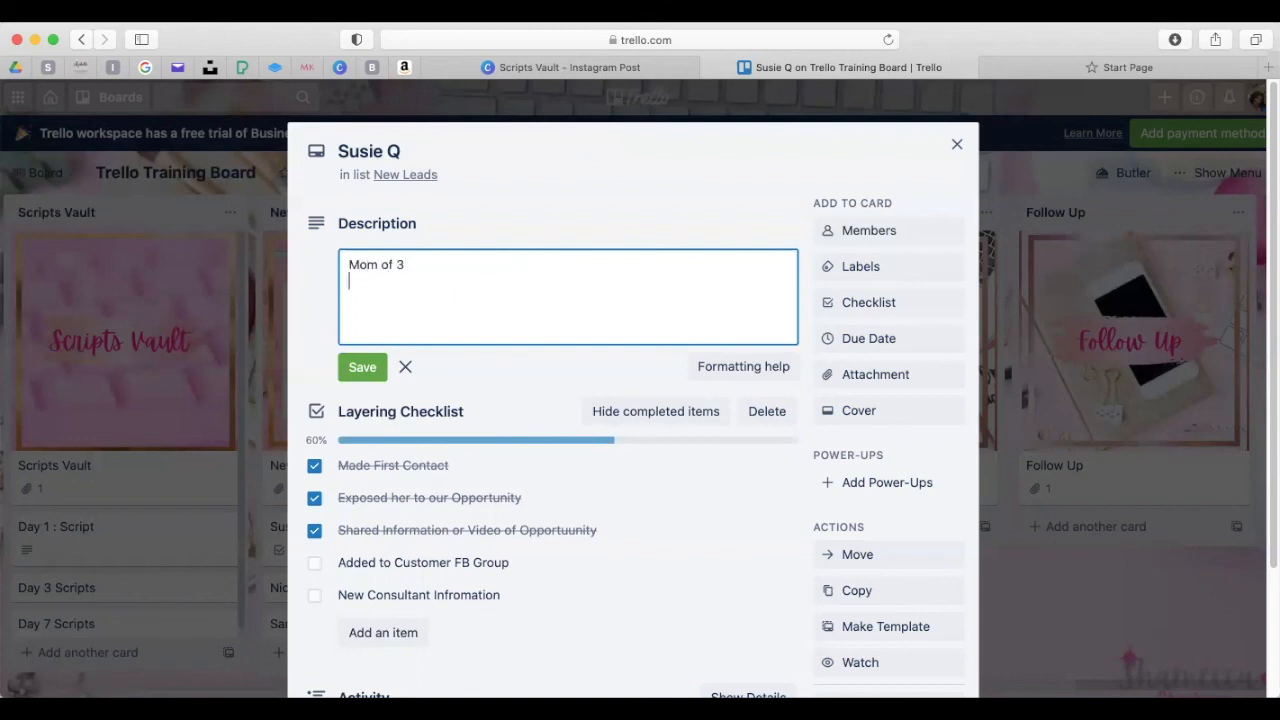
text(Stay at mon)
key(Return)
key(BackSpace)
key(BackSpace)
text(m)
key(Return)
Add the line "She wants to earn more income for her family" to the description and save it
text(She wants )
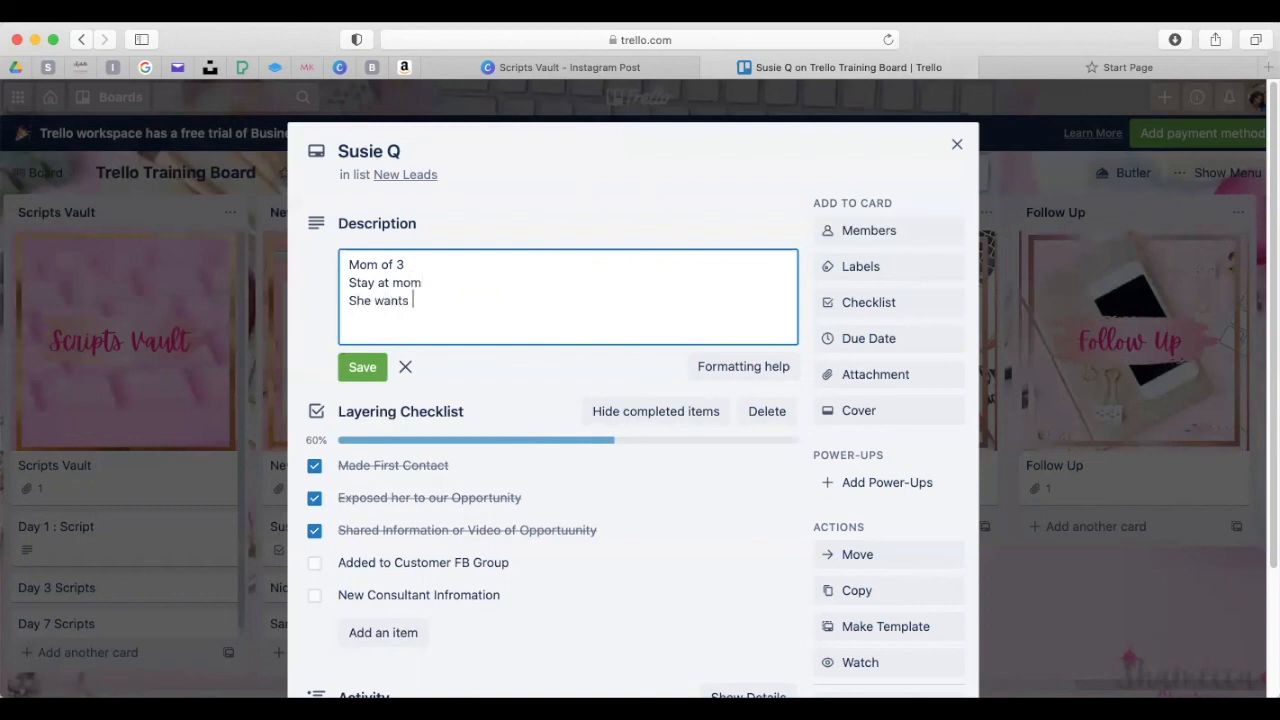
text(to earn more income for her m)
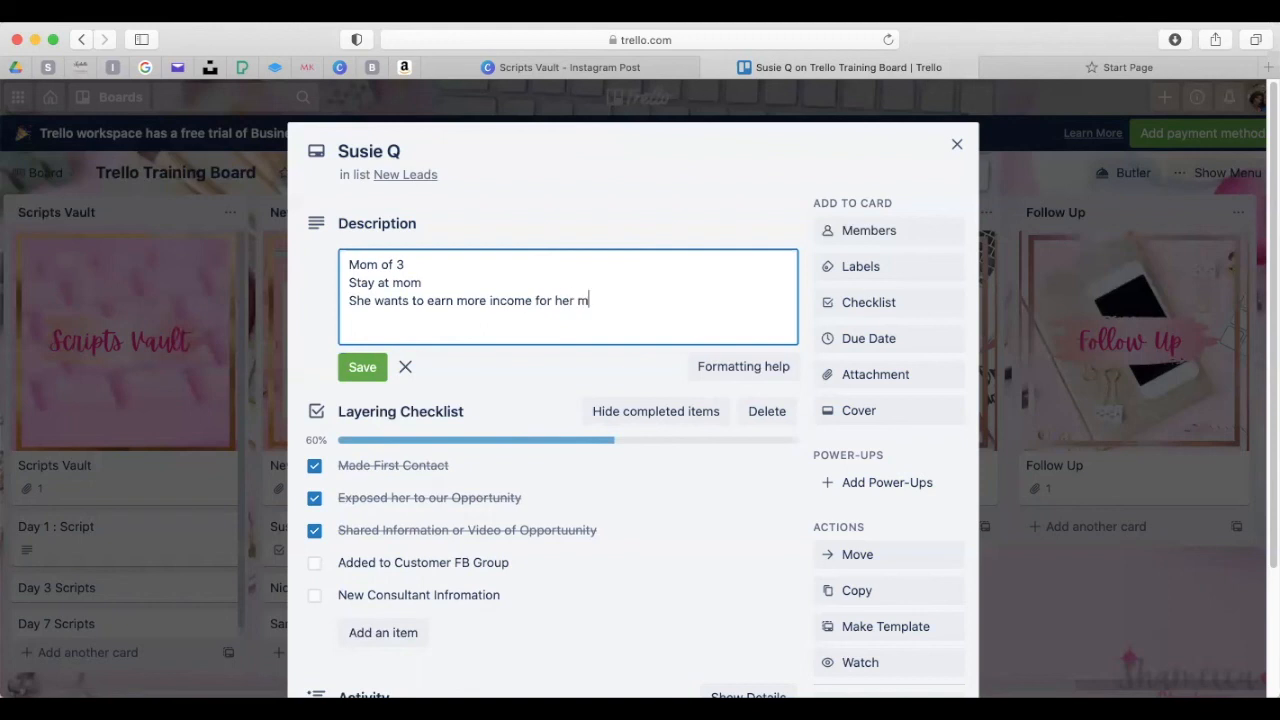
key(BackSpace)
text(family)
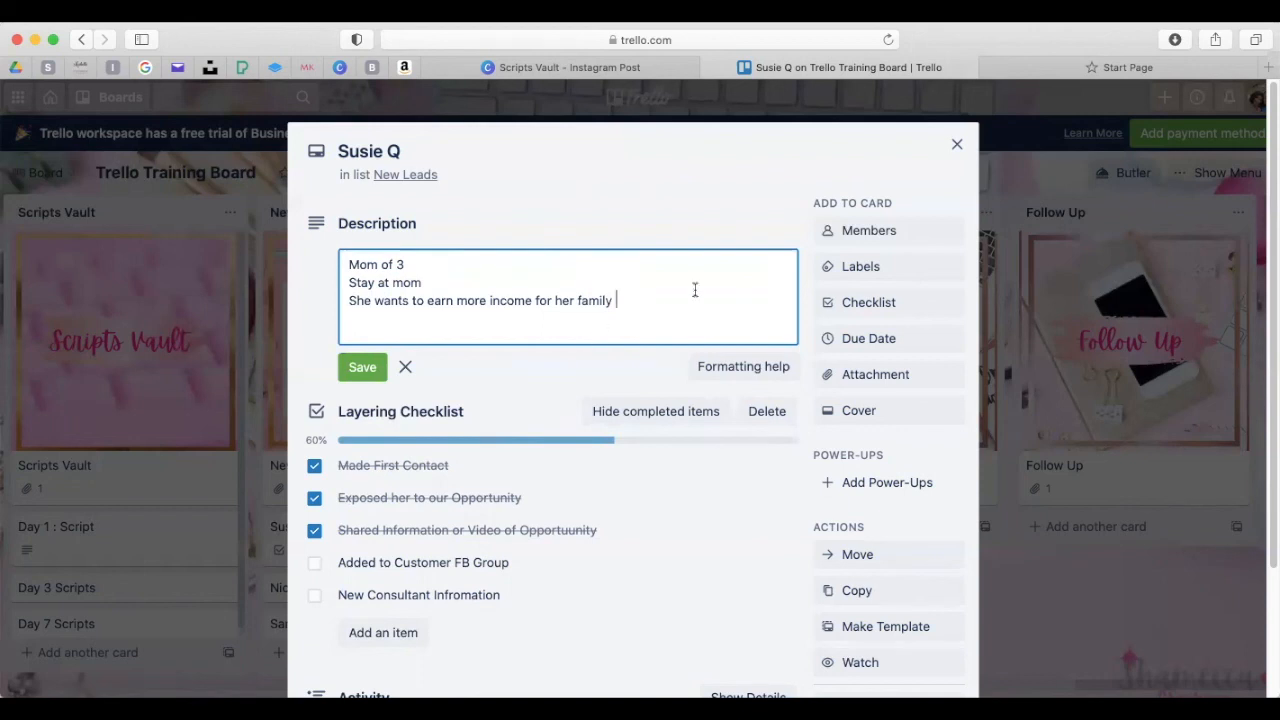
click(360, 368)
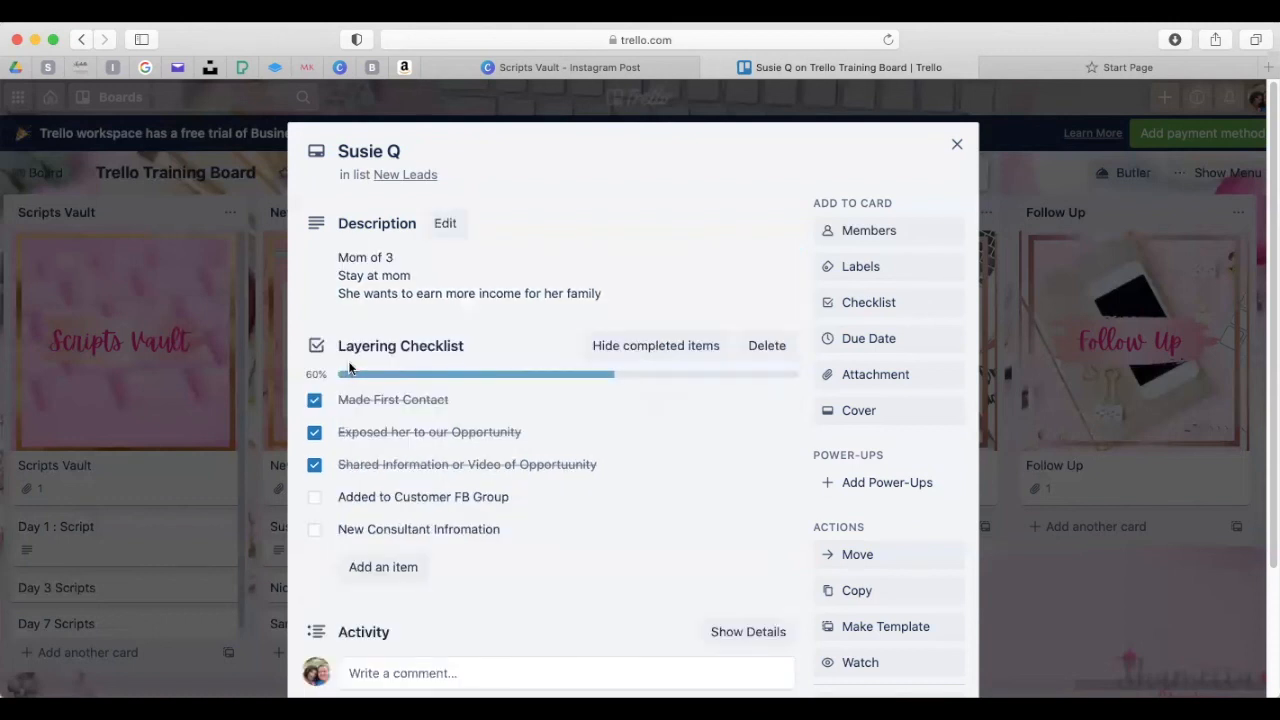
Reopen the first lead's description and add the line "Save her Profile Link :" below a blank line
scroll(445, 345, down, 3)
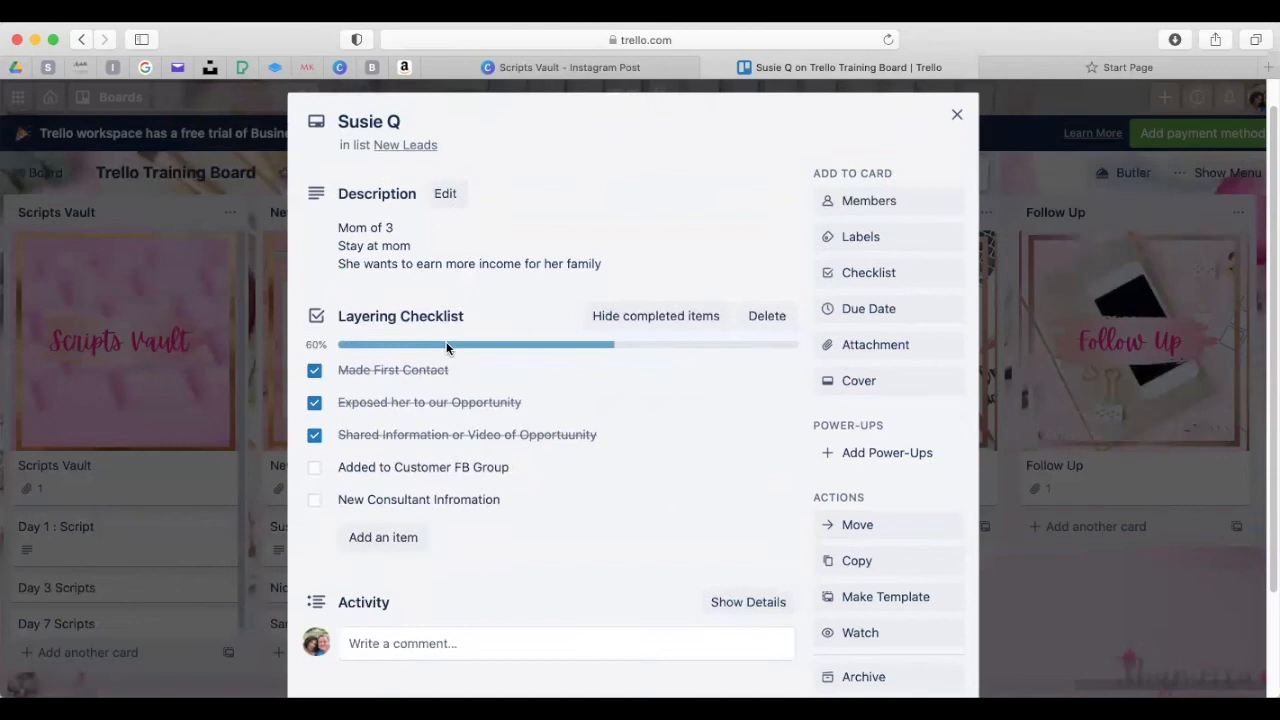
scroll(445, 345, up, 3)
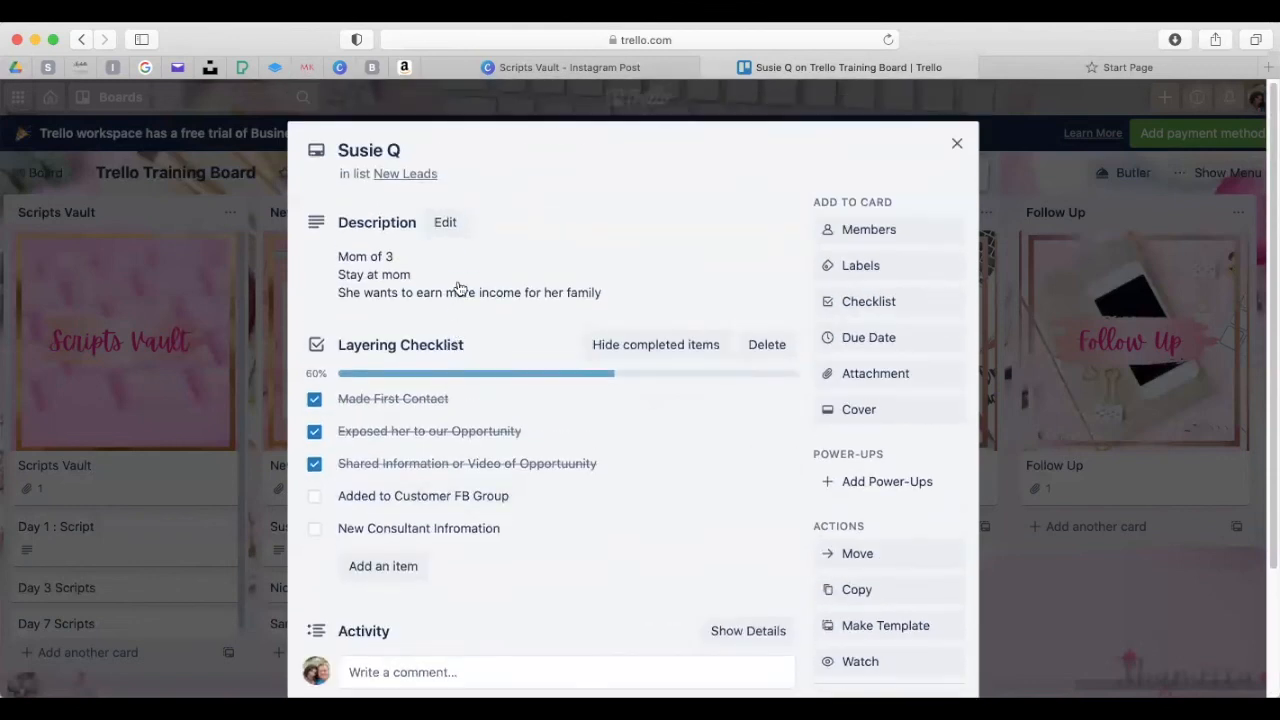
click(537, 294)
click(640, 299)
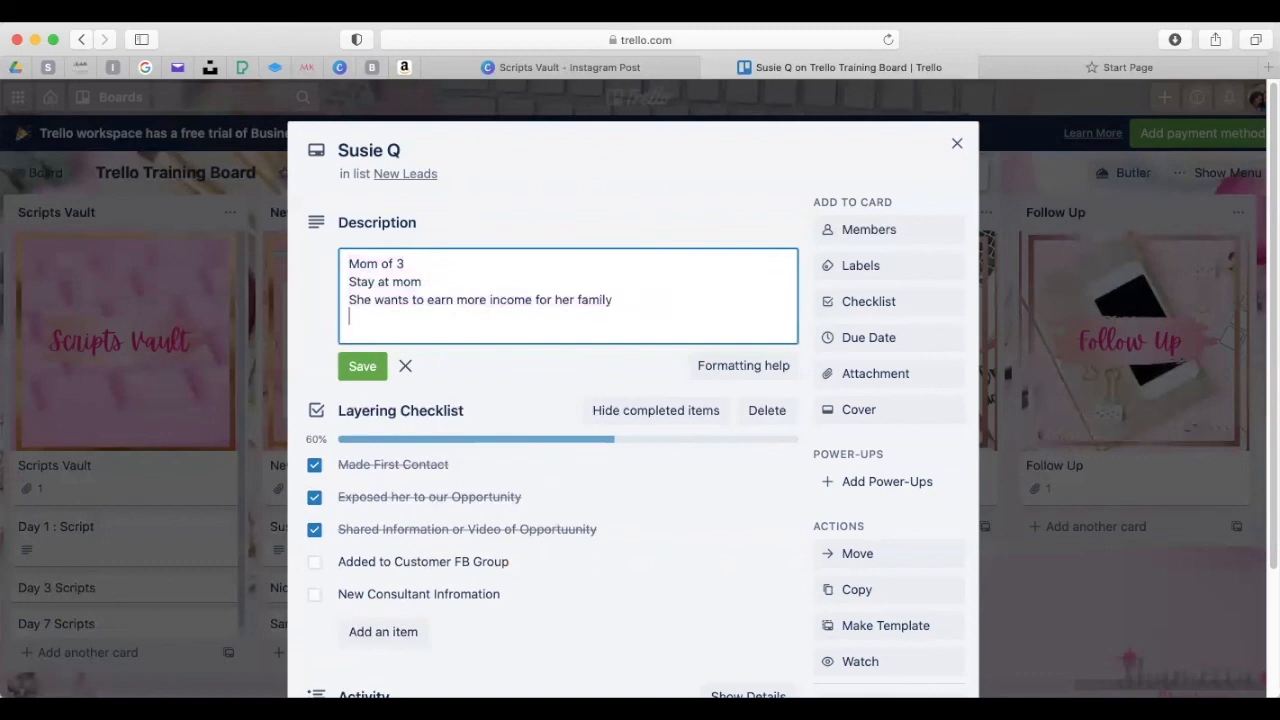
key(Return)
text(Save )
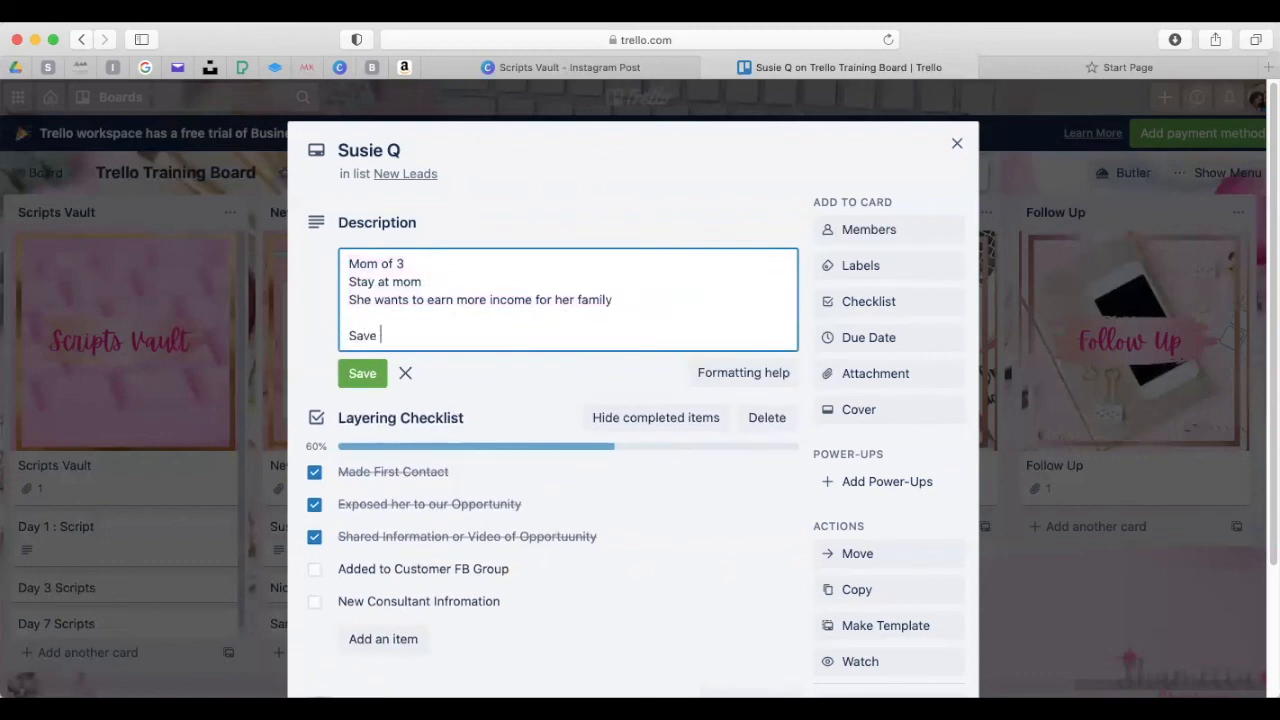
text(her Profile Link)
text(:)
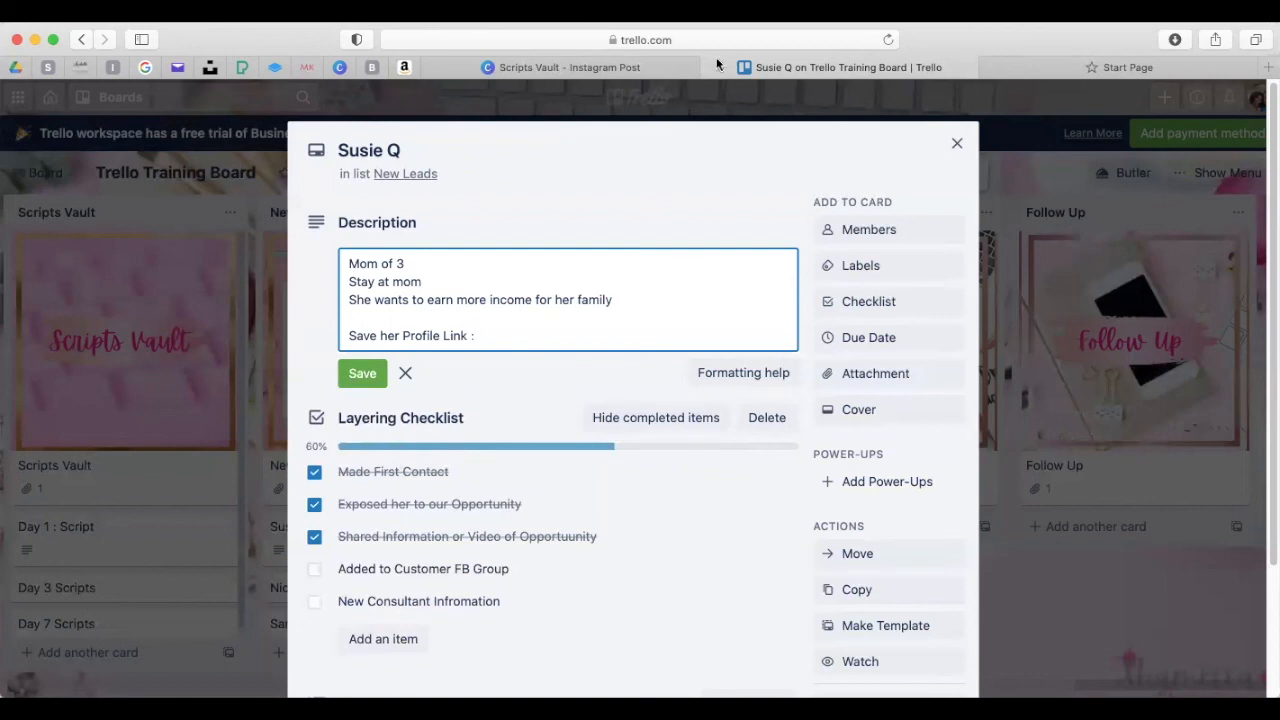
Switch to the empty browser page, load facebook.com and copy the web address of the profile page
click(1117, 67)
text(facebook.com)
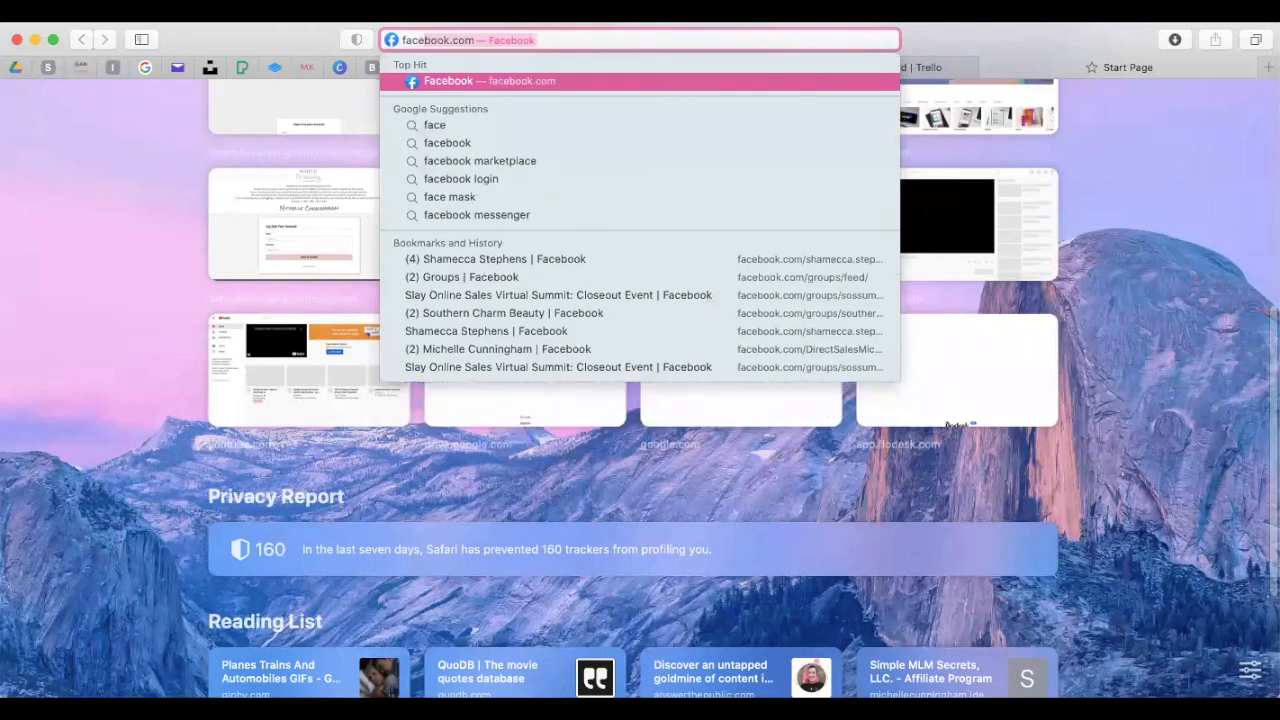
key(Return)
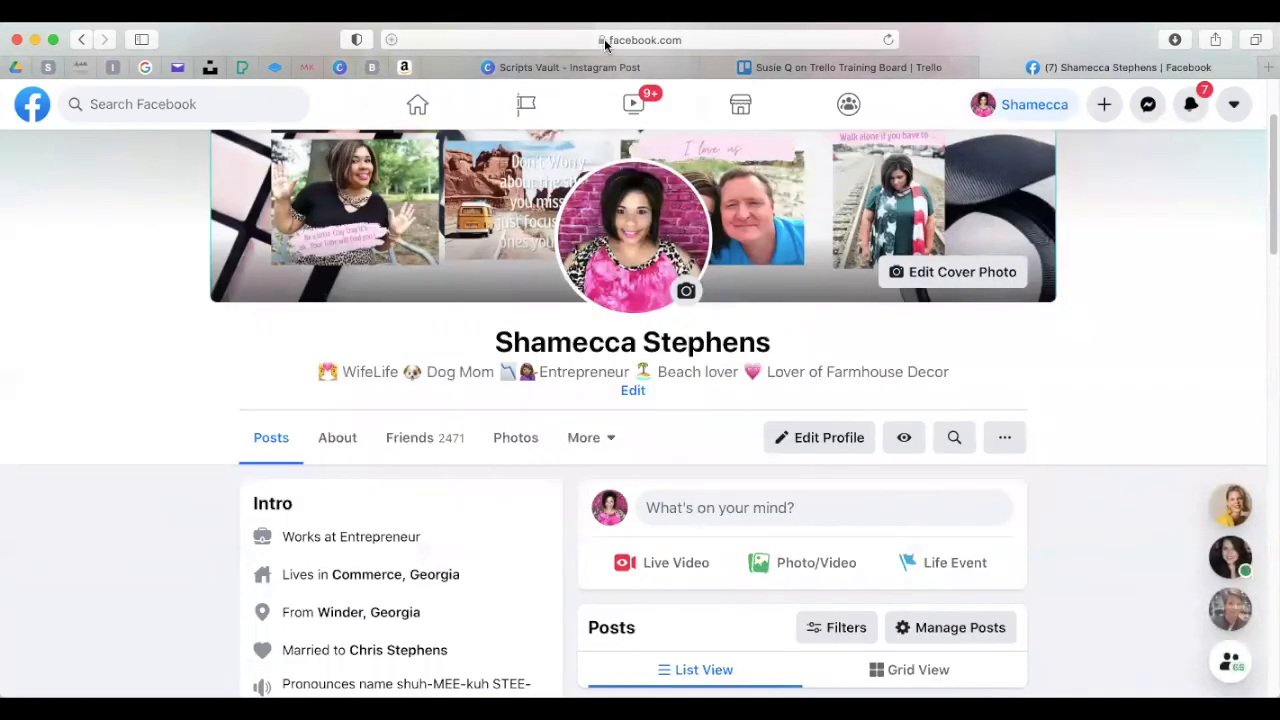
click(604, 38)
right_click(606, 39)
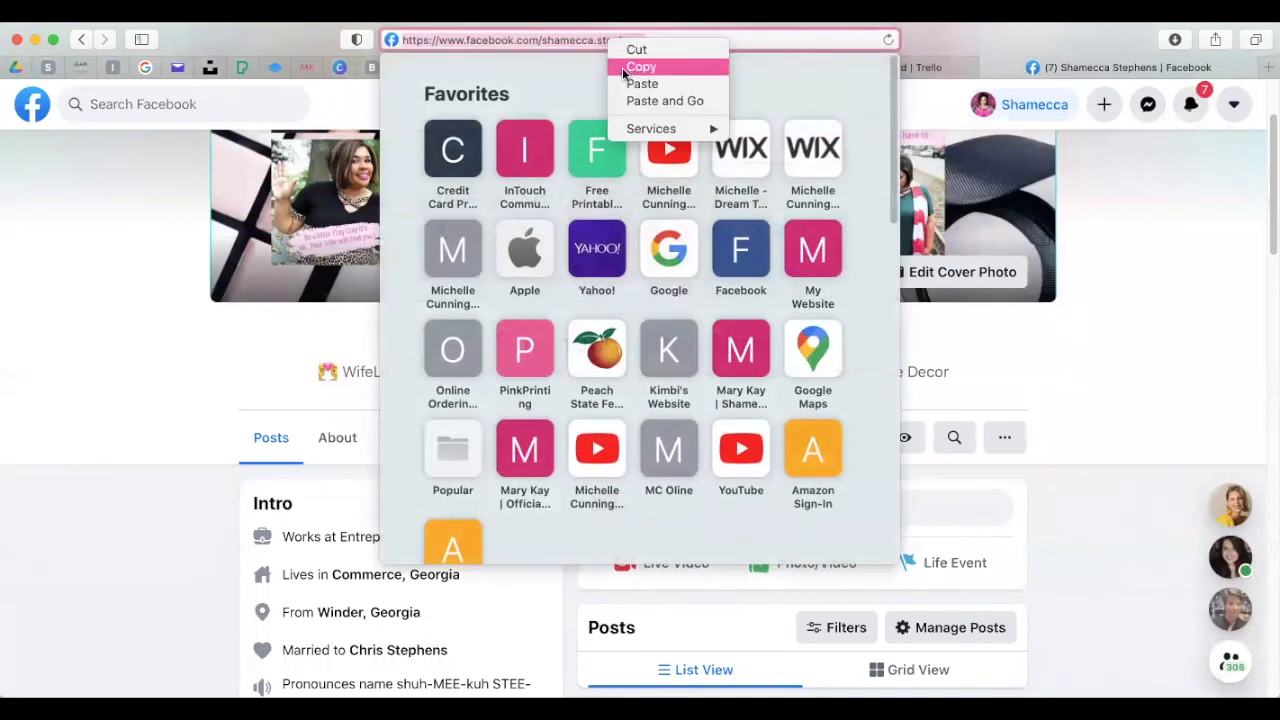
click(623, 68)
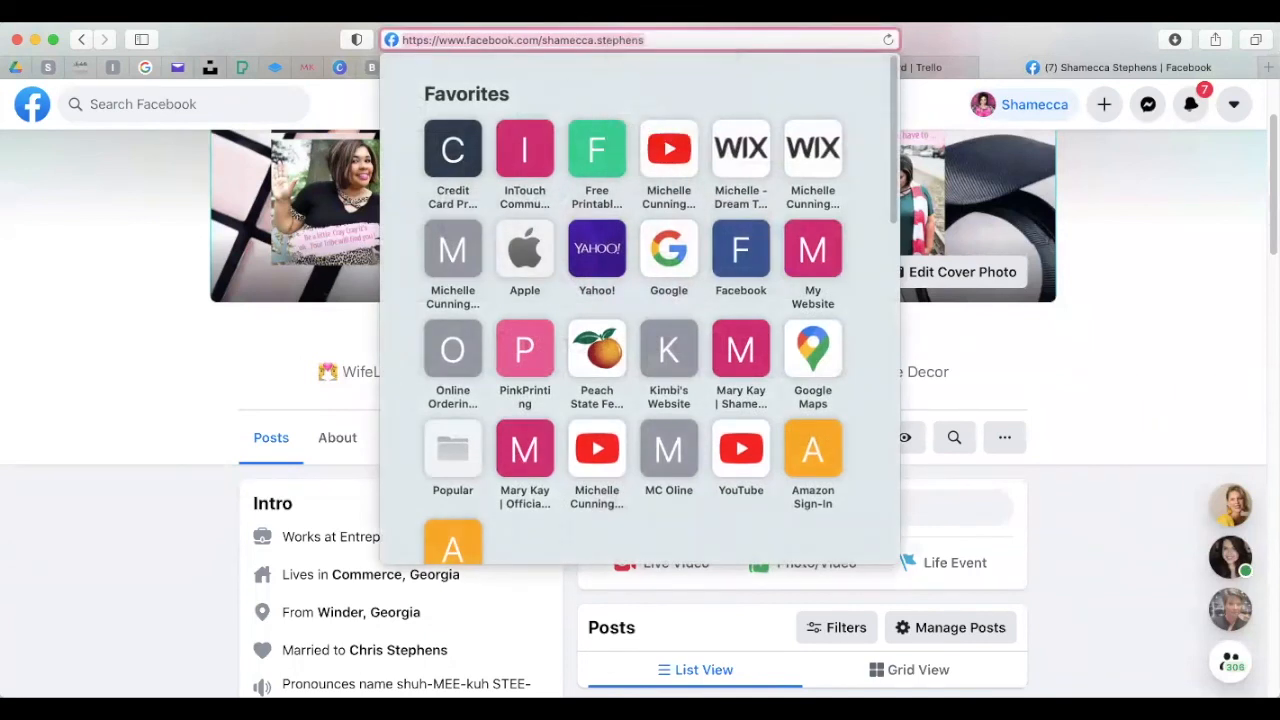
right_click(445, 46)
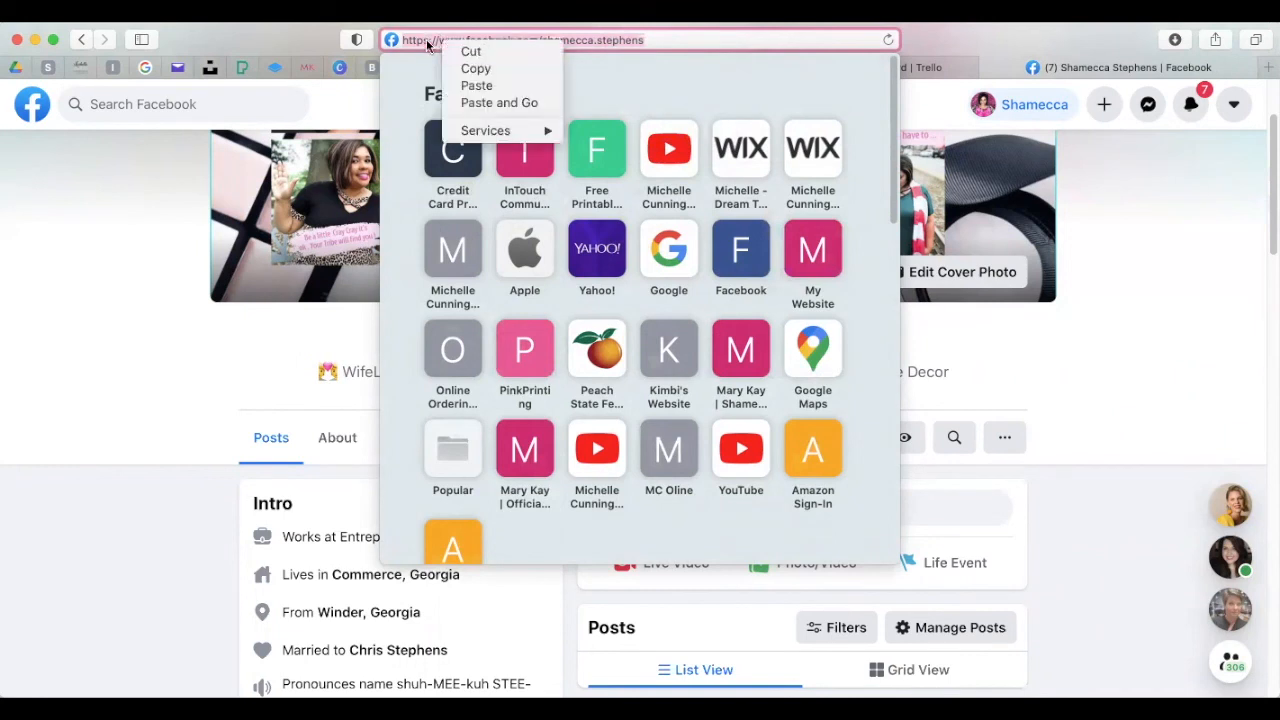
click(472, 67)
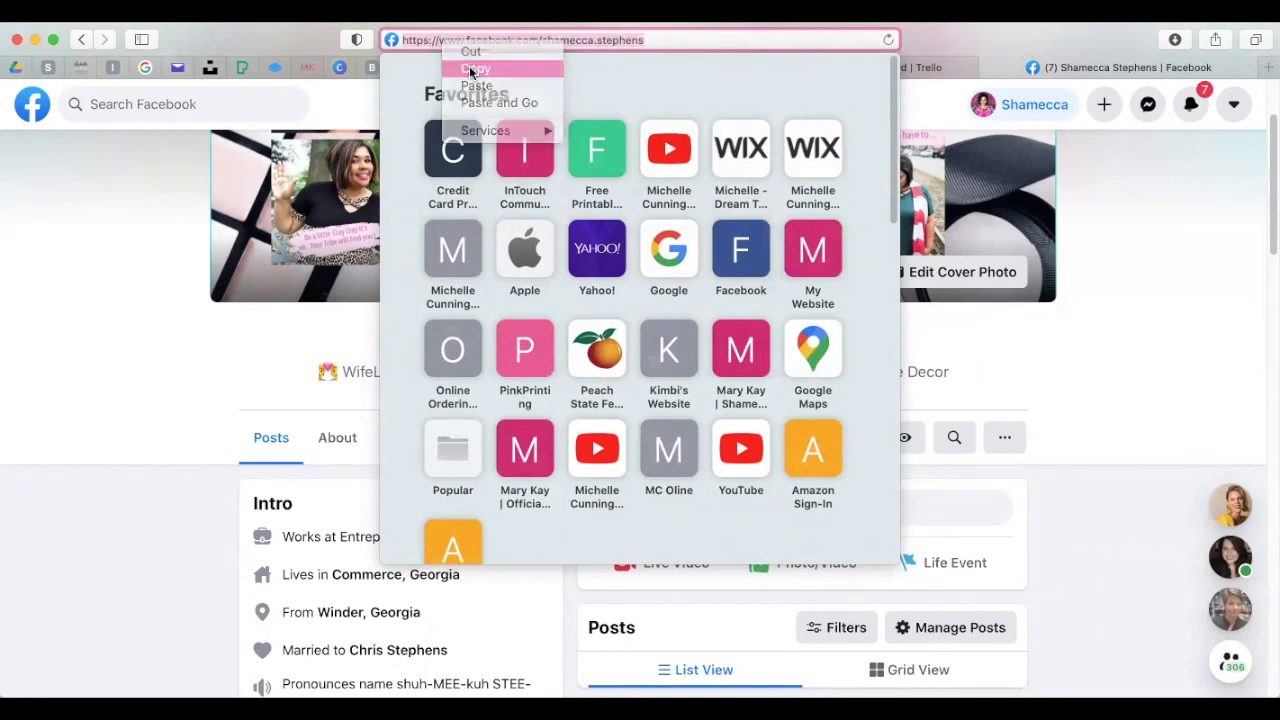
key(Escape)
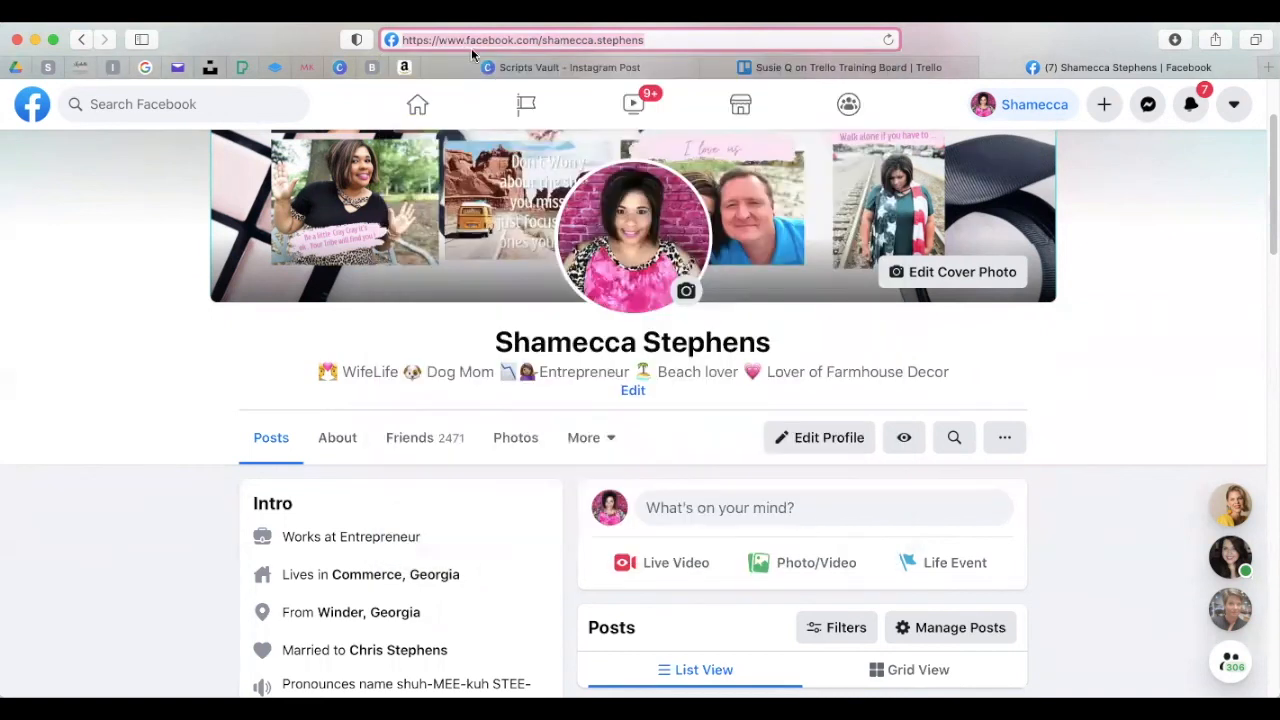
Return to the Trello card, paste the profile address on its own line under "Save her Profile Link :" and save the description
click(780, 67)
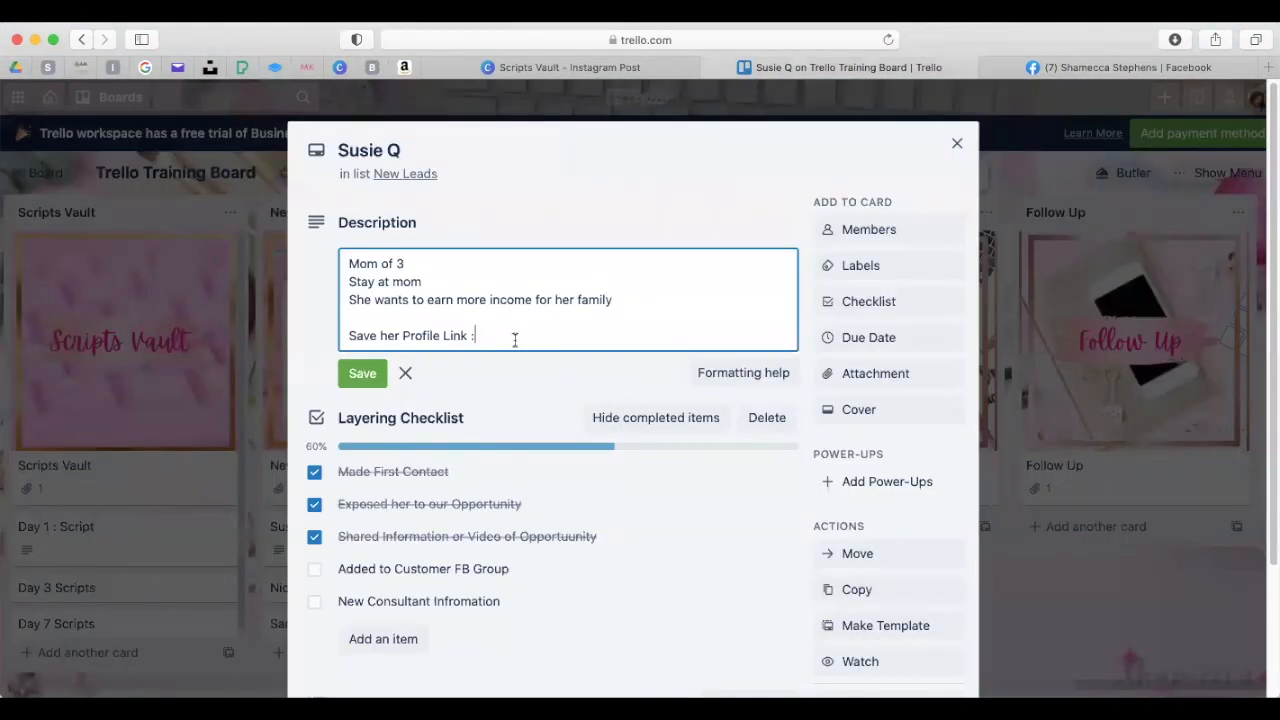
key(Return)
right_click(396, 356)
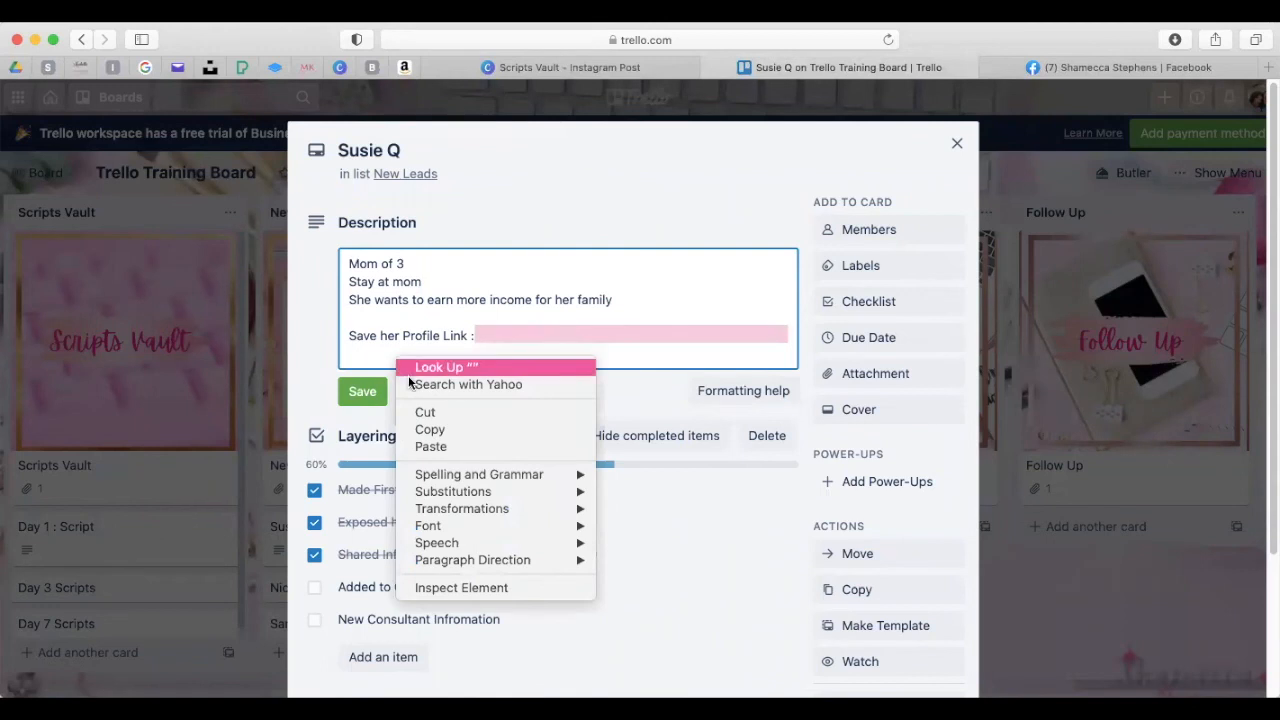
click(432, 446)
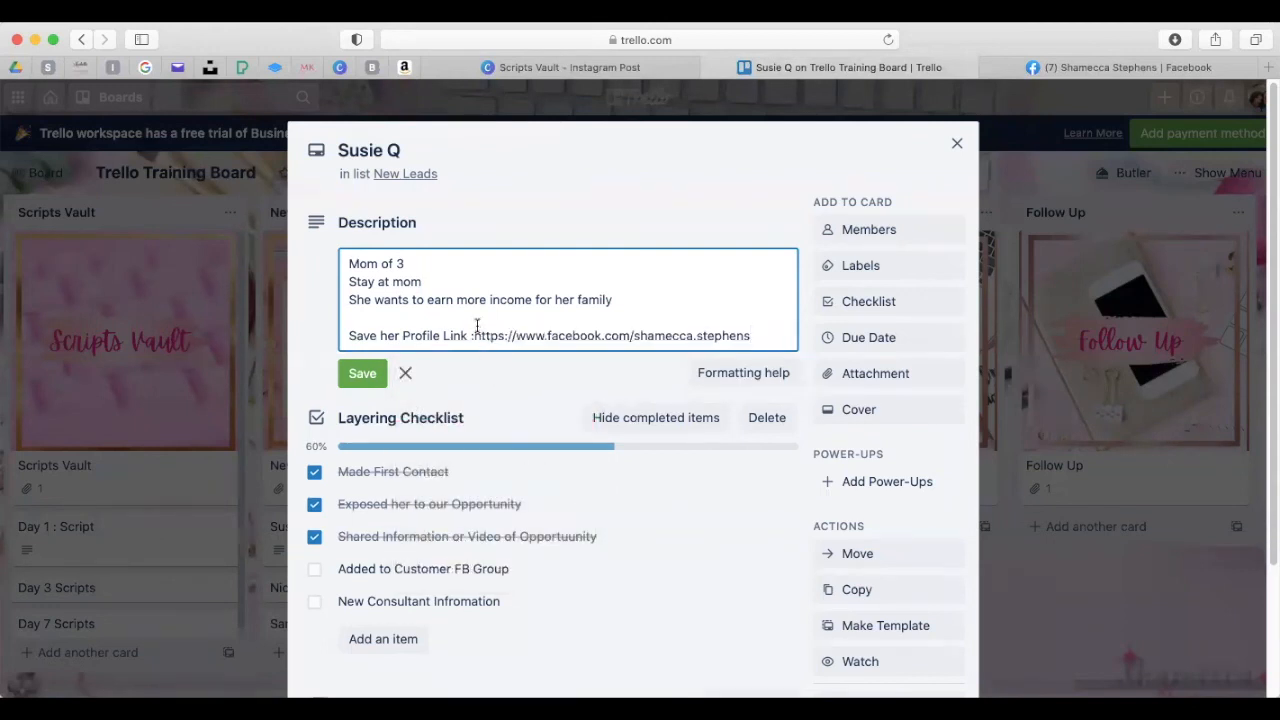
click(476, 336)
key(Return)
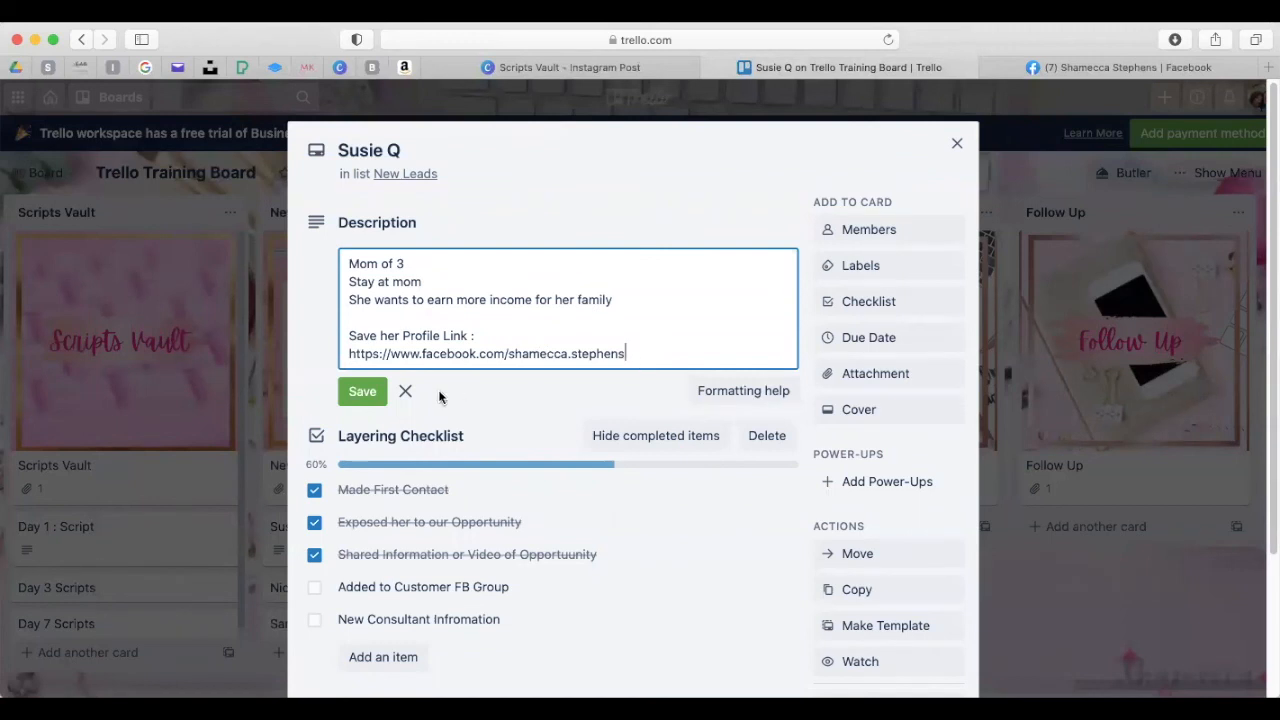
click(358, 392)
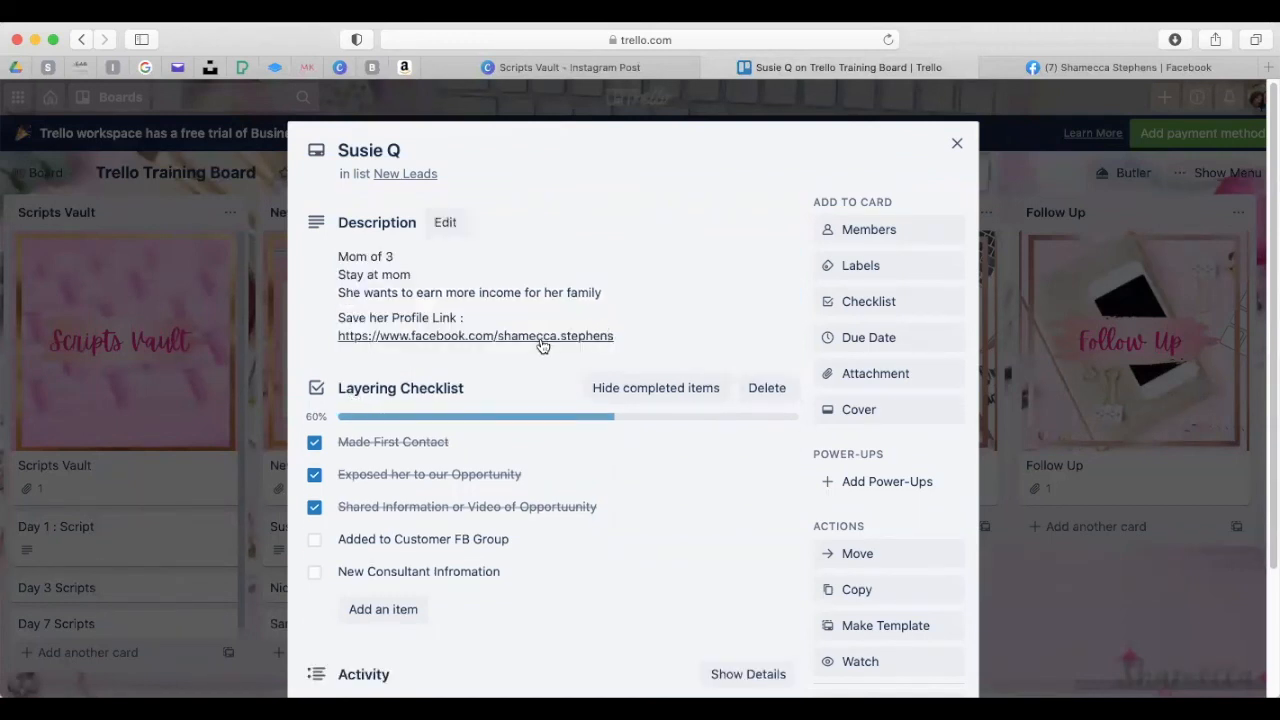
Open the saved profile link to test it, then return to the Trello card and close it
click(409, 337)
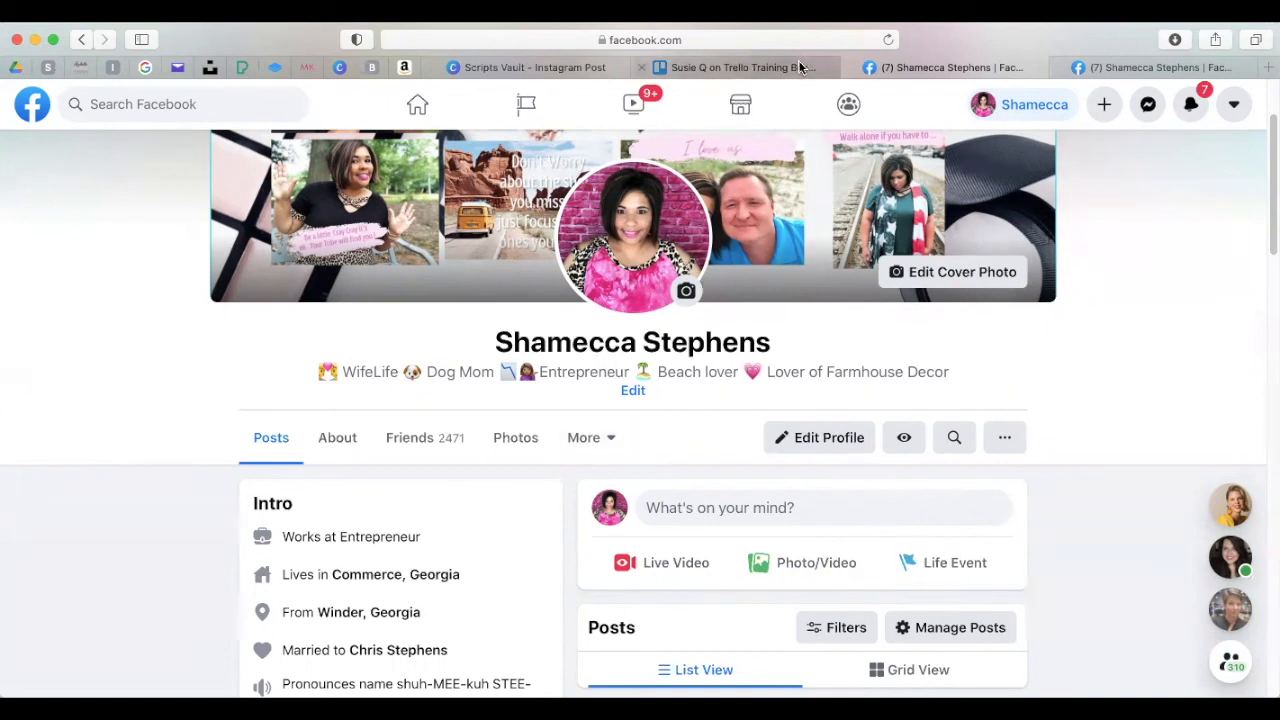
click(732, 66)
mouse_move(532, 73)
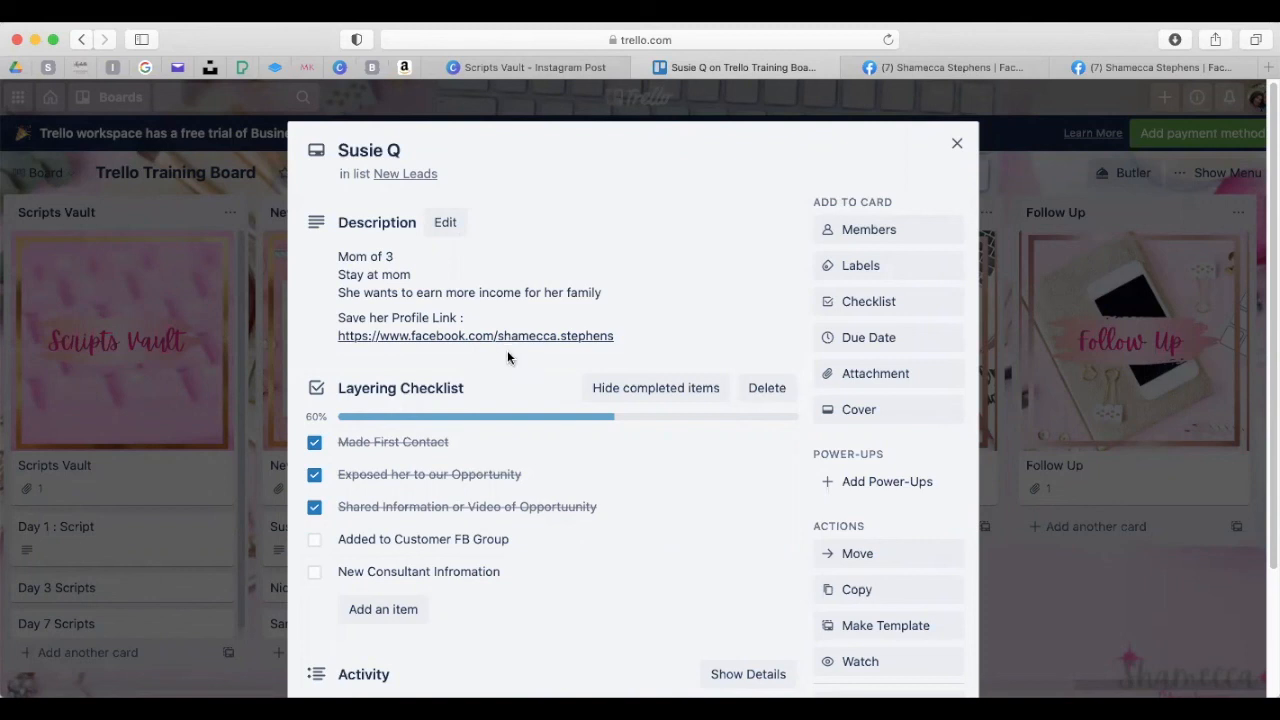
click(957, 145)
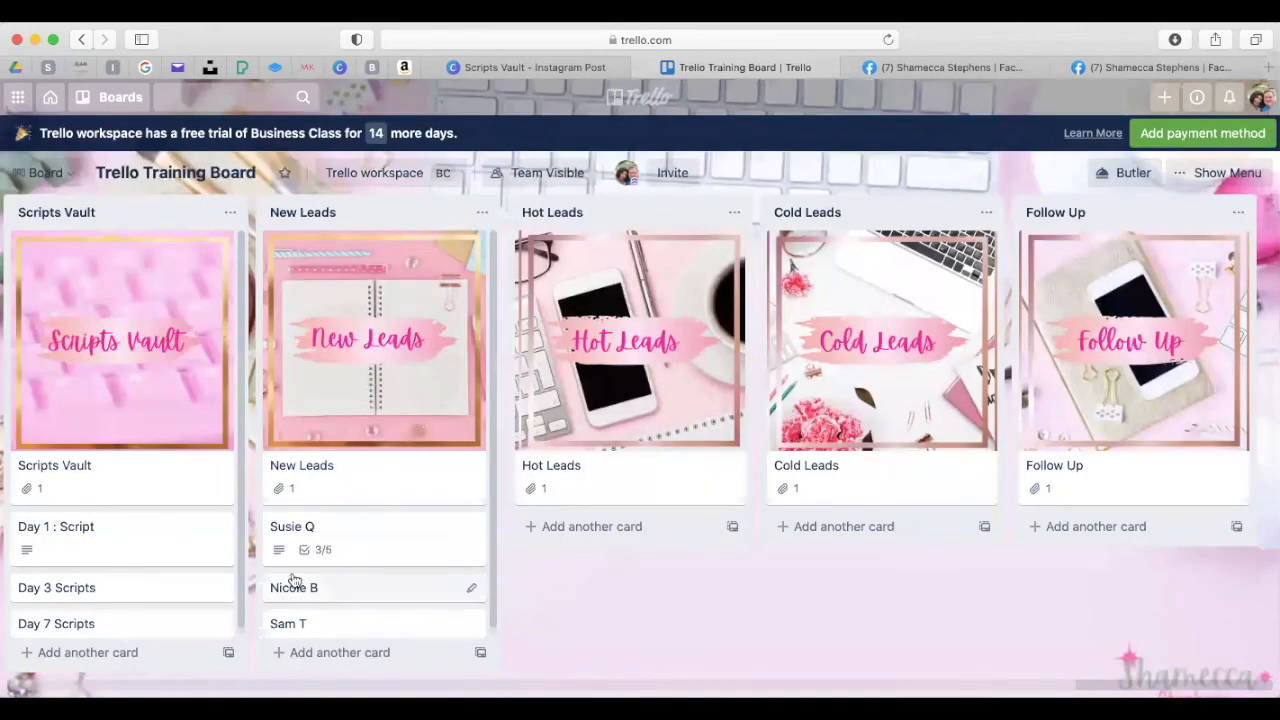
Add a checklist to the second lead's card in New Leads, copying the first lead's Layering Checklist, and close the card
scroll(293, 580, down, 1)
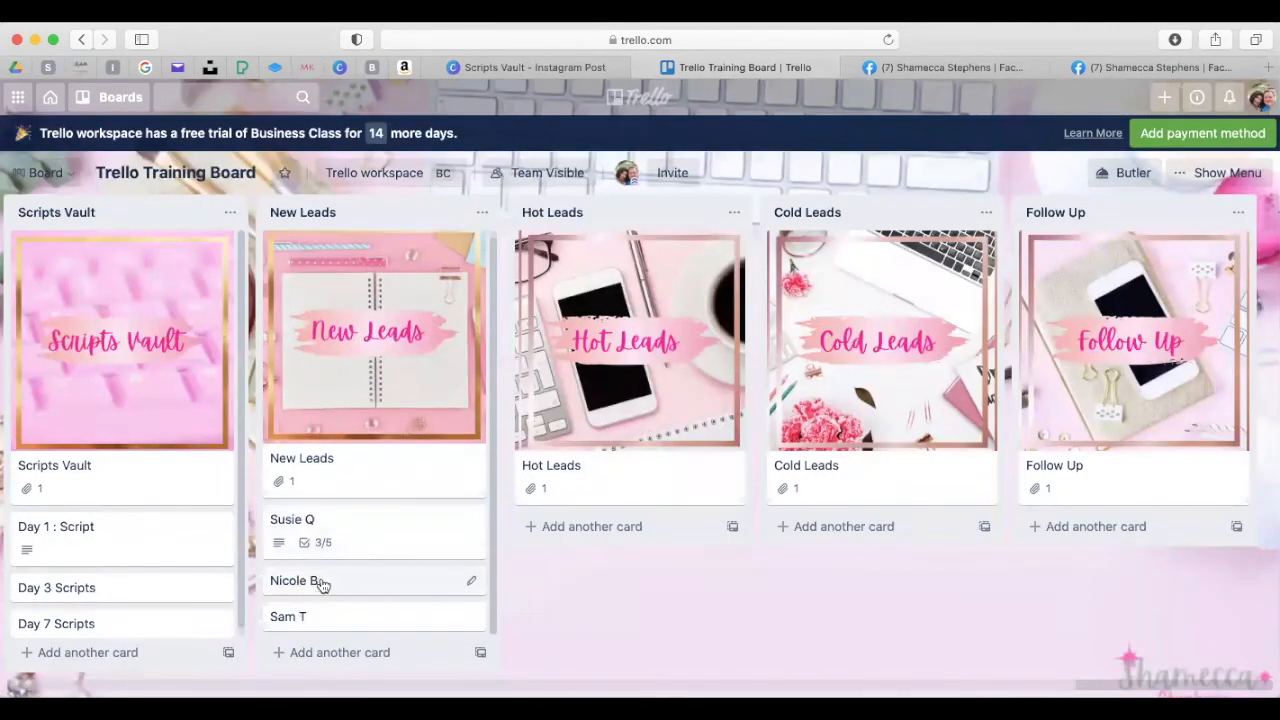
click(300, 581)
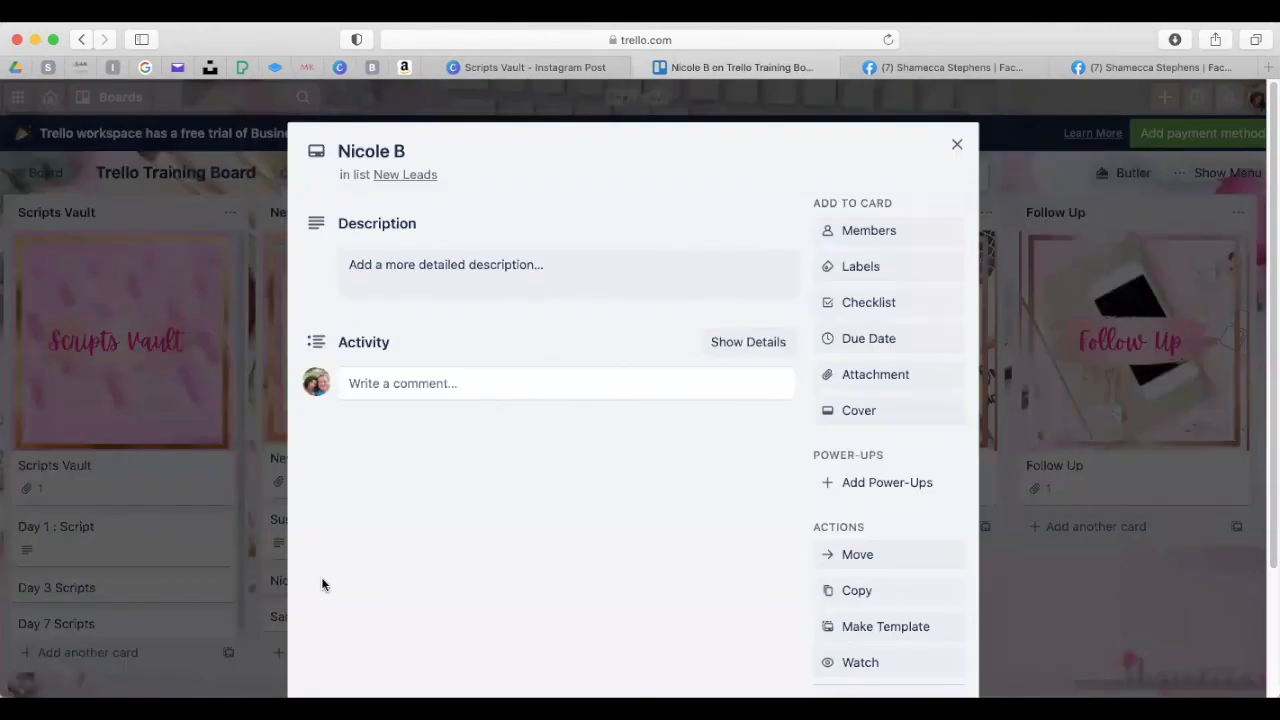
click(868, 302)
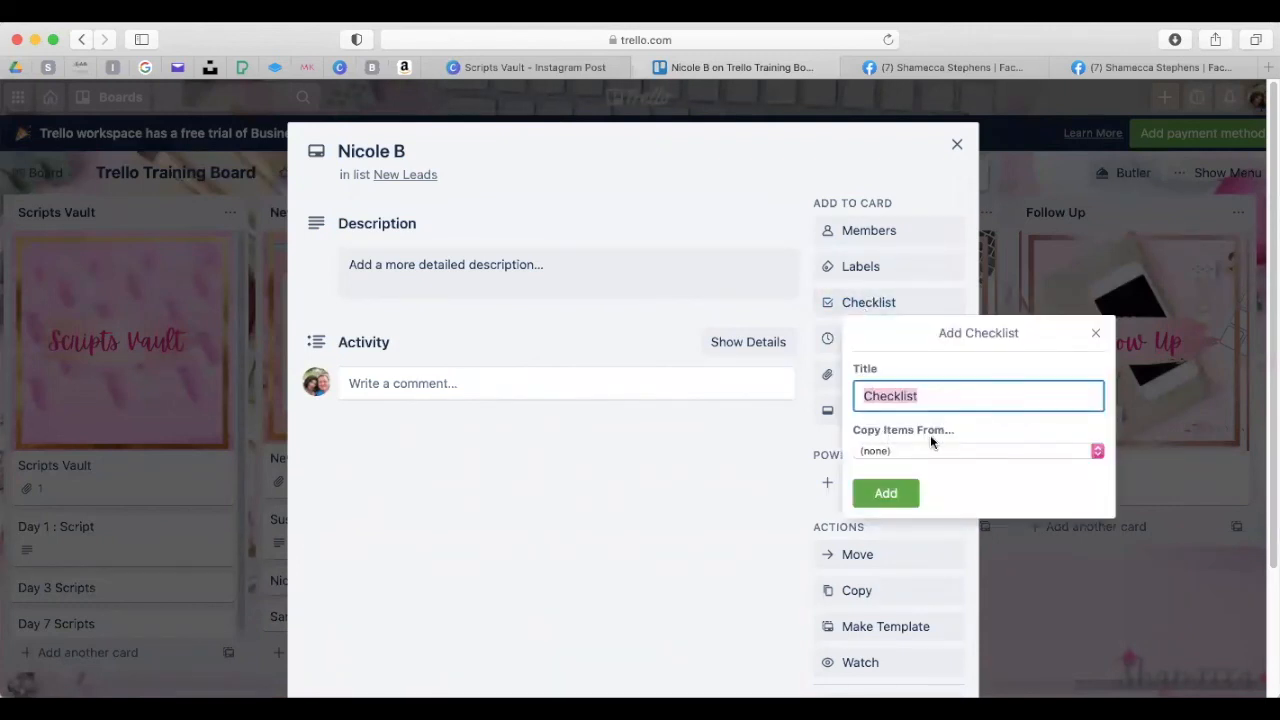
click(980, 452)
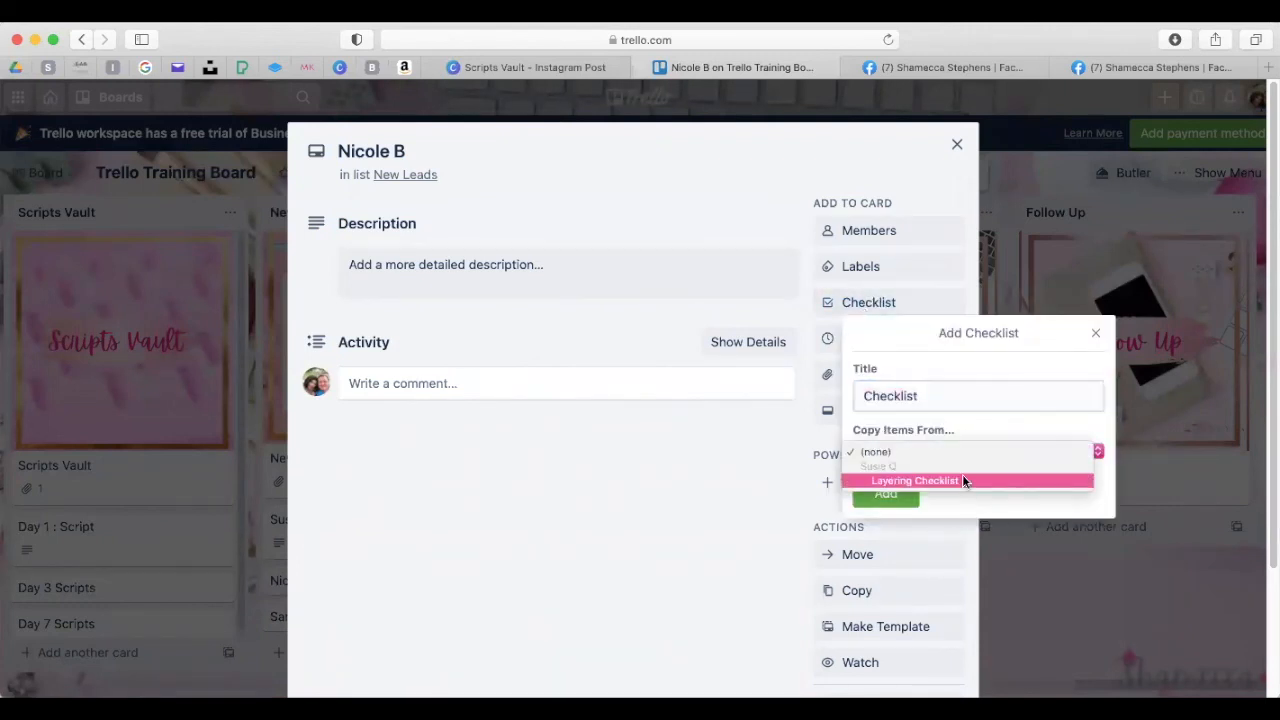
click(881, 480)
click(886, 500)
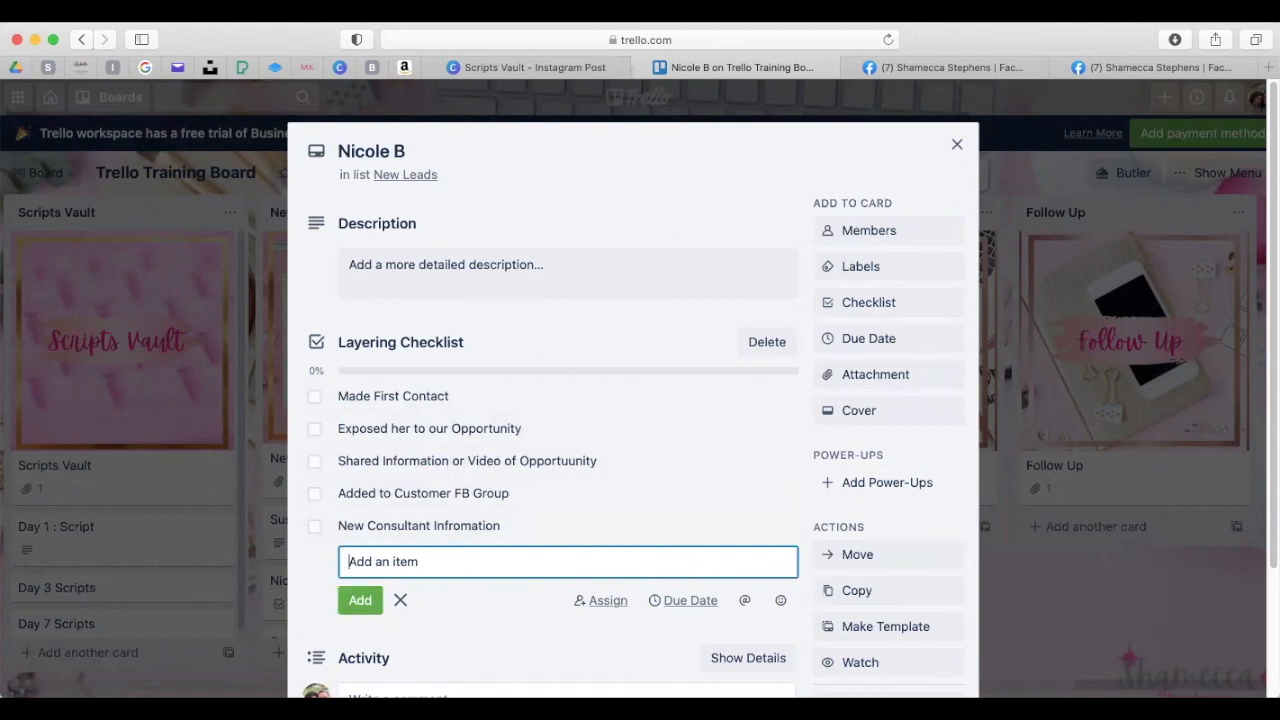
click(957, 144)
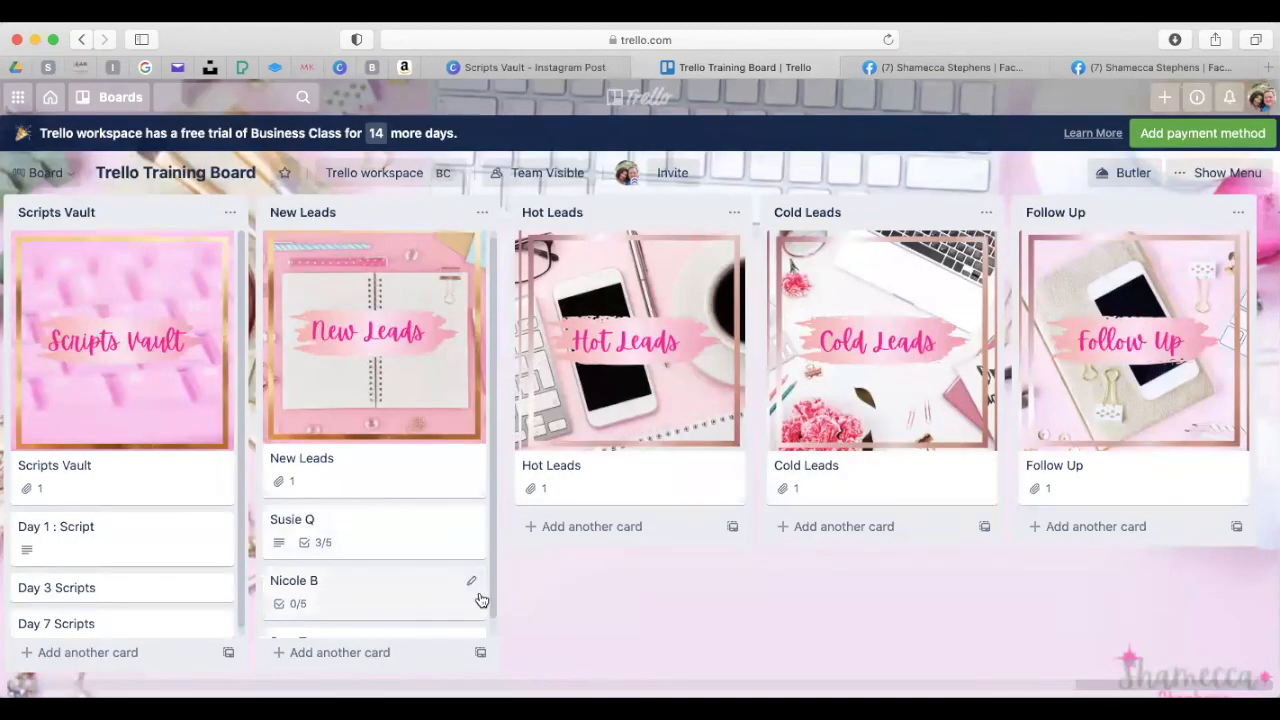
Add a checklist to the third lead's card in New Leads, copying the second lead's Layering Checklist, and close the card
scroll(420, 585, down, 1)
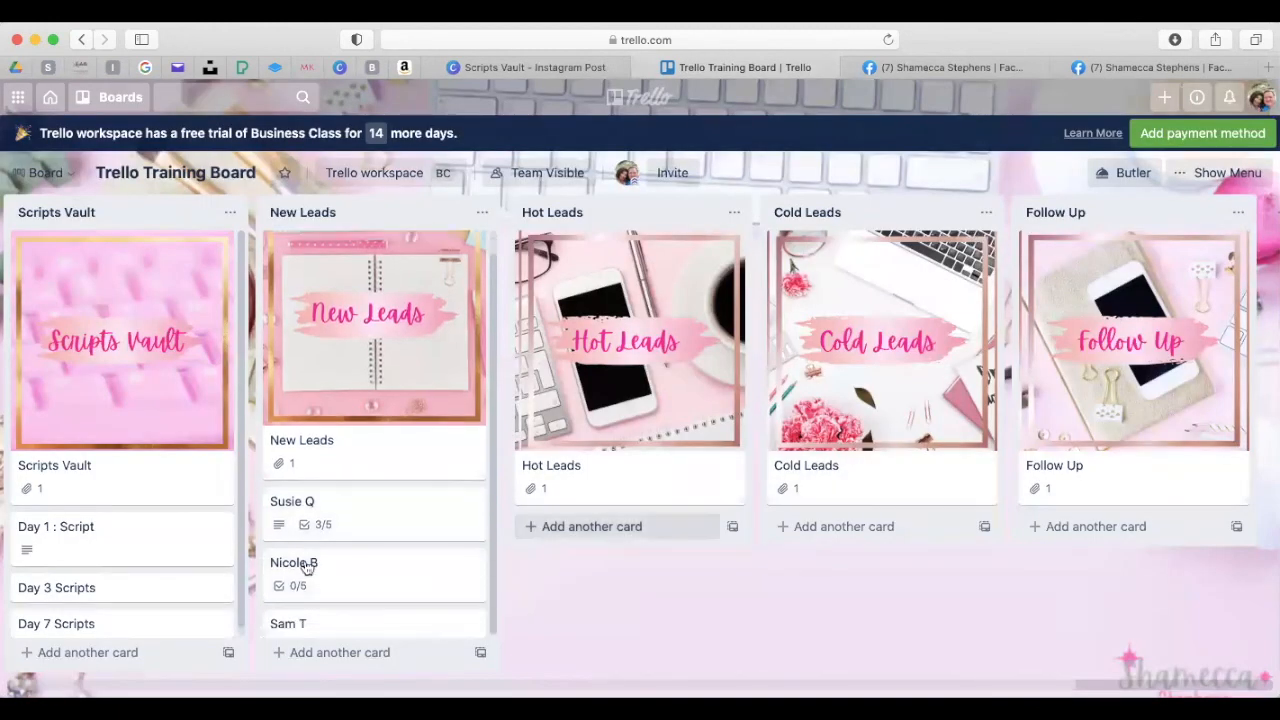
click(327, 627)
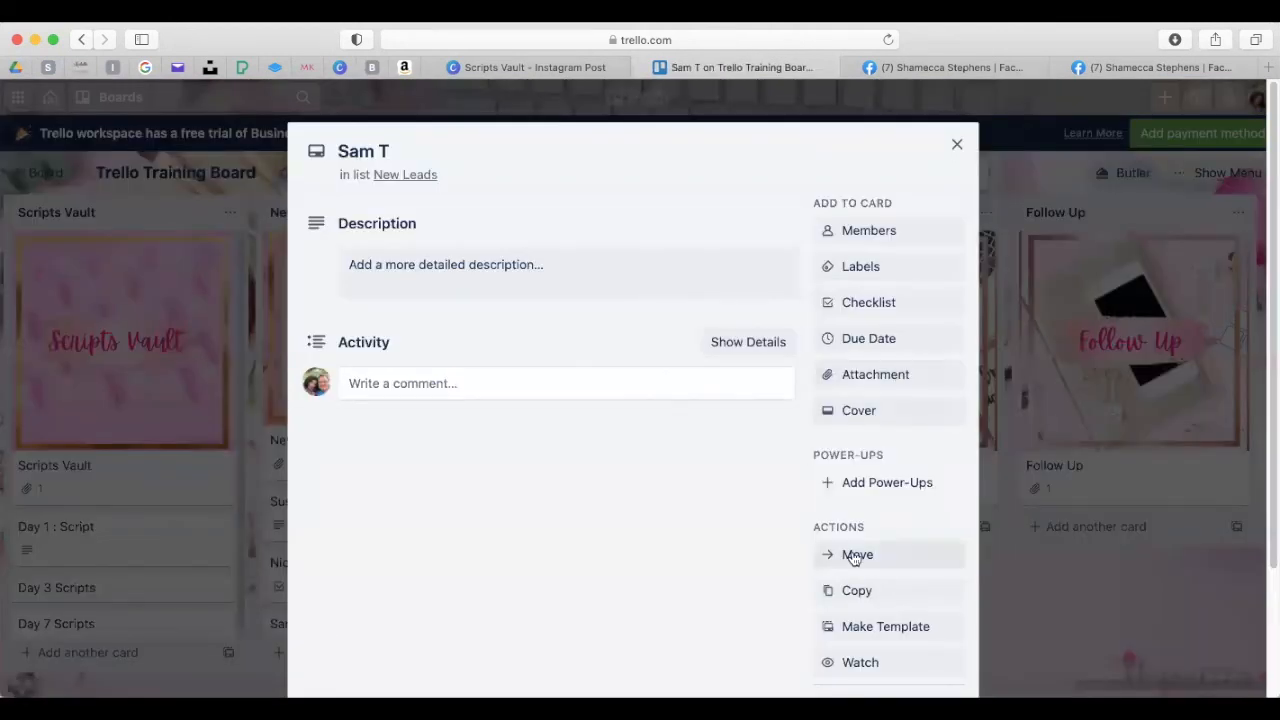
click(866, 304)
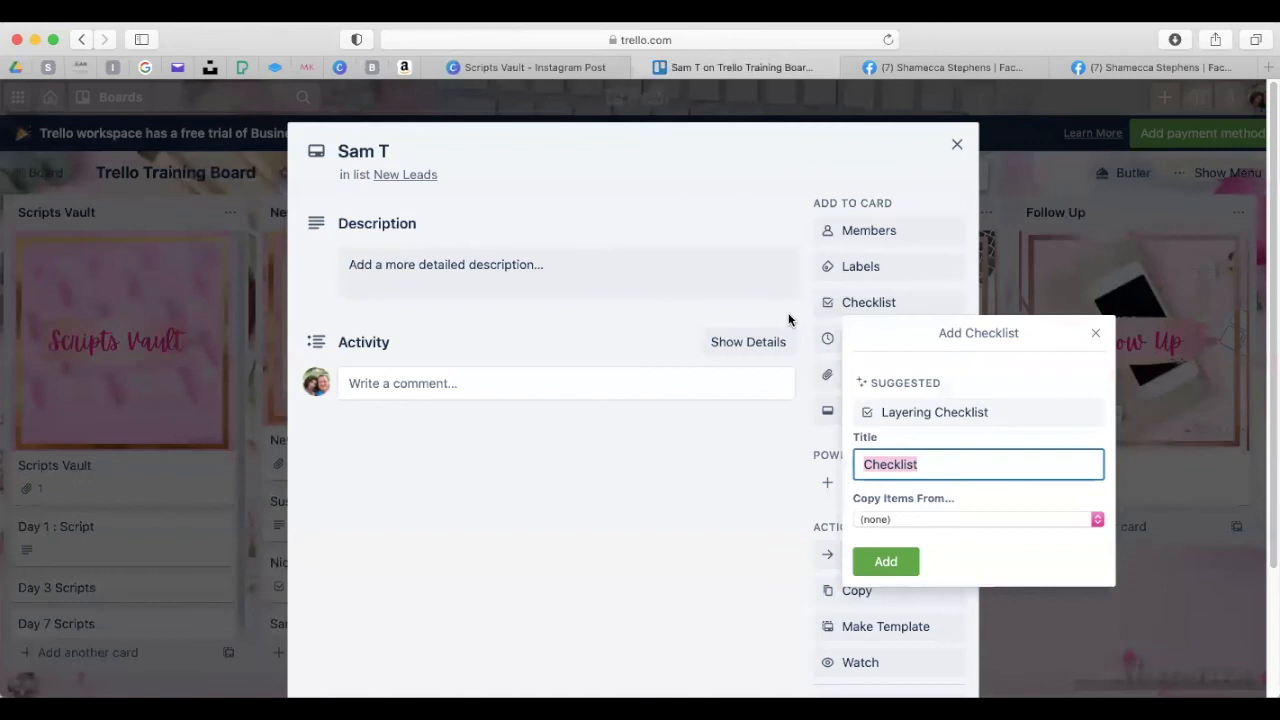
click(878, 516)
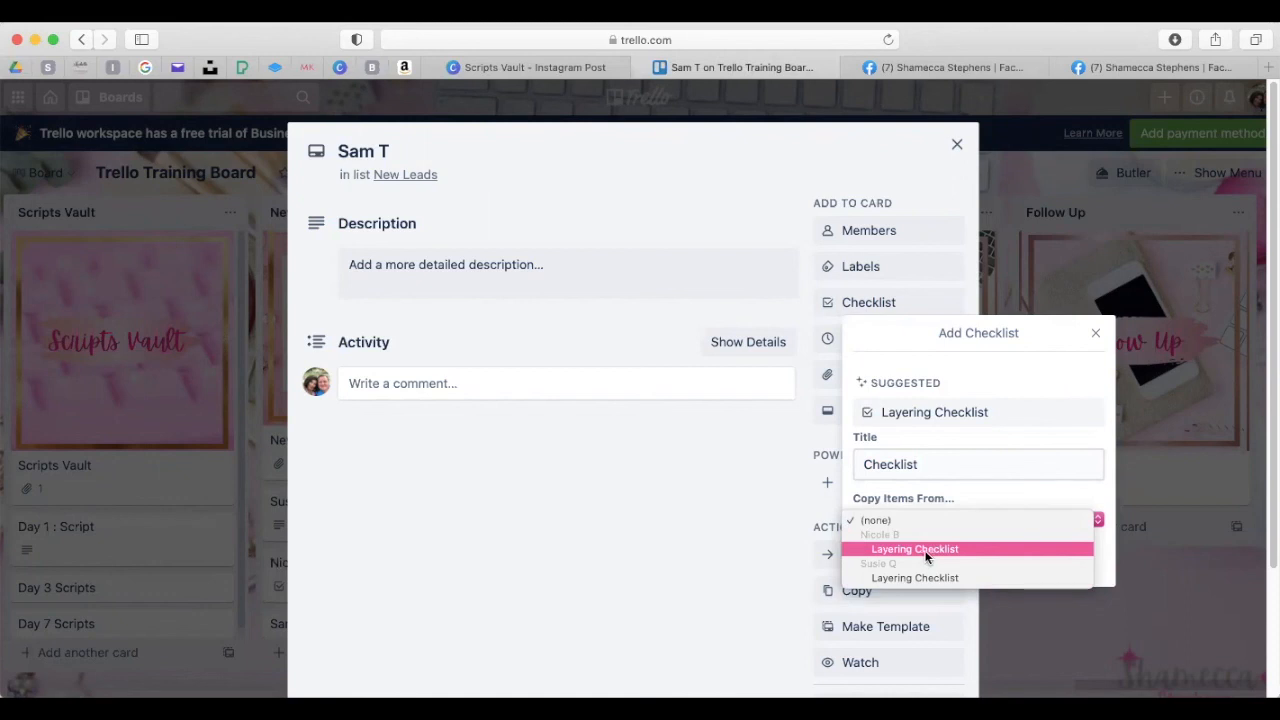
click(926, 557)
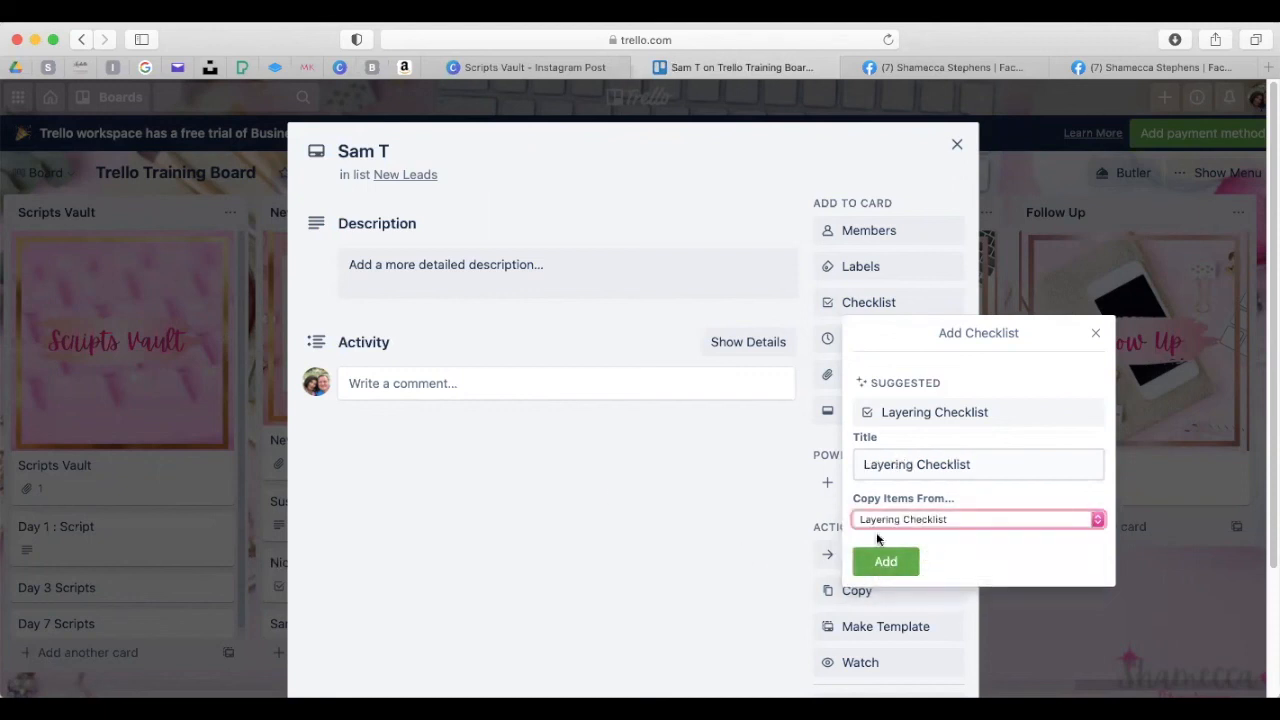
click(880, 558)
scroll(577, 468, down, 3)
scroll(577, 468, up, 3)
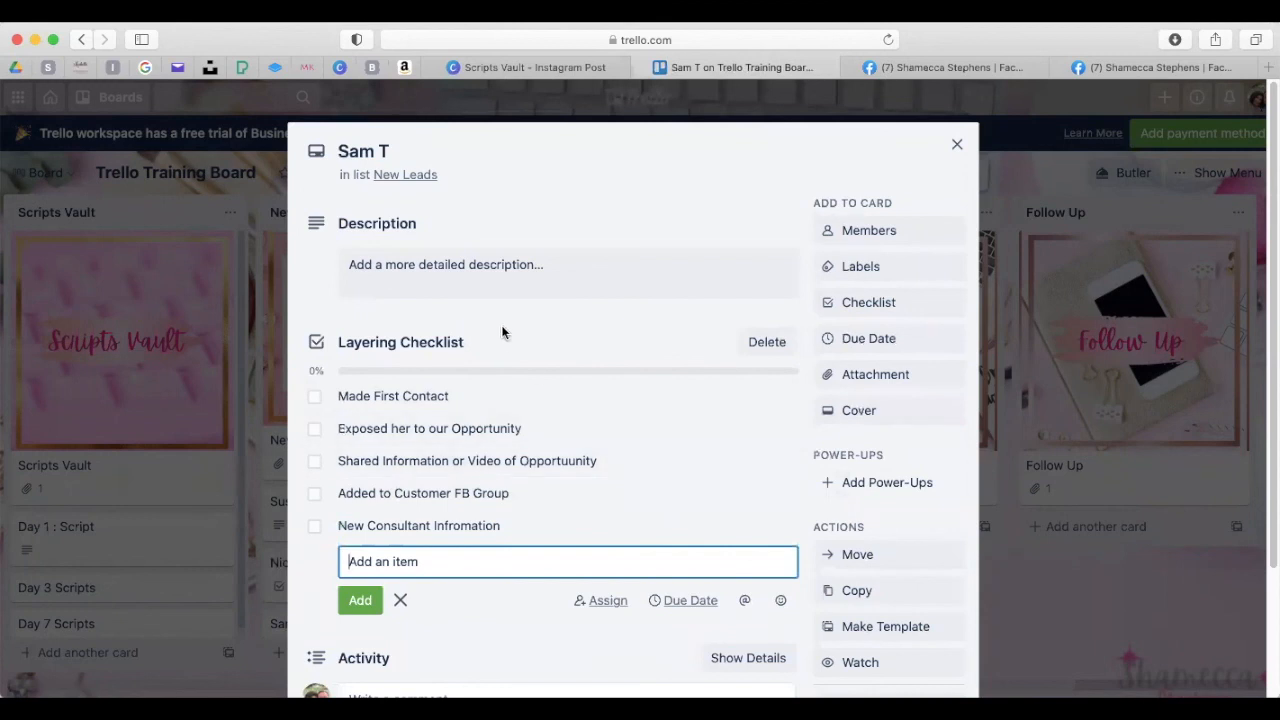
click(956, 144)
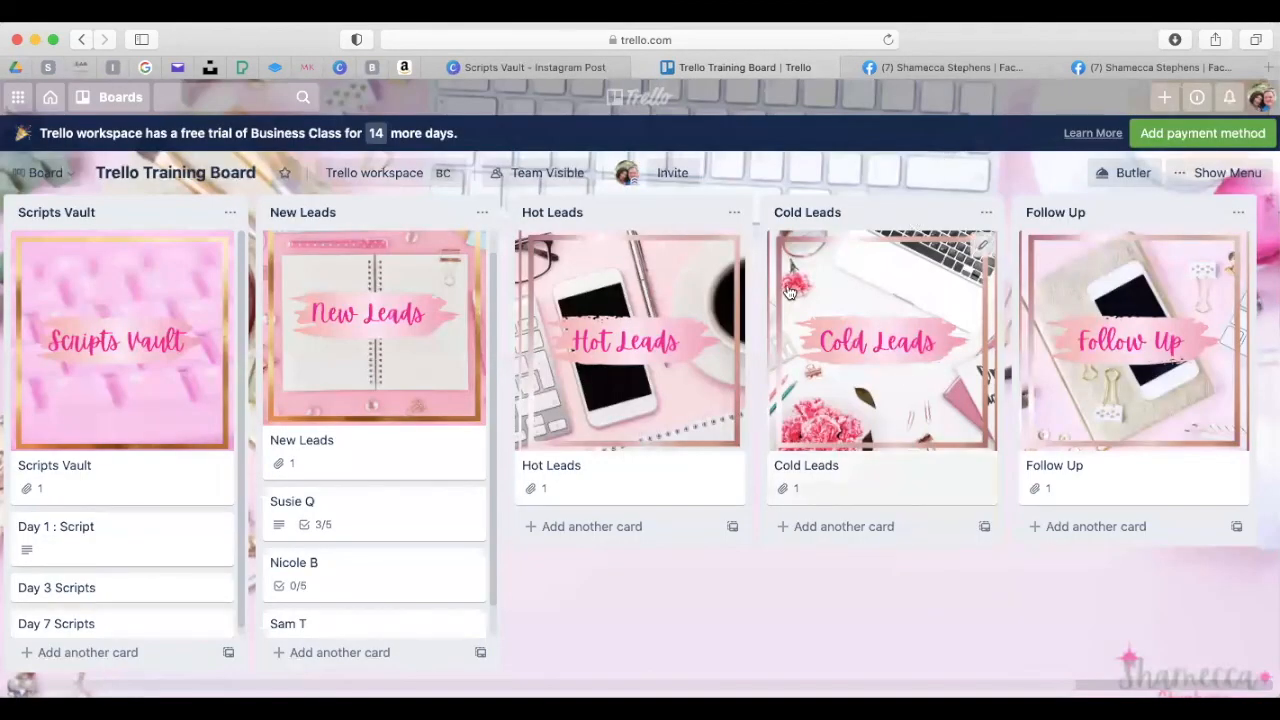